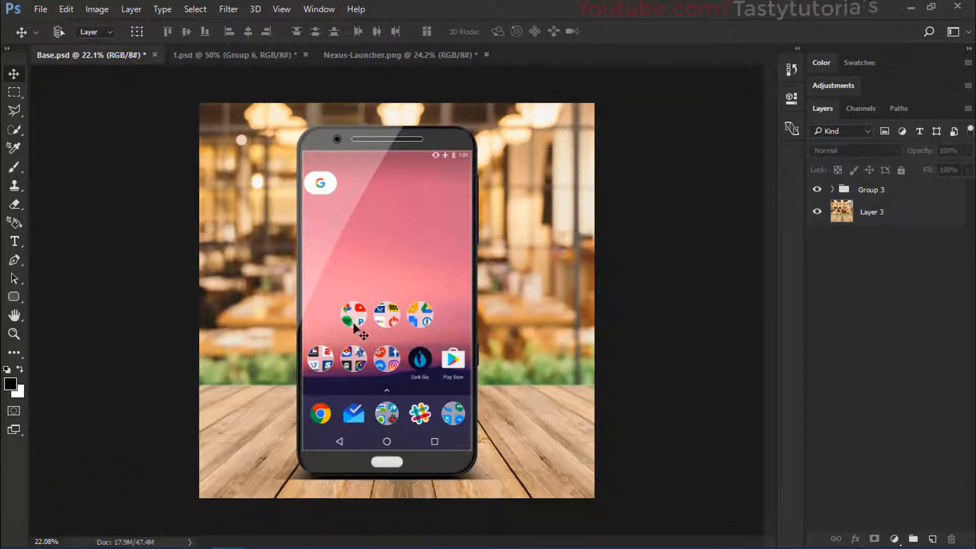
Step: Examine the finished phone mockup in Base.psd, checking the frame edge and screen details up close
{"action": "scroll", "coordinate": [353, 355], "scroll_direction": "up", "scroll_amount": 2}
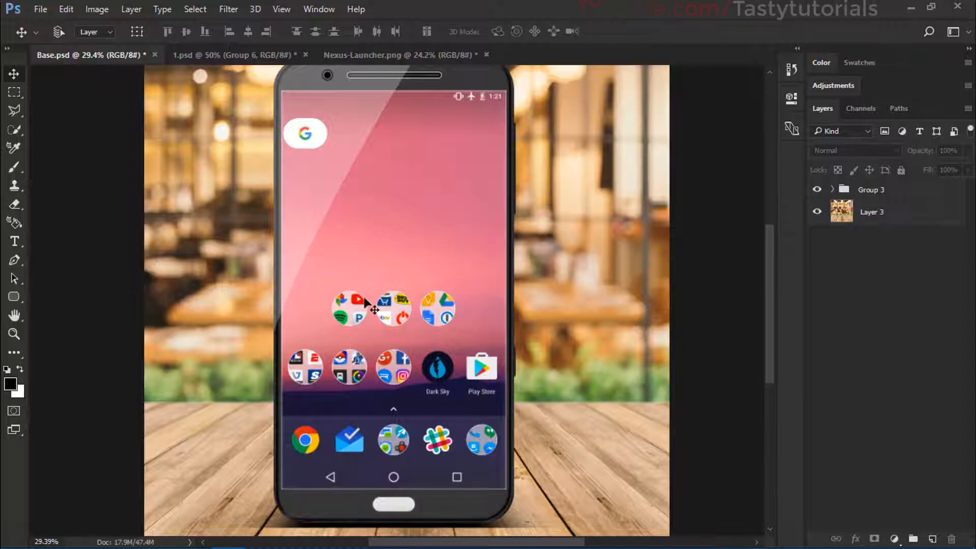
{"action": "scroll", "coordinate": [375, 310], "scroll_direction": "down", "scroll_amount": 1}
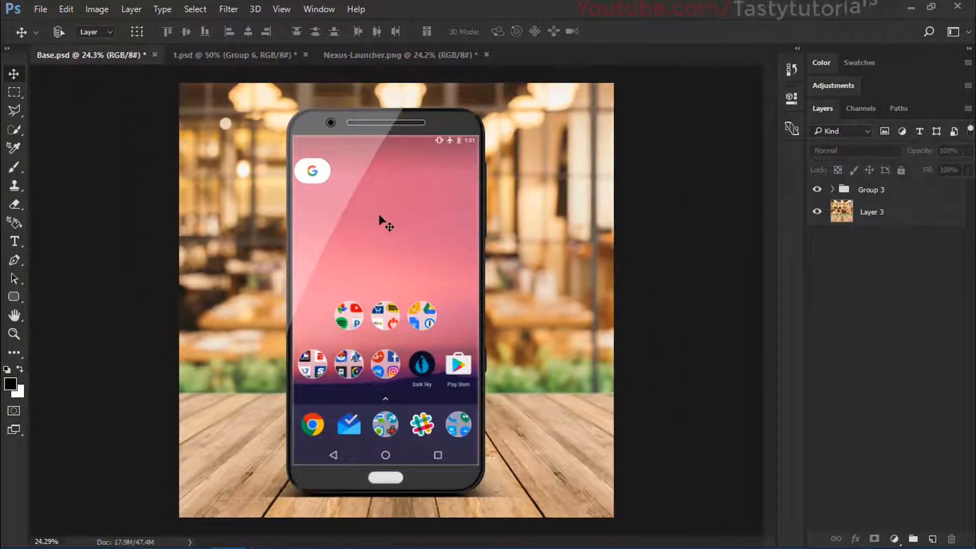
{"action": "scroll", "coordinate": [441, 301], "scroll_direction": "up", "scroll_amount": 10}
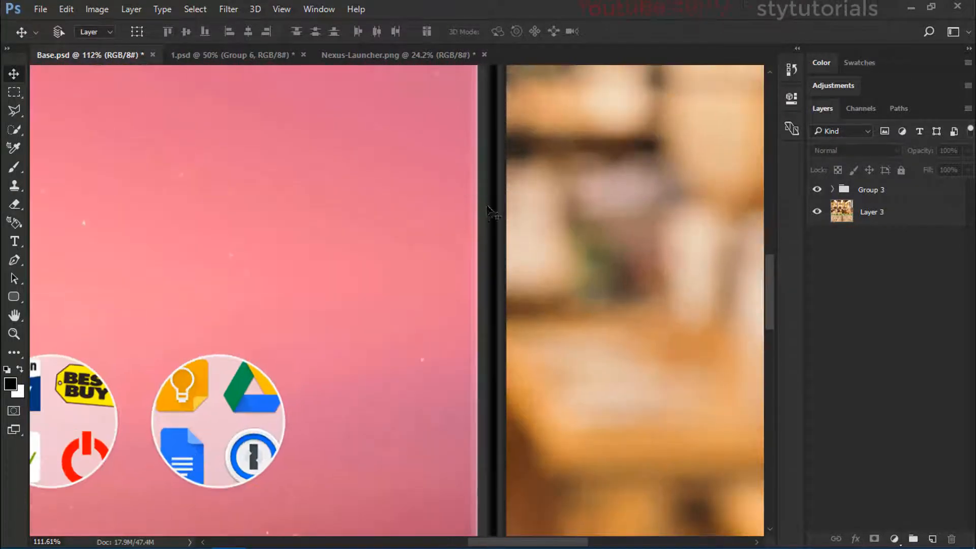
{"action": "scroll", "coordinate": [324, 325], "scroll_direction": "down", "scroll_amount": 5}
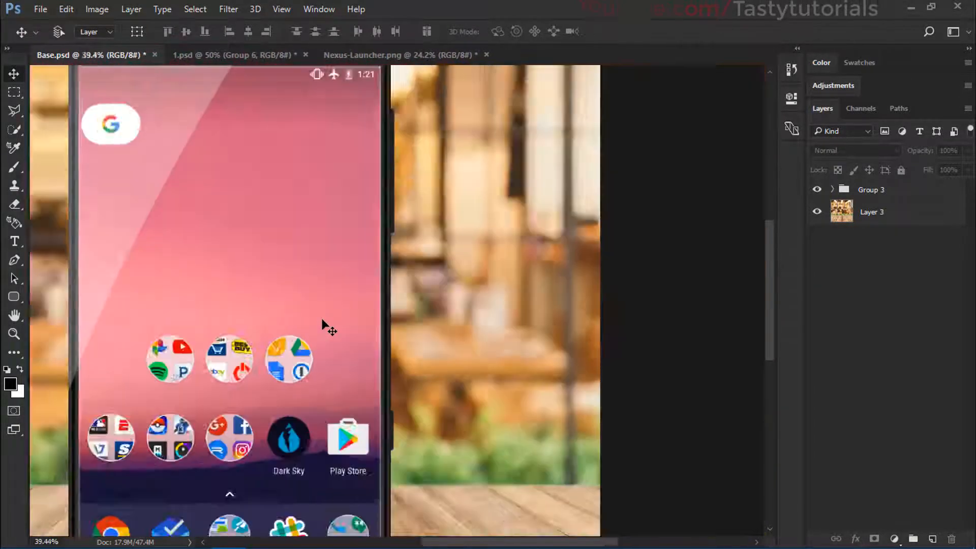
{"action": "scroll", "coordinate": [323, 325], "scroll_direction": "down", "scroll_amount": 2}
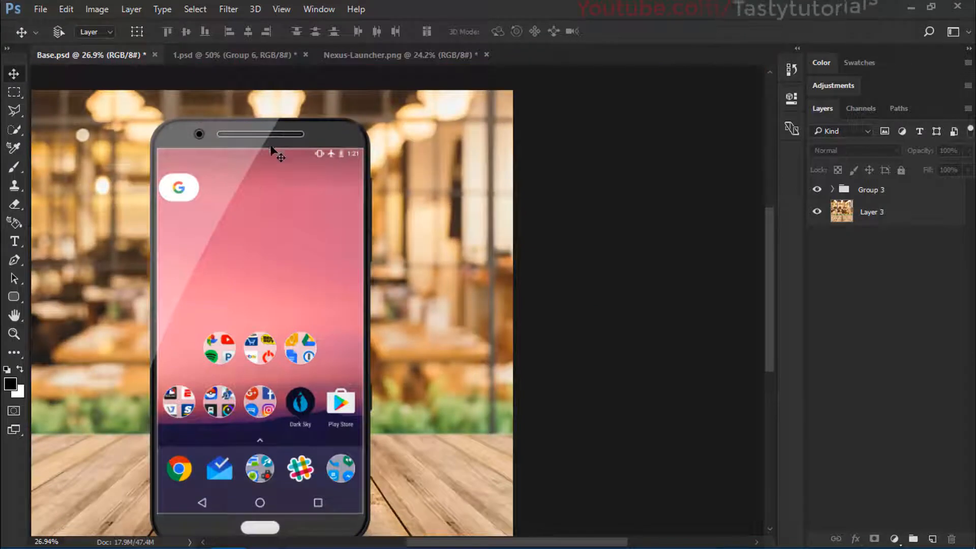
{"action": "scroll", "coordinate": [271, 147], "scroll_direction": "down", "scroll_amount": 1}
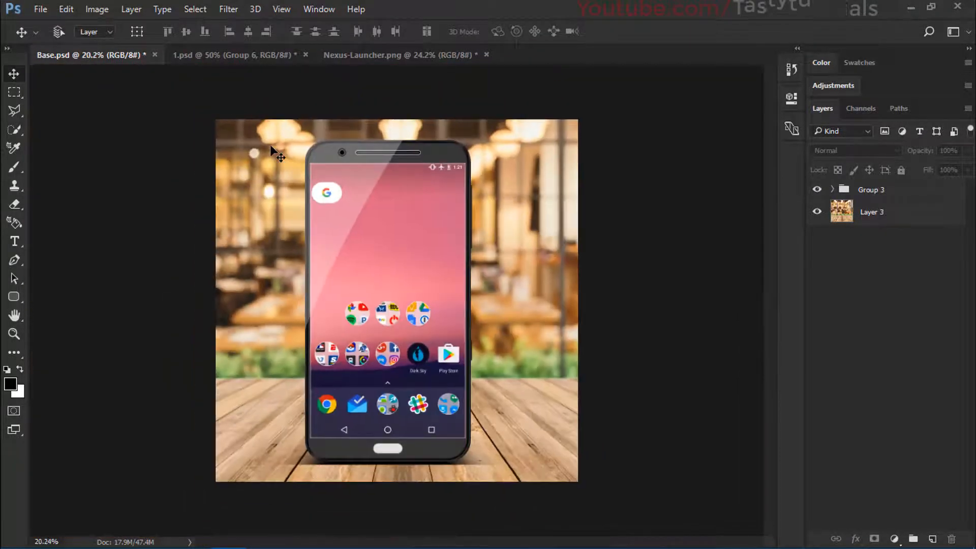
Step: Examine the phone mockup variations in 1.psd by showing and hiding Set 1, Set 2, Group 5 and Group 6 in turn
{"action": "left_click", "coordinate": [195, 55]}
{"action": "scroll", "coordinate": [475, 290], "scroll_direction": "down", "scroll_amount": 1}
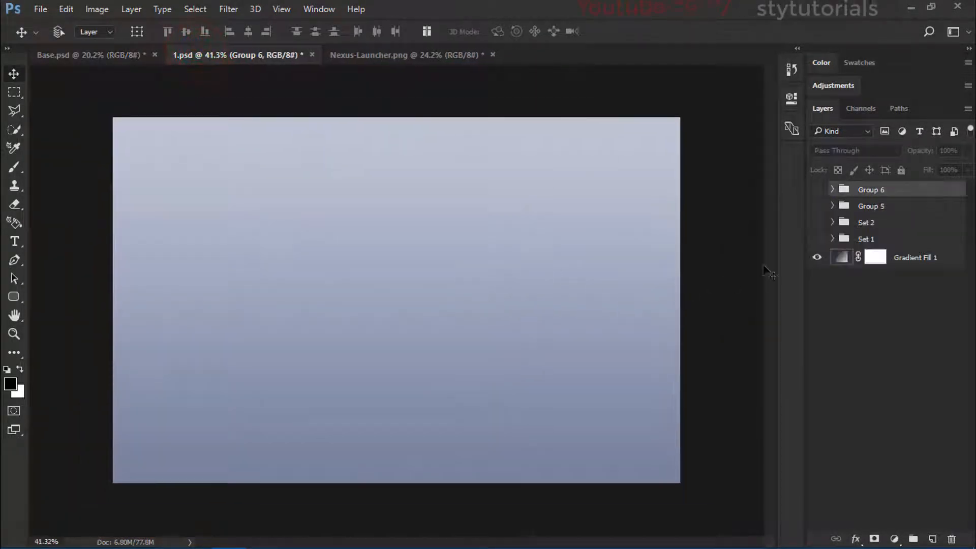
{"action": "scroll", "coordinate": [573, 285], "scroll_direction": "up", "scroll_amount": 1}
{"action": "left_click", "coordinate": [817, 239]}
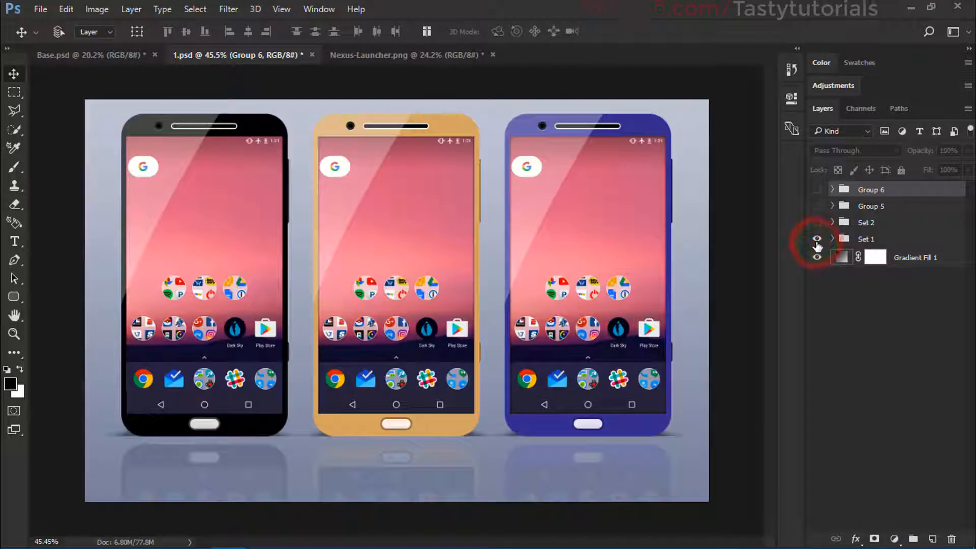
{"action": "left_click", "coordinate": [817, 240]}
{"action": "left_click", "coordinate": [817, 223]}
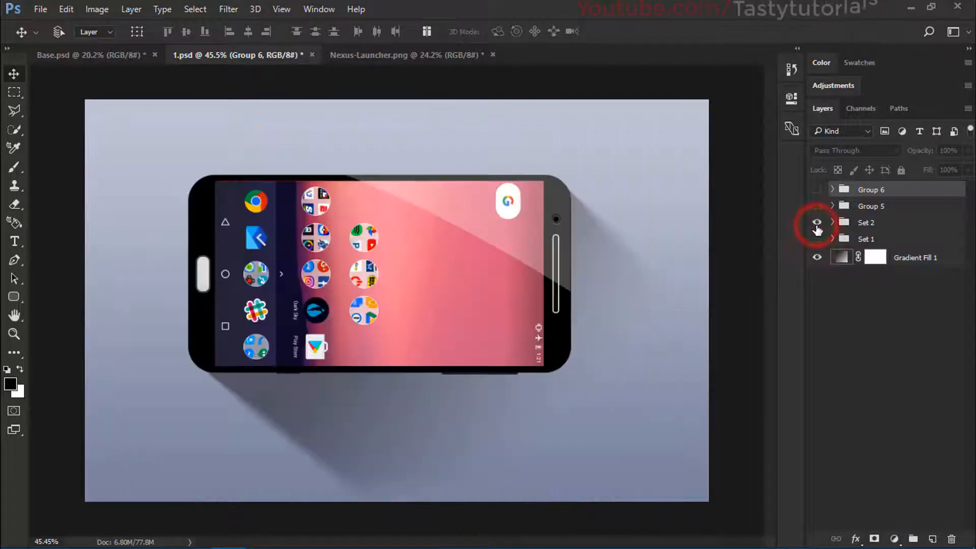
{"action": "left_click", "coordinate": [817, 223]}
{"action": "left_click", "coordinate": [815, 207]}
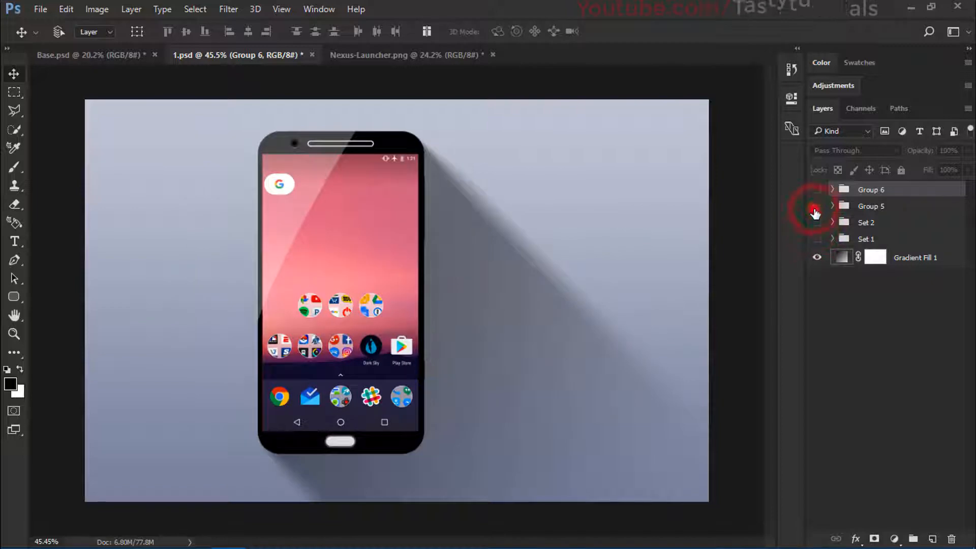
{"action": "left_click", "coordinate": [815, 208]}
{"action": "left_click", "coordinate": [816, 207]}
{"action": "left_click", "coordinate": [815, 206]}
{"action": "left_click", "coordinate": [817, 190]}
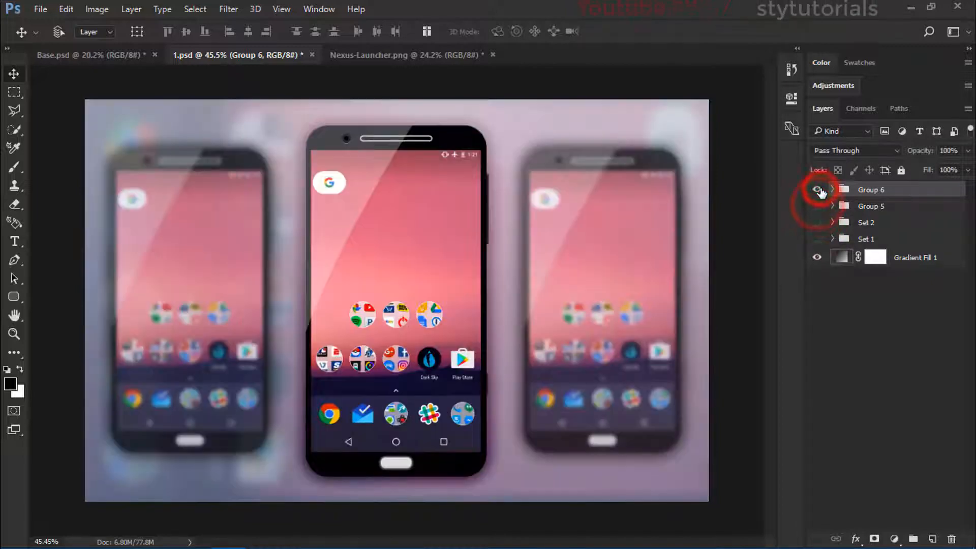
{"action": "left_click", "coordinate": [817, 190]}
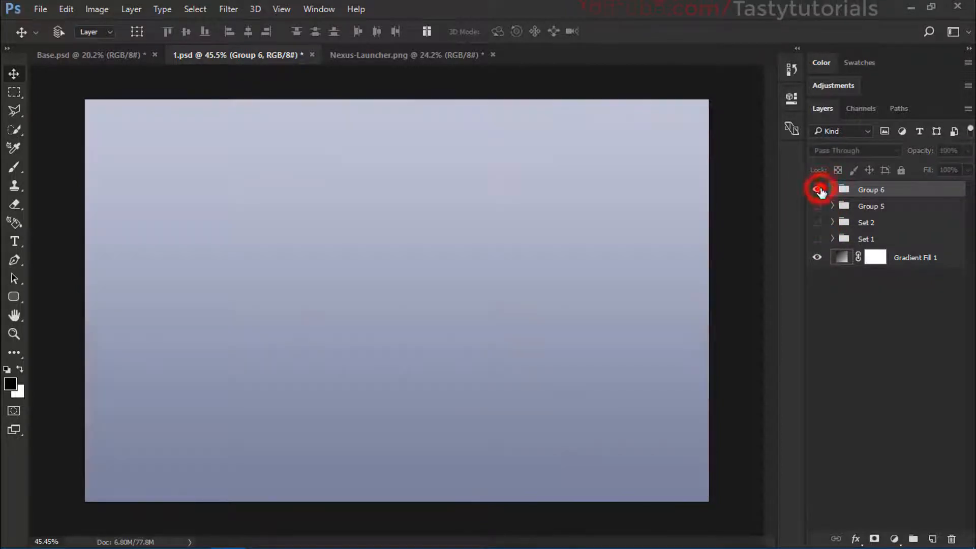
{"action": "left_click", "coordinate": [817, 190]}
{"action": "left_click", "coordinate": [816, 189]}
Step: Close 1.psd without saving its changes and bring up the Nexus-Launcher.png document
{"action": "left_click", "coordinate": [312, 54]}
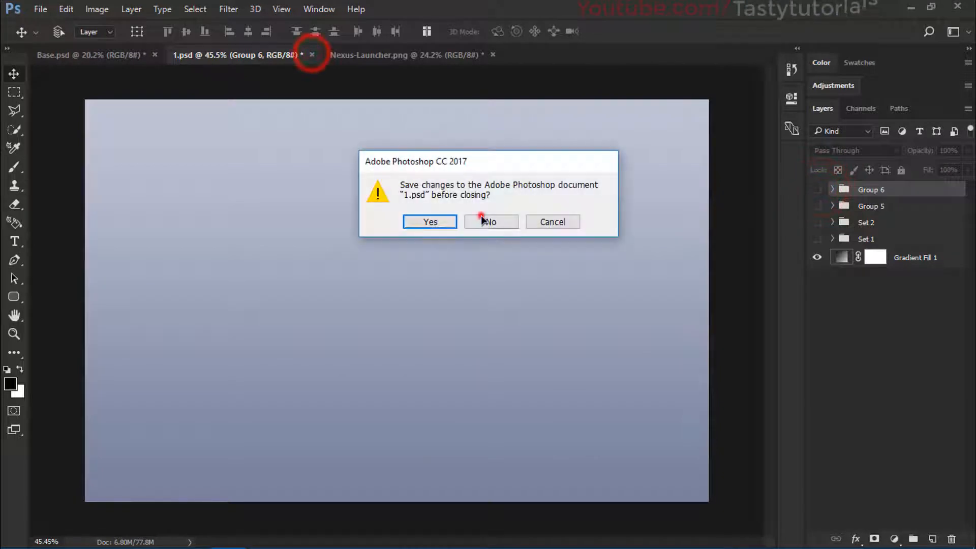
{"action": "left_click", "coordinate": [492, 281]}
{"action": "left_click", "coordinate": [136, 57]}
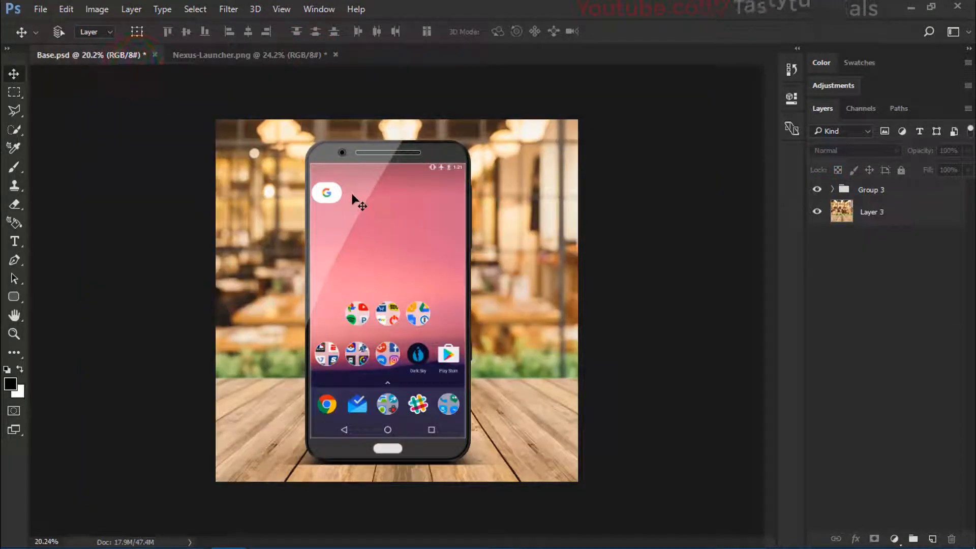
{"action": "left_click", "coordinate": [211, 55]}
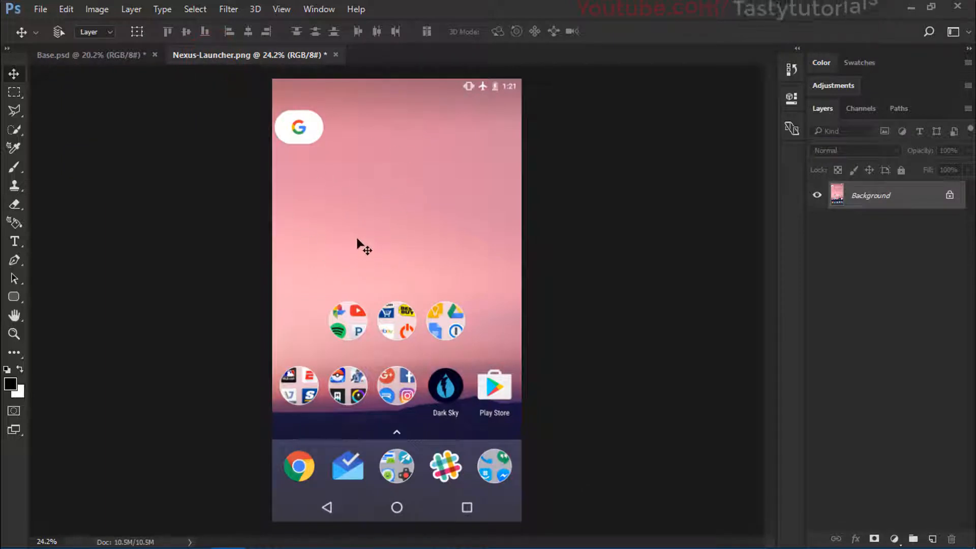
Step: Create a new document named Cell Phone, 2500 x 2500 pixels at 72 pixels/inch, in RGB Color with transparent background contents
{"action": "left_click", "coordinate": [40, 10]}
{"action": "left_click", "coordinate": [43, 28]}
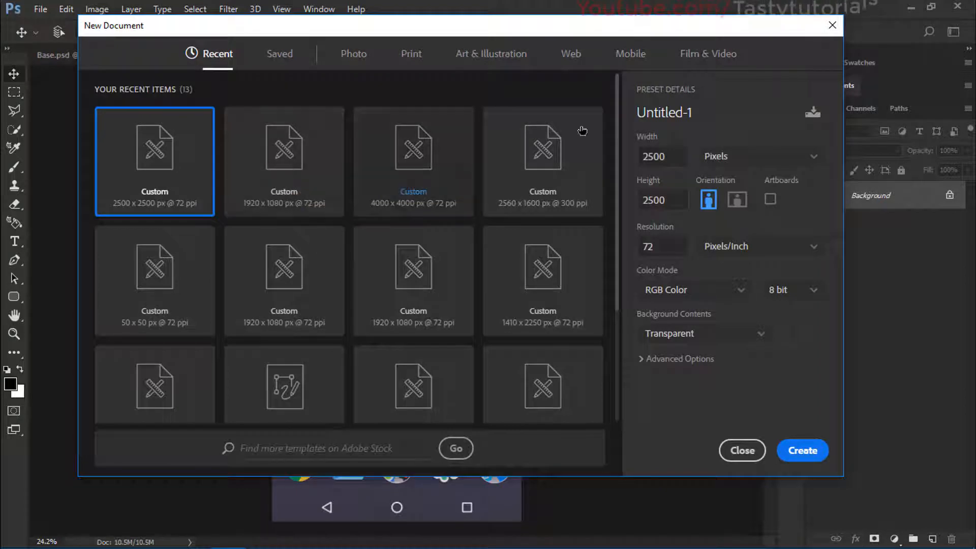
{"action": "left_click_drag", "start_coordinate": [682, 158], "coordinate": [629, 166]}
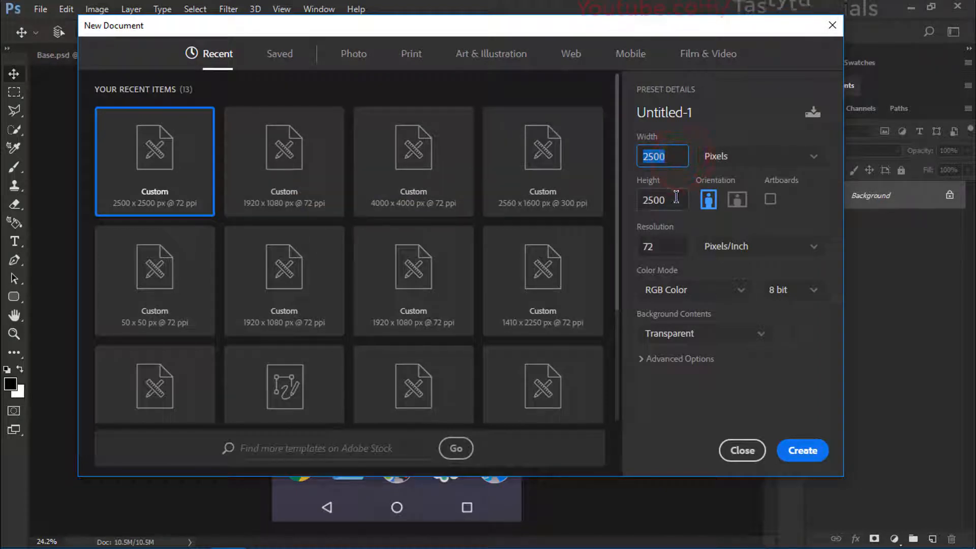
{"action": "left_click_drag", "start_coordinate": [676, 198], "coordinate": [636, 206]}
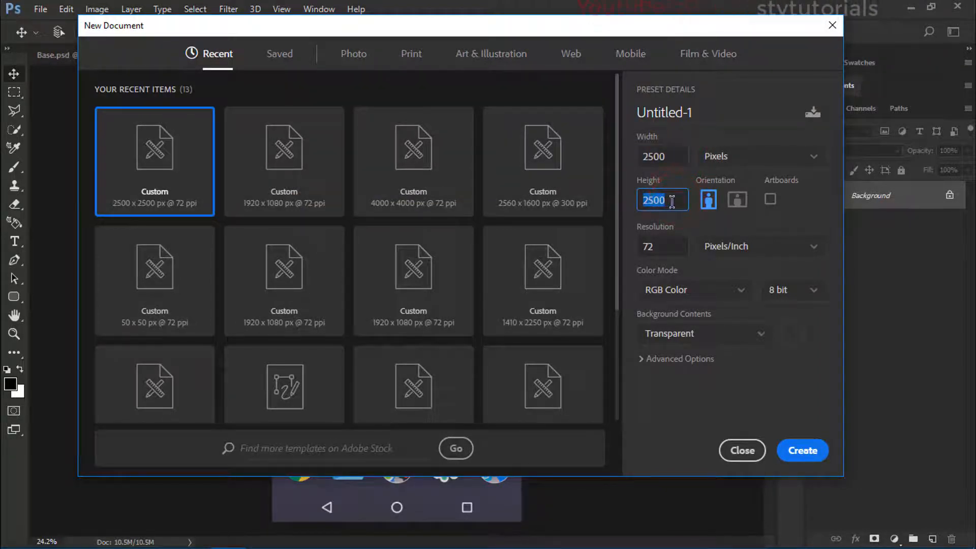
{"action": "left_click_drag", "start_coordinate": [662, 245], "coordinate": [634, 251]}
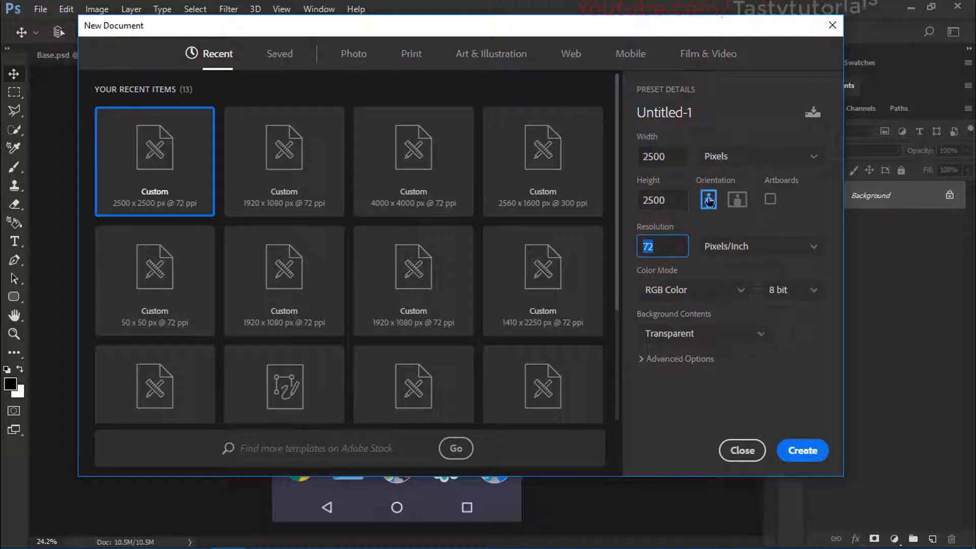
{"action": "left_click_drag", "start_coordinate": [706, 112], "coordinate": [580, 108]}
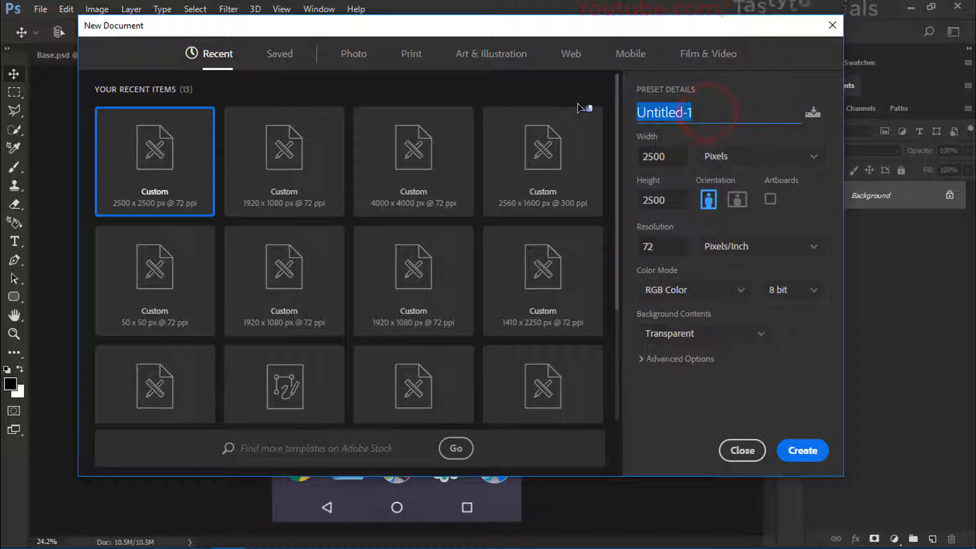
{"action": "type", "text": "Cell Phone"}
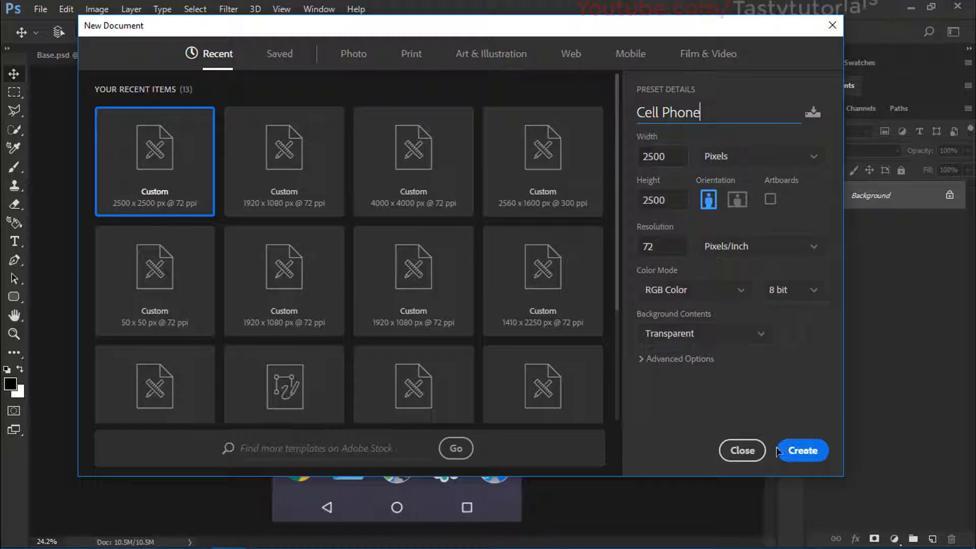
{"action": "left_click", "coordinate": [793, 451]}
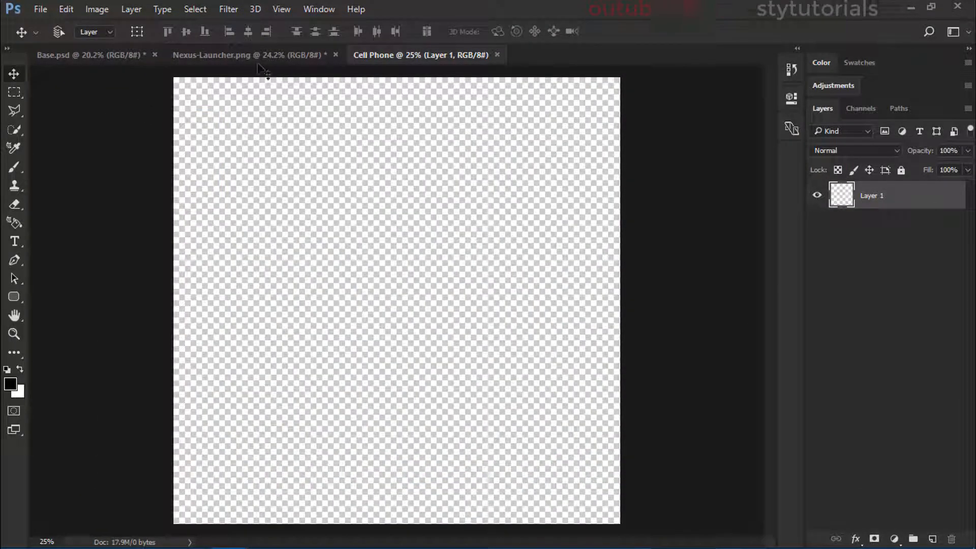
Step: Copy the launcher screenshot from Nexus-Launcher.png into the Cell Phone document and position it near the canvas middle
{"action": "scroll", "coordinate": [383, 248], "scroll_direction": "down", "scroll_amount": 1}
{"action": "scroll", "coordinate": [268, 136], "scroll_direction": "up", "scroll_amount": 1}
{"action": "left_click", "coordinate": [224, 57]}
{"action": "left_click_drag", "start_coordinate": [372, 114], "coordinate": [366, 152]}
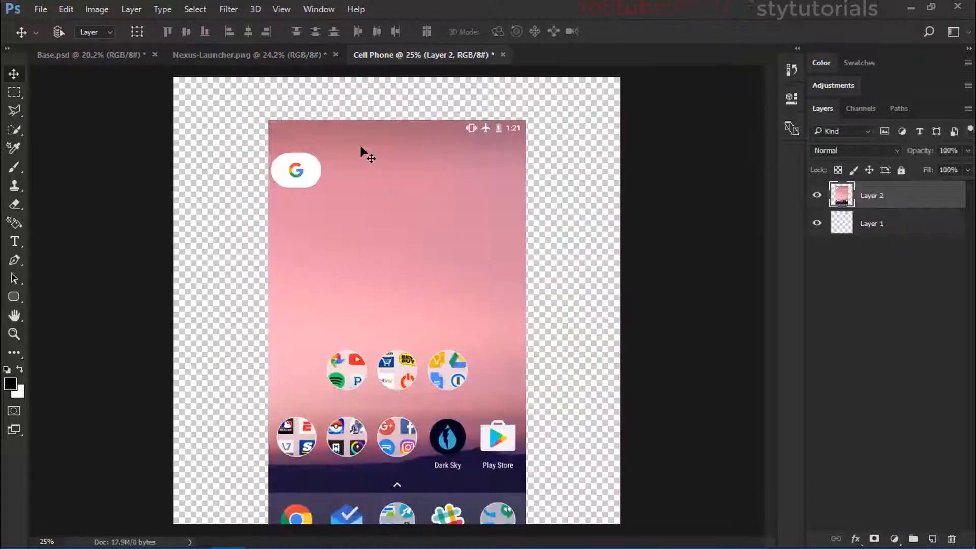
{"action": "left_click_drag", "start_coordinate": [403, 231], "coordinate": [405, 201]}
Step: Centre the launcher screenshot horizontally and vertically on the whole canvas, leaving nothing selected
{"action": "scroll", "coordinate": [396, 217], "scroll_direction": "down", "scroll_amount": 3}
{"action": "key", "text": "ctrl+a"}
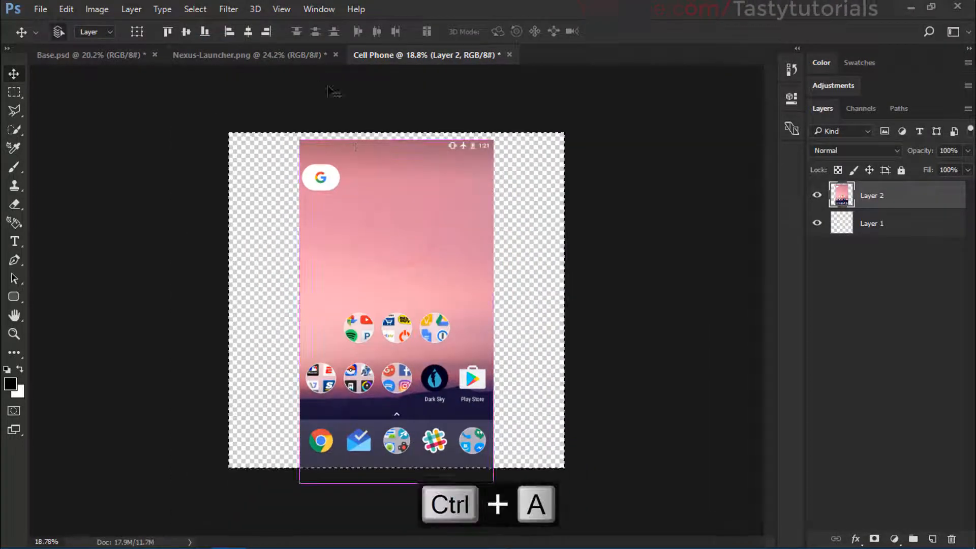
{"action": "left_click", "coordinate": [248, 31]}
{"action": "left_click", "coordinate": [186, 31]}
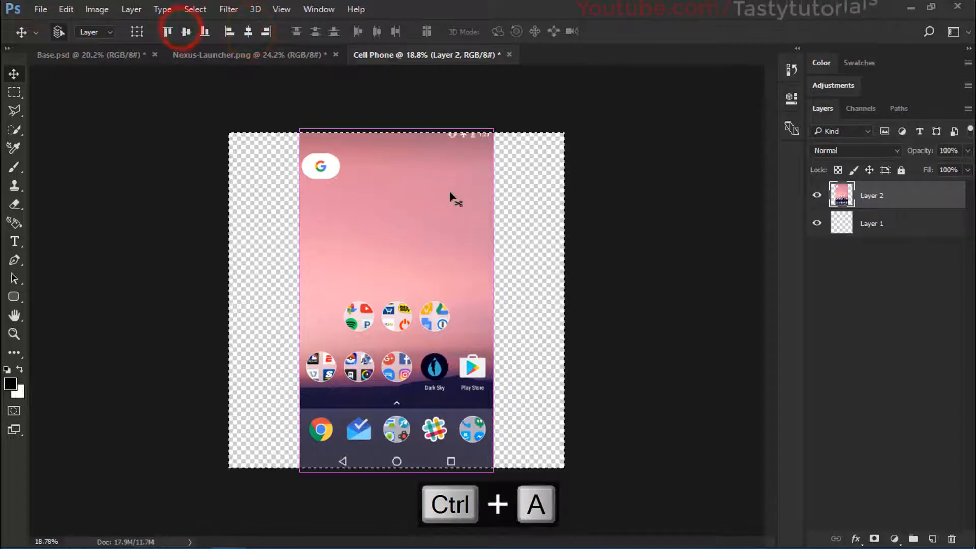
{"action": "key", "text": "ctrl+d"}
{"action": "key", "text": "ctrl+t"}
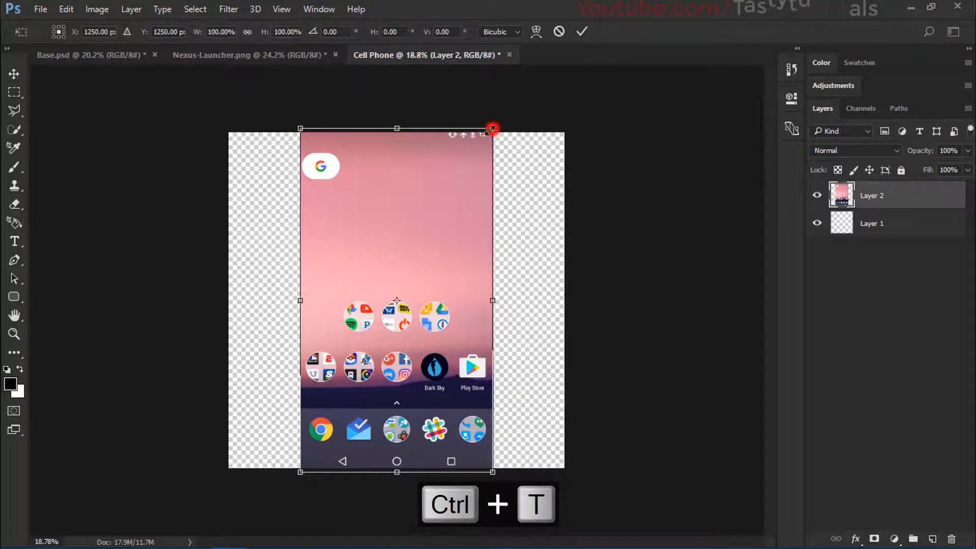
{"action": "left_click_drag", "start_coordinate": [491, 129], "coordinate": [452, 149]}
{"action": "left_click", "coordinate": [427, 198], "text": "alt"}
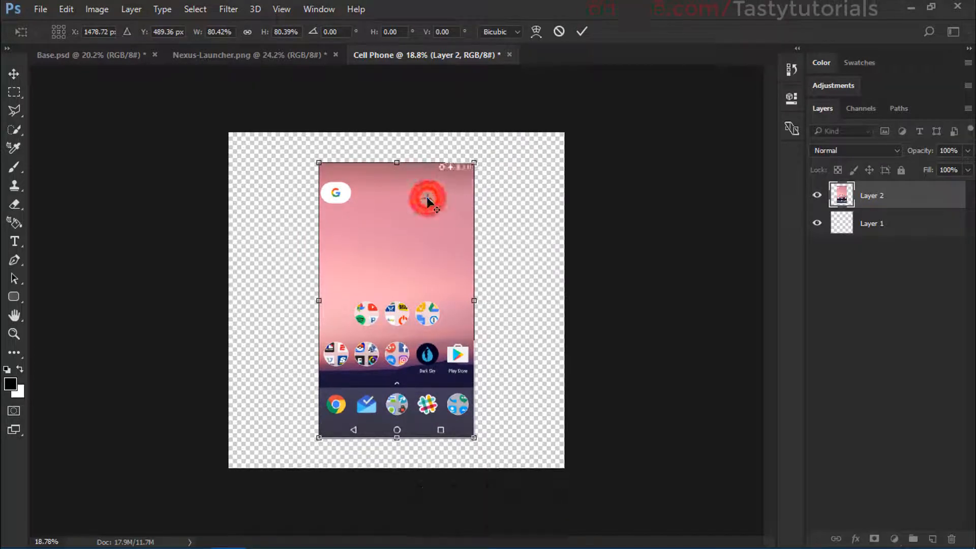
{"action": "left_click", "coordinate": [558, 32]}
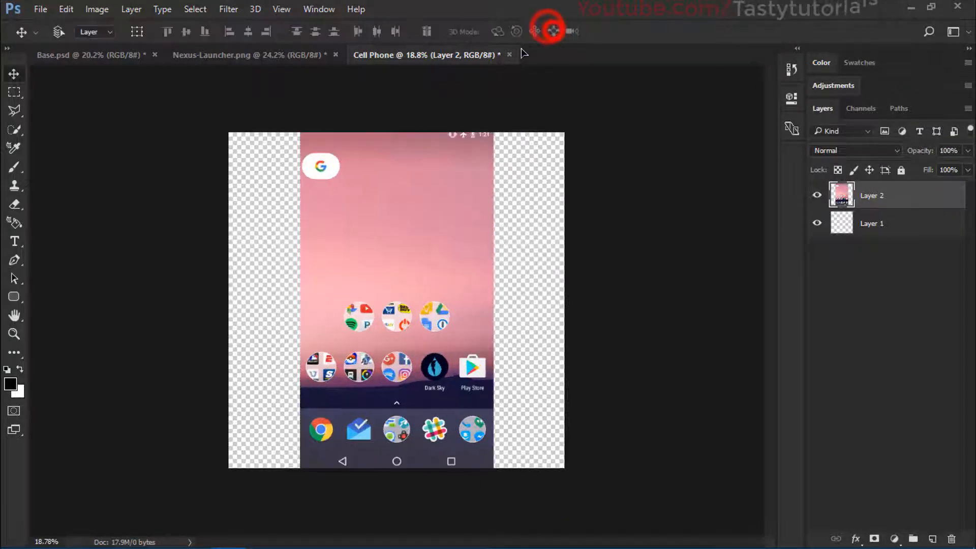
Step: Convert Layer 2 to a smart object and scale it down around its centre to fit inside the canvas
{"action": "right_click", "coordinate": [877, 198]}
{"action": "left_click", "coordinate": [694, 276]}
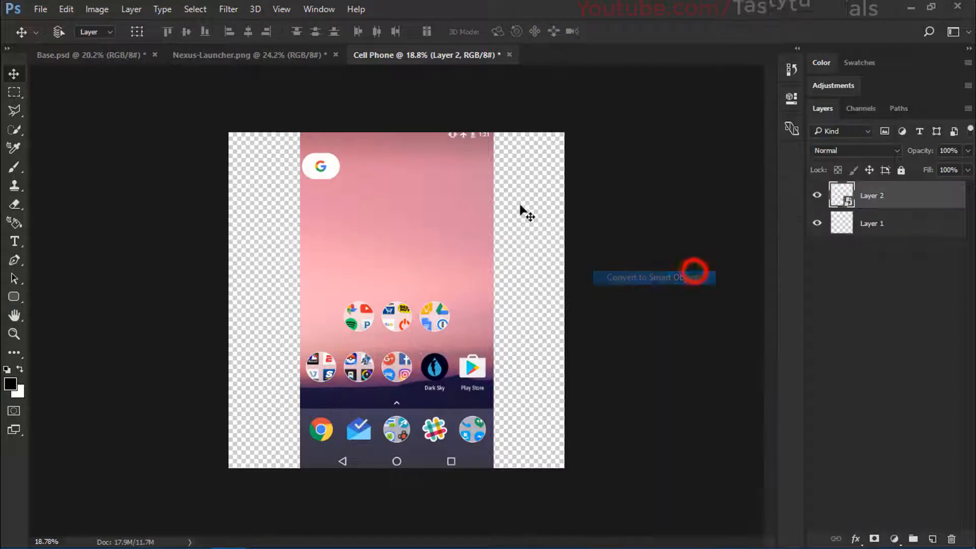
{"action": "key", "text": "ctrl+t"}
{"action": "left_click_drag", "start_coordinate": [498, 127], "coordinate": [467, 150]}
{"action": "double_click", "coordinate": [431, 197]}
Step: Draw a black rounded rectangle about 1293 x 2346 px with a 10 px radius over the launcher screenshot
{"action": "scroll", "coordinate": [429, 199], "scroll_direction": "up", "scroll_amount": 1}
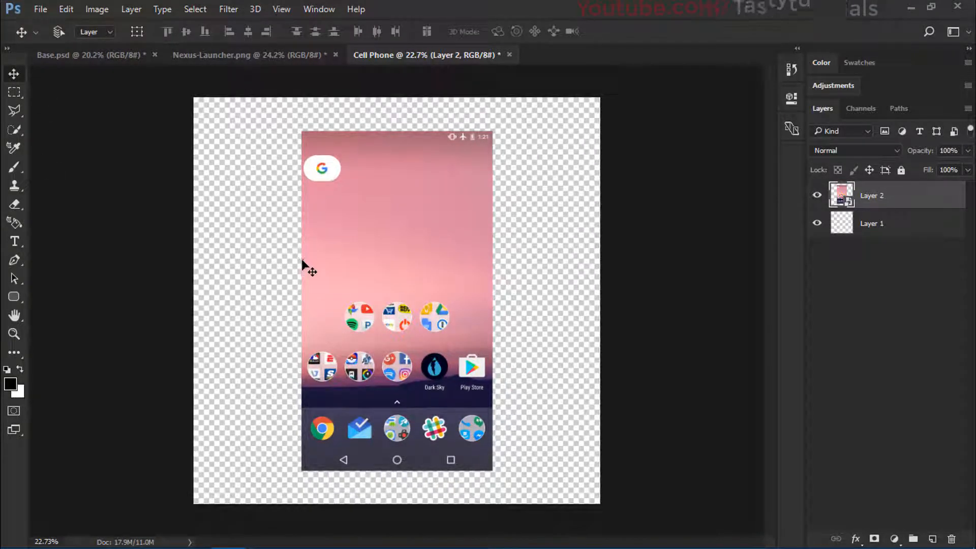
{"action": "left_click", "coordinate": [13, 296]}
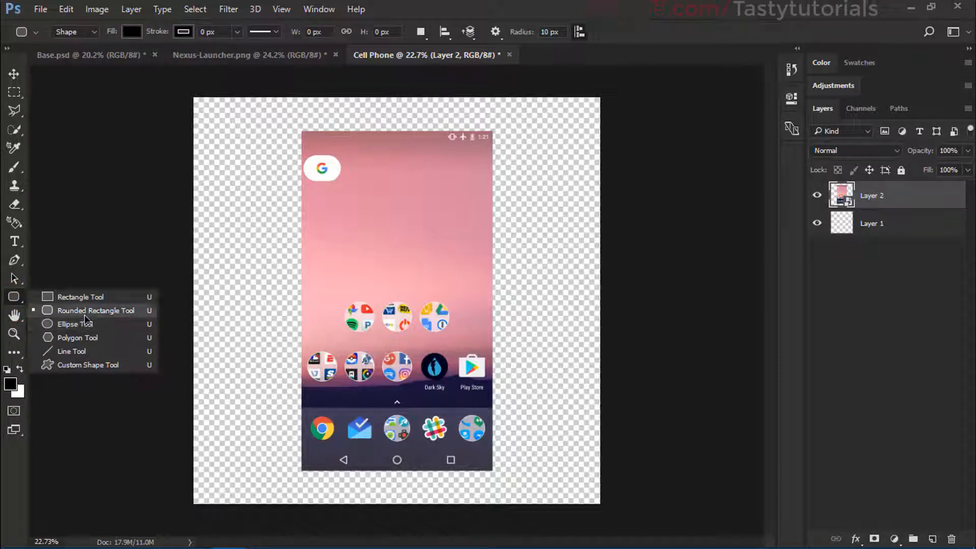
{"action": "left_click", "coordinate": [83, 315]}
{"action": "scroll", "coordinate": [278, 280], "scroll_direction": "down", "scroll_amount": 1}
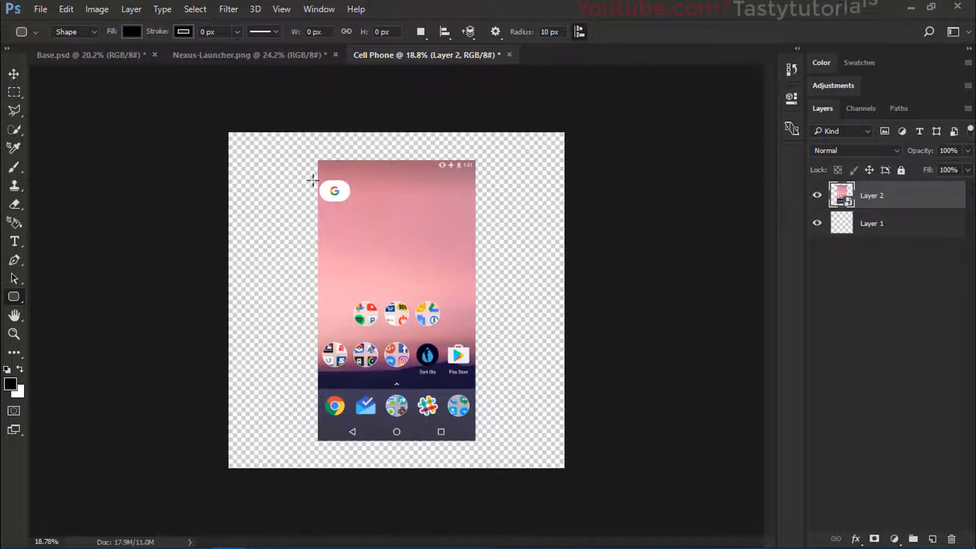
{"action": "left_click_drag", "start_coordinate": [317, 160], "coordinate": [483, 459]}
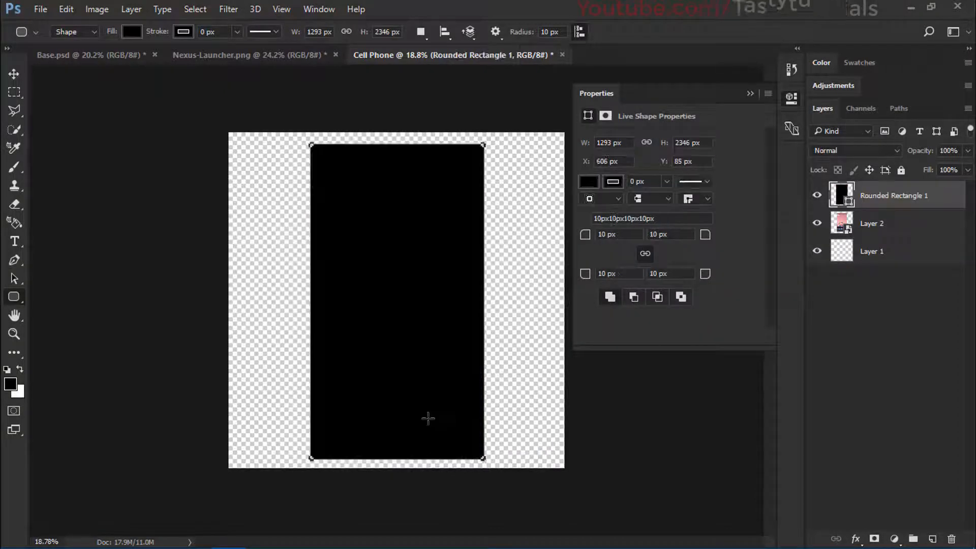
{"action": "left_click", "coordinate": [752, 93]}
Step: Move the rounded rectangle layer beneath Layer 2 so it sits behind the launcher screenshot
{"action": "left_click_drag", "start_coordinate": [893, 196], "coordinate": [893, 237]}
{"action": "scroll", "coordinate": [426, 216], "scroll_direction": "up", "scroll_amount": 2}
{"action": "scroll", "coordinate": [426, 217], "scroll_direction": "down", "scroll_amount": 1}
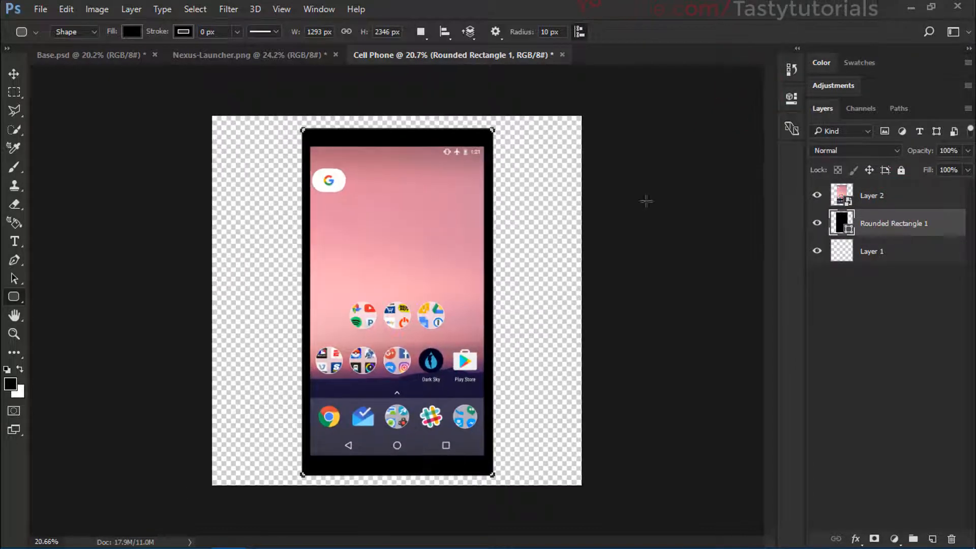
Step: Scale Layer 2 and the rounded rectangle together around their shared centre to about 92%, leaving only Layer 2 selected
{"action": "left_click", "coordinate": [881, 202], "text": "shift"}
{"action": "key", "text": "ctrl+t"}
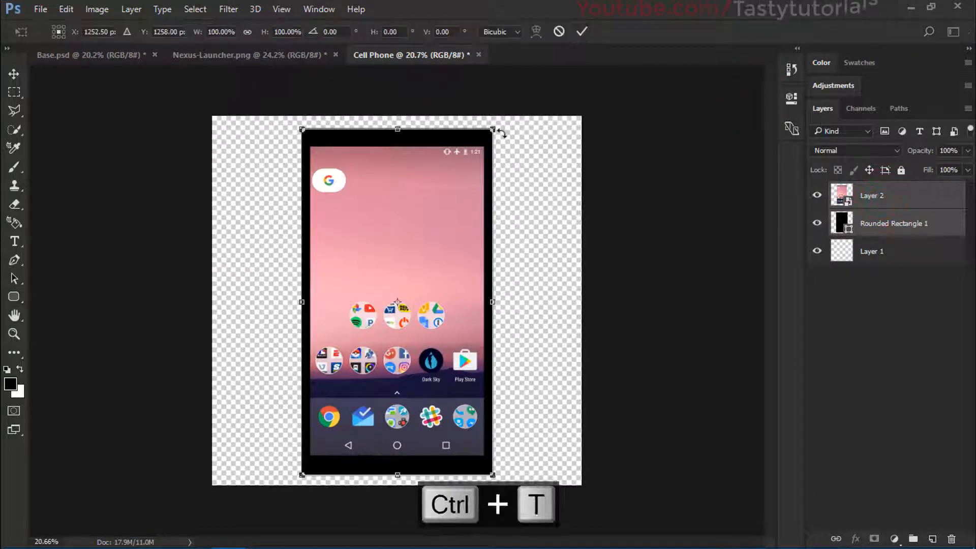
{"action": "left_click_drag", "start_coordinate": [496, 126], "coordinate": [484, 142]}
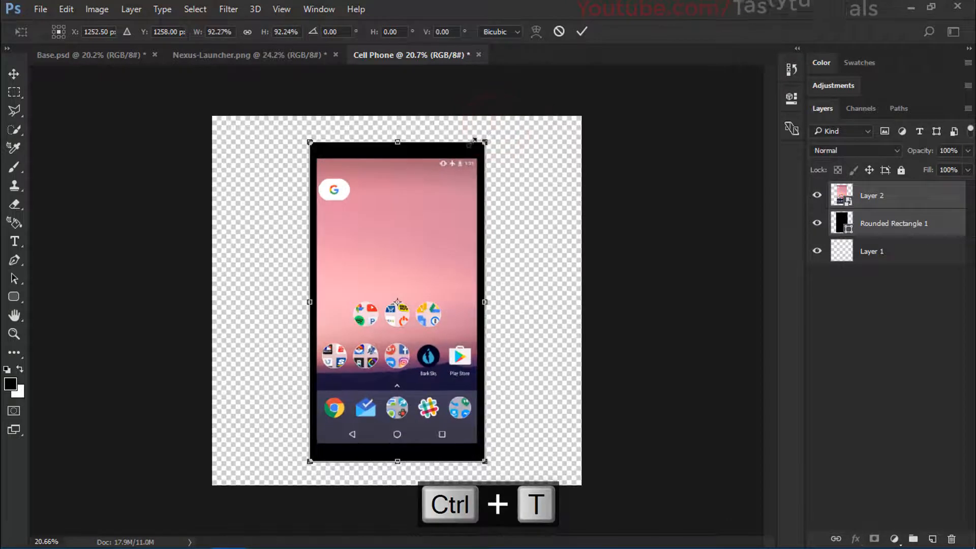
{"action": "double_click", "coordinate": [421, 210]}
{"action": "scroll", "coordinate": [420, 208], "scroll_direction": "up", "scroll_amount": 1}
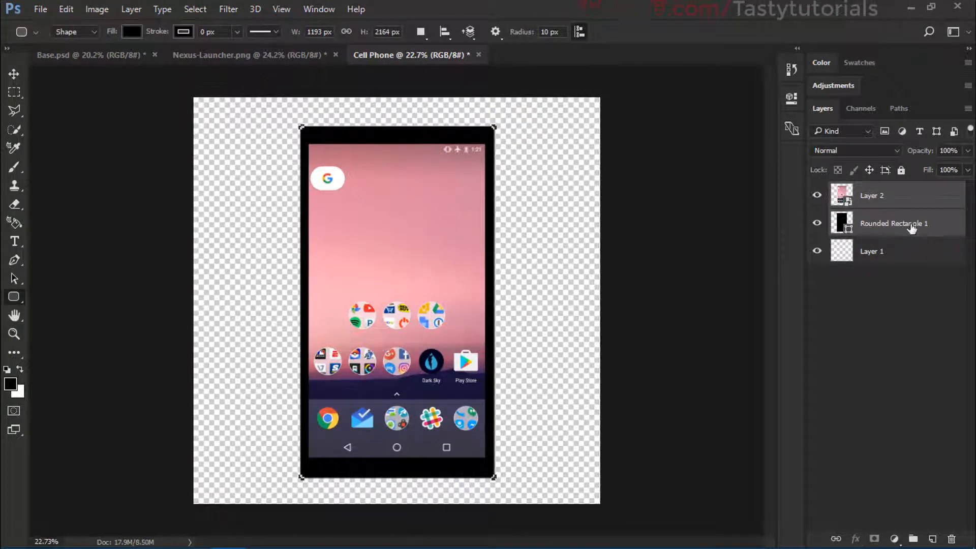
{"action": "left_click", "coordinate": [869, 196]}
{"action": "scroll", "coordinate": [434, 218], "scroll_direction": "up", "scroll_amount": 2}
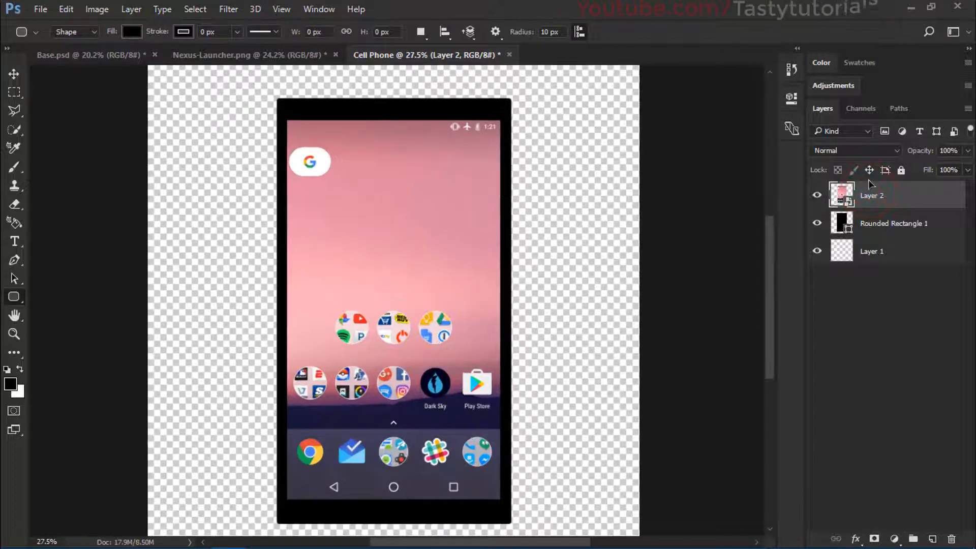
Step: Rename the rounded rectangle layer as Outer Frame
{"action": "left_click", "coordinate": [841, 231]}
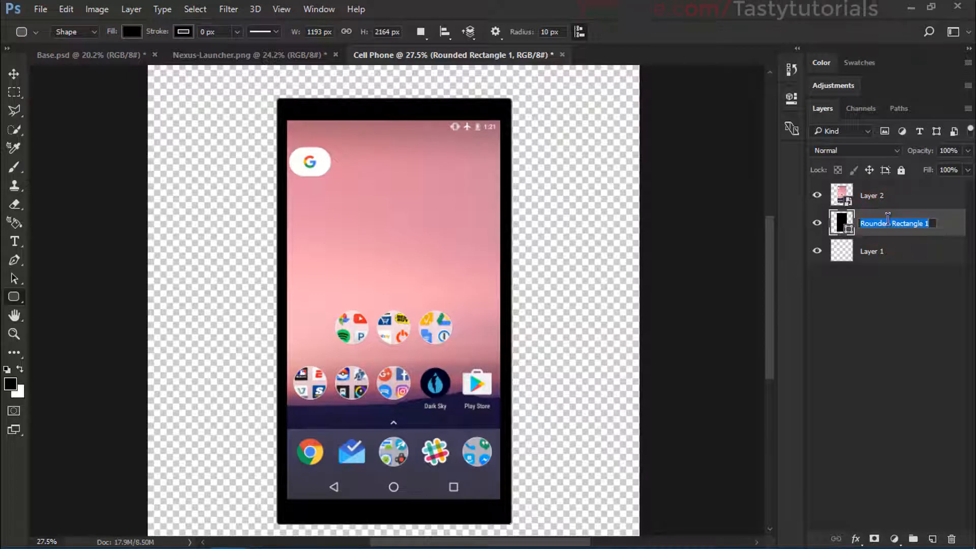
{"action": "type", "text": "Outer Fram"}
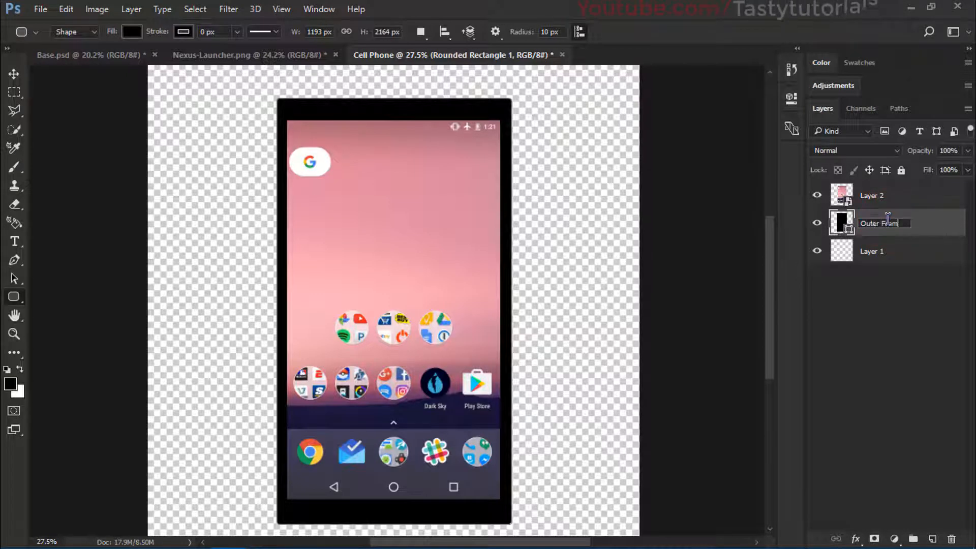
{"action": "type", "text": "e"}
{"action": "key", "text": "Return"}
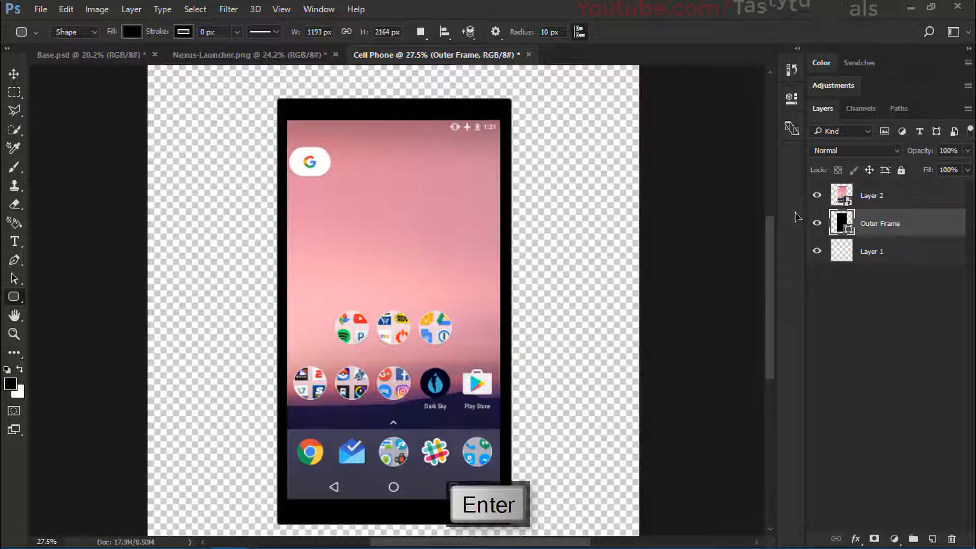
Step: Round all four corners of the Outer Frame shape to a linked radius of 142 px
{"action": "left_click", "coordinate": [790, 100]}
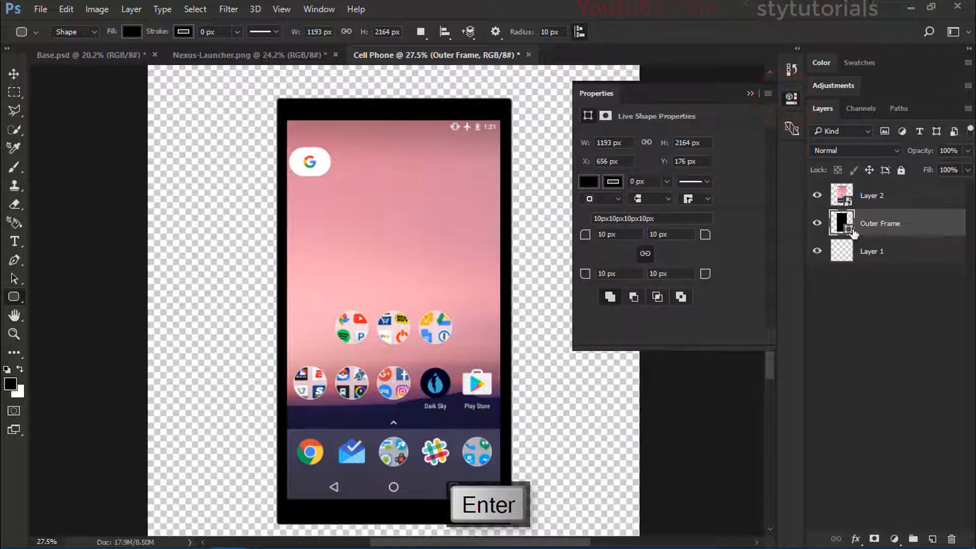
{"action": "left_click_drag", "start_coordinate": [584, 234], "coordinate": [639, 240]}
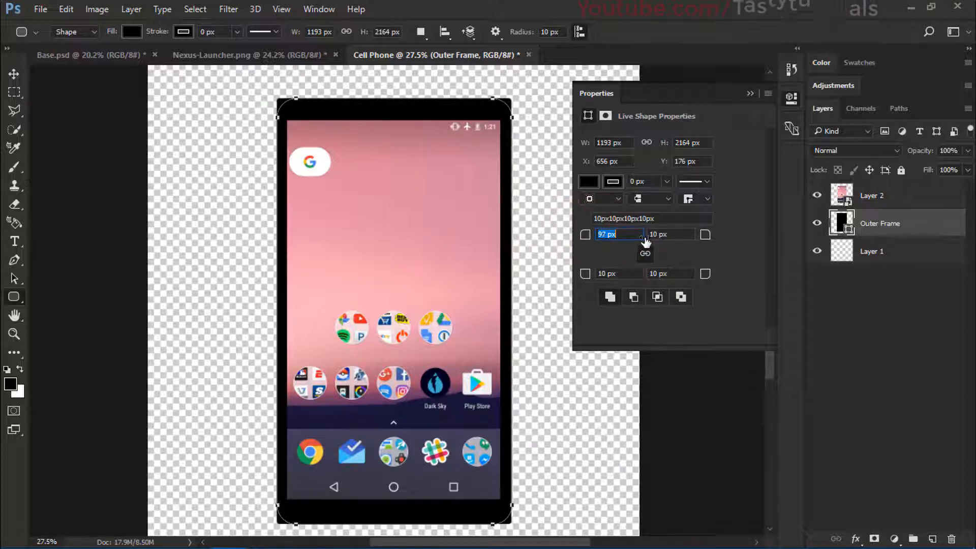
{"action": "left_click_drag", "start_coordinate": [651, 241], "coordinate": [678, 245]}
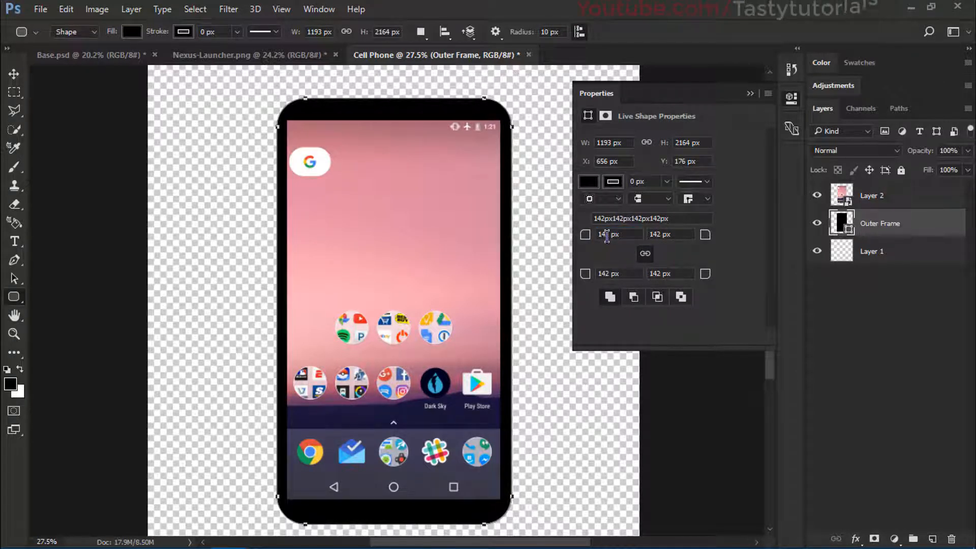
{"action": "left_click", "coordinate": [752, 95]}
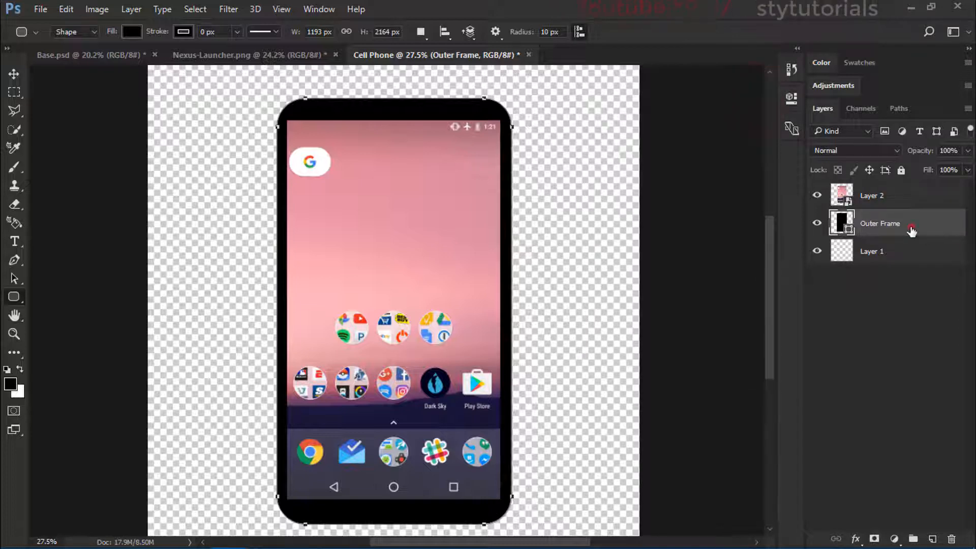
Step: Stretch the Outer Frame vertically around its centre to about 104% height
{"action": "key", "text": "ctrl+t"}
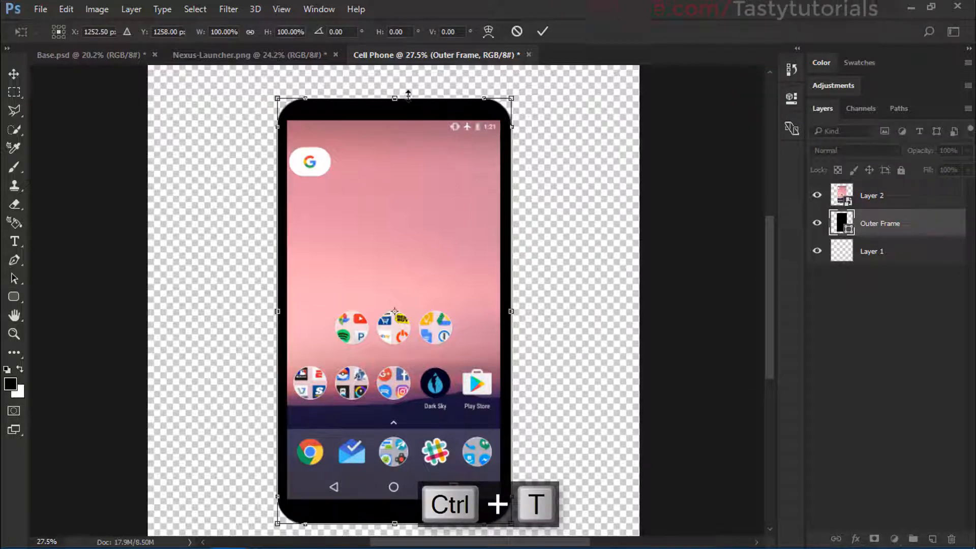
{"action": "left_click_drag", "start_coordinate": [408, 96], "coordinate": [409, 89]}
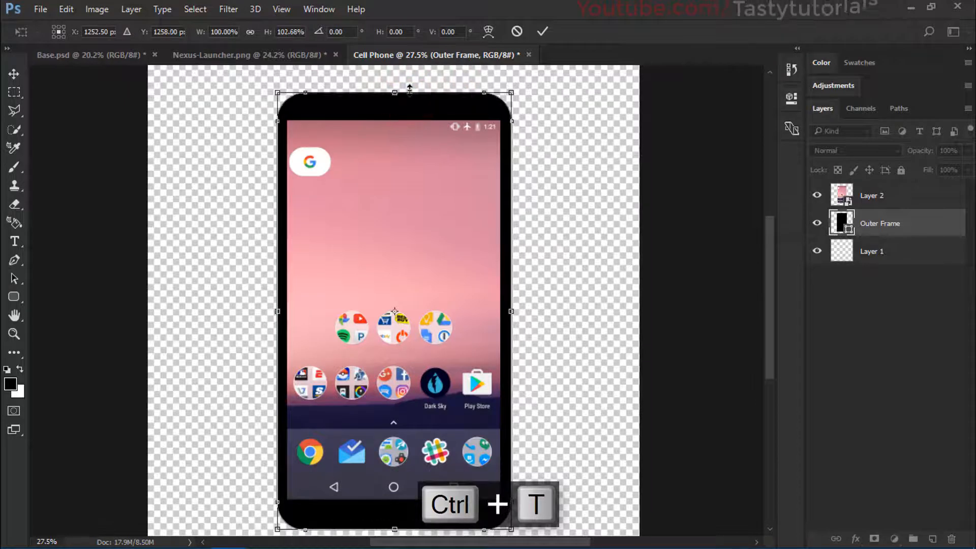
{"action": "left_click_drag", "start_coordinate": [411, 89], "coordinate": [409, 86]}
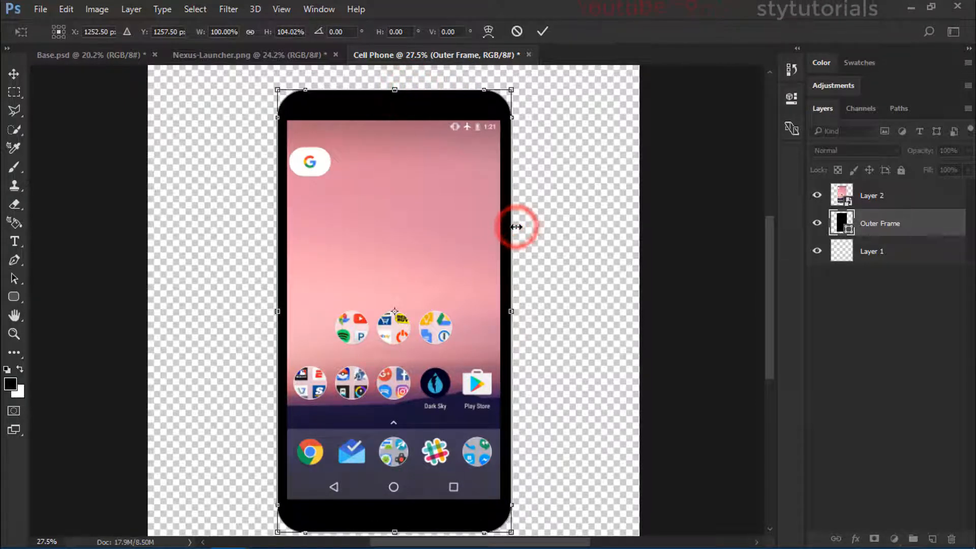
Step: Narrow the Outer Frame symmetrically to about 97% width so the side bezels become thinner, and apply the transform
{"action": "scroll", "coordinate": [513, 254], "scroll_direction": "up", "scroll_amount": 5}
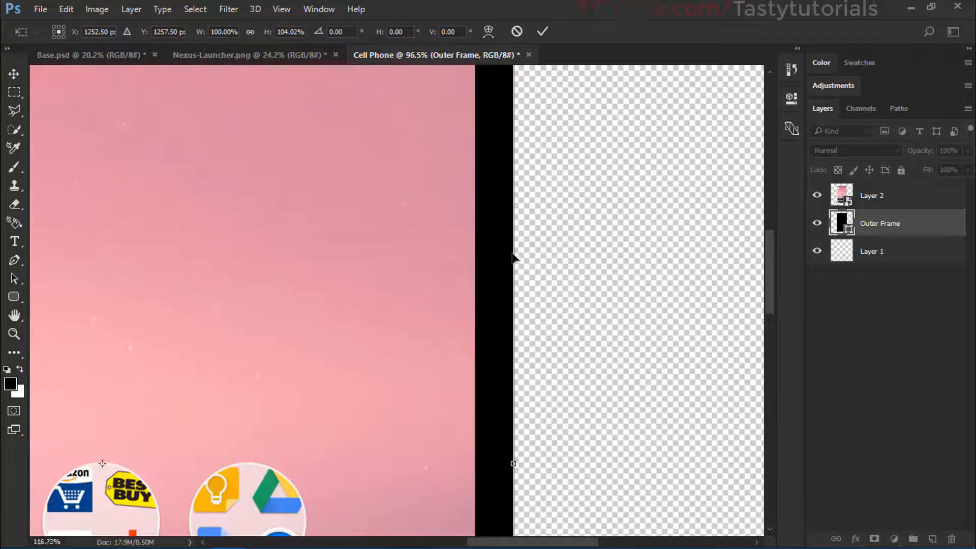
{"action": "left_click_drag", "start_coordinate": [517, 250], "coordinate": [495, 251]}
{"action": "scroll", "coordinate": [320, 261], "scroll_direction": "down", "scroll_amount": 6}
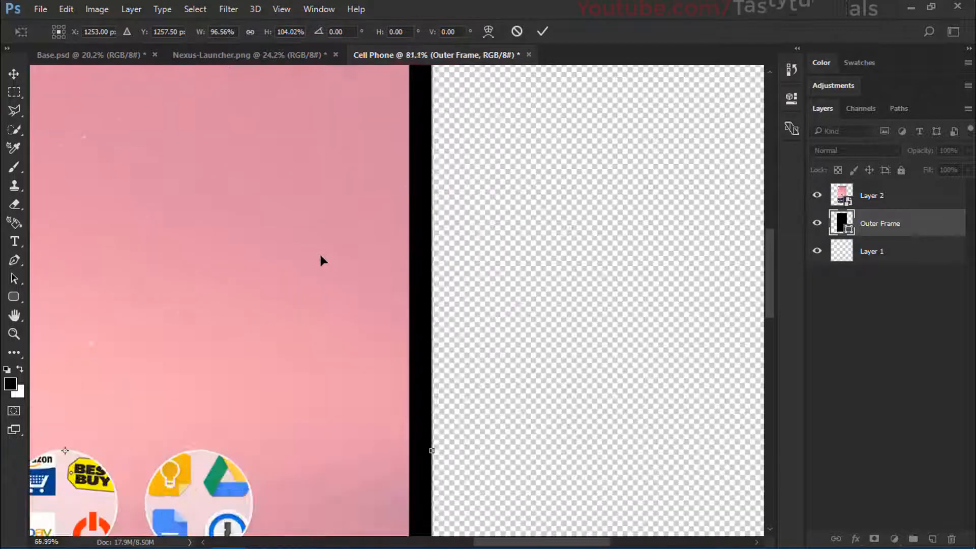
{"action": "scroll", "coordinate": [488, 257], "scroll_direction": "up", "scroll_amount": 6}
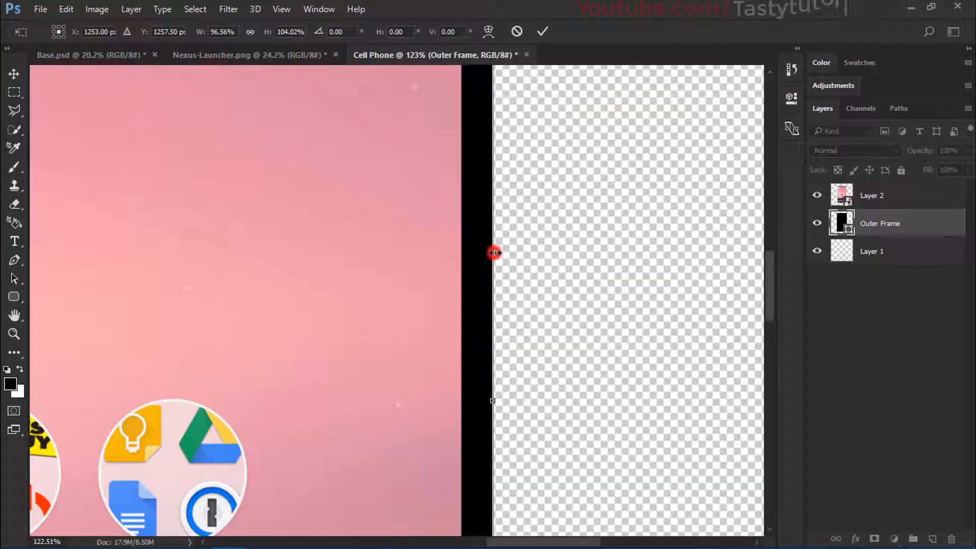
{"action": "left_click_drag", "start_coordinate": [494, 252], "coordinate": [496, 254]}
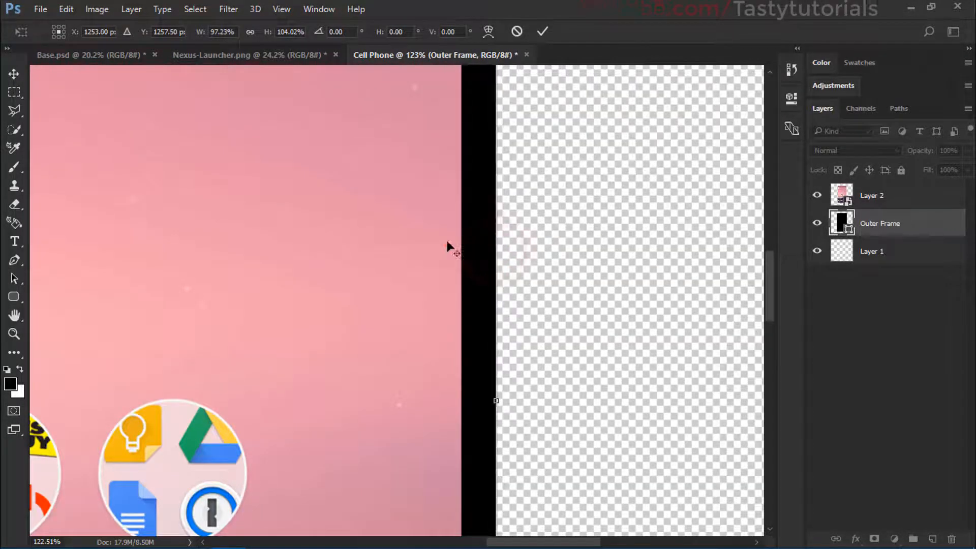
{"action": "left_click", "coordinate": [427, 237]}
{"action": "scroll", "coordinate": [383, 267], "scroll_direction": "down", "scroll_amount": 2}
{"action": "scroll", "coordinate": [383, 268], "scroll_direction": "down", "scroll_amount": 4}
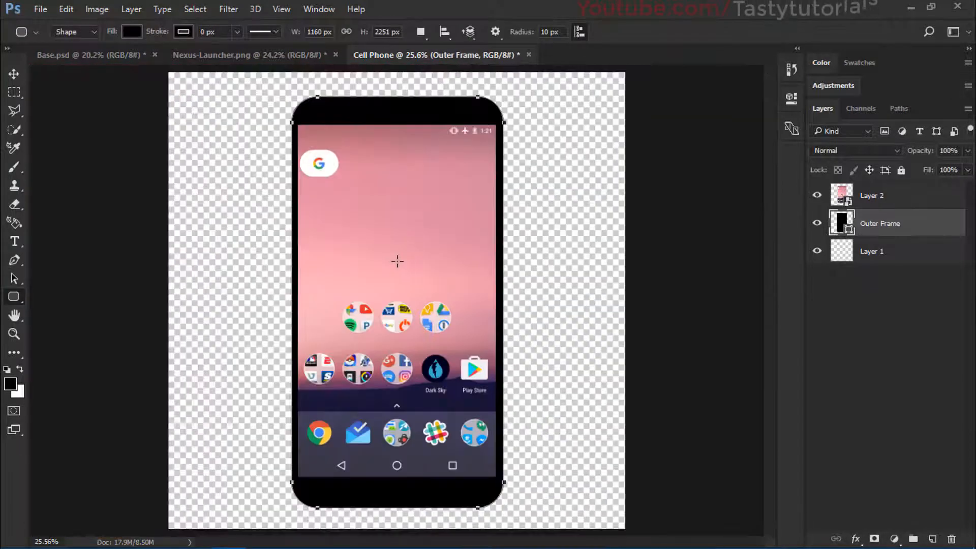
Step: Centre the Outer Frame and Layer 2 horizontally and vertically on the whole canvas, leaving nothing selected
{"action": "key", "text": "ctrl+a"}
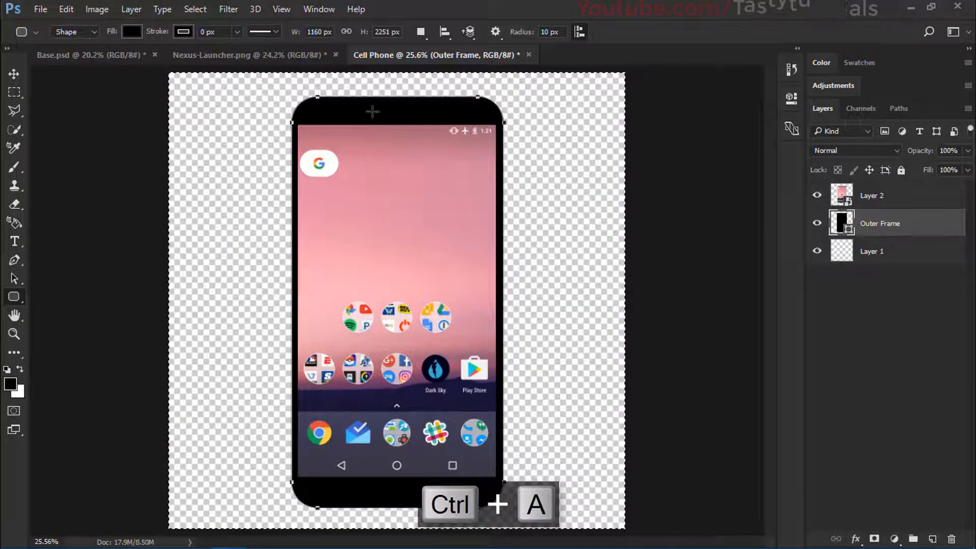
{"action": "key", "text": "v"}
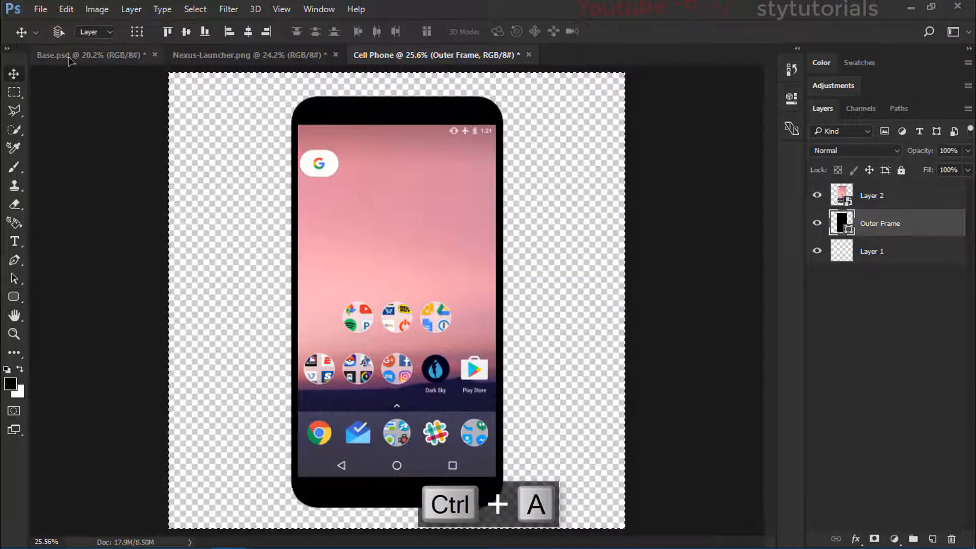
{"action": "left_click", "coordinate": [247, 32]}
{"action": "left_click", "coordinate": [186, 31]}
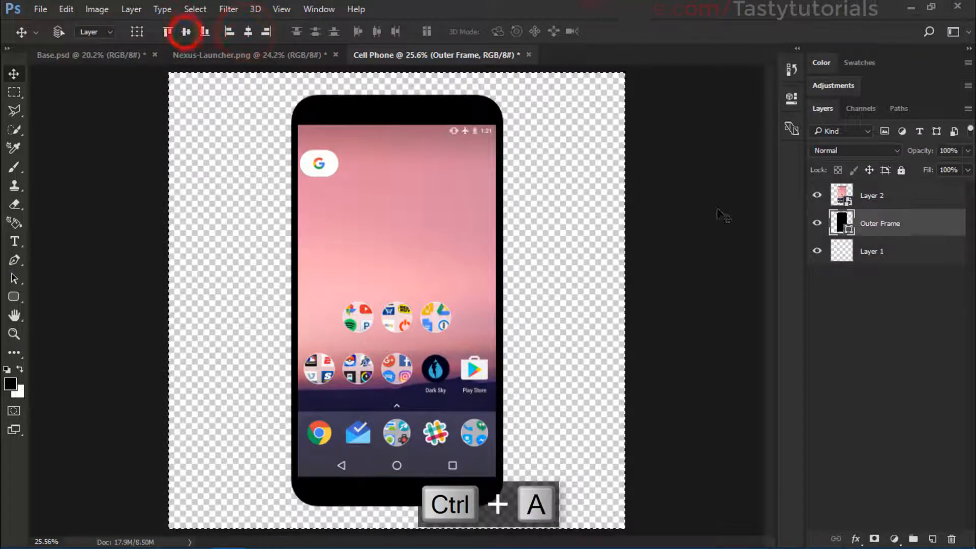
{"action": "left_click", "coordinate": [872, 196]}
{"action": "left_click", "coordinate": [248, 32]}
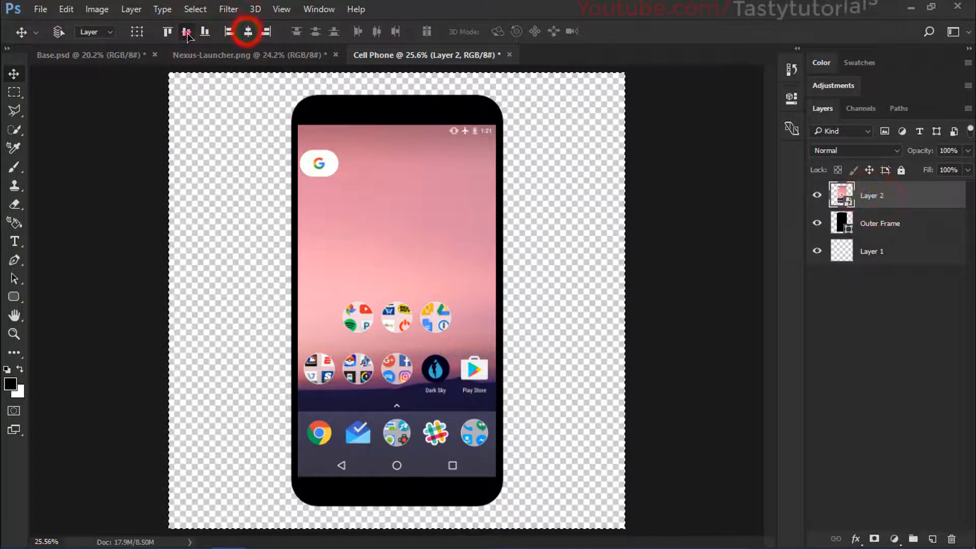
{"action": "left_click", "coordinate": [186, 32]}
{"action": "key", "text": "ctrl+d"}
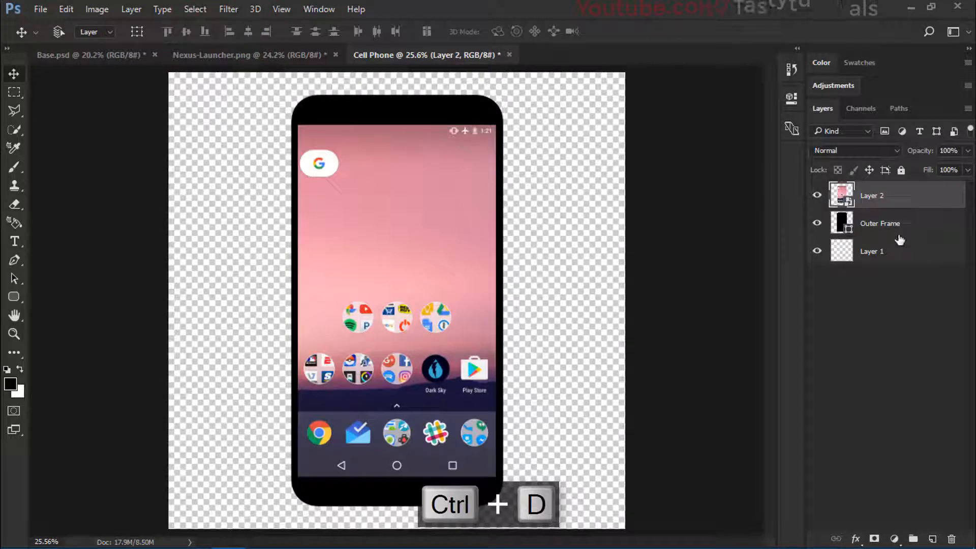
Step: Check the screenshot layer by toggling its visibility, and rename Layer 2 as Inner Frame
{"action": "left_click", "coordinate": [817, 195]}
{"action": "left_click", "coordinate": [817, 195]}
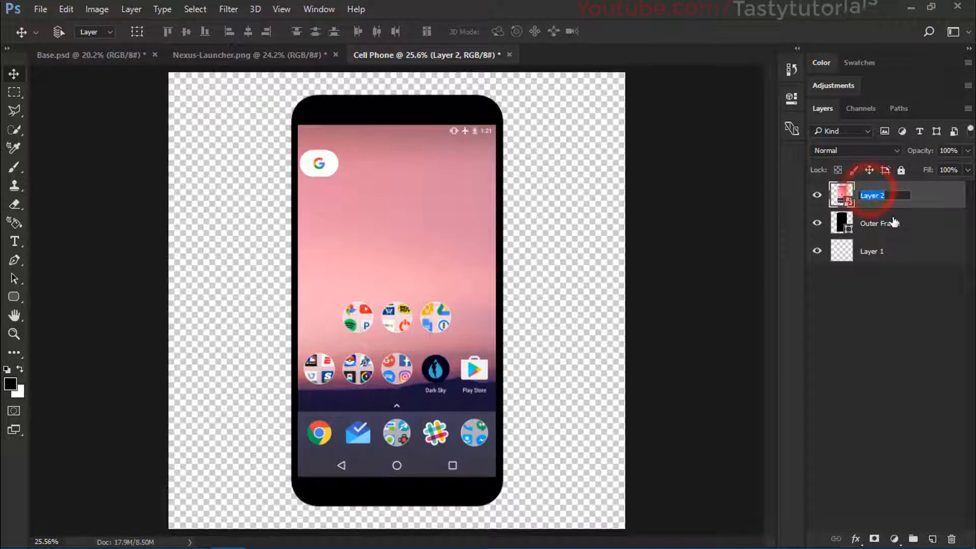
{"action": "type", "text": "Inner Fram"}
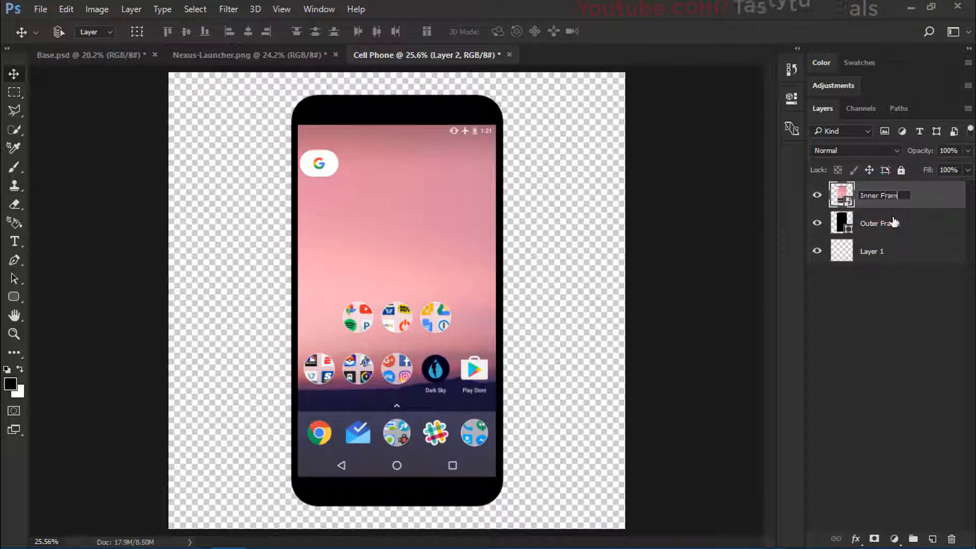
{"action": "type", "text": "e"}
{"action": "key", "text": "Return"}
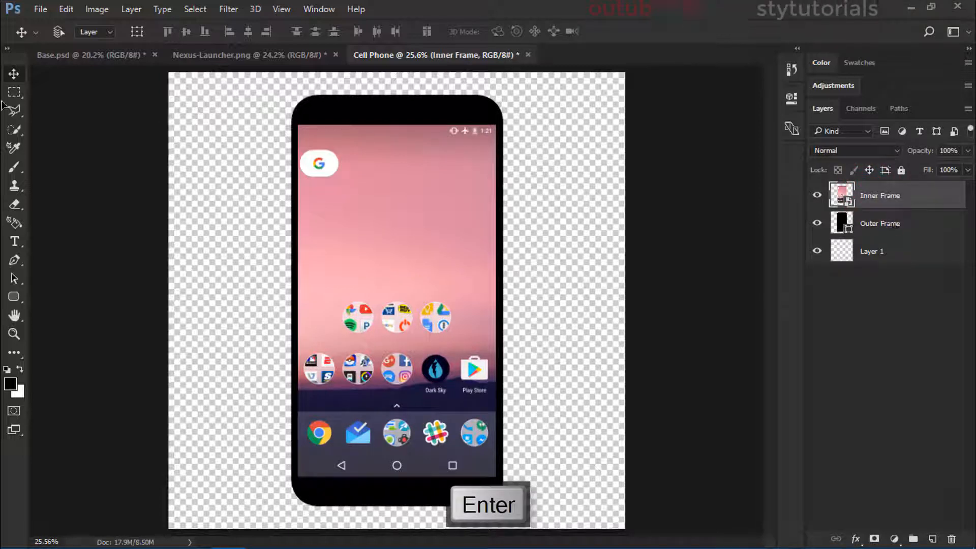
Step: Set the foreground colour to the grey 6b6b6b
{"action": "left_click", "coordinate": [11, 385]}
{"action": "left_click_drag", "start_coordinate": [647, 200], "coordinate": [555, 189]}
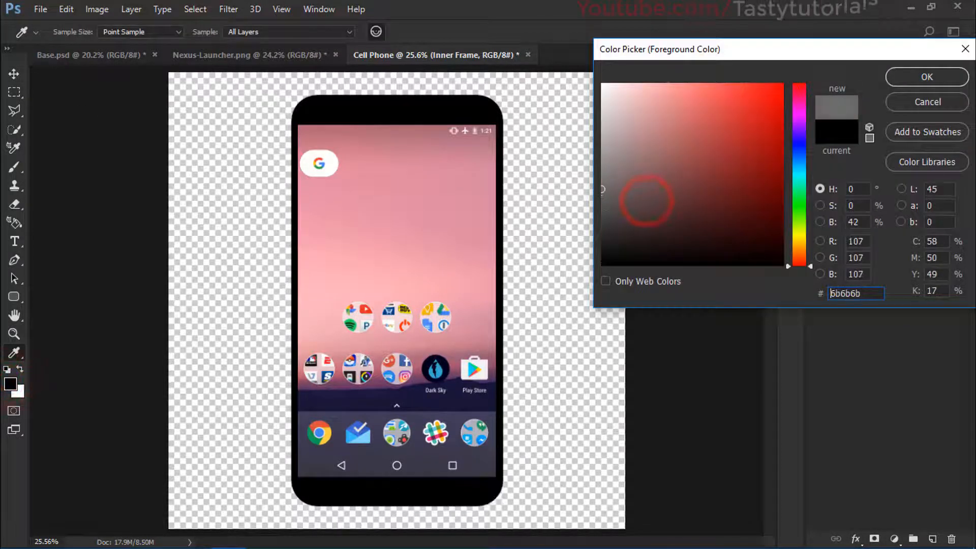
{"action": "left_click", "coordinate": [937, 79]}
Step: Draw a black rounded rectangle about 1084 x 1926 px with a 10 px radius directly above Outer Frame, matching the launcher screenshot's edges
{"action": "left_click", "coordinate": [14, 92]}
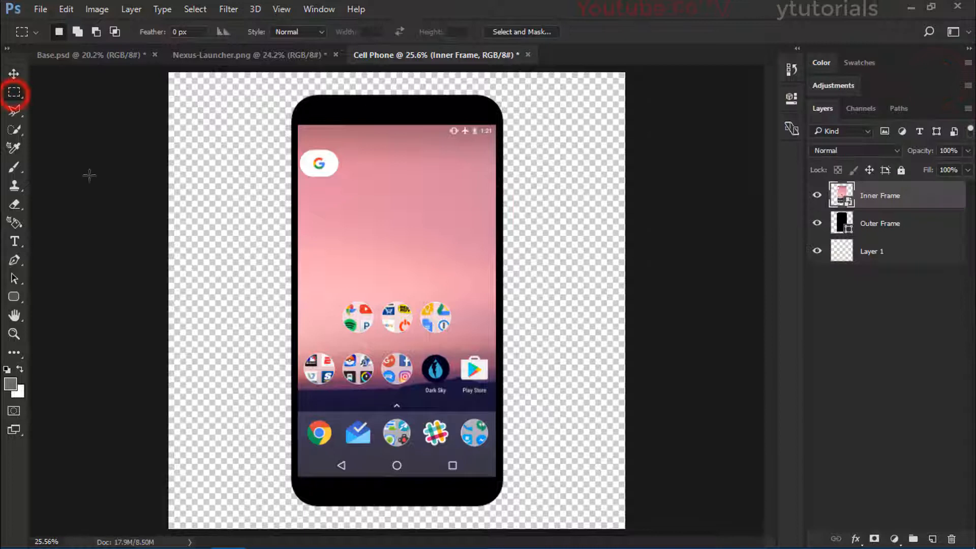
{"action": "left_click", "coordinate": [12, 310]}
{"action": "left_click", "coordinate": [14, 296]}
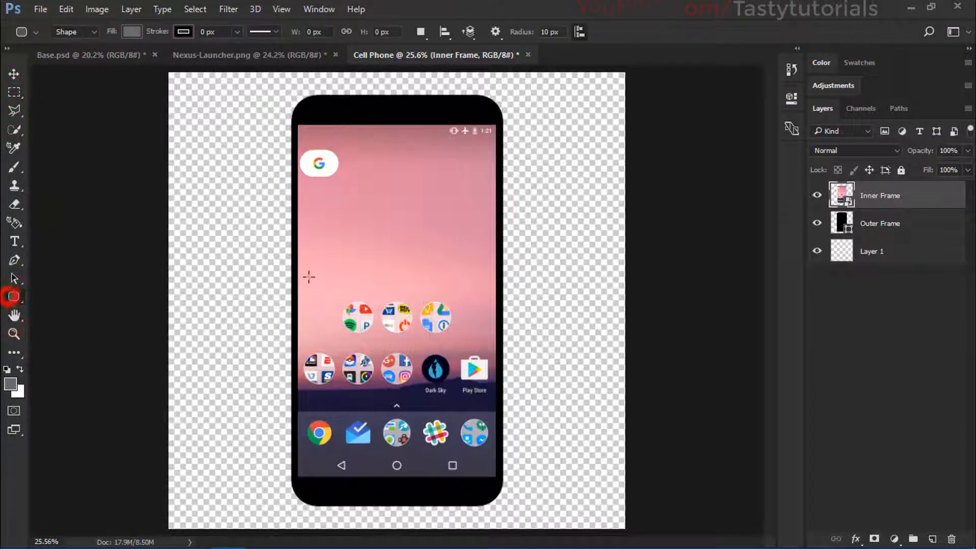
{"action": "left_click", "coordinate": [880, 223]}
{"action": "left_click_drag", "start_coordinate": [298, 124], "coordinate": [495, 475]}
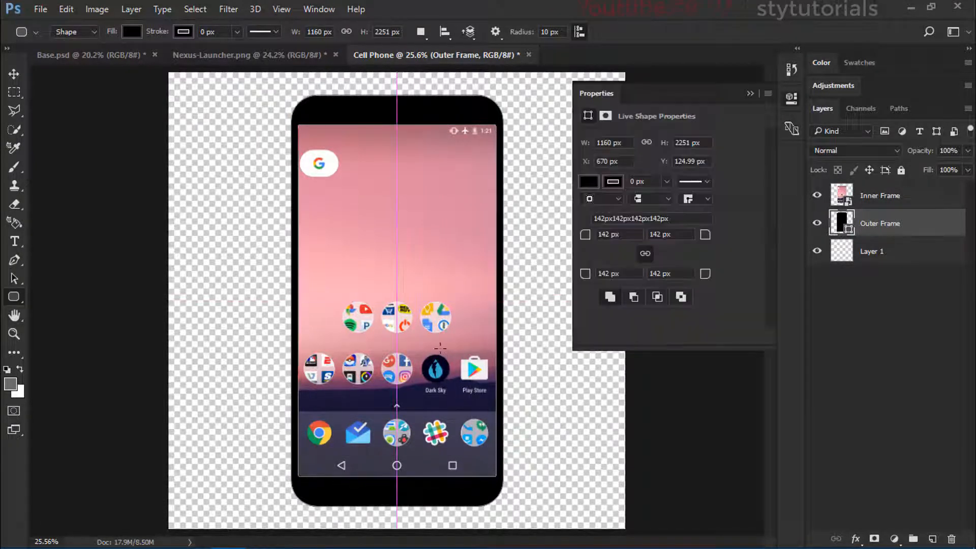
{"action": "left_click", "coordinate": [748, 93]}
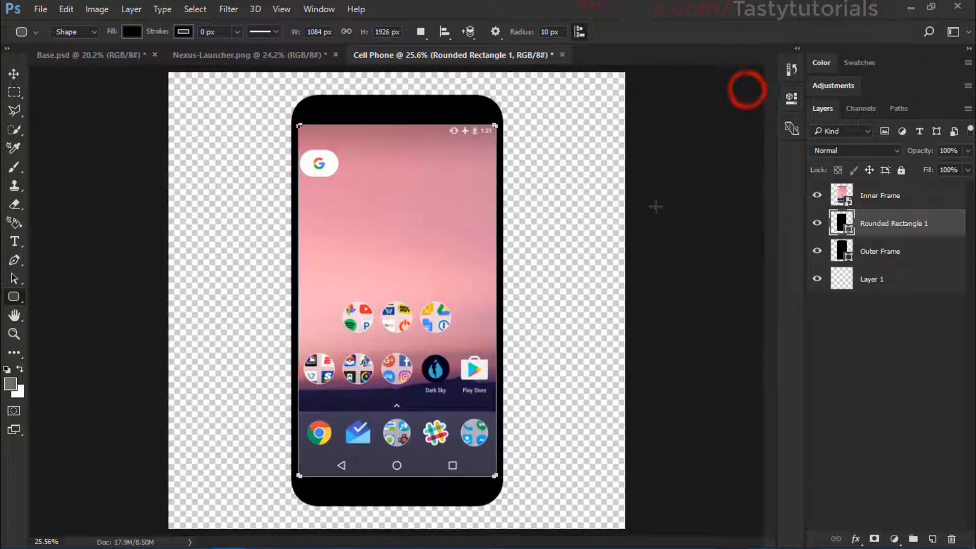
Step: Clip the Inner Frame layer to the new rounded rectangle beneath it
{"action": "left_click", "coordinate": [915, 334]}
{"action": "left_click", "coordinate": [846, 230]}
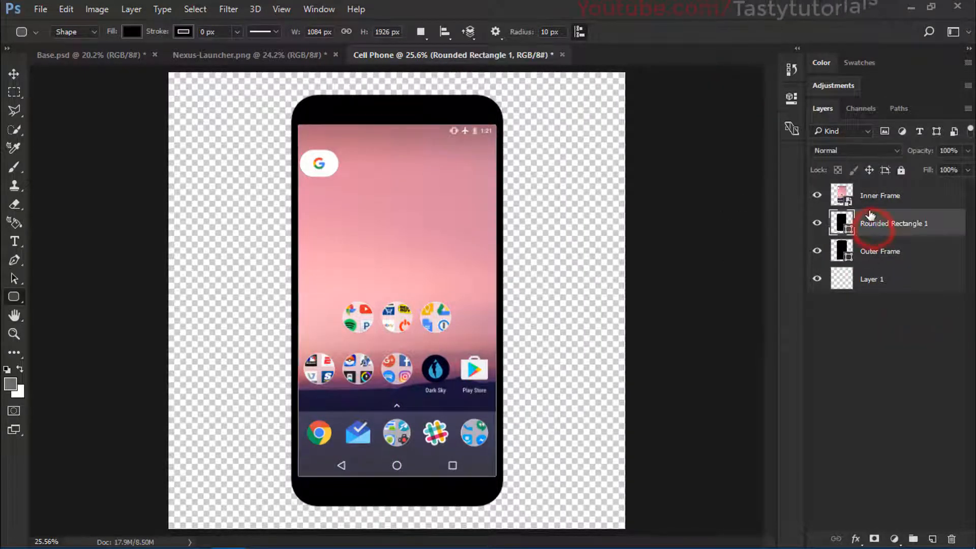
{"action": "left_click", "coordinate": [881, 209], "text": "alt"}
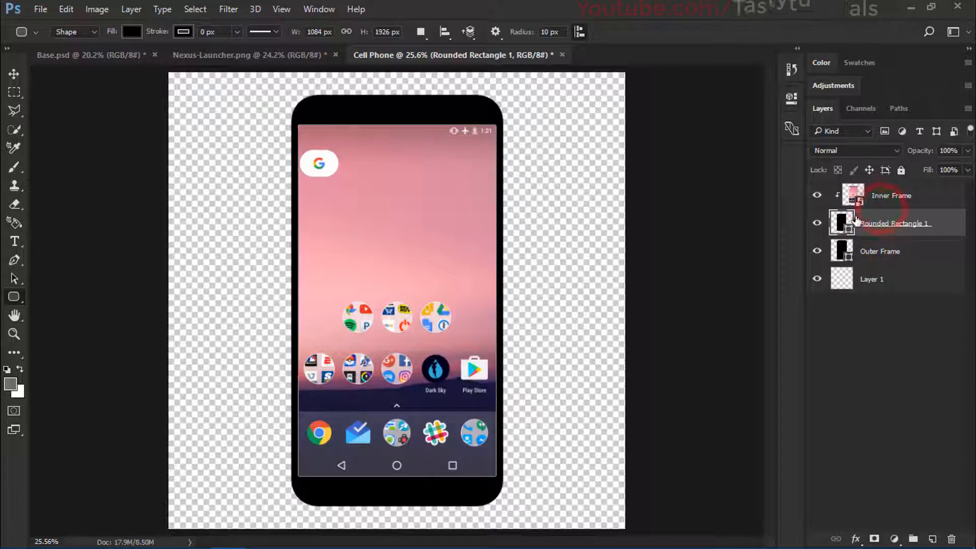
Step: Set the fill of the rounded rectangle beneath the launcher screenshot to the dark grey 333333
{"action": "double_click", "coordinate": [842, 228]}
{"action": "left_click", "coordinate": [601, 228]}
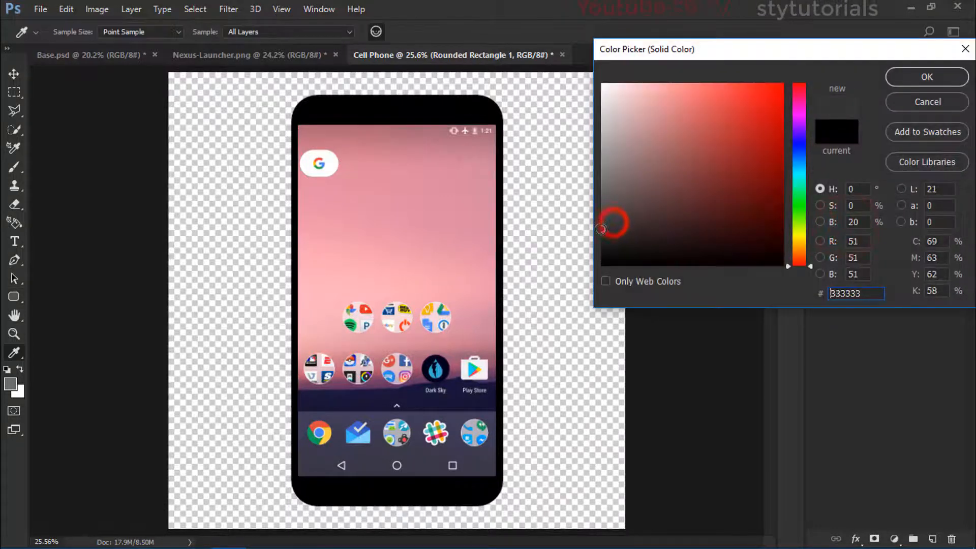
{"action": "left_click", "coordinate": [927, 77]}
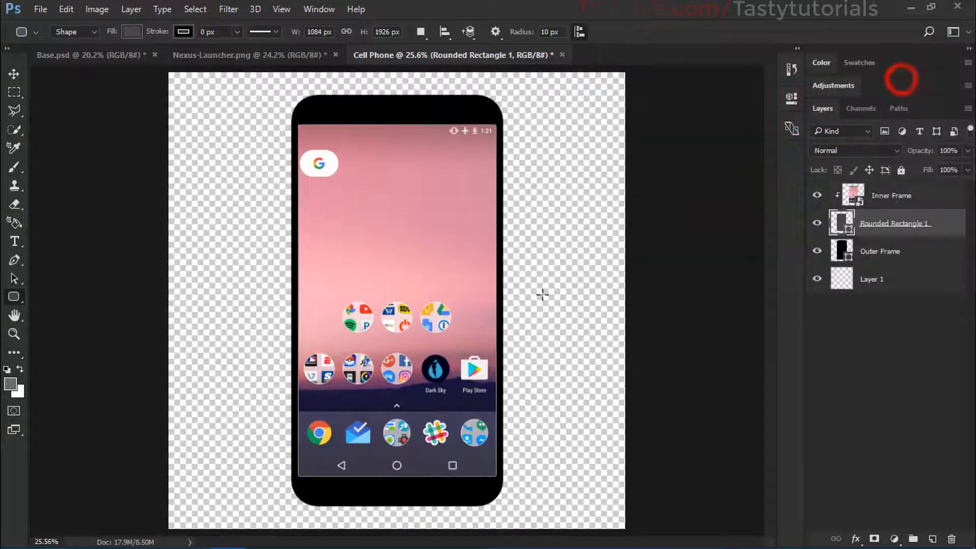
Step: Hide the clipped launcher screenshot and check the grey rectangle beneath it by toggling that shape's visibility
{"action": "scroll", "coordinate": [541, 295], "scroll_direction": "up", "scroll_amount": 1}
{"action": "left_click", "coordinate": [833, 378]}
{"action": "scroll", "coordinate": [465, 479], "scroll_direction": "up", "scroll_amount": 10}
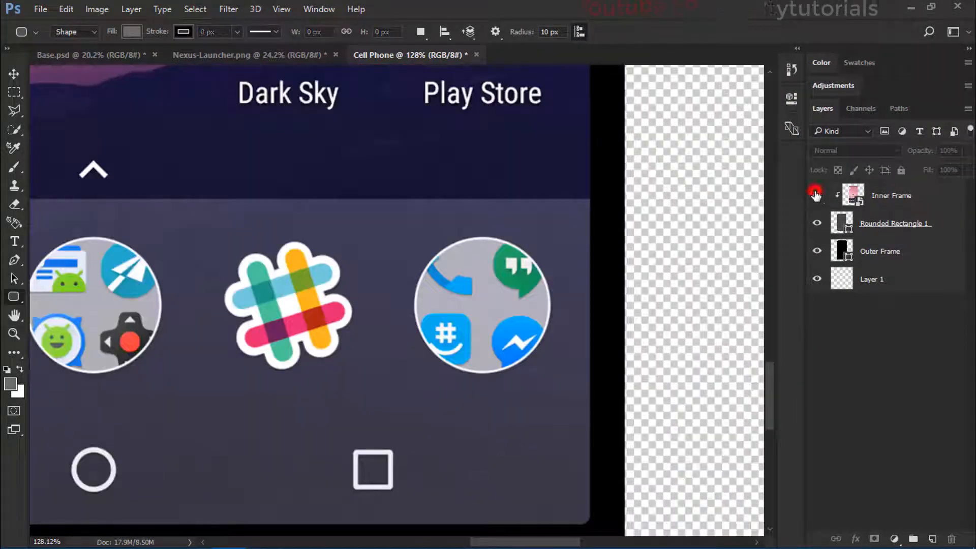
{"action": "left_click", "coordinate": [815, 195]}
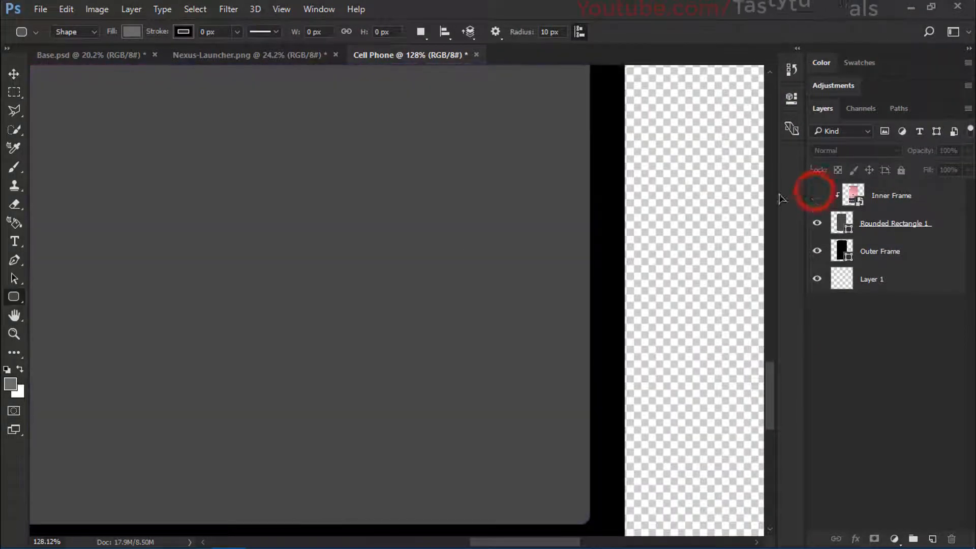
{"action": "scroll", "coordinate": [414, 259], "scroll_direction": "down", "scroll_amount": 10}
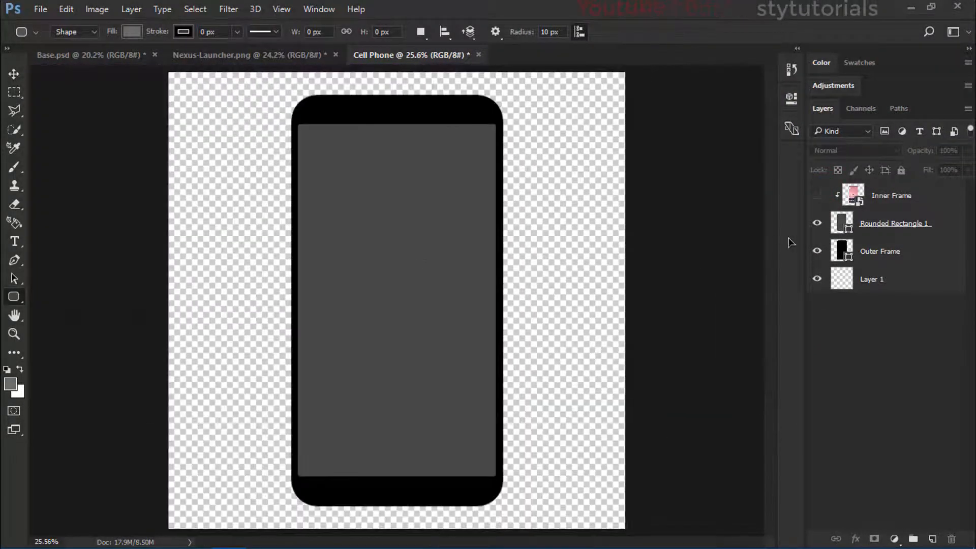
{"action": "left_click", "coordinate": [818, 224]}
{"action": "left_click", "coordinate": [817, 224]}
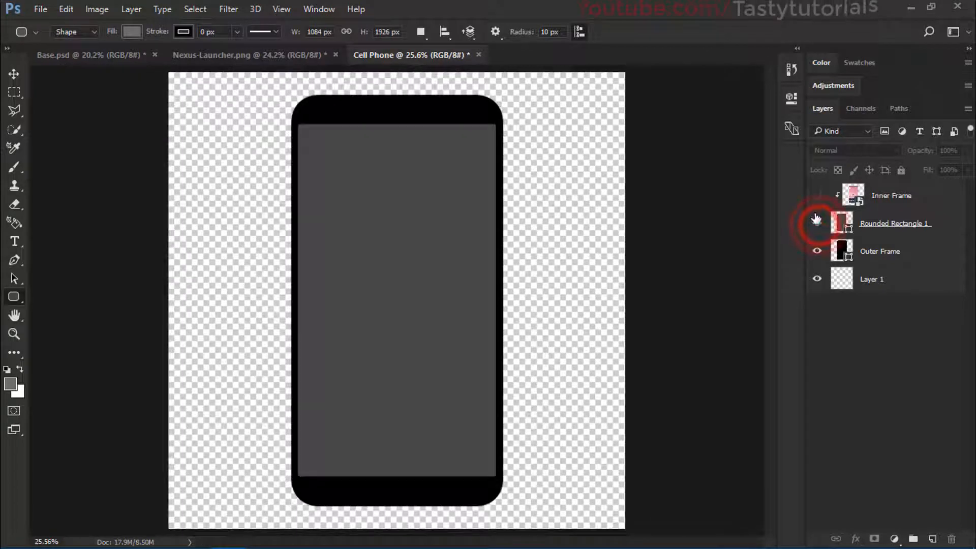
Step: Rename the Rounded Rectangle 1 layer as Inner Frame and show the launcher screenshot again
{"action": "double_click", "coordinate": [877, 223]}
{"action": "type", "text": "Inn"}
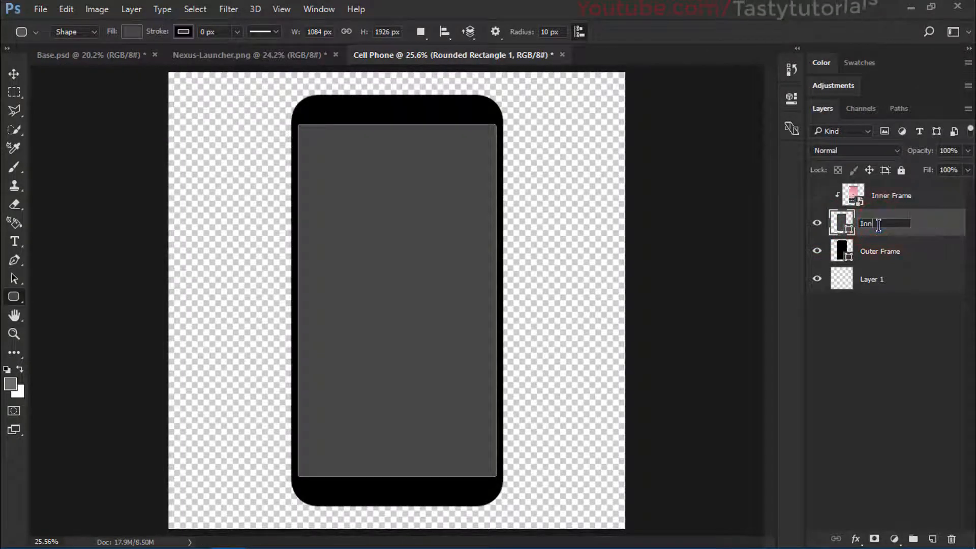
{"action": "type", "text": "er Frame"}
{"action": "key", "text": "Return"}
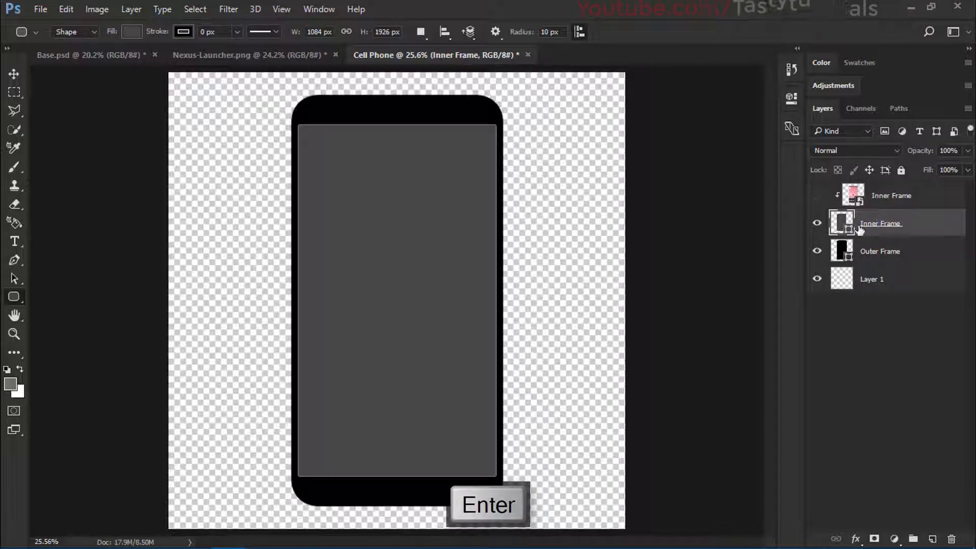
{"action": "left_click", "coordinate": [817, 196]}
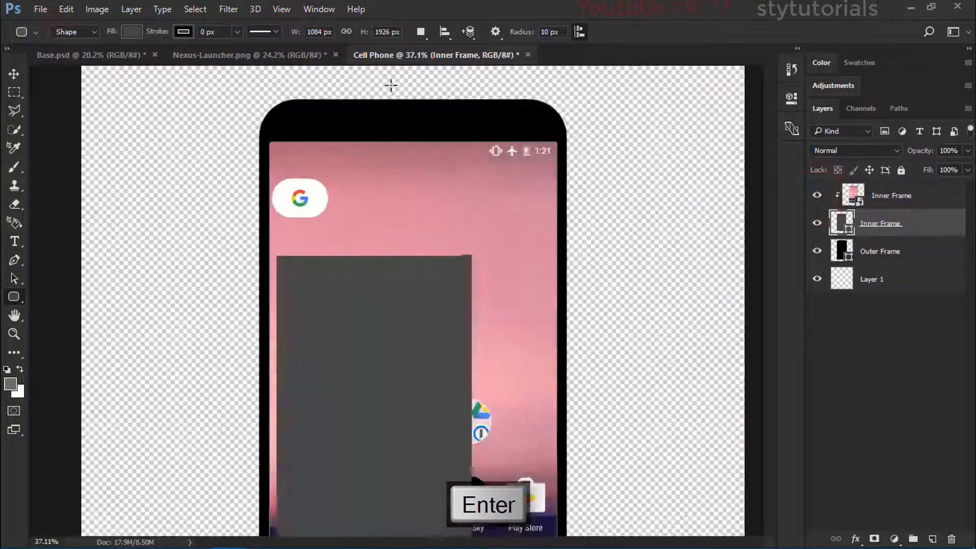
Step: Widen the Outer Frame shape slightly to about 1163 px with Free Transform by pulling out its right edge
{"action": "scroll", "coordinate": [407, 120], "scroll_direction": "up", "scroll_amount": 5}
{"action": "left_click", "coordinate": [895, 354]}
{"action": "scroll", "coordinate": [375, 235], "scroll_direction": "down", "scroll_amount": 4}
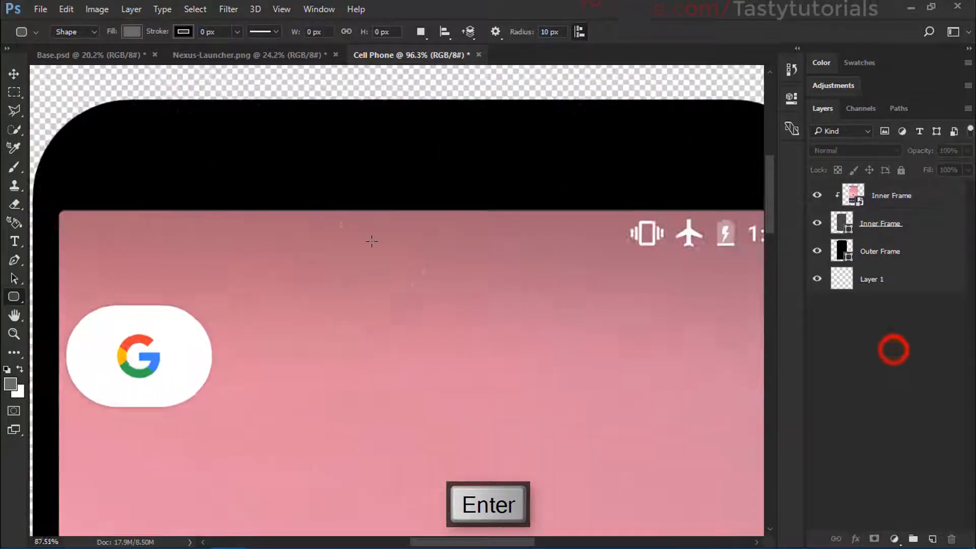
{"action": "scroll", "coordinate": [375, 235], "scroll_direction": "down", "scroll_amount": 3}
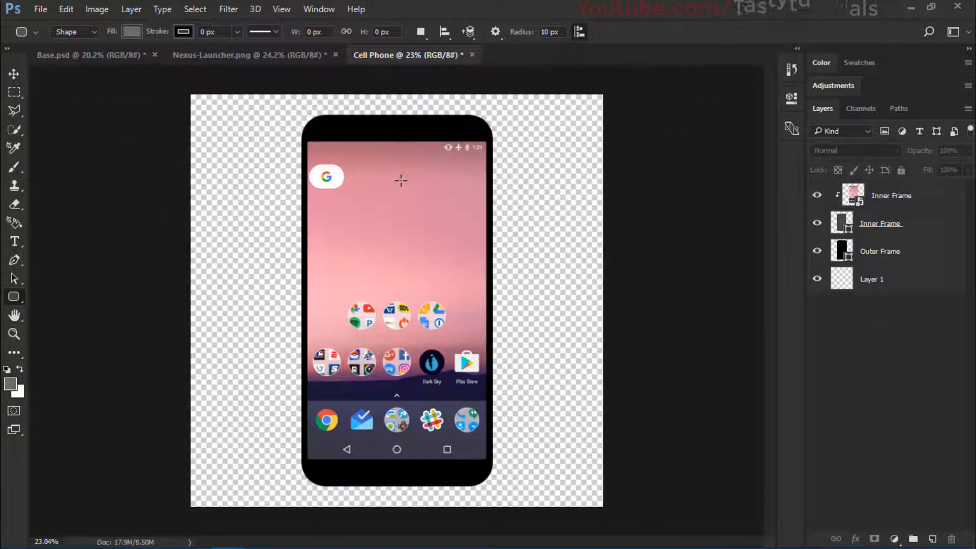
{"action": "scroll", "coordinate": [381, 167], "scroll_direction": "up", "scroll_amount": 2}
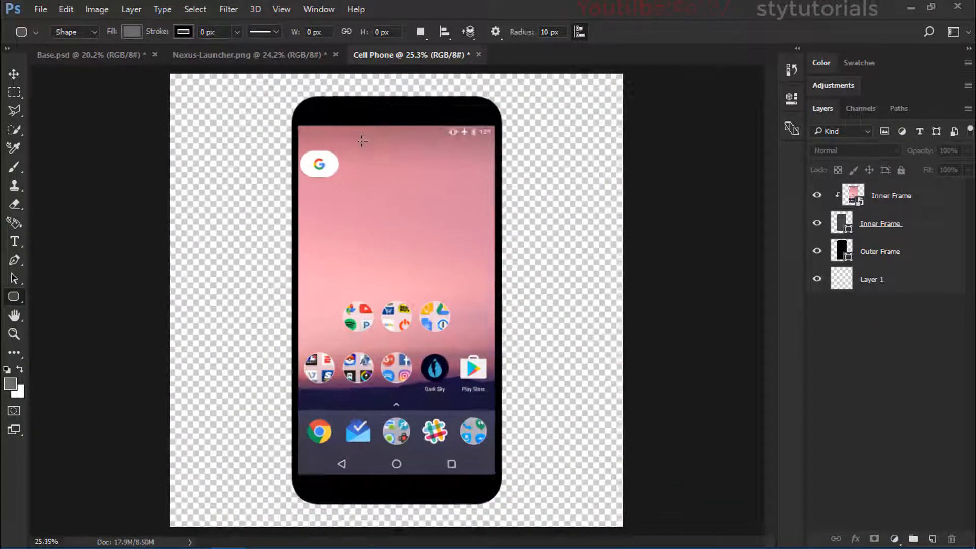
{"action": "scroll", "coordinate": [388, 153], "scroll_direction": "up", "scroll_amount": 2}
{"action": "left_click", "coordinate": [878, 257]}
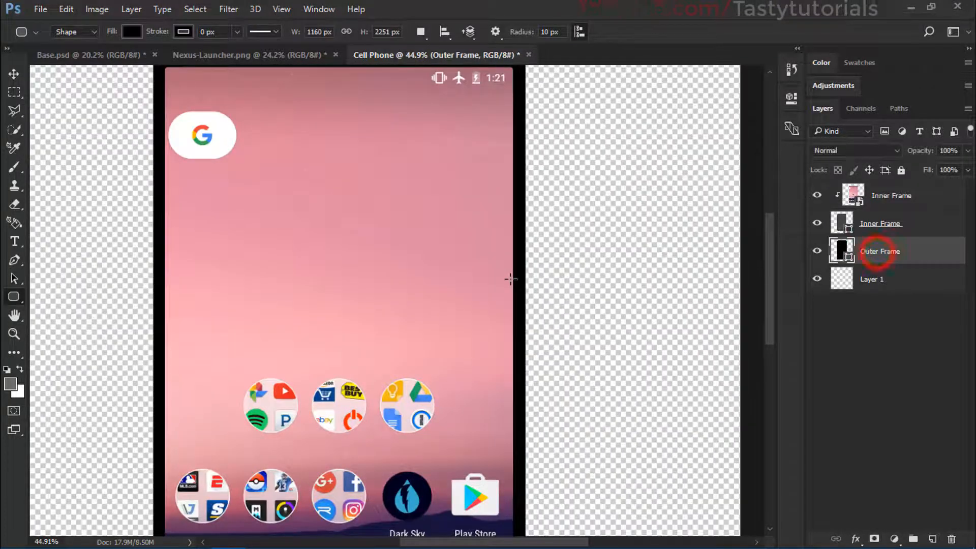
{"action": "key", "text": "ctrl+t"}
{"action": "scroll", "coordinate": [513, 281], "scroll_direction": "up", "scroll_amount": 3}
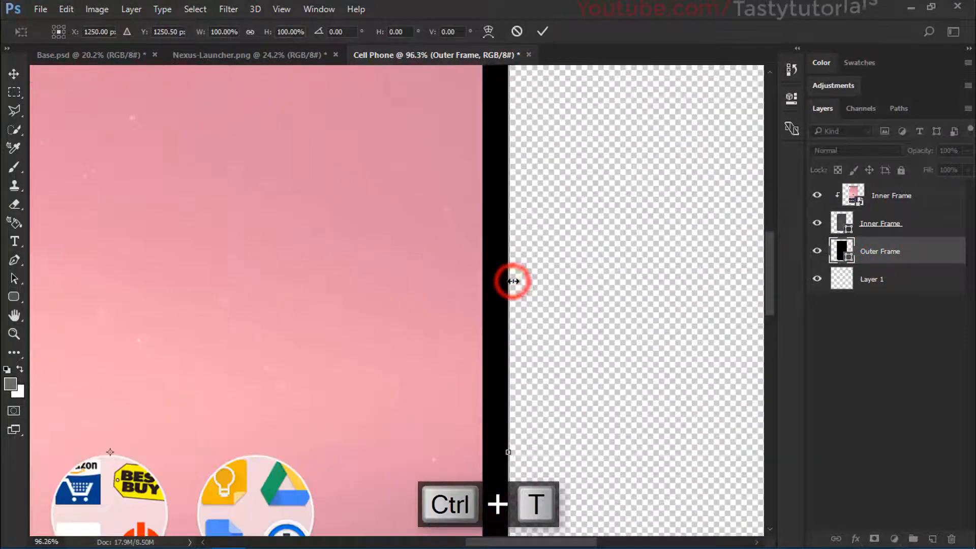
{"action": "scroll", "coordinate": [512, 281], "scroll_direction": "up", "scroll_amount": 4}
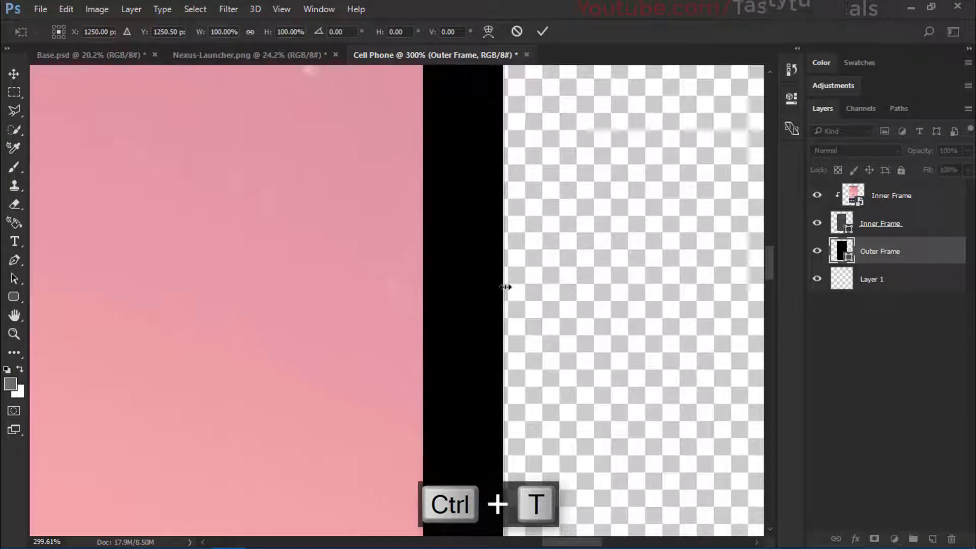
{"action": "left_click_drag", "start_coordinate": [503, 286], "coordinate": [507, 284]}
{"action": "double_click", "coordinate": [476, 278]}
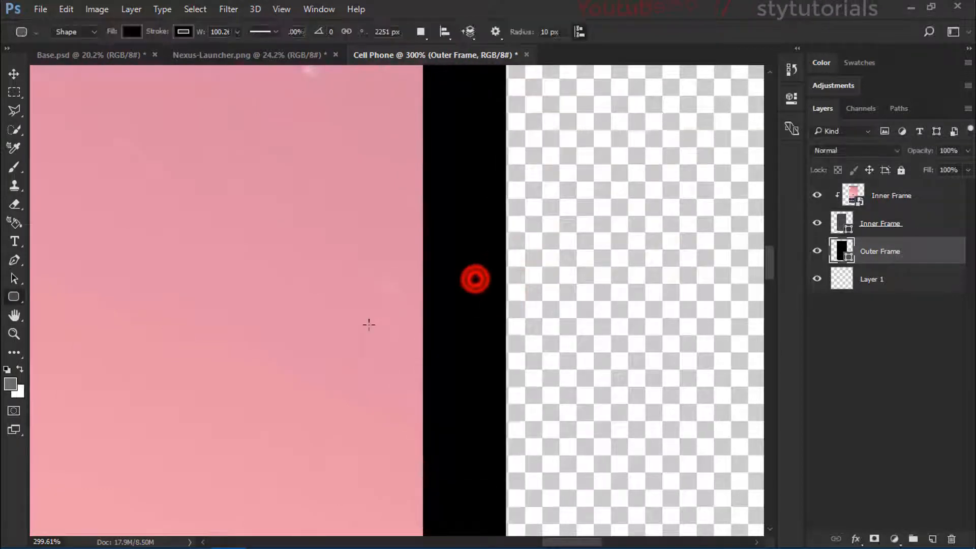
{"action": "scroll", "coordinate": [368, 325], "scroll_direction": "down", "scroll_amount": 8}
{"action": "scroll", "coordinate": [368, 325], "scroll_direction": "down", "scroll_amount": 1}
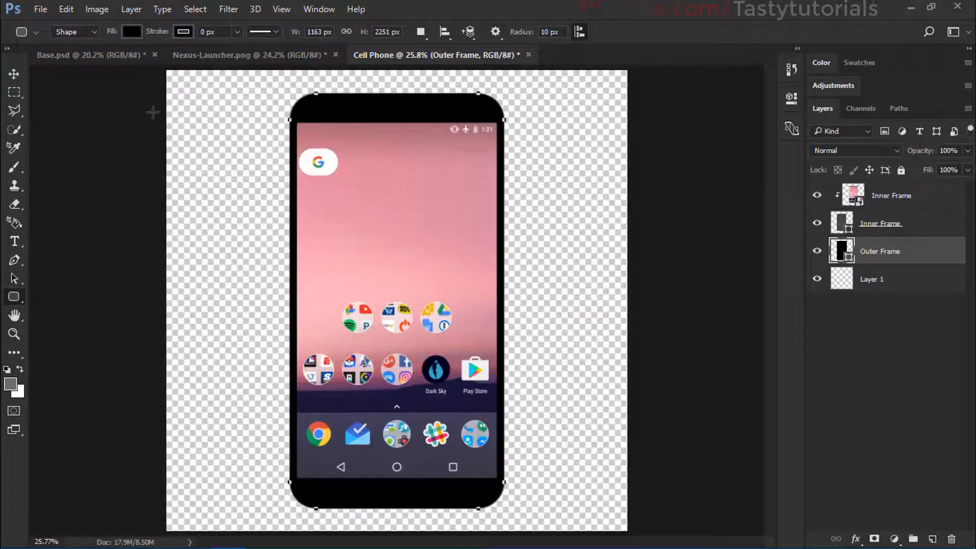
Step: Look at the finished phone in Base.psd for reference, return to the Cell Phone document and deselect the layer
{"action": "left_click", "coordinate": [120, 55]}
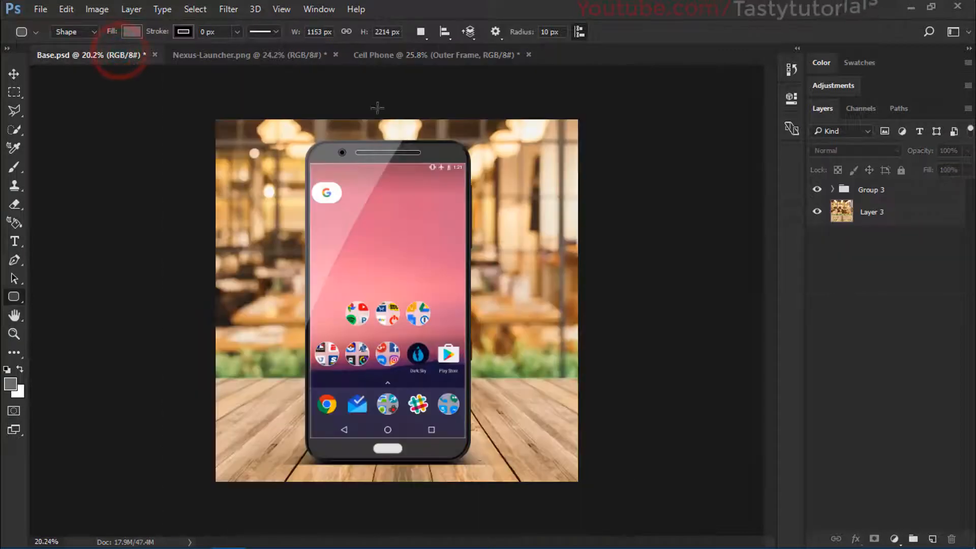
{"action": "left_click", "coordinate": [423, 55]}
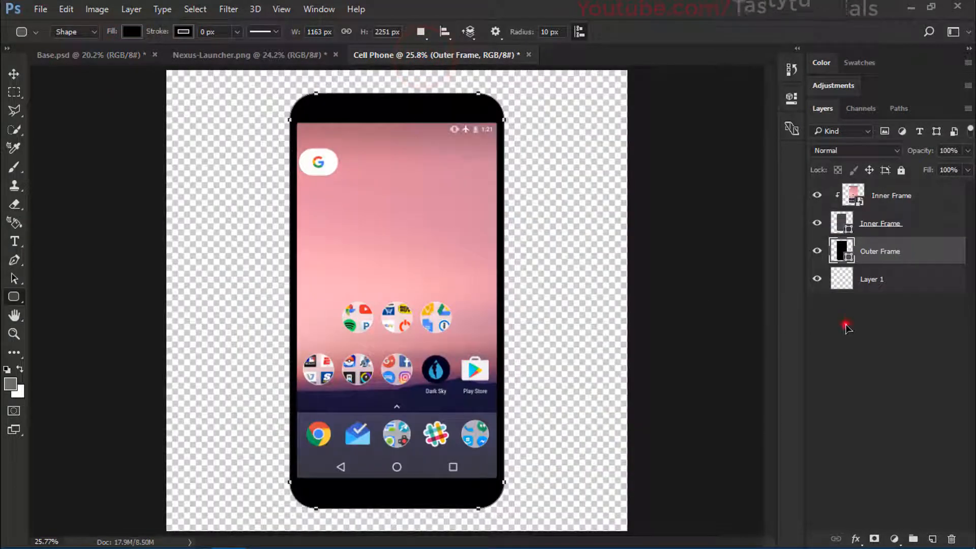
{"action": "left_click", "coordinate": [847, 328]}
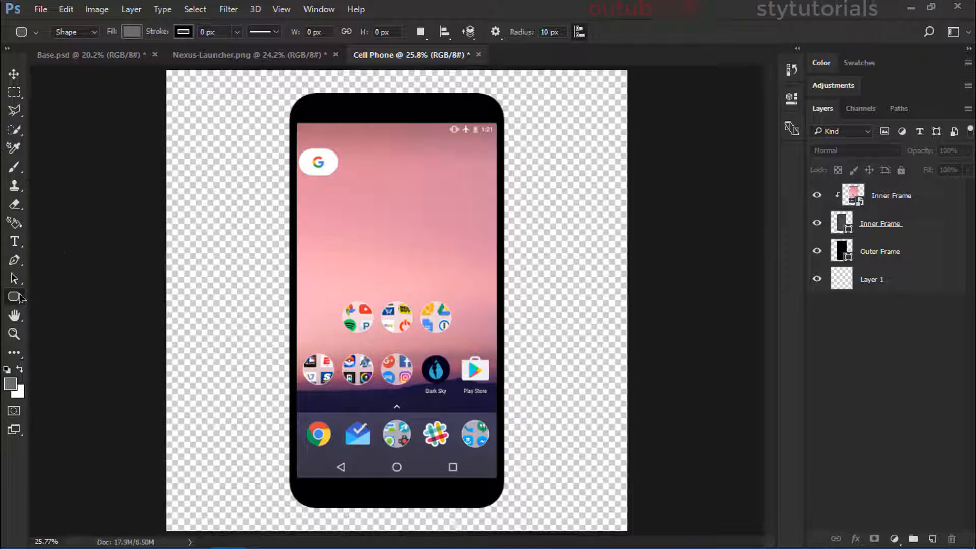
Step: Draw a grey rounded rectangle about 281 x 32 px for the speaker in the black area above the phone's screen
{"action": "left_click_drag", "start_coordinate": [20, 301], "coordinate": [93, 316]}
{"action": "scroll", "coordinate": [348, 96], "scroll_direction": "up", "scroll_amount": 3}
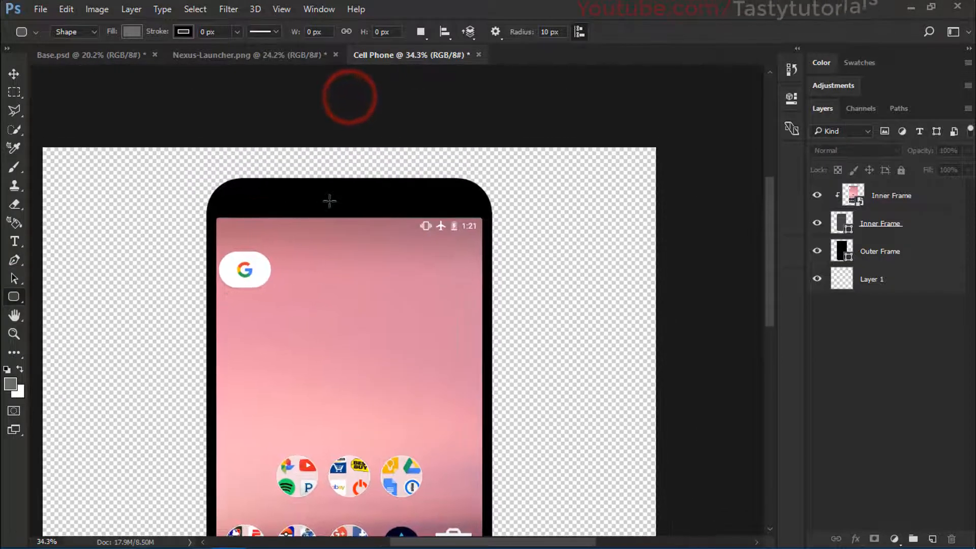
{"action": "scroll", "coordinate": [329, 201], "scroll_direction": "up", "scroll_amount": 2}
{"action": "left_click_drag", "start_coordinate": [289, 196], "coordinate": [412, 203]}
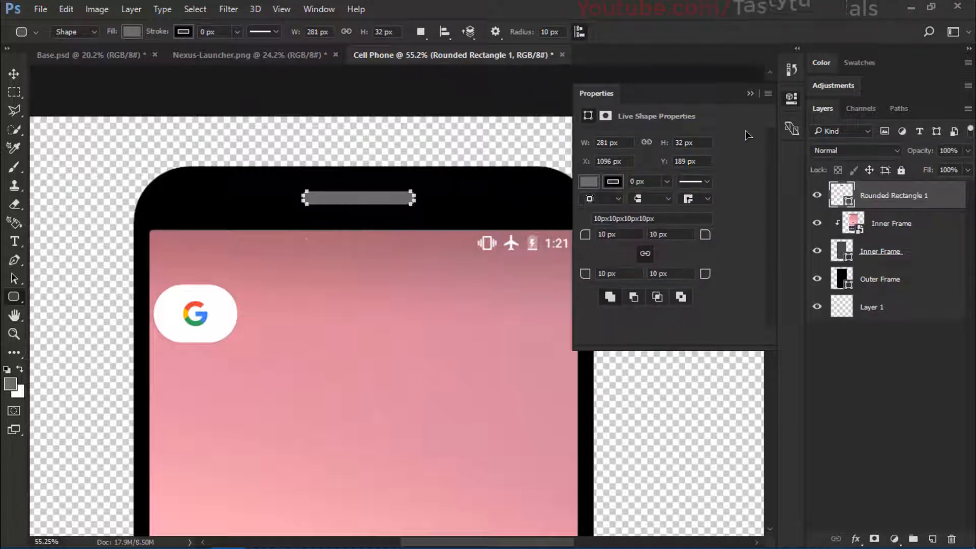
{"action": "left_click", "coordinate": [750, 94]}
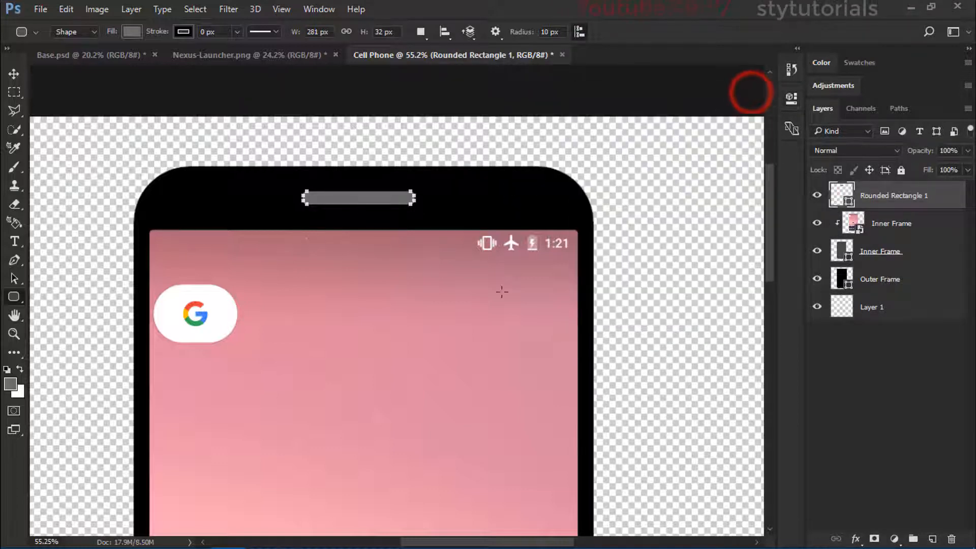
Step: Set all four corner radii of the speaker rectangle to 16 px and deselect the layer
{"action": "left_click", "coordinate": [791, 98]}
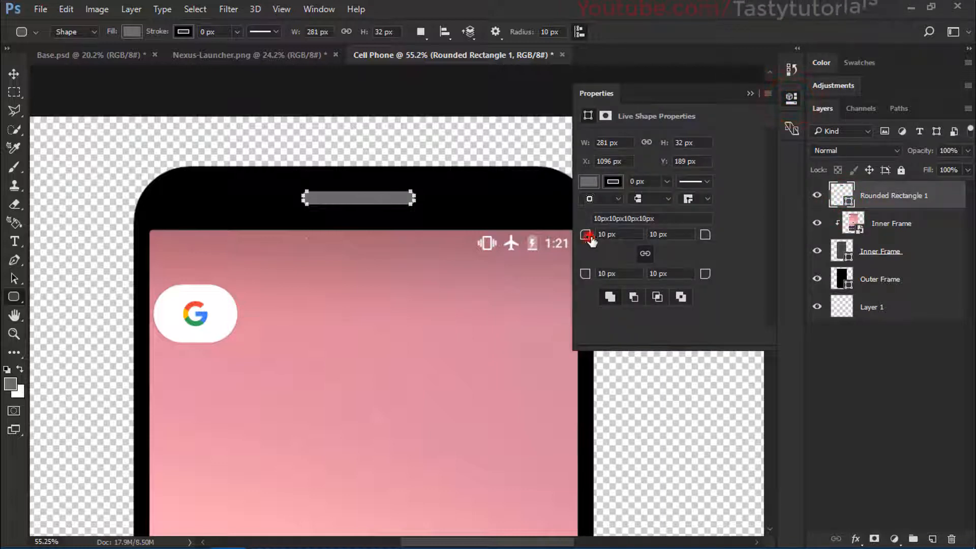
{"action": "left_click_drag", "start_coordinate": [590, 240], "coordinate": [655, 248]}
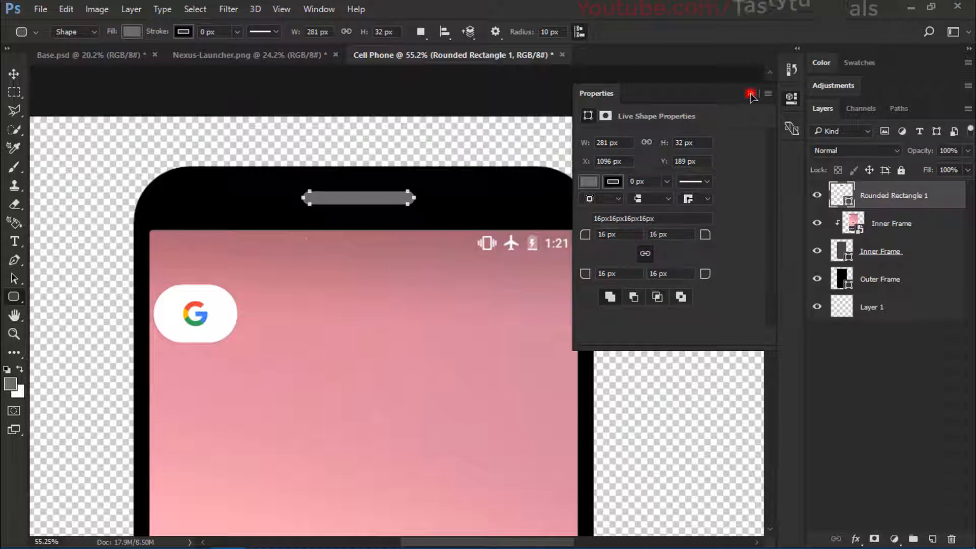
{"action": "left_click", "coordinate": [751, 94]}
{"action": "left_click", "coordinate": [867, 344]}
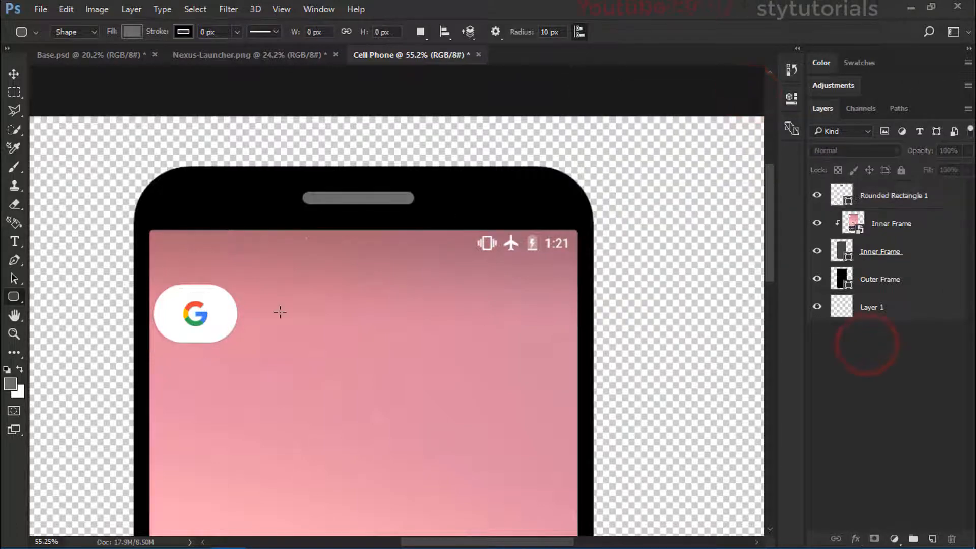
Step: Centre the speaker rectangle horizontally on the whole canvas using a full selection, and clear the selection
{"action": "scroll", "coordinate": [280, 311], "scroll_direction": "down", "scroll_amount": 4}
{"action": "scroll", "coordinate": [279, 354], "scroll_direction": "up", "scroll_amount": 3}
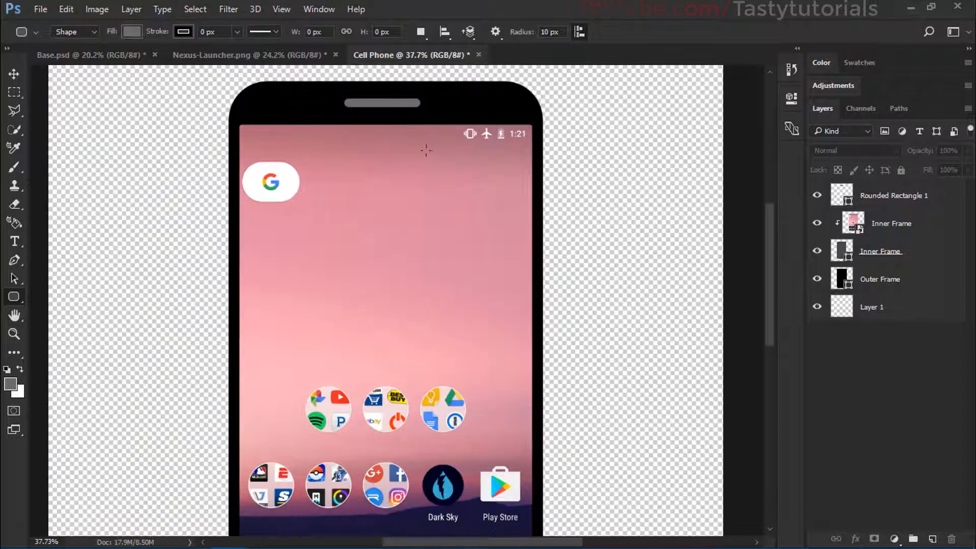
{"action": "scroll", "coordinate": [426, 150], "scroll_direction": "down", "scroll_amount": 2}
{"action": "key", "text": "ctrl+a"}
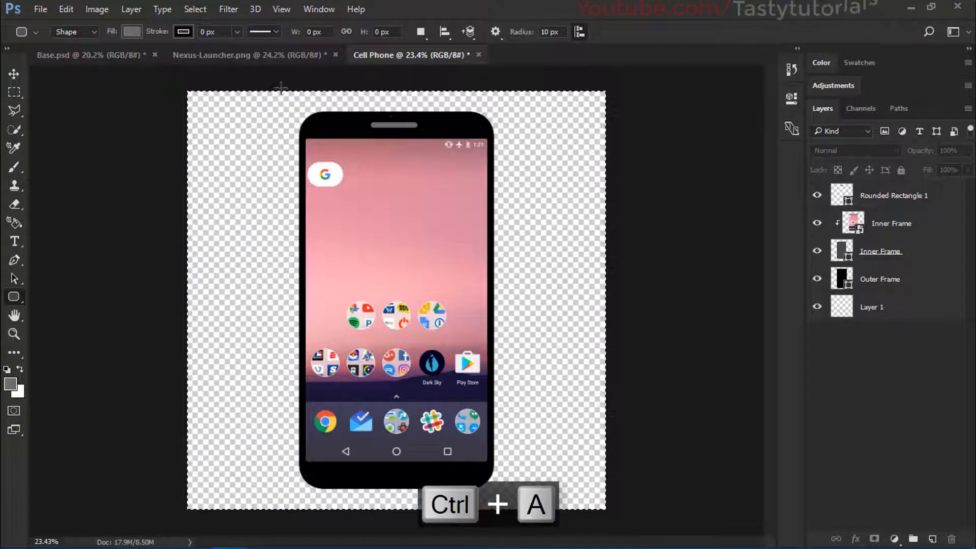
{"action": "key", "text": "v"}
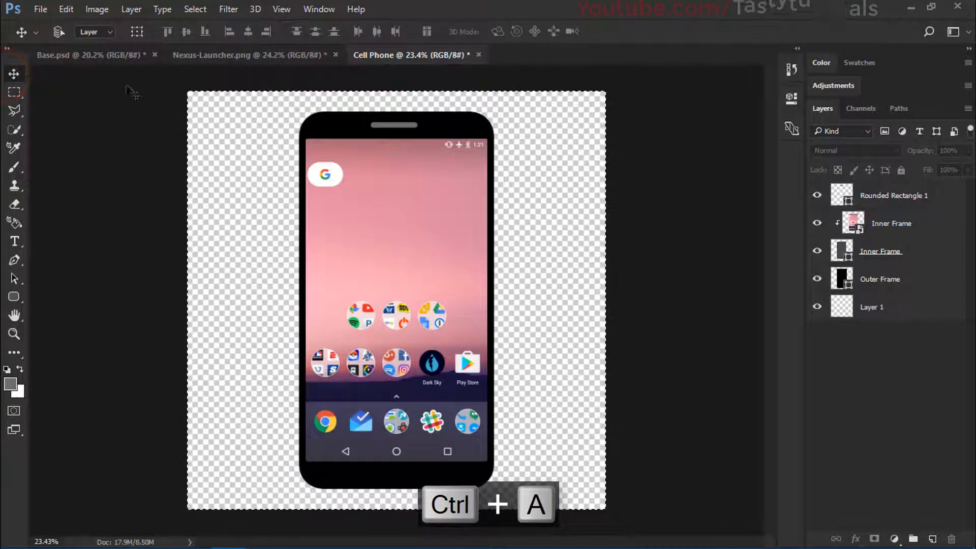
{"action": "left_click", "coordinate": [882, 199]}
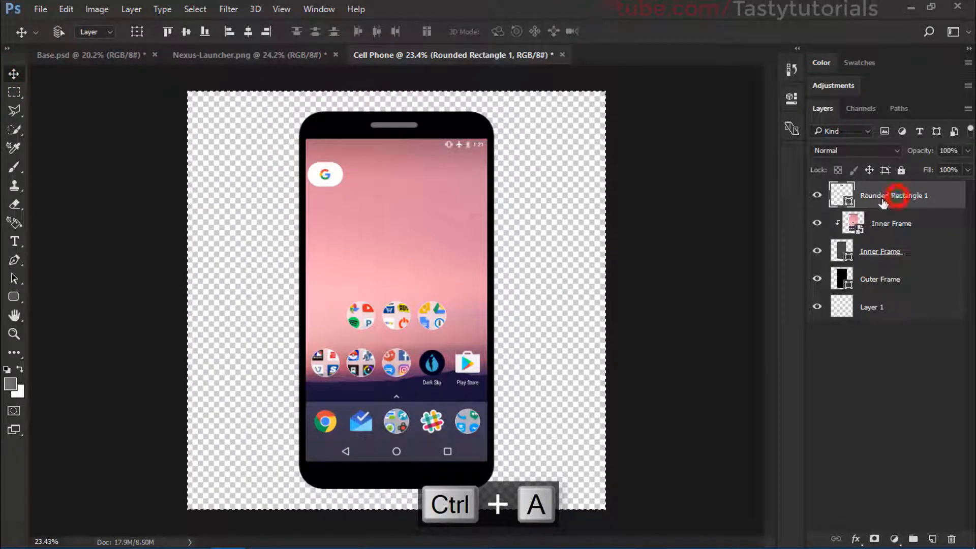
{"action": "left_click", "coordinate": [248, 32]}
{"action": "key", "text": "ctrl+d"}
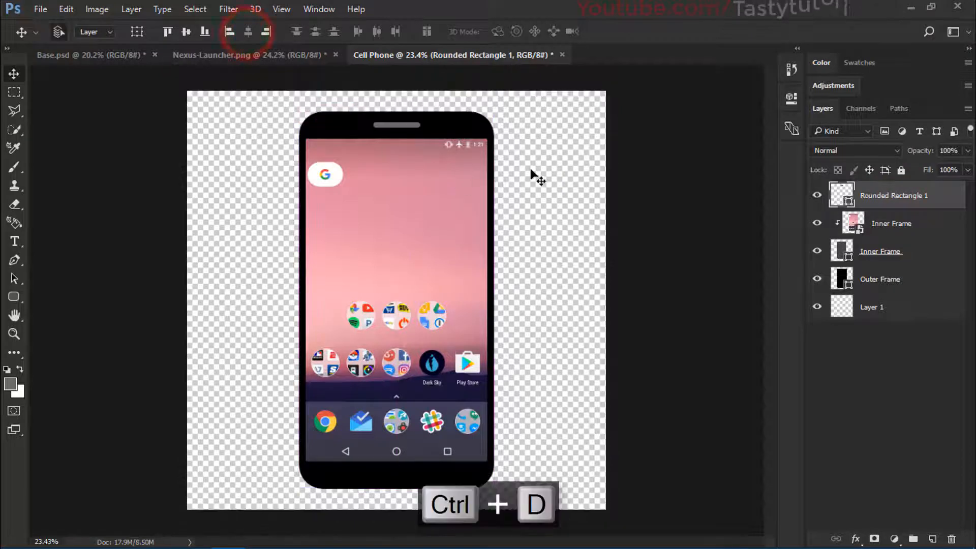
Step: Rename the Rounded Rectangle 1 layer as Speaker
{"action": "double_click", "coordinate": [890, 197]}
{"action": "type", "text": "Speaker"}
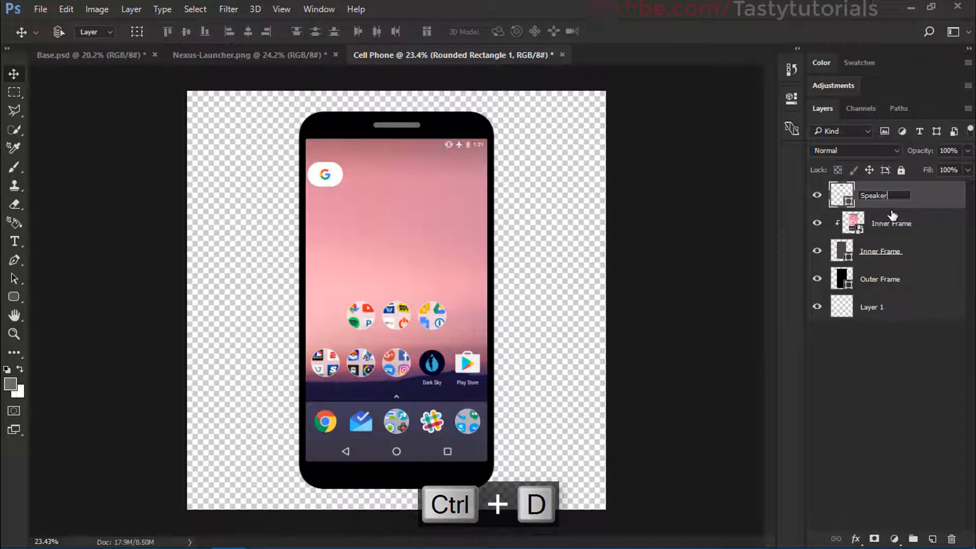
{"action": "key", "text": "Return"}
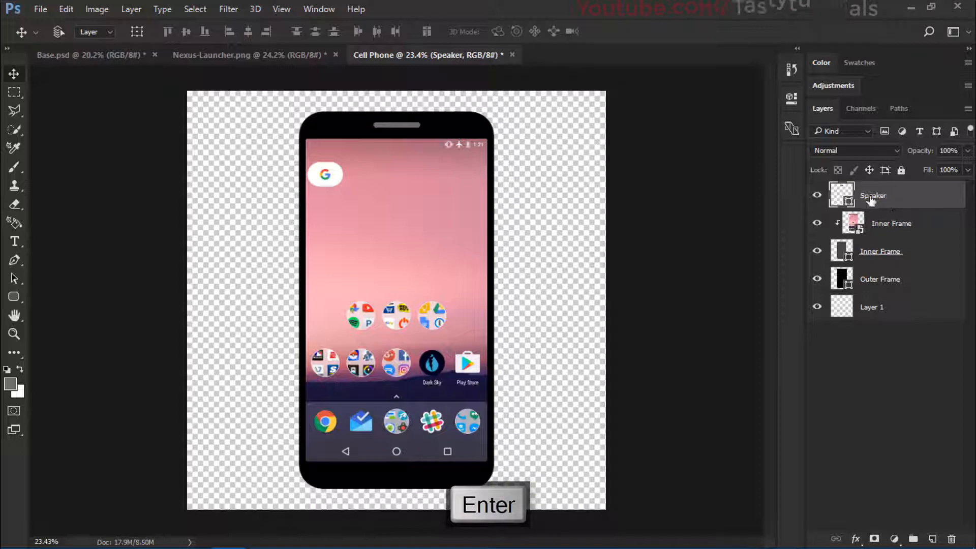
{"action": "scroll", "coordinate": [337, 77], "scroll_direction": "up", "scroll_amount": 7}
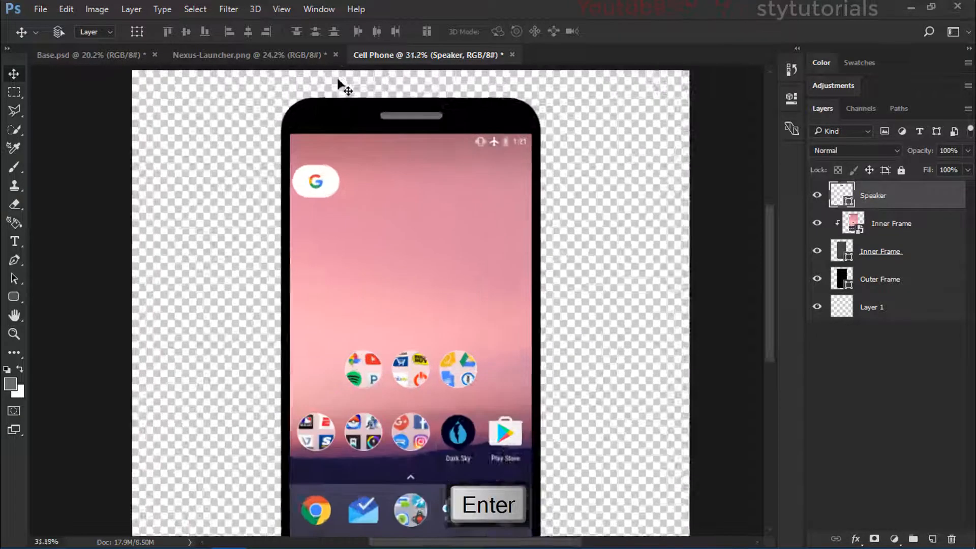
{"action": "scroll", "coordinate": [452, 118], "scroll_direction": "down", "scroll_amount": 4}
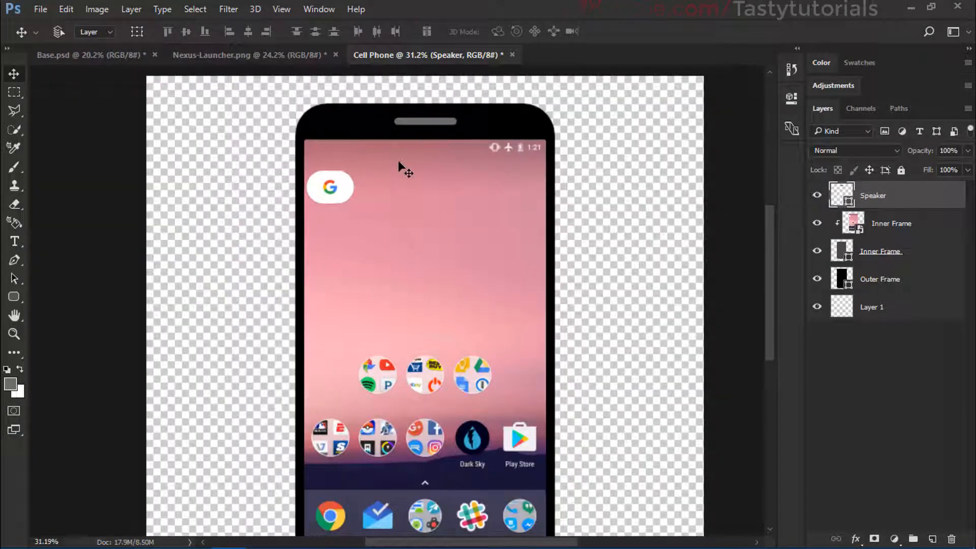
{"action": "scroll", "coordinate": [399, 167], "scroll_direction": "down", "scroll_amount": 1}
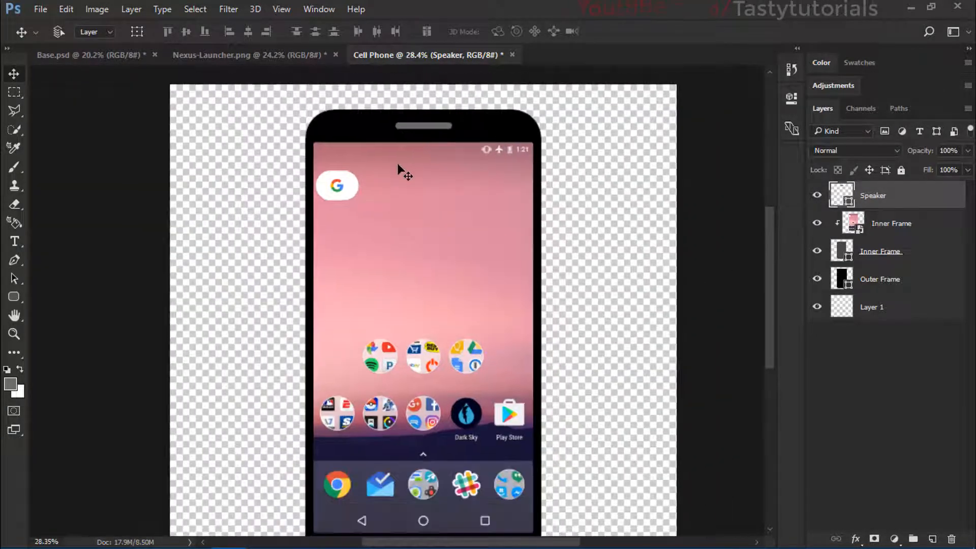
{"action": "right_click", "coordinate": [10, 299]}
{"action": "left_click", "coordinate": [55, 324]}
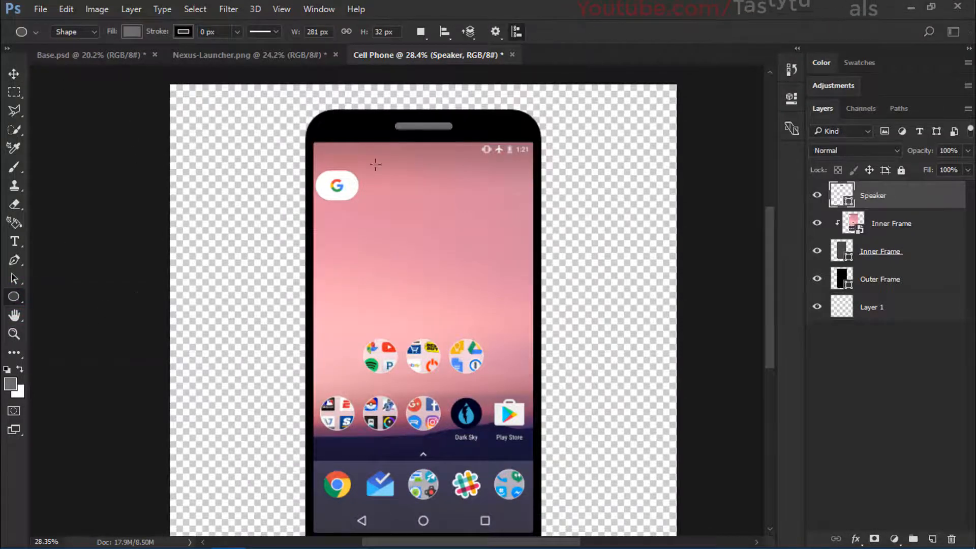
{"action": "scroll", "coordinate": [375, 165], "scroll_direction": "up", "scroll_amount": 3}
{"action": "left_click_drag", "start_coordinate": [320, 133], "coordinate": [348, 152]}
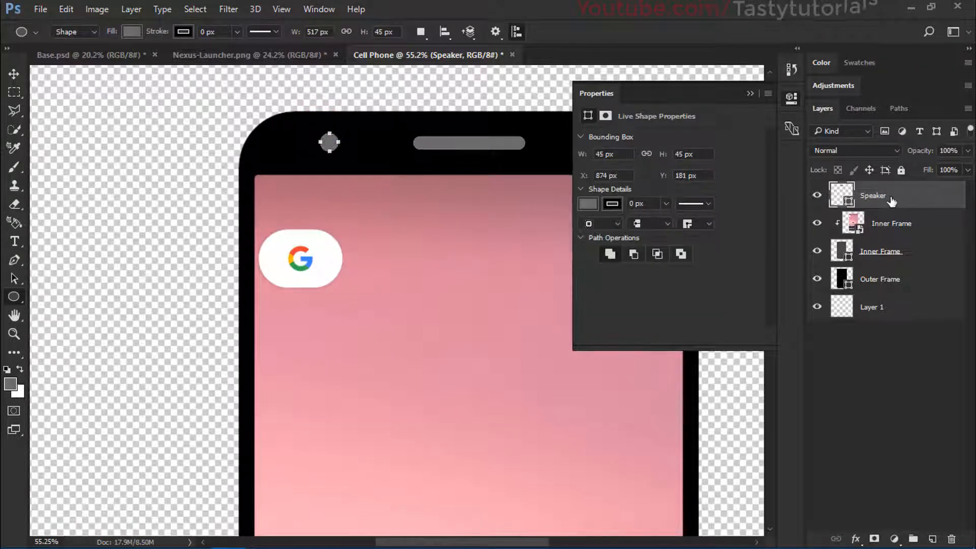
{"action": "key", "text": "ctrl+z"}
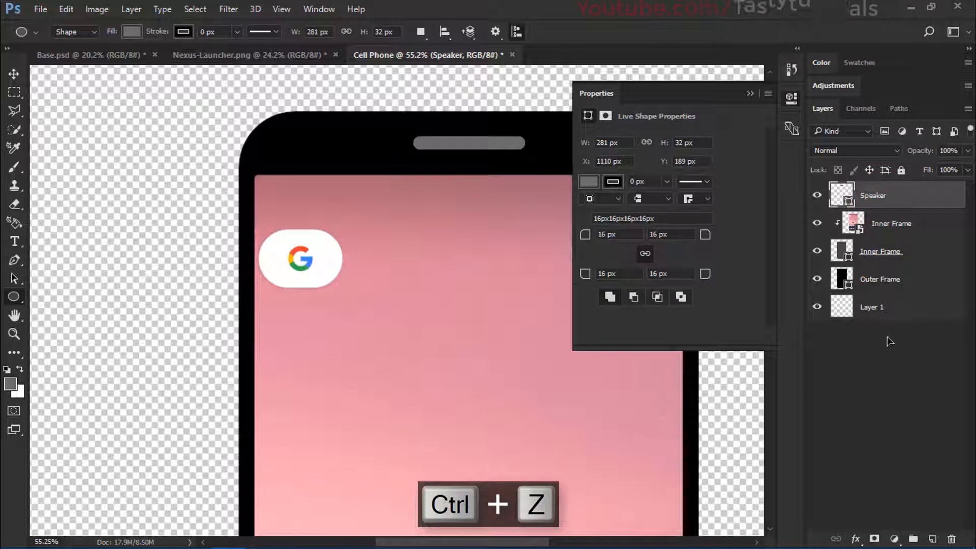
Step: Add a new layer and draw a grey circle about 60 px across in the black area left of the speaker
{"action": "left_click", "coordinate": [933, 537]}
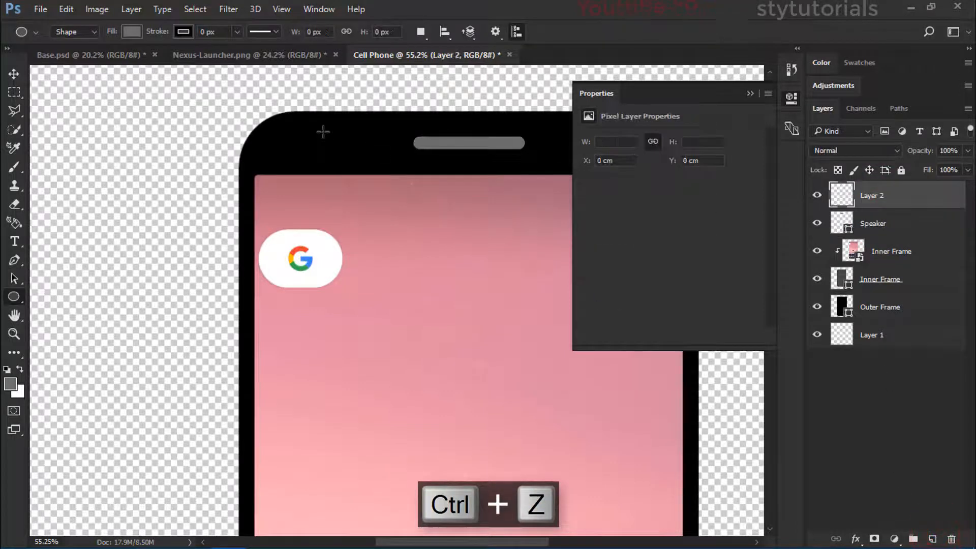
{"action": "left_click_drag", "start_coordinate": [333, 146], "coordinate": [359, 155]}
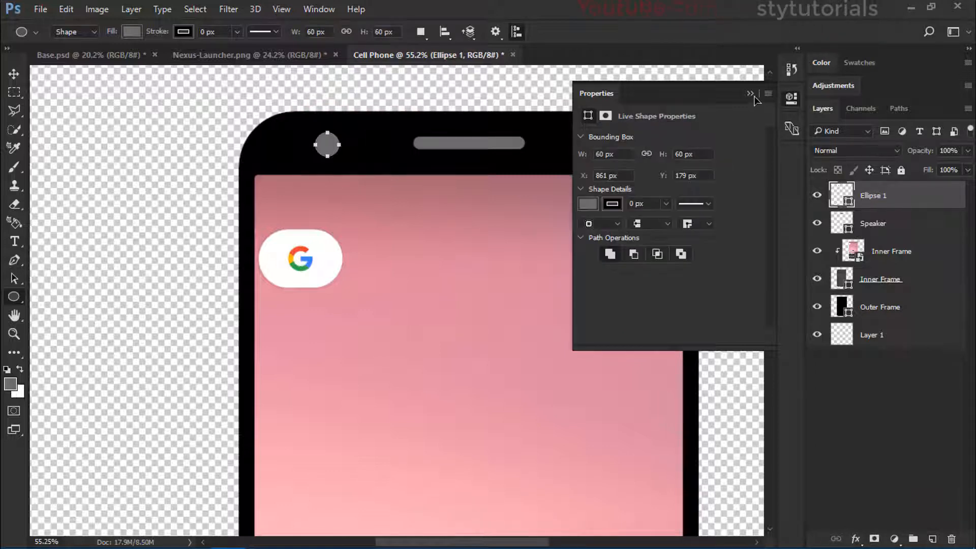
{"action": "left_click", "coordinate": [751, 93]}
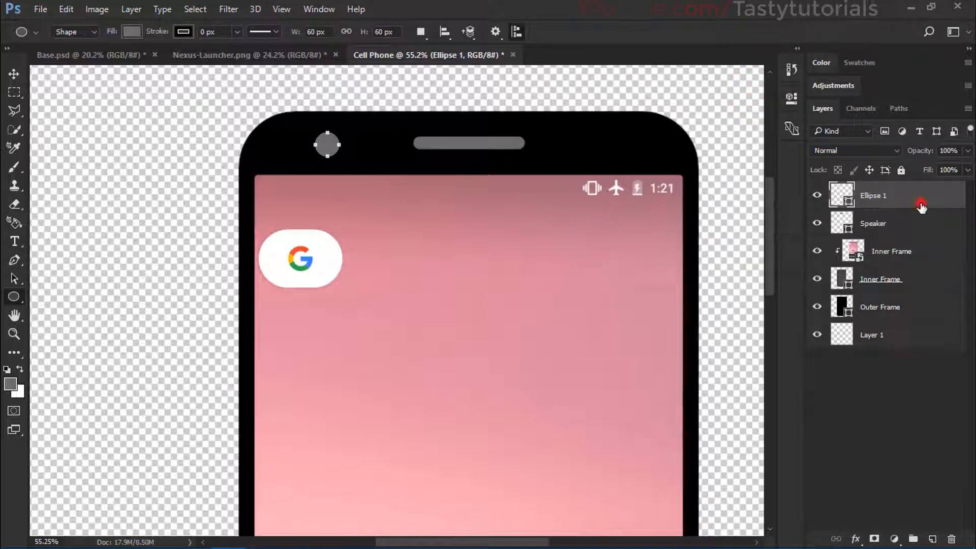
Step: Duplicate the circle, scale the copy to about 58.33%, and place it close beside the original on the speaker side
{"action": "key", "text": "ctrl+j"}
{"action": "key", "text": "v"}
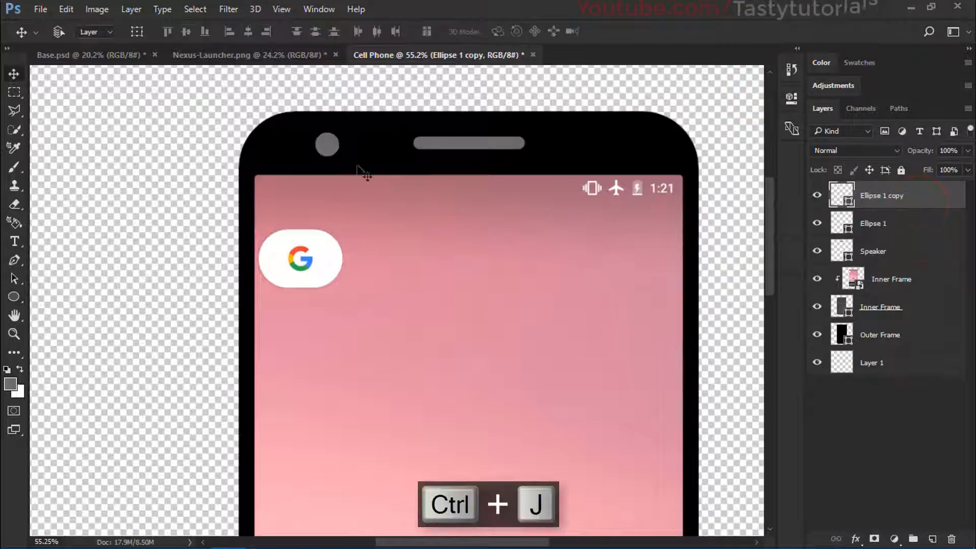
{"action": "left_click_drag", "start_coordinate": [339, 145], "coordinate": [377, 138]}
{"action": "key", "text": "ctrl+t"}
{"action": "scroll", "coordinate": [362, 133], "scroll_direction": "up", "scroll_amount": 4}
{"action": "scroll", "coordinate": [362, 134], "scroll_direction": "up", "scroll_amount": 2}
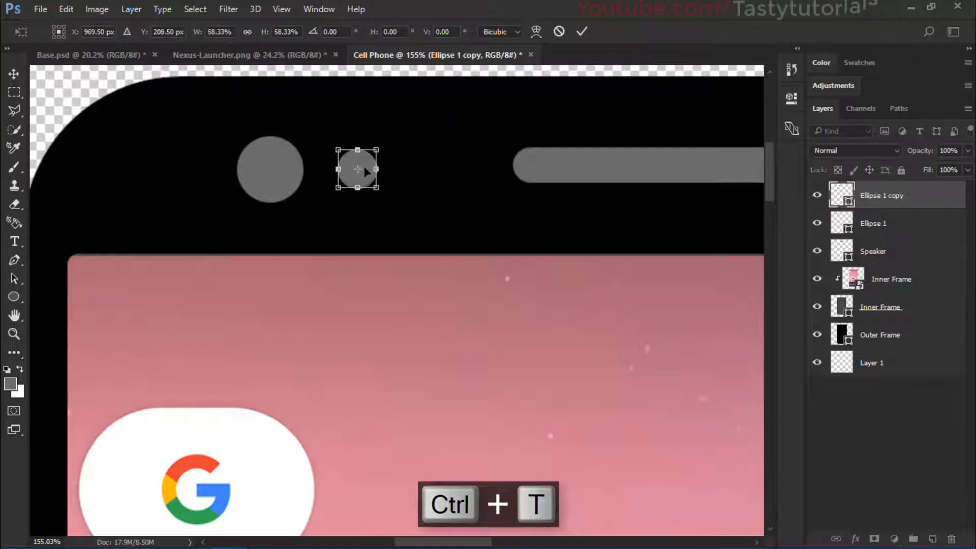
{"action": "double_click", "coordinate": [363, 171]}
{"action": "left_click_drag", "start_coordinate": [365, 176], "coordinate": [350, 175]}
{"action": "scroll", "coordinate": [345, 201], "scroll_direction": "down", "scroll_amount": 5}
{"action": "scroll", "coordinate": [345, 201], "scroll_direction": "down", "scroll_amount": 3}
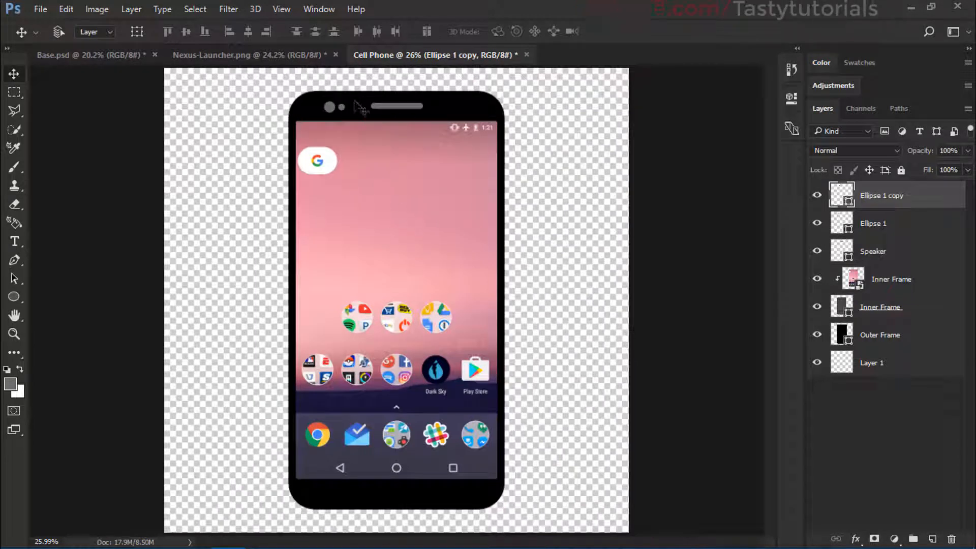
{"action": "scroll", "coordinate": [453, 341], "scroll_direction": "down", "scroll_amount": 1}
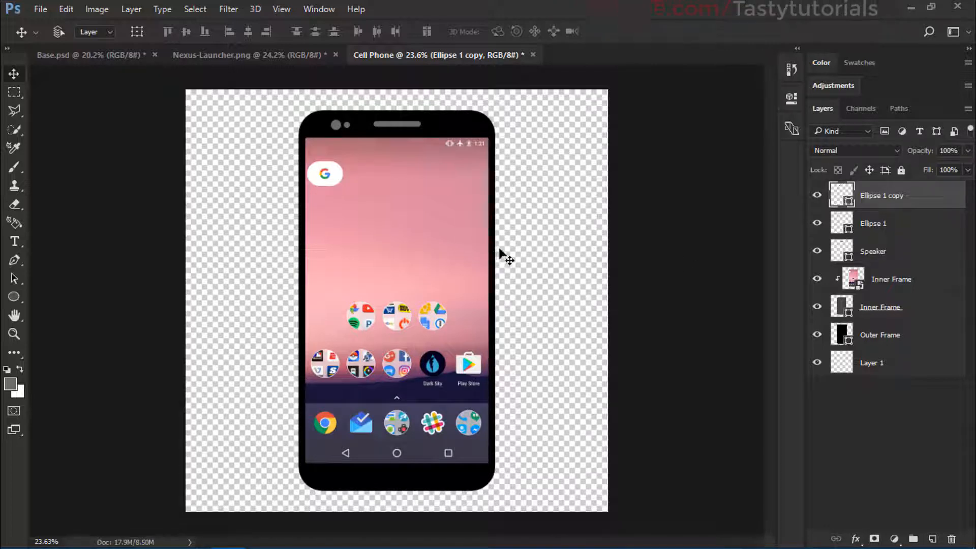
Step: Rename the Ellipse 1 layer as Cam
{"action": "left_click", "coordinate": [878, 219]}
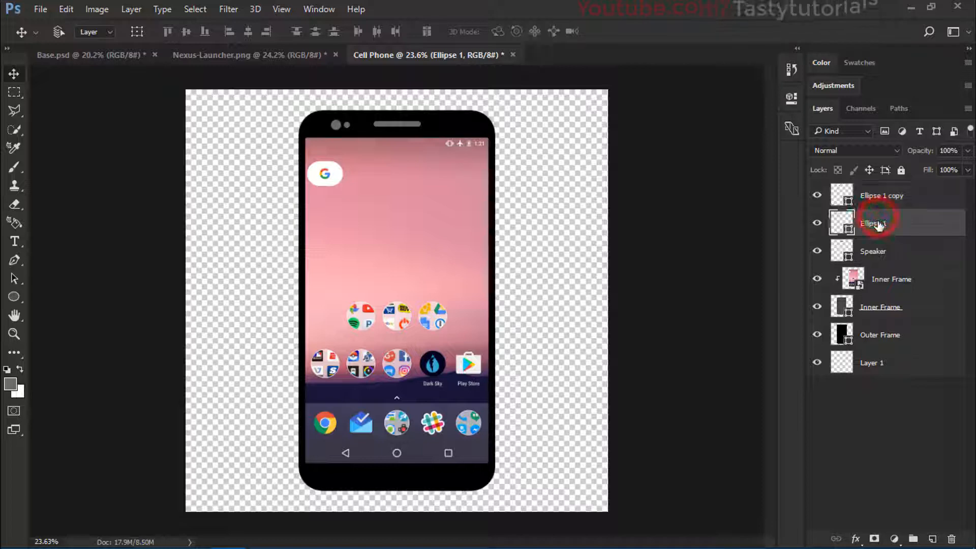
{"action": "double_click", "coordinate": [876, 223]}
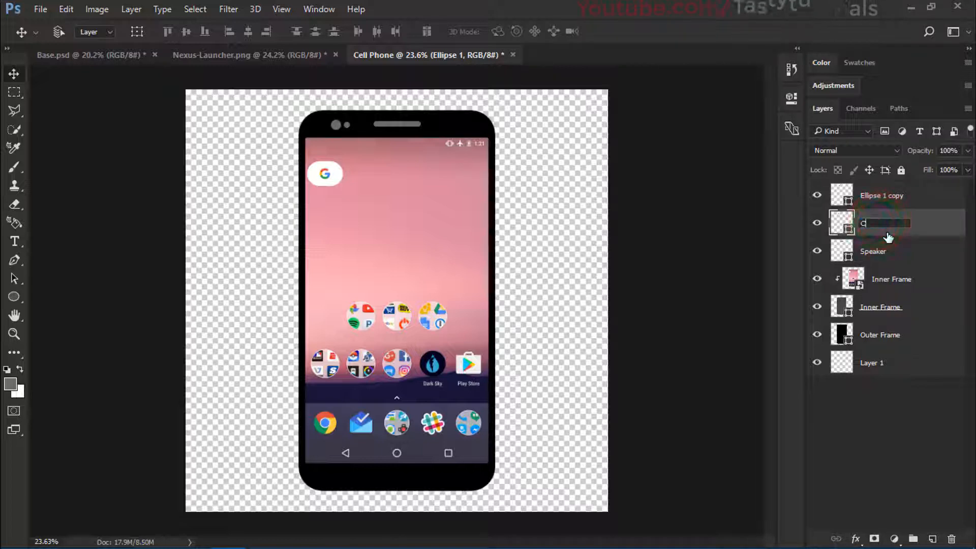
{"action": "key", "text": "Return"}
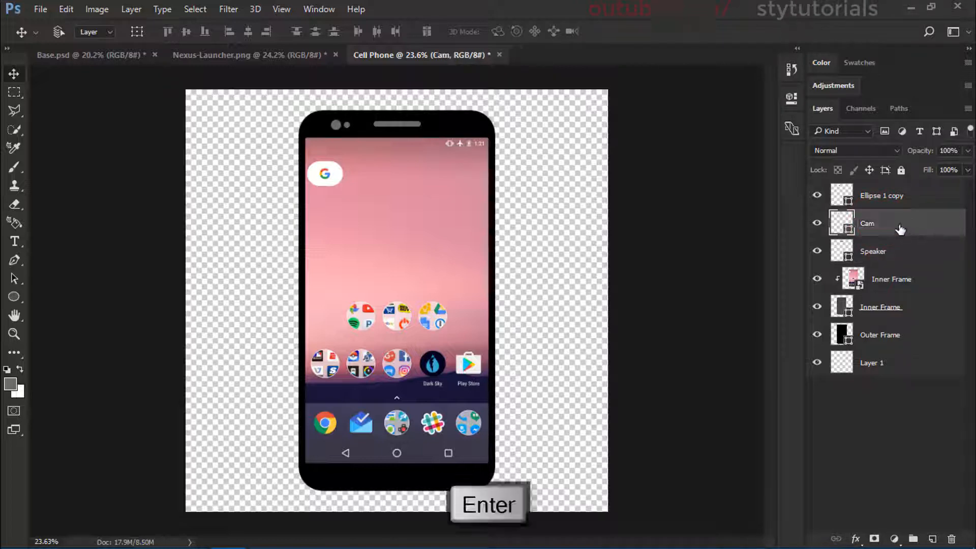
Step: Rename the Ellipse 1 copy layer as Sensor
{"action": "left_click", "coordinate": [879, 196]}
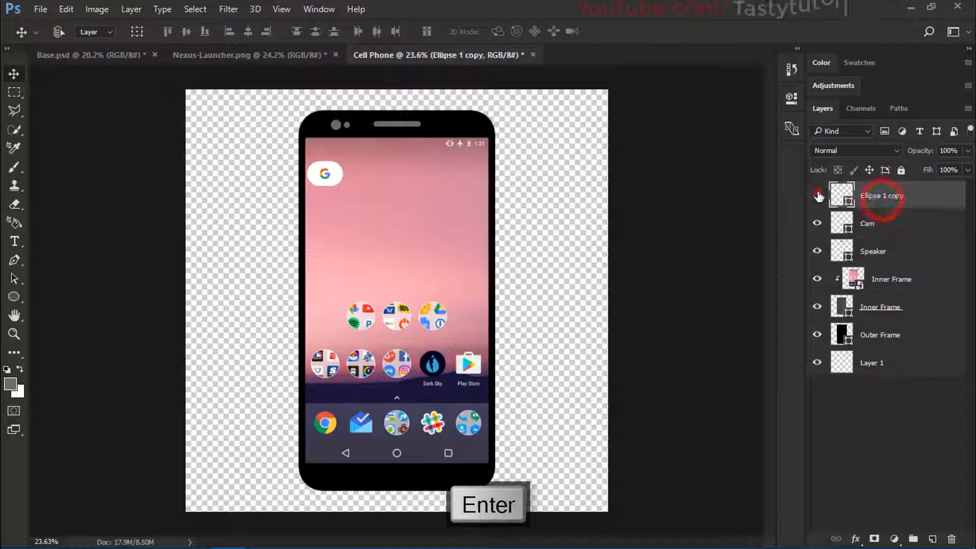
{"action": "double_click", "coordinate": [879, 197]}
{"action": "type", "text": "Senso"}
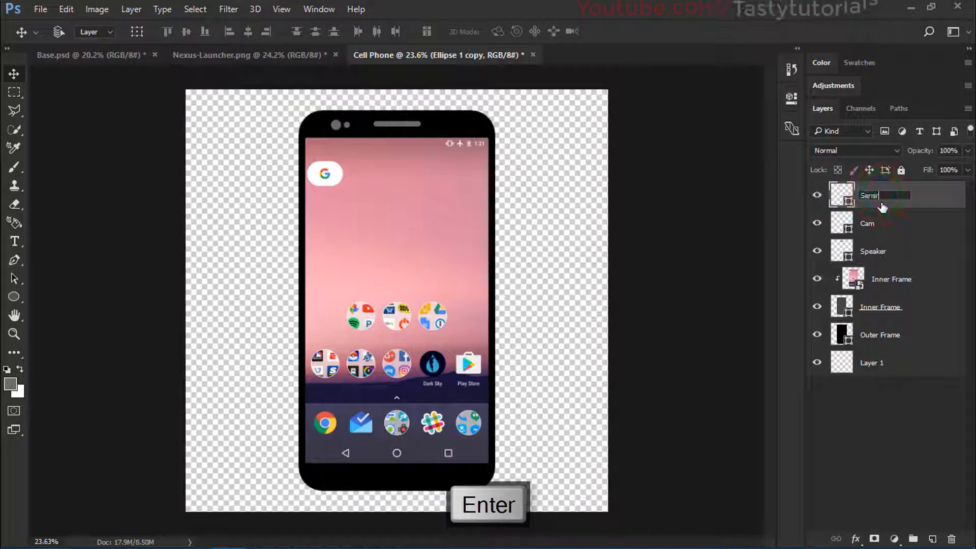
{"action": "type", "text": "r"}
{"action": "key", "text": "Return"}
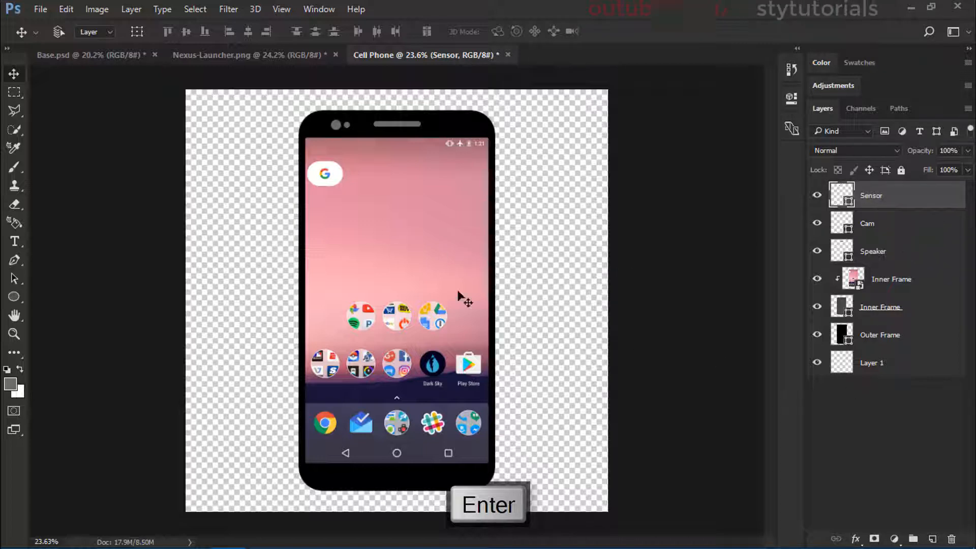
Step: Draw a grey vertical rounded rectangle about 43 x 242 px with 10 px corners across the phone's right edge
{"action": "left_click", "coordinate": [14, 298]}
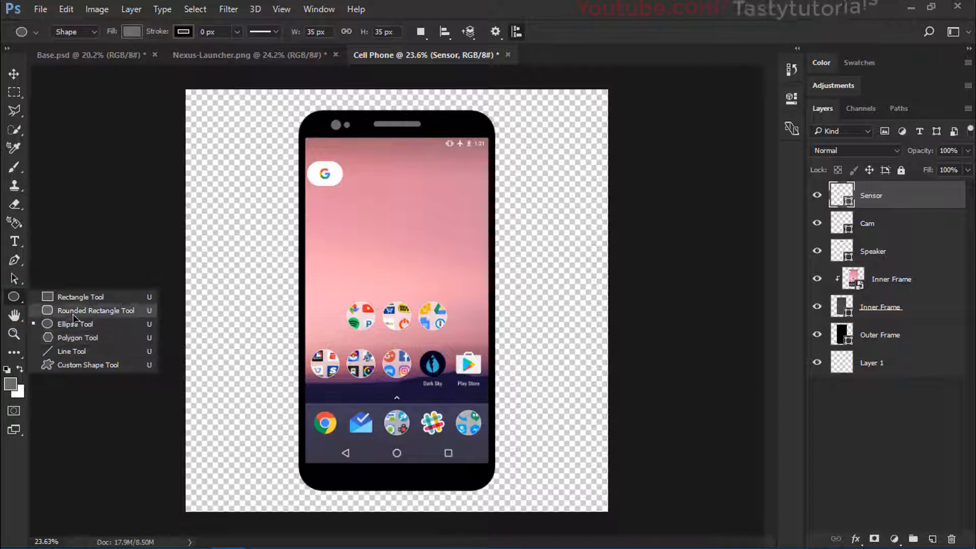
{"action": "left_click", "coordinate": [75, 311]}
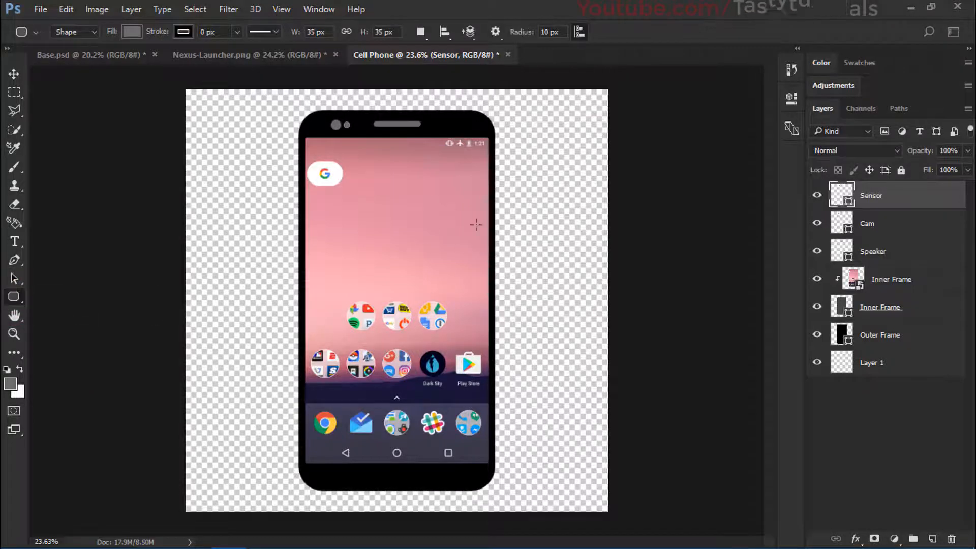
{"action": "scroll", "coordinate": [475, 225], "scroll_direction": "up", "scroll_amount": 4}
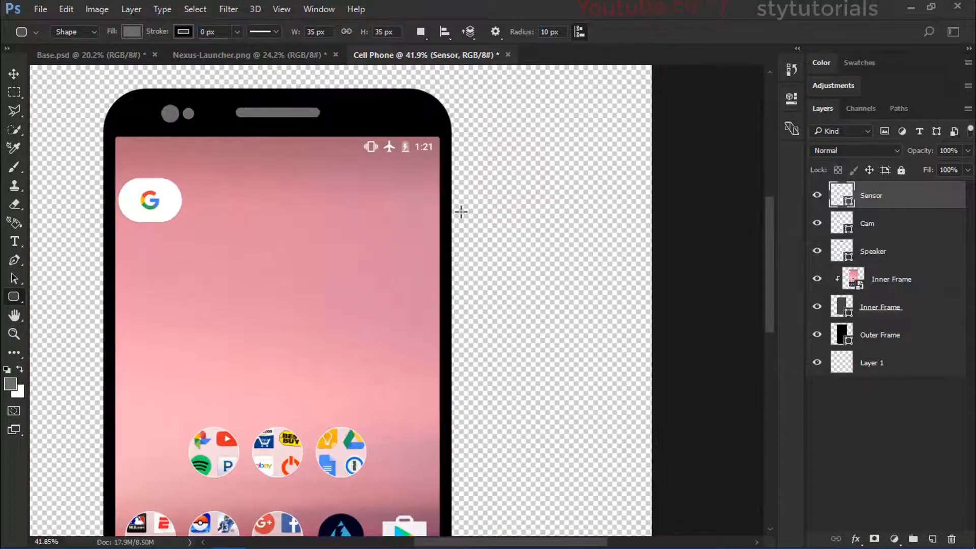
{"action": "scroll", "coordinate": [438, 283], "scroll_direction": "down", "scroll_amount": 3}
{"action": "scroll", "coordinate": [426, 204], "scroll_direction": "down", "scroll_amount": 2}
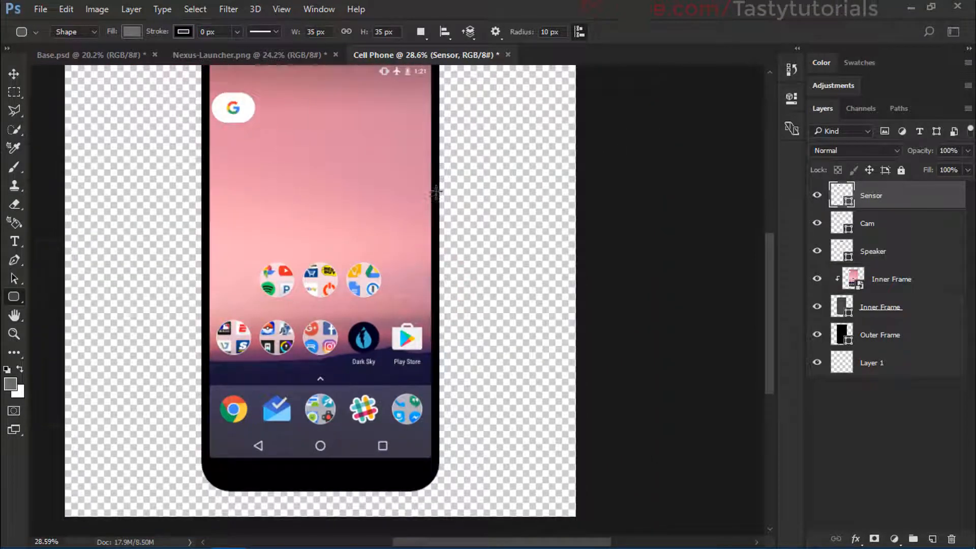
{"action": "left_click_drag", "start_coordinate": [439, 182], "coordinate": [441, 227]}
{"action": "scroll", "coordinate": [407, 176], "scroll_direction": "up", "scroll_amount": 3}
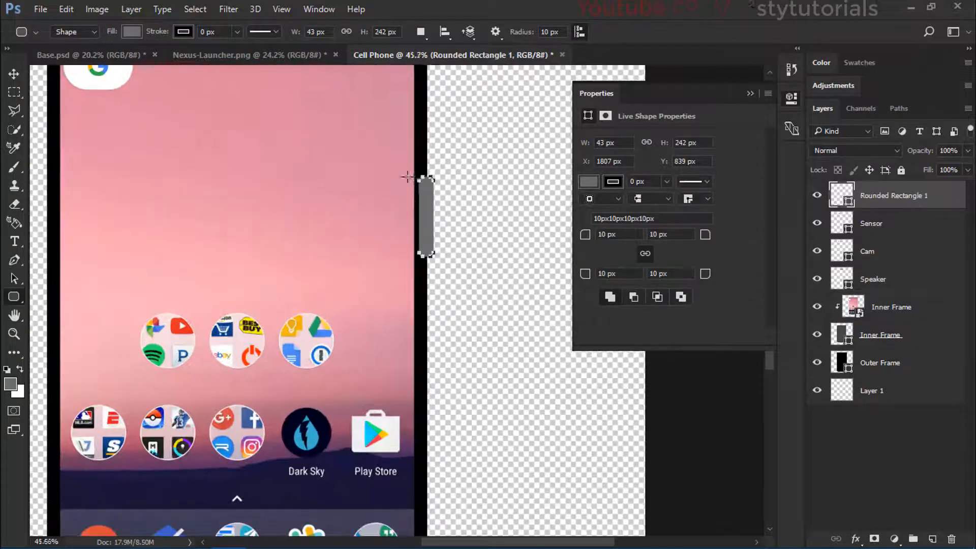
Step: Try 13 px corner radii on the side button rectangle and set them back to 10 px
{"action": "scroll", "coordinate": [407, 176], "scroll_direction": "up", "scroll_amount": 4}
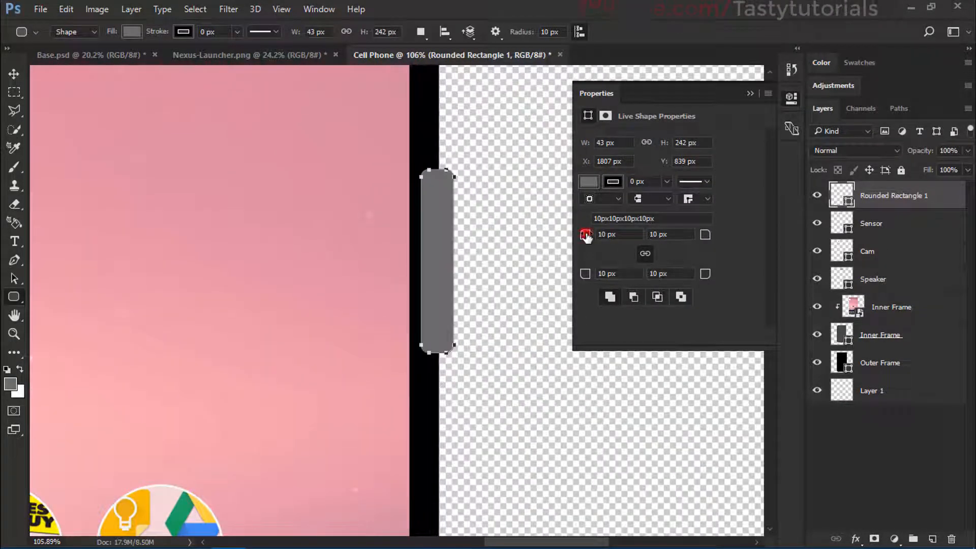
{"action": "left_click_drag", "start_coordinate": [586, 236], "coordinate": [588, 237]}
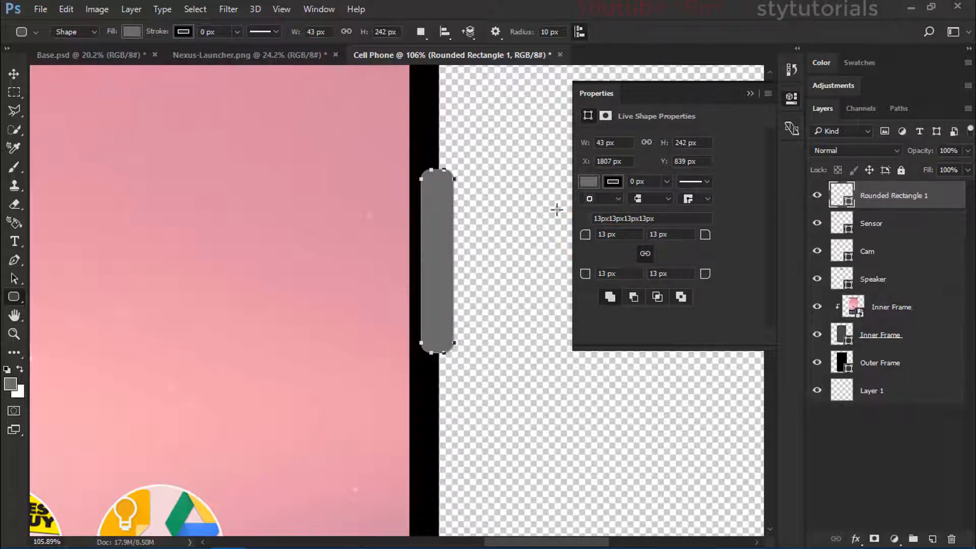
{"action": "left_click_drag", "start_coordinate": [585, 234], "coordinate": [583, 237]}
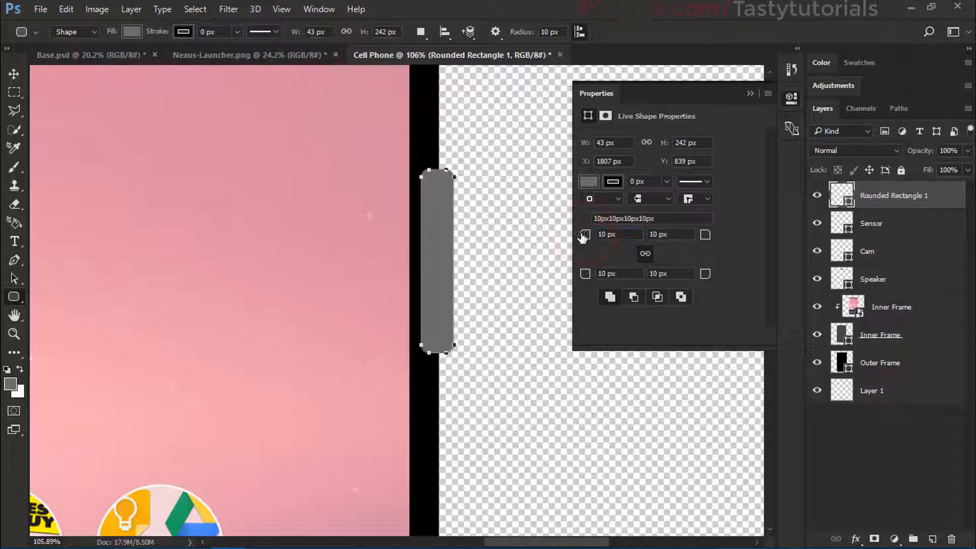
{"action": "left_click", "coordinate": [747, 94]}
Step: Move the Rounded Rectangle 1 layer directly beneath Outer Frame, rename it Lock Button, and deselect it
{"action": "scroll", "coordinate": [551, 185], "scroll_direction": "down", "scroll_amount": 1}
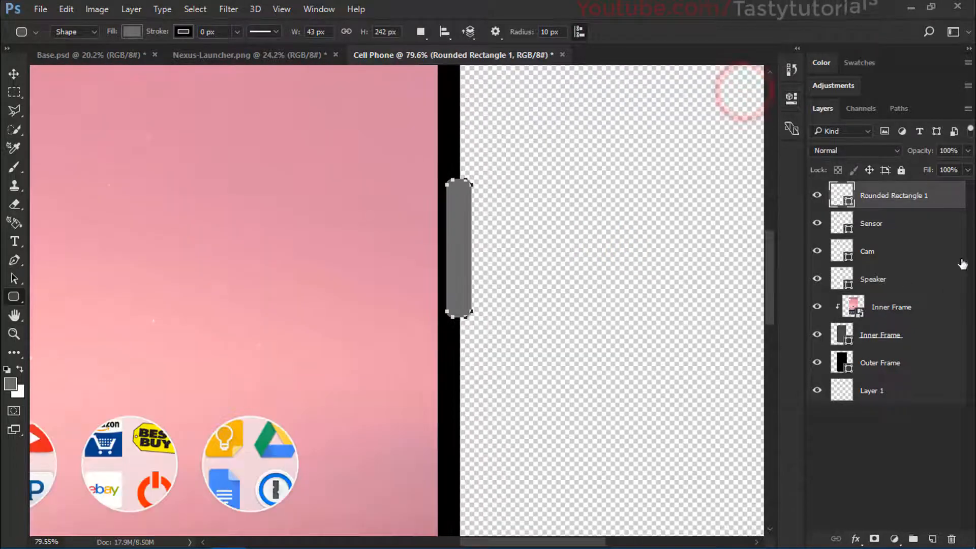
{"action": "left_click_drag", "start_coordinate": [937, 197], "coordinate": [915, 373]}
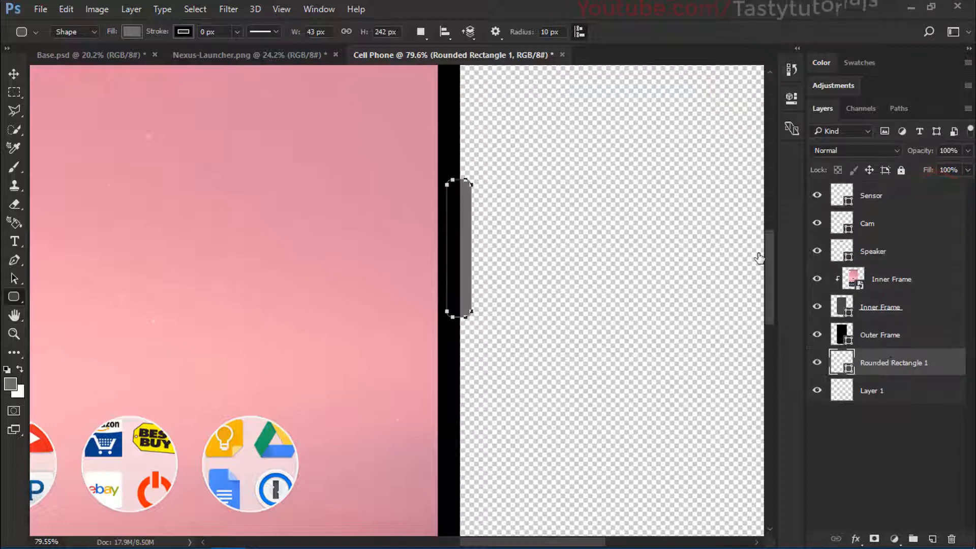
{"action": "double_click", "coordinate": [880, 364]}
{"action": "type", "text": "Lock Bu"}
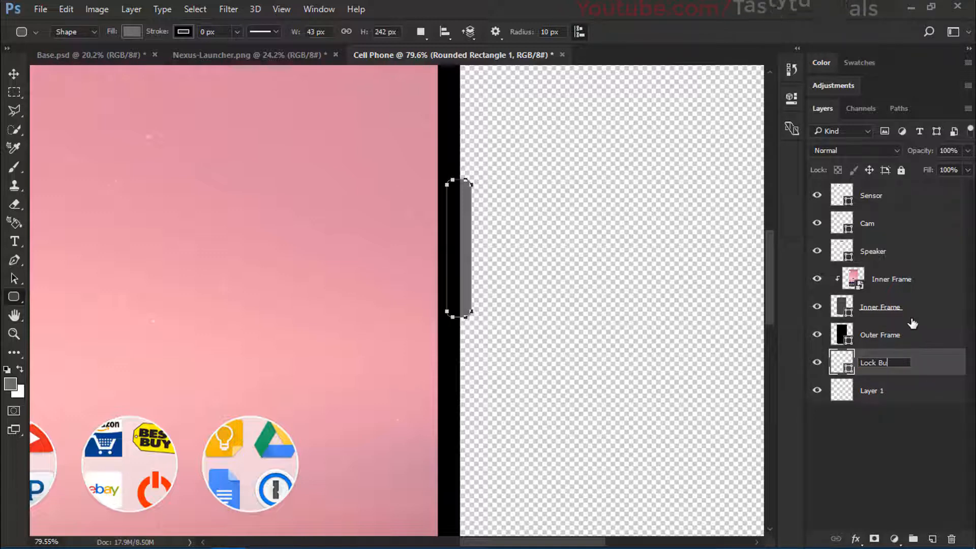
{"action": "type", "text": "tton"}
{"action": "key", "text": "Return"}
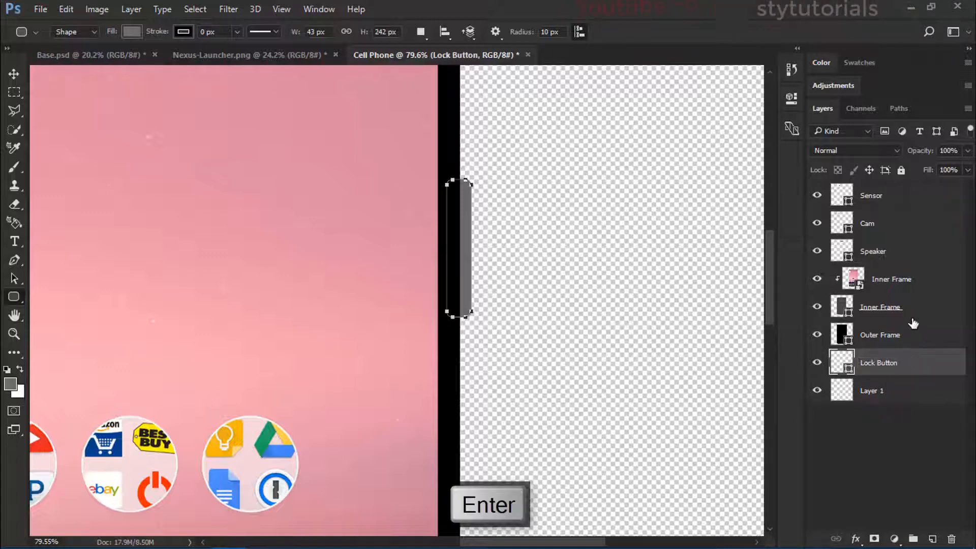
{"action": "scroll", "coordinate": [377, 351], "scroll_direction": "down", "scroll_amount": 3}
{"action": "scroll", "coordinate": [548, 400], "scroll_direction": "down", "scroll_amount": 2}
{"action": "left_click", "coordinate": [856, 457]}
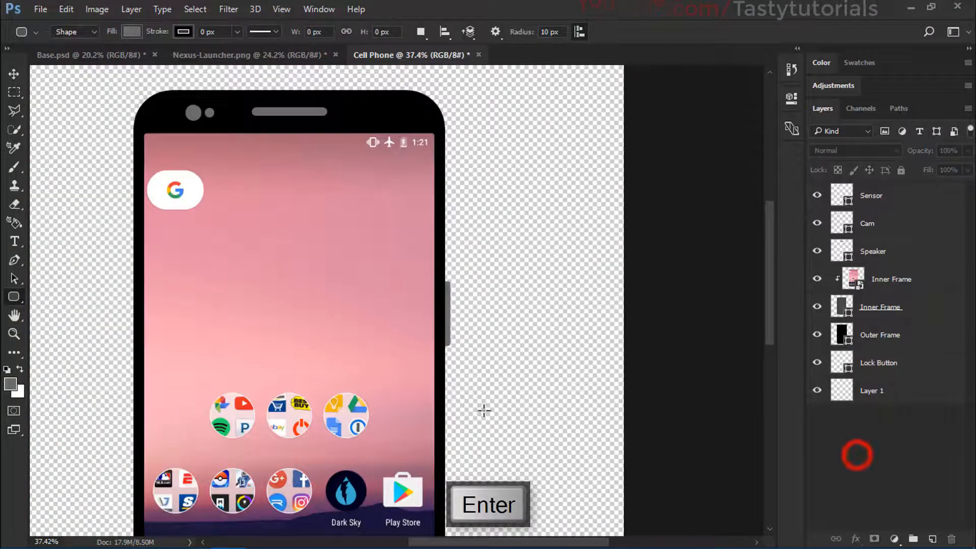
Step: Select the Lock Button layer and try nudging the button slightly against the phone's right edge
{"action": "scroll", "coordinate": [483, 407], "scroll_direction": "down", "scroll_amount": 2}
{"action": "scroll", "coordinate": [516, 264], "scroll_direction": "up", "scroll_amount": 2}
{"action": "scroll", "coordinate": [516, 264], "scroll_direction": "down", "scroll_amount": 1}
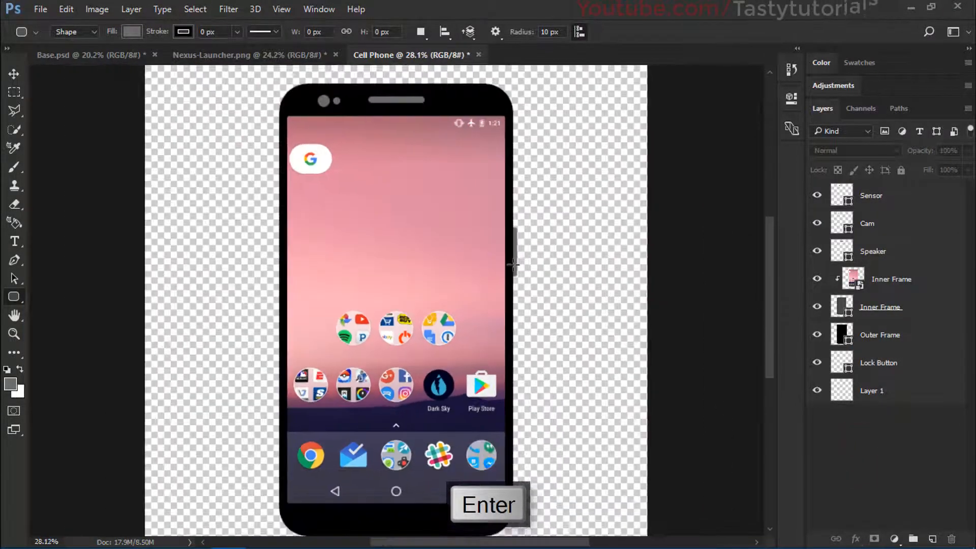
{"action": "key", "text": "v"}
{"action": "left_click", "coordinate": [518, 261]}
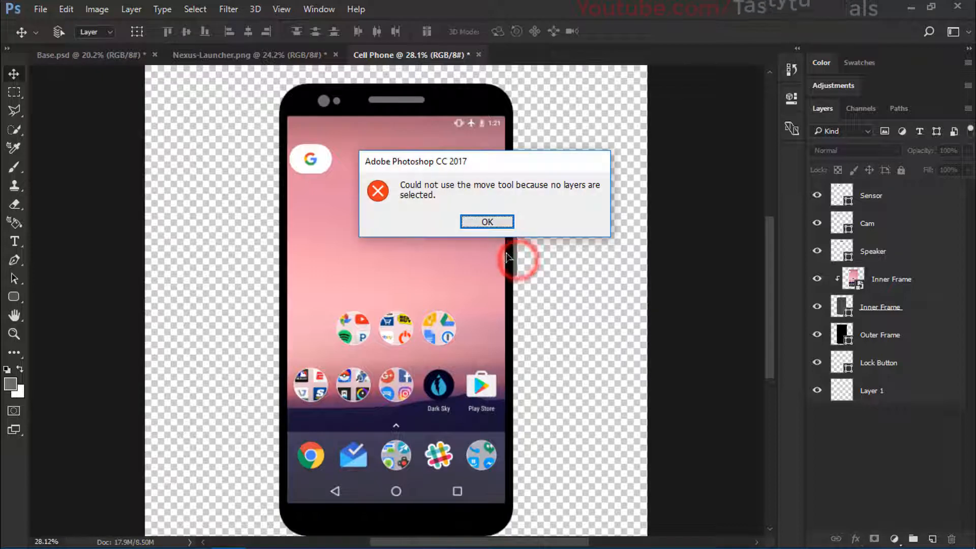
{"action": "key", "text": "Return"}
{"action": "left_click", "coordinate": [900, 363]}
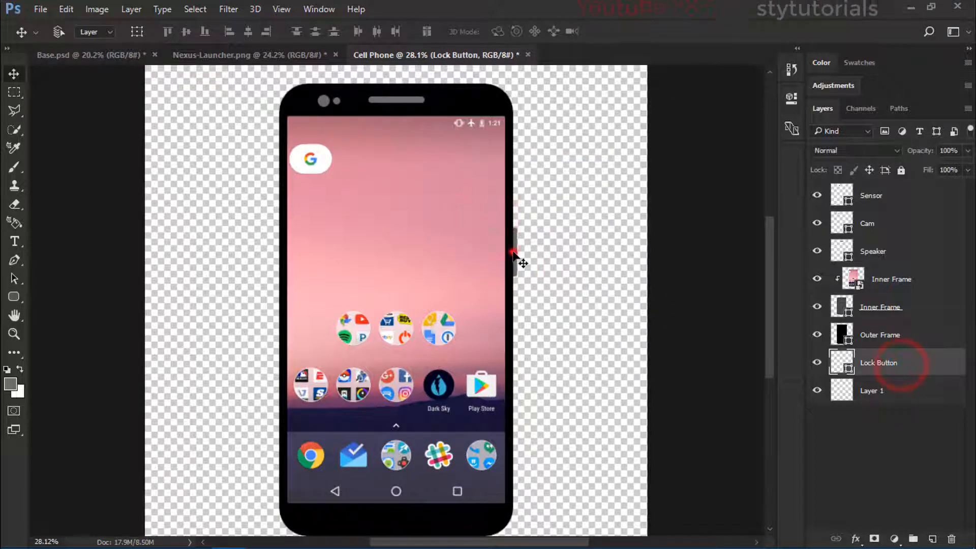
{"action": "mouse_move", "coordinate": [513, 253]}
{"action": "left_mouse_down"}
{"action": "mouse_move", "coordinate": [510, 287]}
{"action": "mouse_move", "coordinate": [512, 255]}
{"action": "left_mouse_up"}
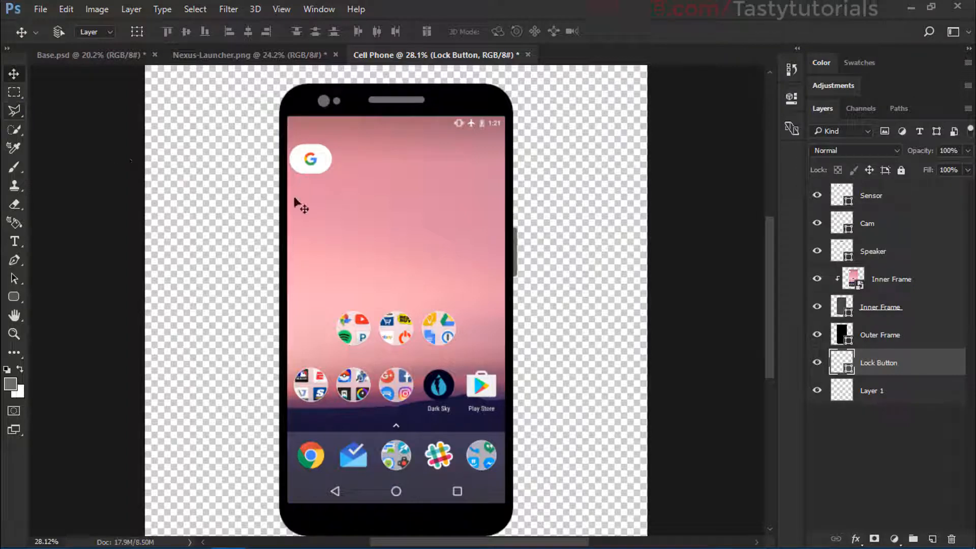
Step: Try drawing a rounded rectangle about 51 x 317 px across the phone's left edge on the Lock Button layer, and undo it
{"action": "left_click", "coordinate": [13, 297]}
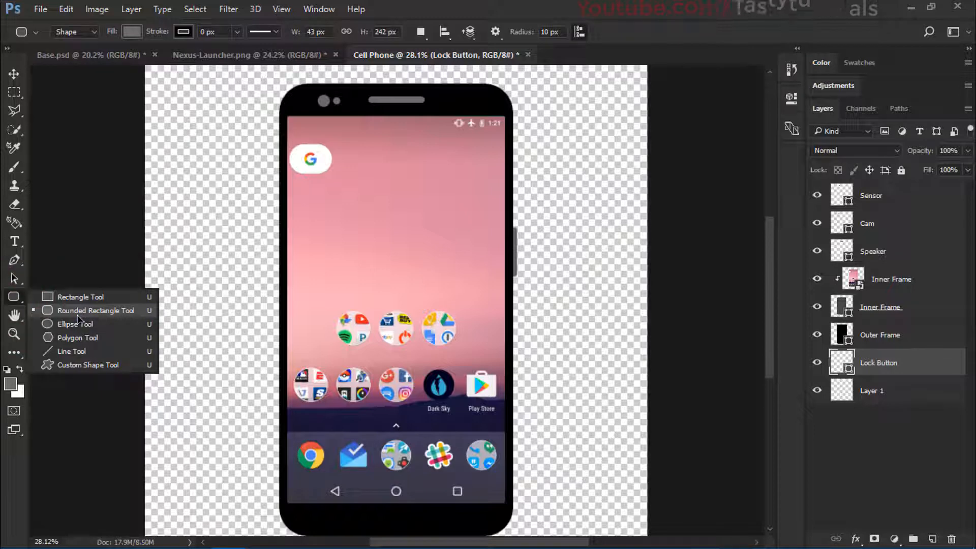
{"action": "left_click", "coordinate": [78, 314]}
{"action": "left_click_drag", "start_coordinate": [247, 153], "coordinate": [286, 206]}
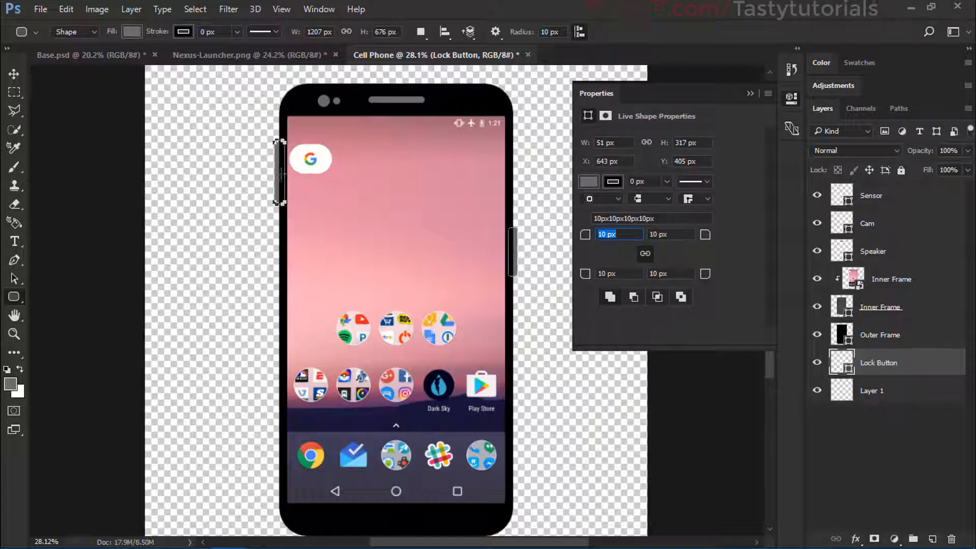
{"action": "left_click", "coordinate": [245, 176]}
{"action": "left_click", "coordinate": [535, 270]}
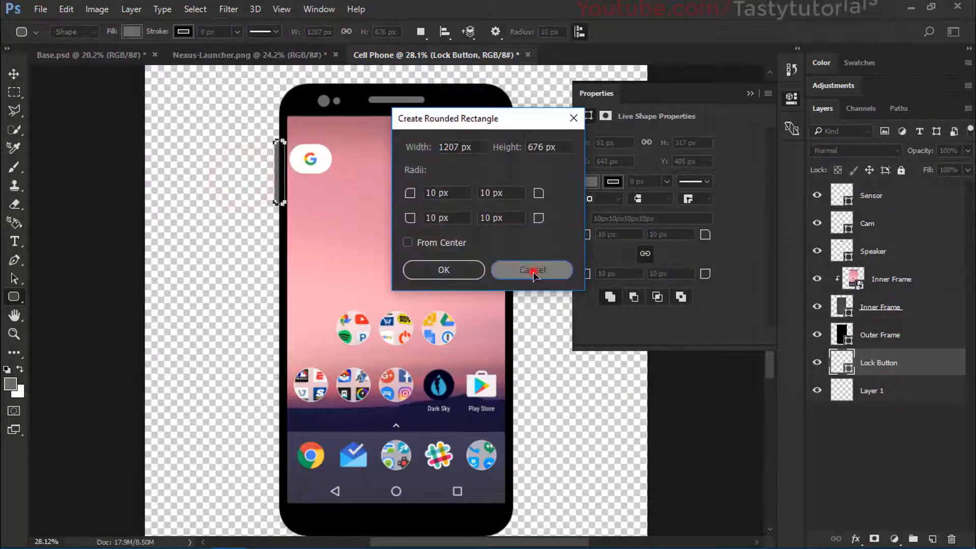
{"action": "scroll", "coordinate": [290, 151], "scroll_direction": "up", "scroll_amount": 2}
{"action": "scroll", "coordinate": [290, 151], "scroll_direction": "up", "scroll_amount": 4}
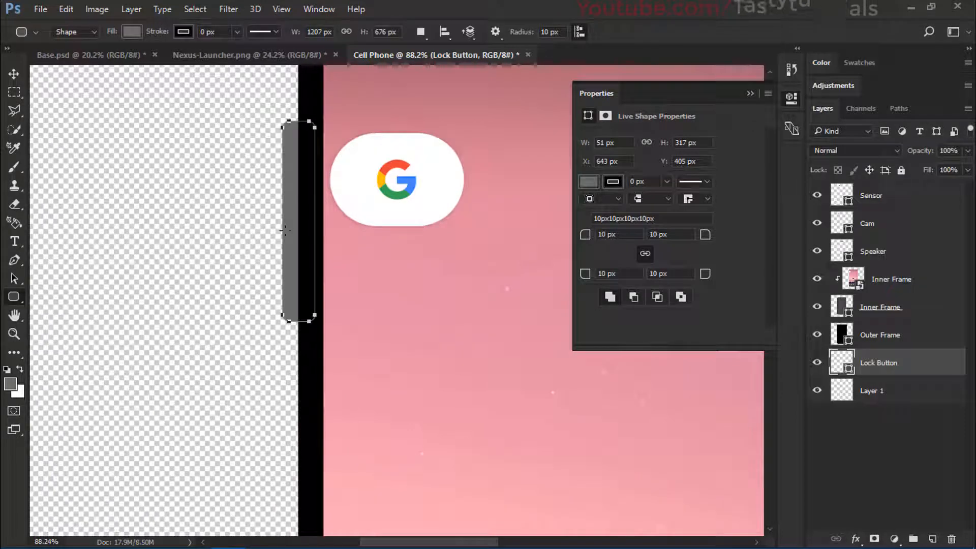
{"action": "left_click", "coordinate": [750, 93]}
{"action": "scroll", "coordinate": [321, 245], "scroll_direction": "down", "scroll_amount": 3}
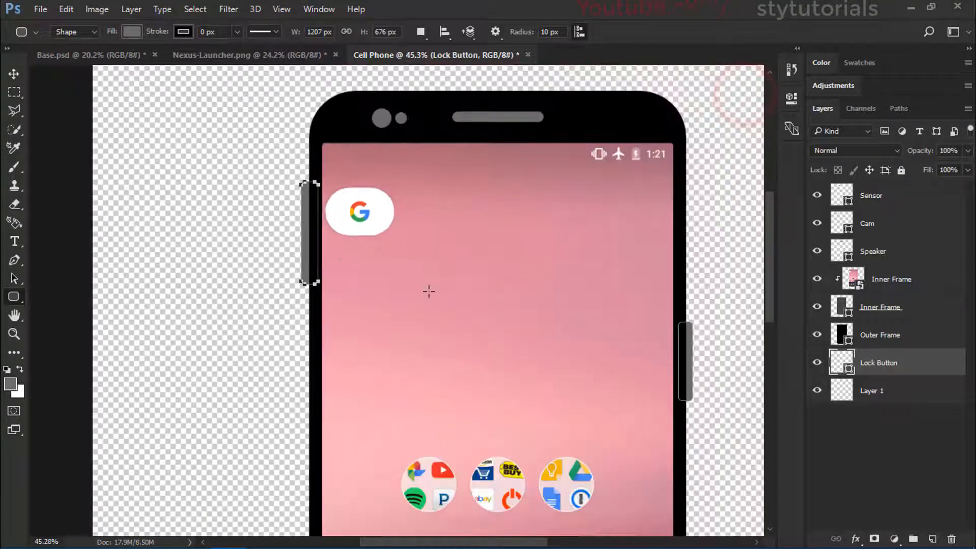
{"action": "scroll", "coordinate": [311, 230], "scroll_direction": "up", "scroll_amount": 2}
{"action": "left_click", "coordinate": [889, 367]}
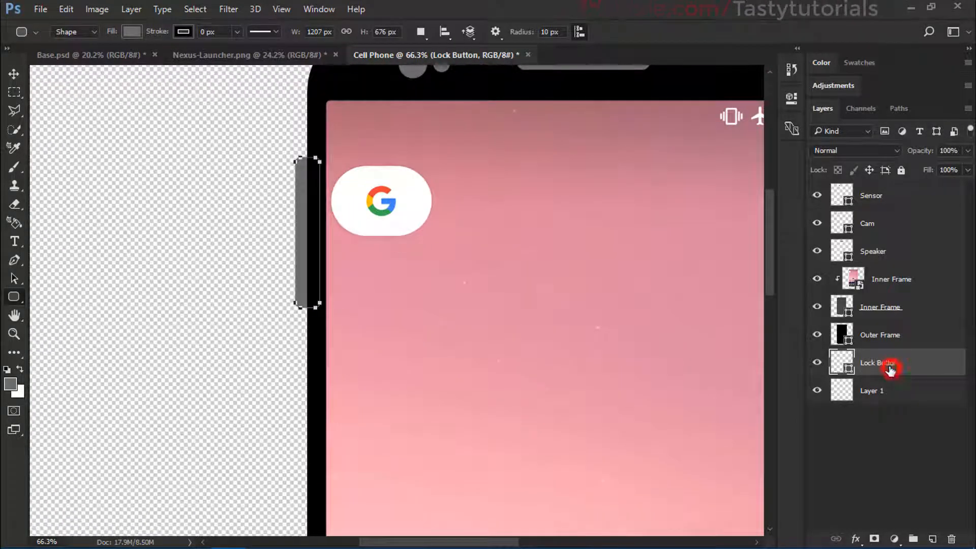
{"action": "key", "text": "ctrl+z"}
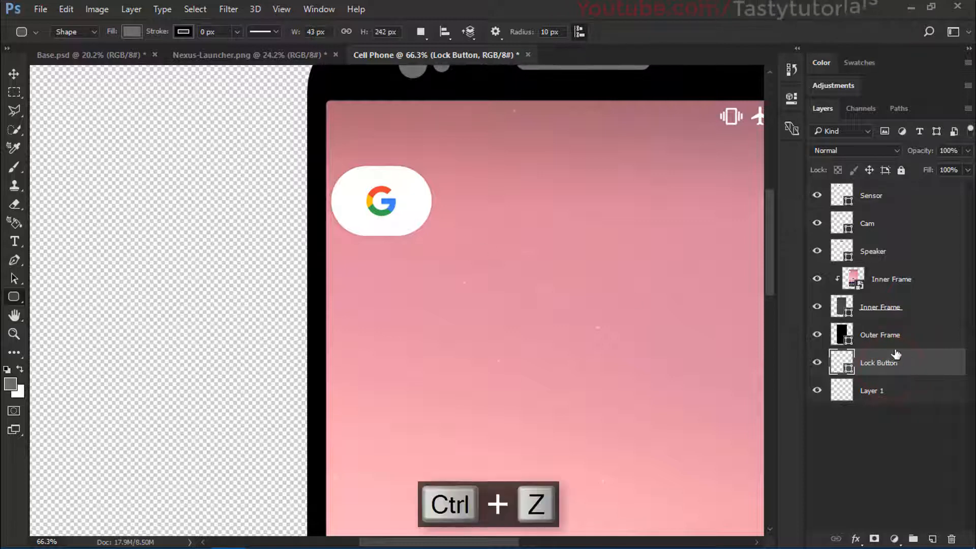
Step: Add a new layer above Lock Button and draw a grey rounded rectangle about 39 x 256 px across the phone's left edge
{"action": "left_click", "coordinate": [934, 537]}
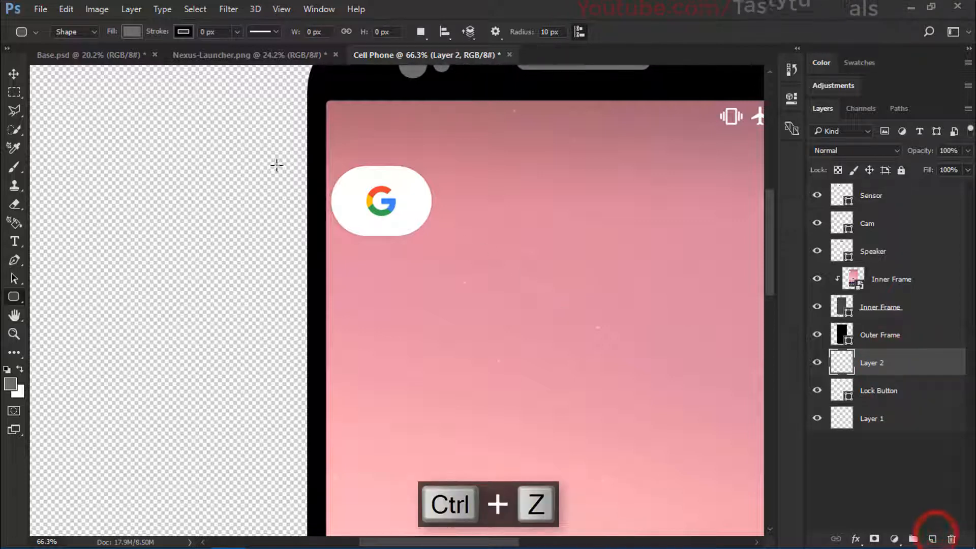
{"action": "left_click_drag", "start_coordinate": [284, 136], "coordinate": [313, 279]}
{"action": "left_click", "coordinate": [748, 89]}
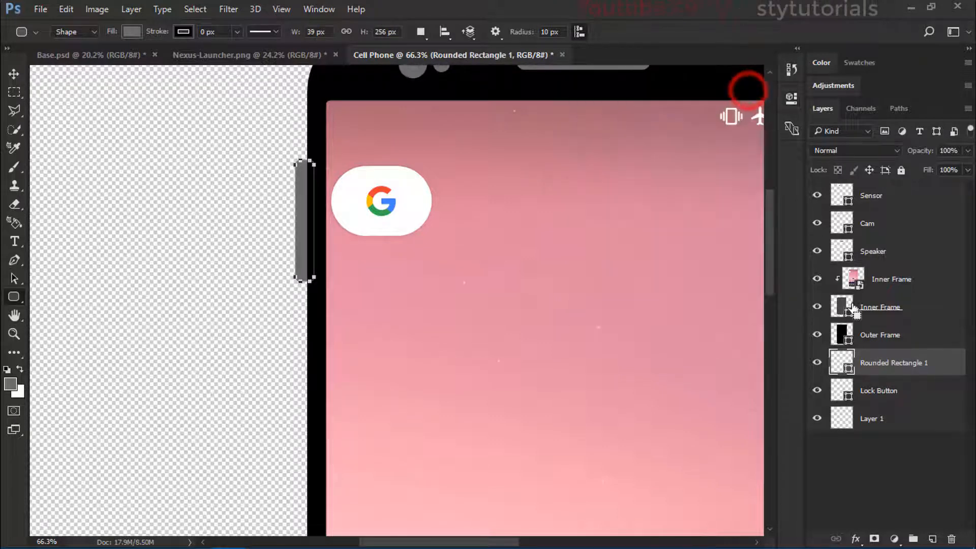
Step: Duplicate the left side button and place the copy just below the original along the phone's edge
{"action": "key", "text": "ctrl+j"}
{"action": "key", "text": "v"}
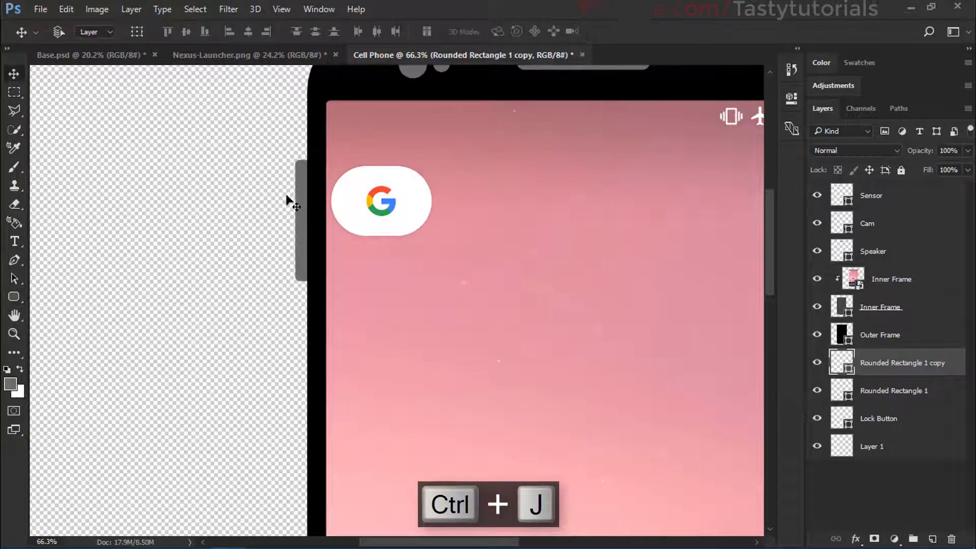
{"action": "left_click_drag", "start_coordinate": [301, 198], "coordinate": [300, 341]}
{"action": "key", "text": "ctrl+0"}
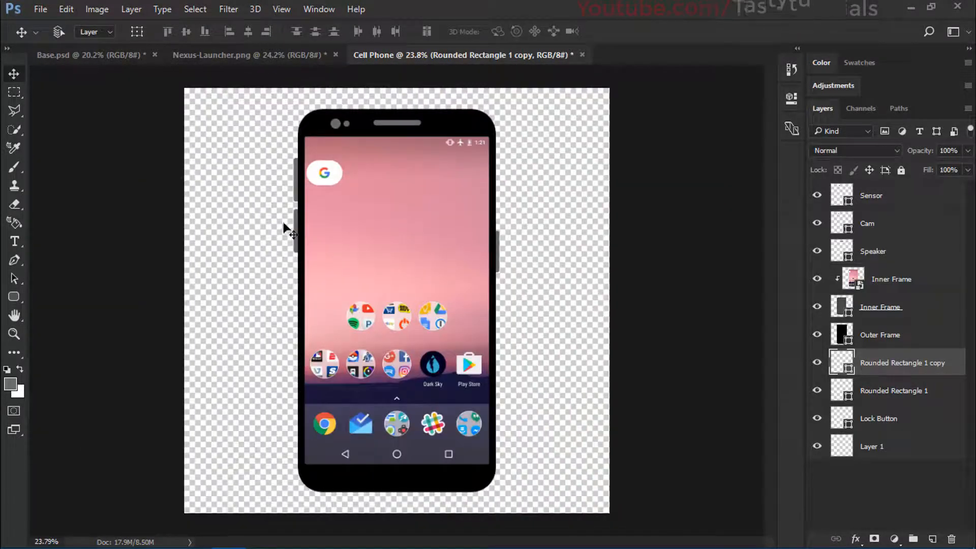
{"action": "scroll", "coordinate": [284, 224], "scroll_direction": "up", "scroll_amount": 5}
{"action": "scroll", "coordinate": [295, 188], "scroll_direction": "down", "scroll_amount": 1}
{"action": "scroll", "coordinate": [283, 143], "scroll_direction": "up", "scroll_amount": 1}
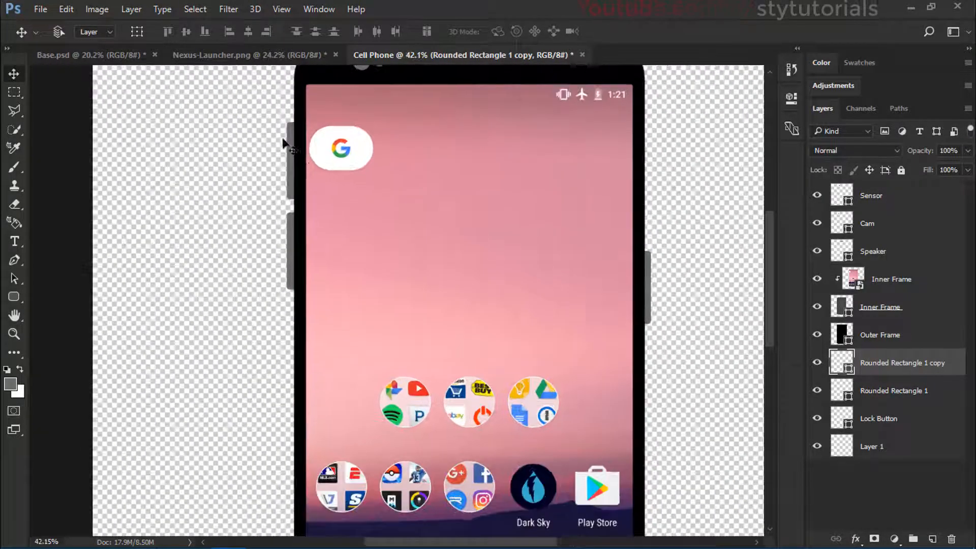
Step: Select both left side button layers and shift them together so they protrude only slightly from the phone's edge
{"action": "left_click", "coordinate": [892, 392], "text": "shift"}
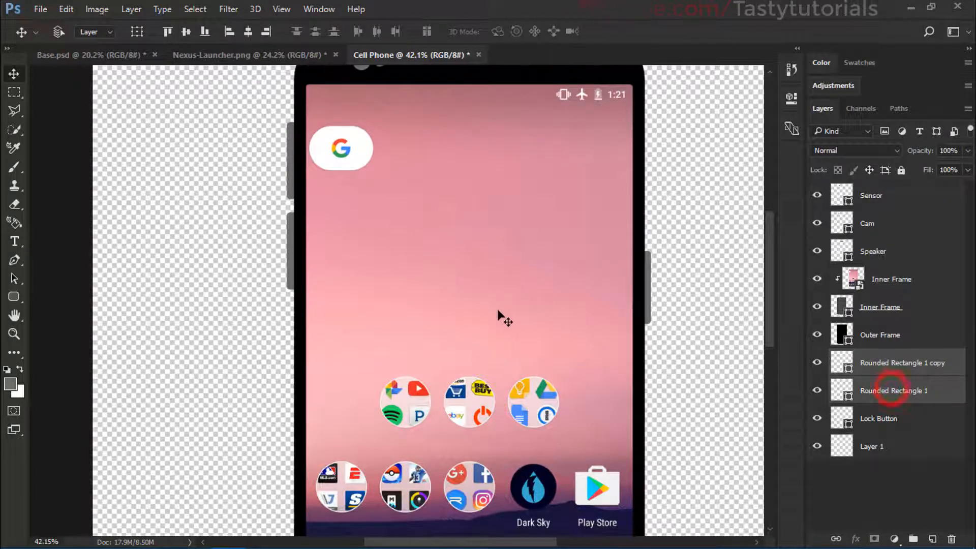
{"action": "scroll", "coordinate": [334, 213], "scroll_direction": "up", "scroll_amount": 1}
{"action": "left_click_drag", "start_coordinate": [323, 196], "coordinate": [322, 202]}
{"action": "scroll", "coordinate": [301, 266], "scroll_direction": "up", "scroll_amount": 3}
{"action": "left_click_drag", "start_coordinate": [295, 252], "coordinate": [290, 256]}
{"action": "scroll", "coordinate": [315, 295], "scroll_direction": "down", "scroll_amount": 3}
{"action": "scroll", "coordinate": [326, 312], "scroll_direction": "down", "scroll_amount": 2}
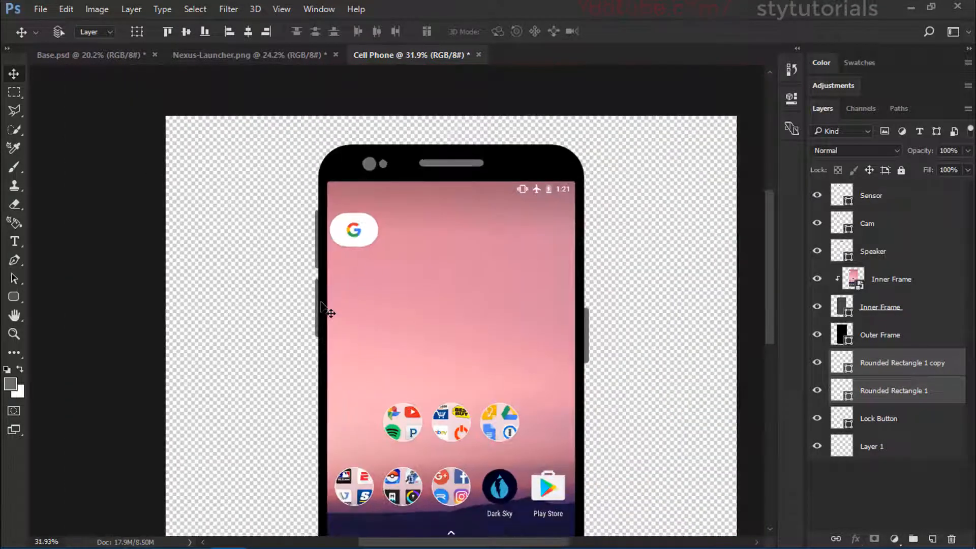
{"action": "scroll", "coordinate": [635, 370], "scroll_direction": "up", "scroll_amount": 2}
{"action": "scroll", "coordinate": [475, 307], "scroll_direction": "up", "scroll_amount": 1}
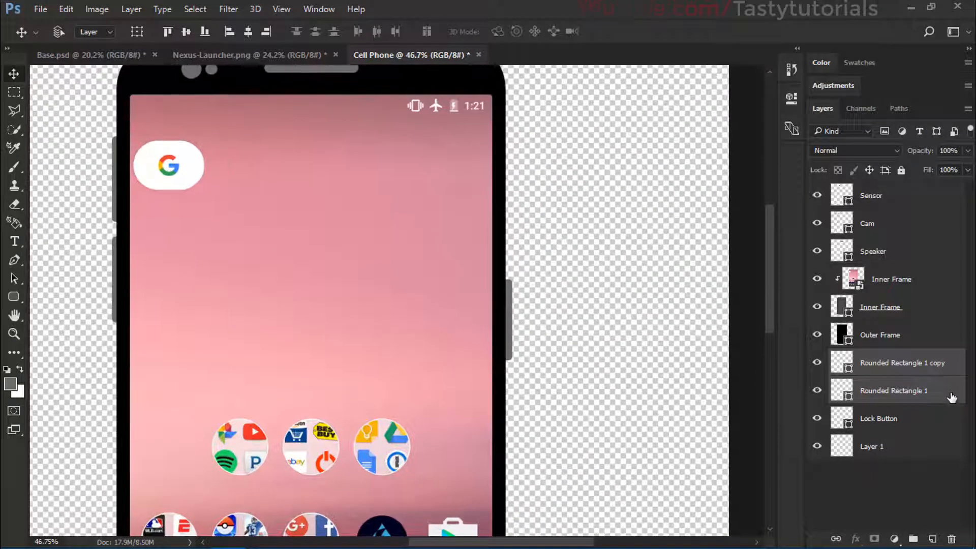
Step: Nudge the Lock Button shape left, further behind the phone's right edge, so only a thin strip protrudes
{"action": "left_click", "coordinate": [853, 416]}
{"action": "scroll", "coordinate": [517, 298], "scroll_direction": "up", "scroll_amount": 5}
{"action": "mouse_move", "coordinate": [516, 299]}
{"action": "left_mouse_down"}
{"action": "mouse_move", "coordinate": [516, 286]}
{"action": "mouse_move", "coordinate": [512, 298]}
{"action": "left_mouse_up"}
{"action": "scroll", "coordinate": [492, 304], "scroll_direction": "up", "scroll_amount": 3}
{"action": "key", "text": "Left"}
{"action": "key", "text": "Left"}
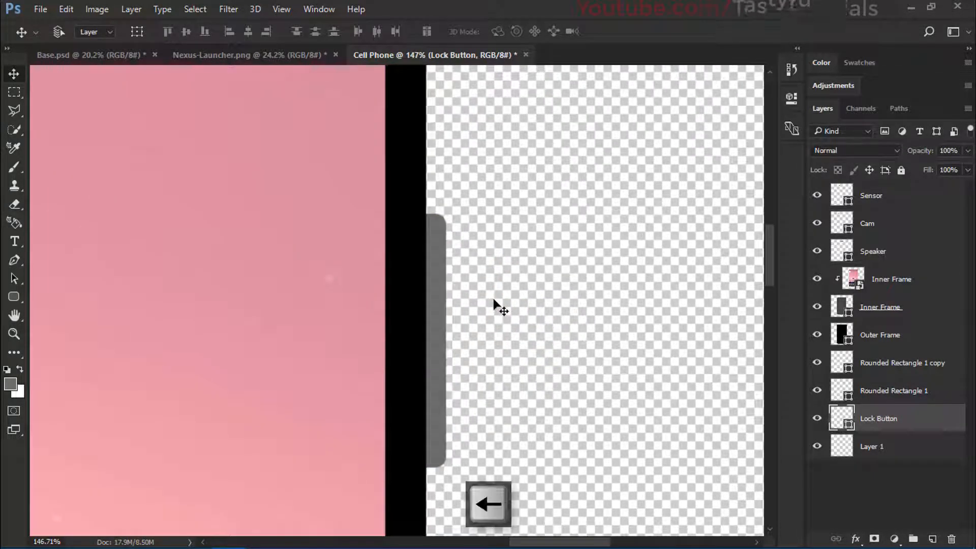
{"action": "key", "text": "Left"}
{"action": "key", "text": "Left"}
{"action": "key", "text": "Left"}
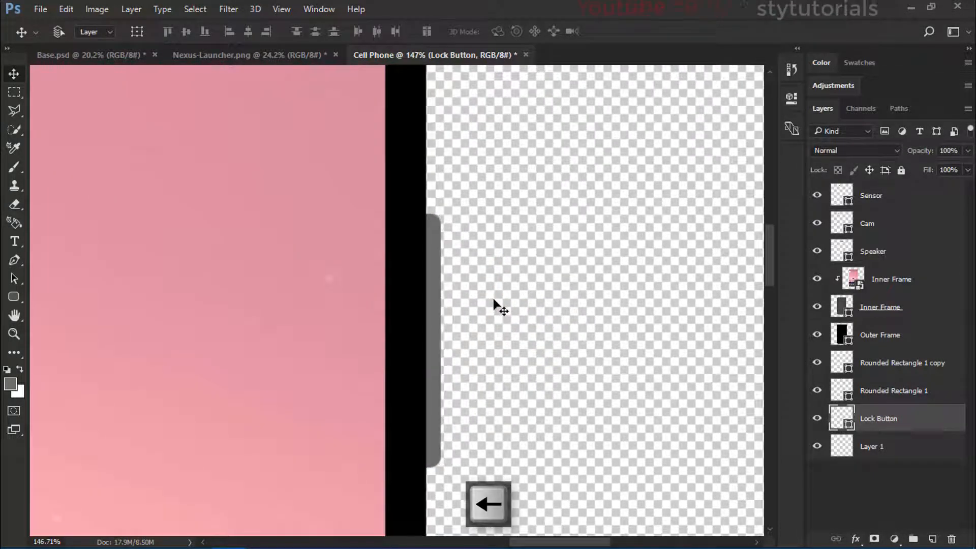
{"action": "key", "text": "ctrl+0"}
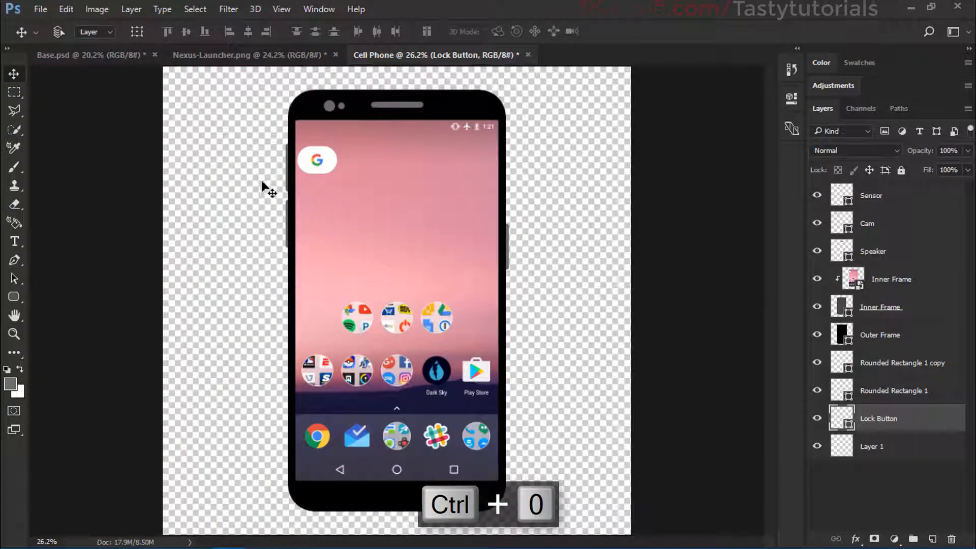
{"action": "key", "text": "Left"}
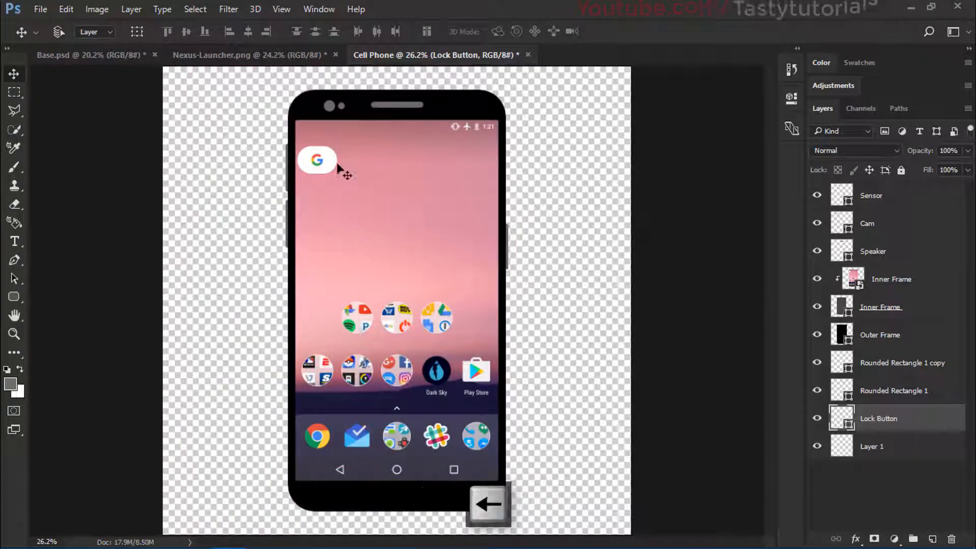
Step: Identify the lower left button's layer by toggling its visibility and rename Rounded Rectangle 1 copy to Vol Down
{"action": "scroll", "coordinate": [300, 160], "scroll_direction": "up", "scroll_amount": 8}
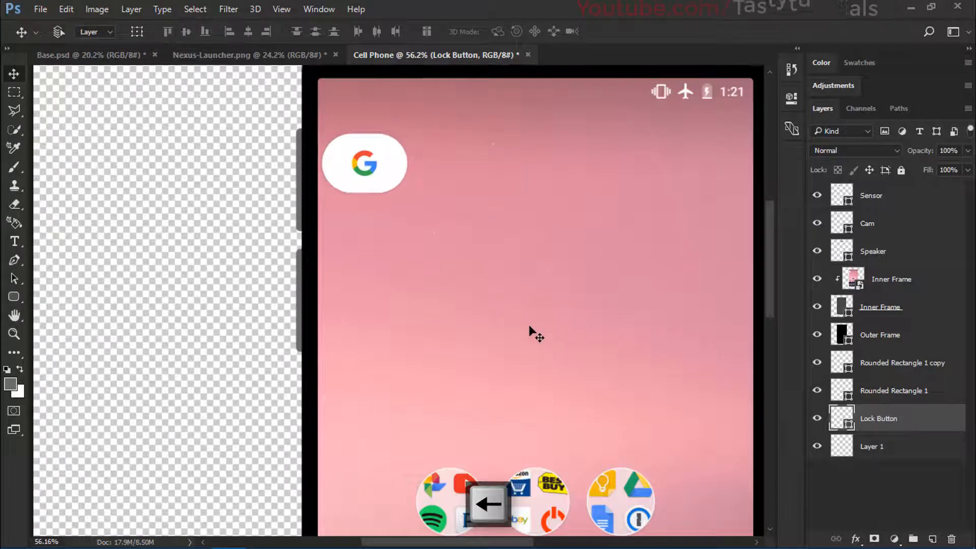
{"action": "scroll", "coordinate": [530, 328], "scroll_direction": "down", "scroll_amount": 4}
{"action": "left_click", "coordinate": [914, 364]}
{"action": "left_click", "coordinate": [817, 362]}
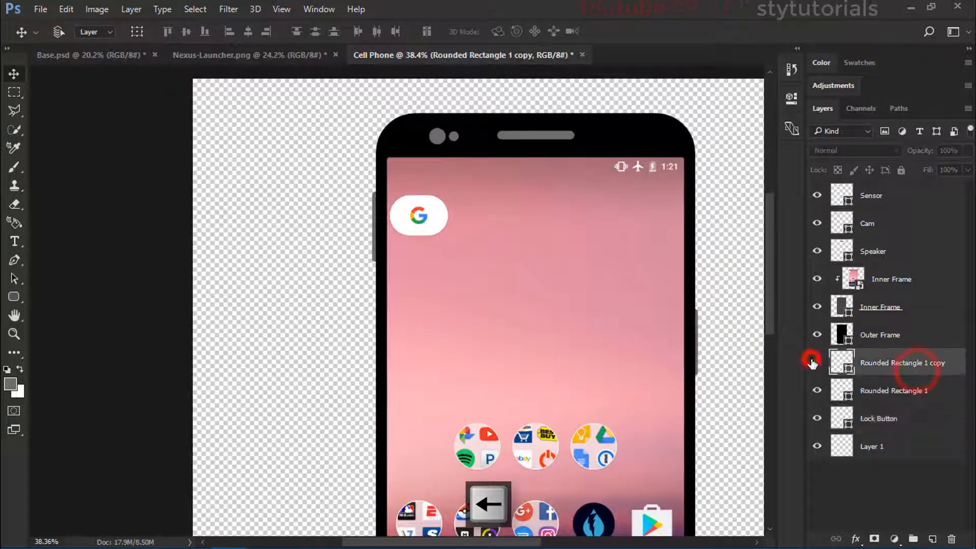
{"action": "left_click", "coordinate": [817, 362]}
{"action": "double_click", "coordinate": [887, 365]}
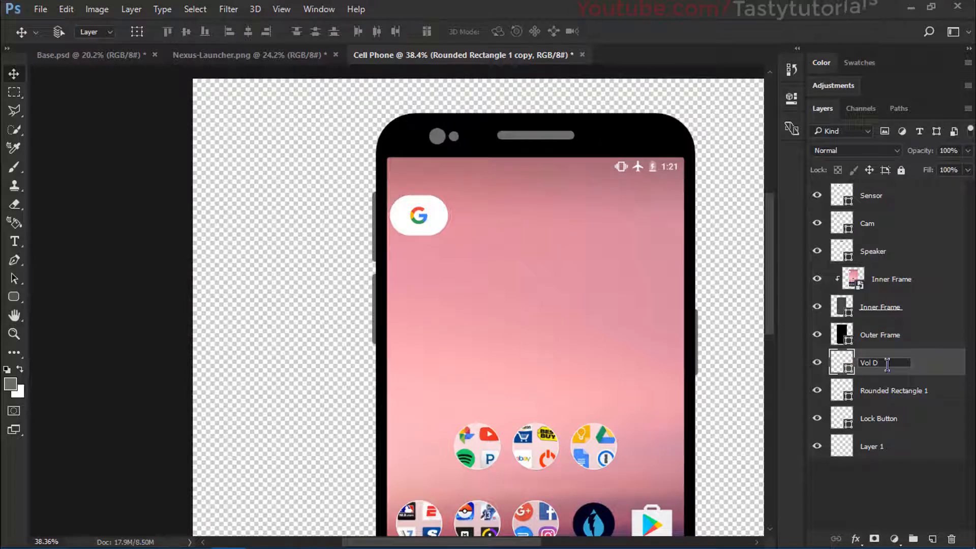
{"action": "key", "text": "Return"}
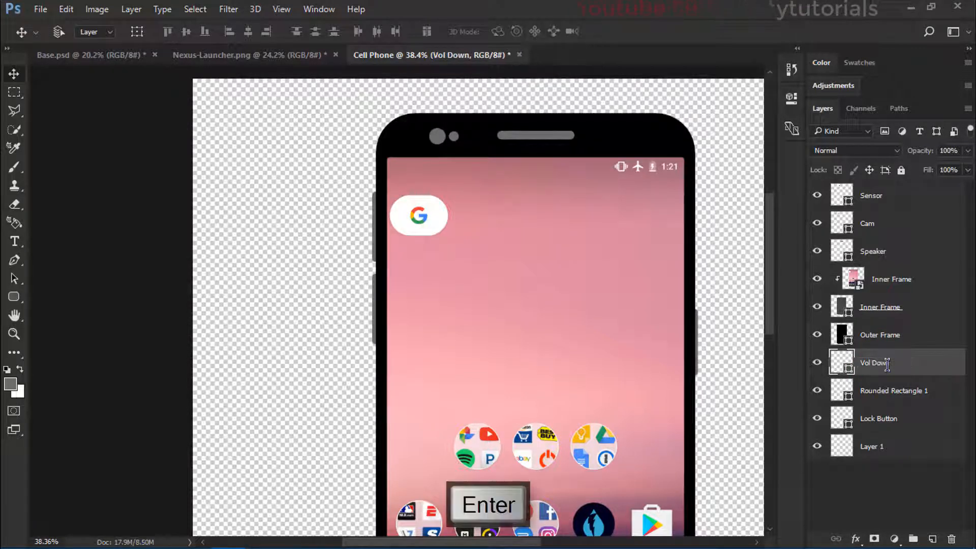
Step: Rename the Rounded Rectangle 1 layer to Voll Up and move the Vol Down layer directly beneath it
{"action": "double_click", "coordinate": [885, 392]}
{"action": "type", "text": "Vol"}
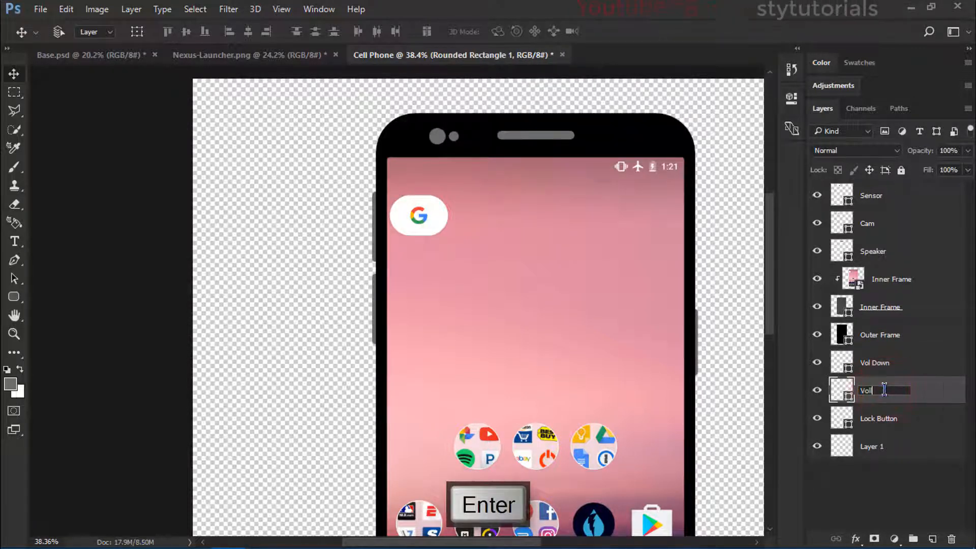
{"action": "type", "text": "l Up"}
{"action": "key", "text": "Return"}
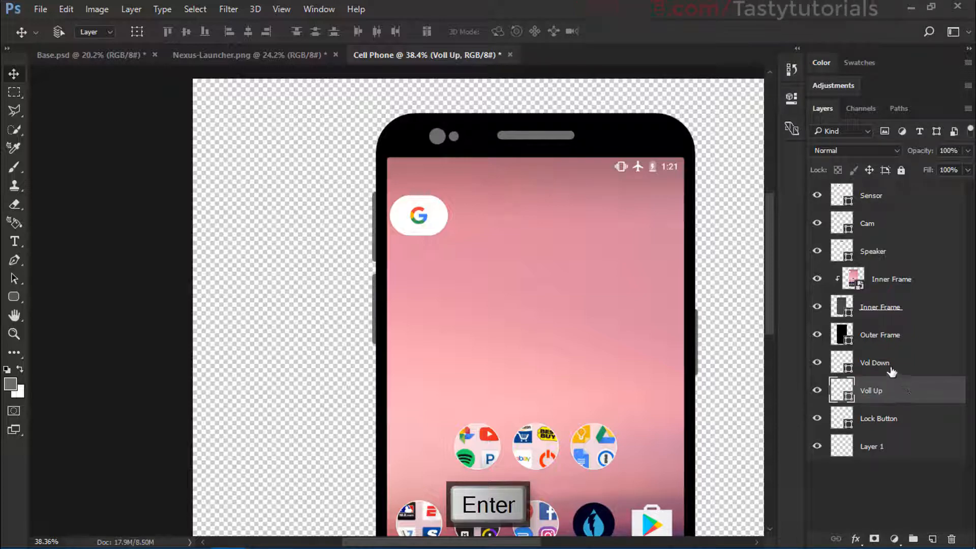
{"action": "left_click_drag", "start_coordinate": [890, 370], "coordinate": [890, 397]}
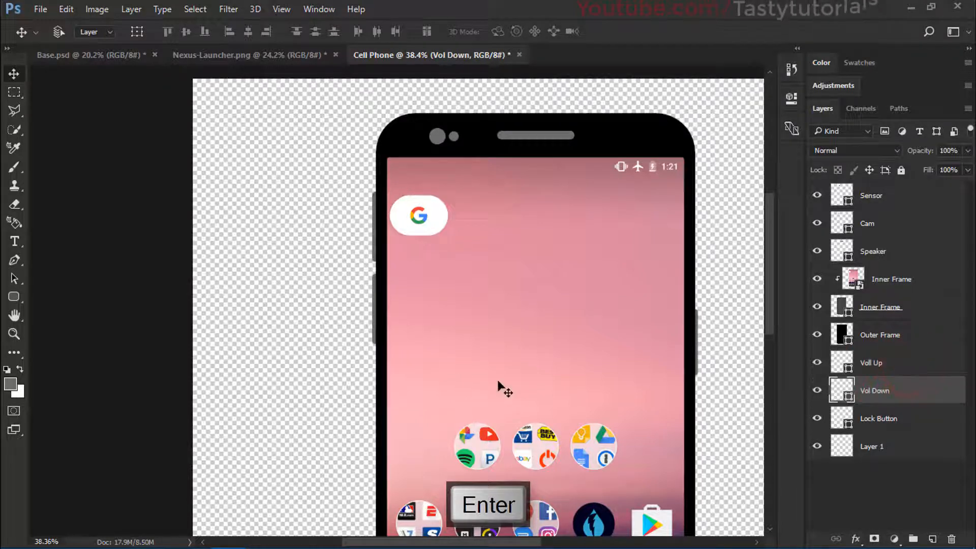
Step: Add a layer above Voll Up and draw a 73 x 73 px rounded square with 10 px corners in the phone's bottom bezel
{"action": "key", "text": "ctrl+0"}
{"action": "scroll", "coordinate": [398, 346], "scroll_direction": "up", "scroll_amount": 3}
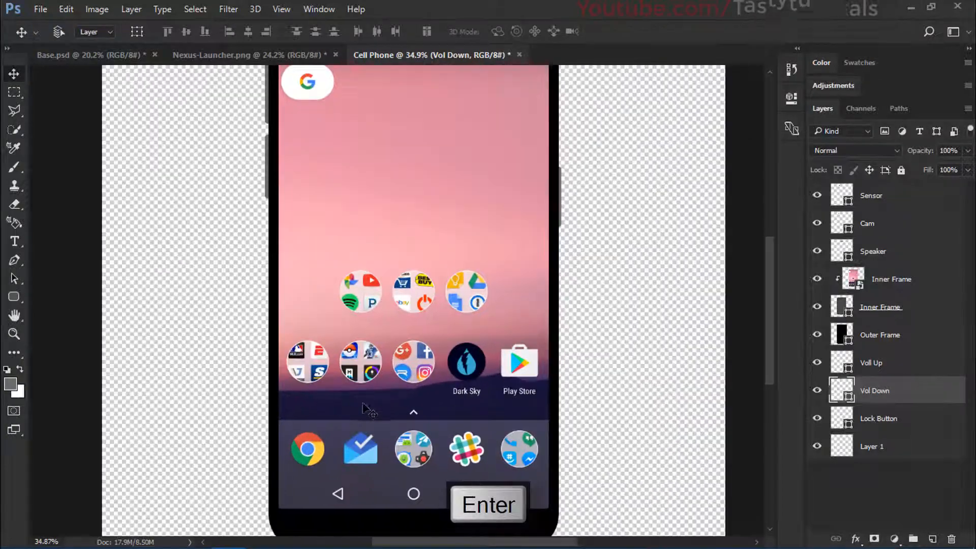
{"action": "left_click_drag", "start_coordinate": [412, 427], "coordinate": [401, 248]}
{"action": "scroll", "coordinate": [421, 371], "scroll_direction": "up", "scroll_amount": 2}
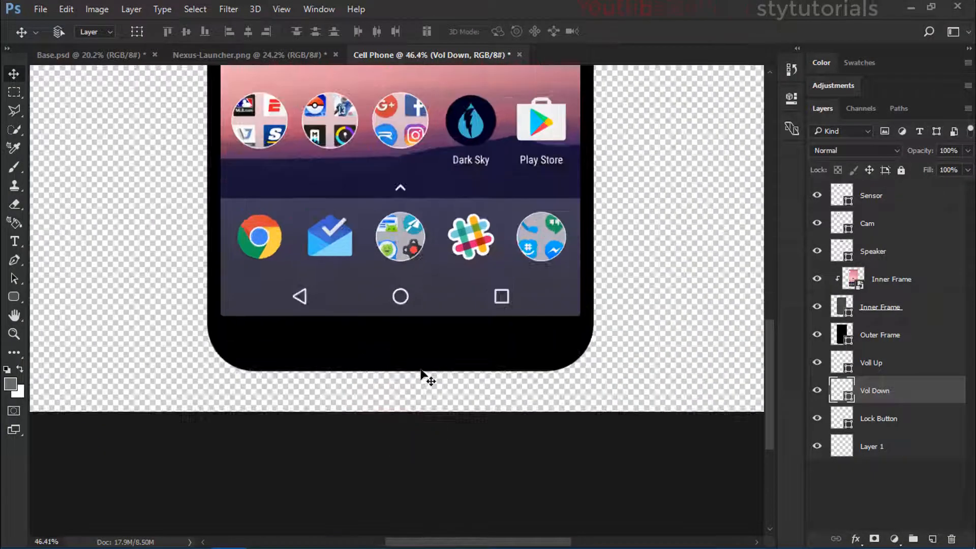
{"action": "left_click", "coordinate": [12, 298]}
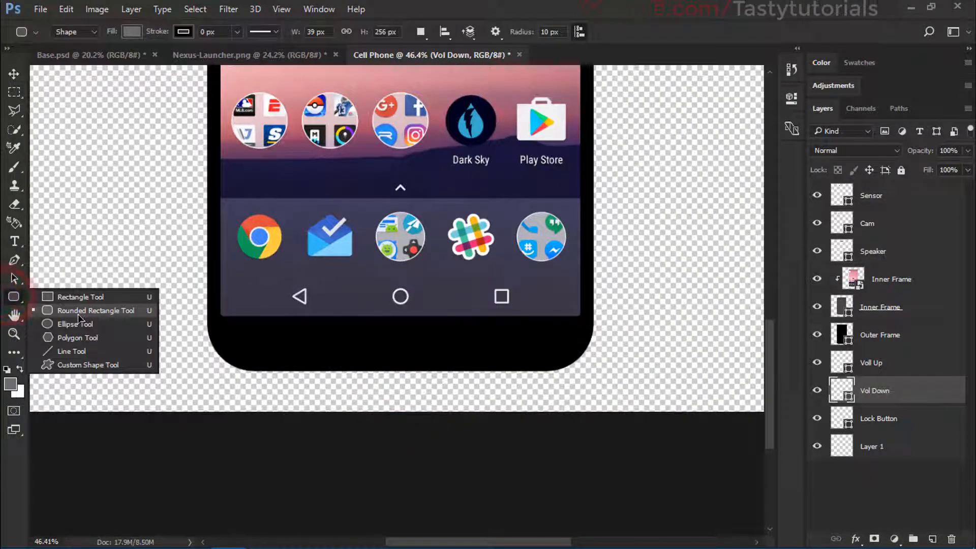
{"action": "left_click", "coordinate": [78, 316]}
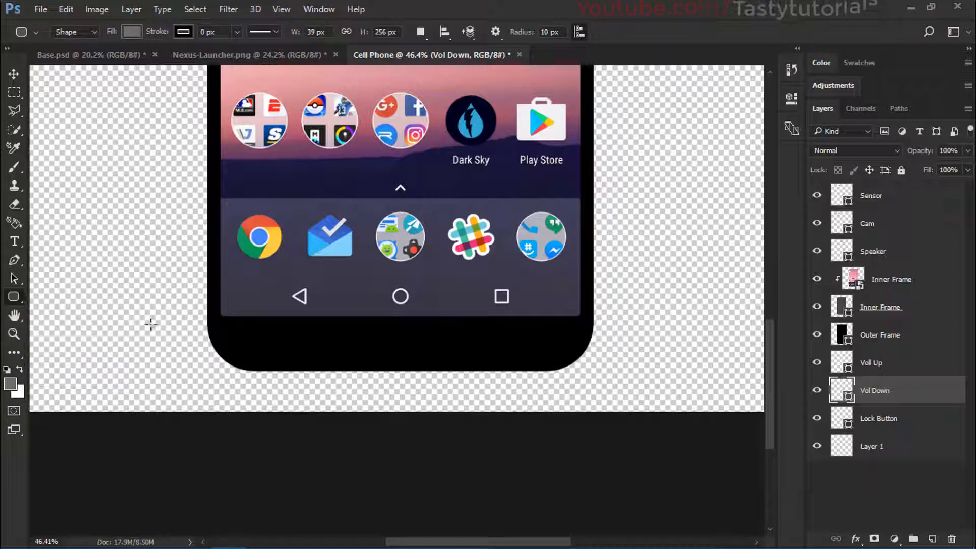
{"action": "scroll", "coordinate": [381, 337], "scroll_direction": "up", "scroll_amount": 2}
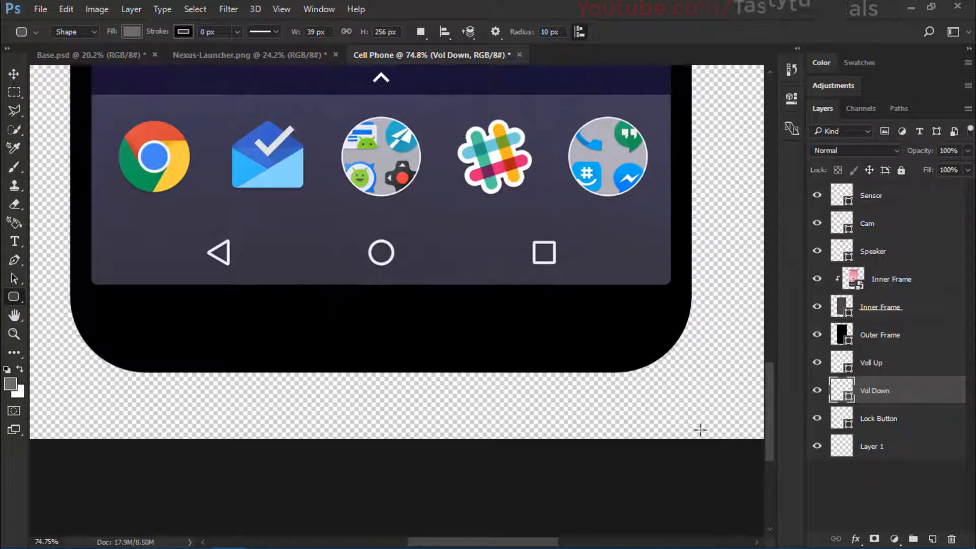
{"action": "left_click", "coordinate": [903, 370]}
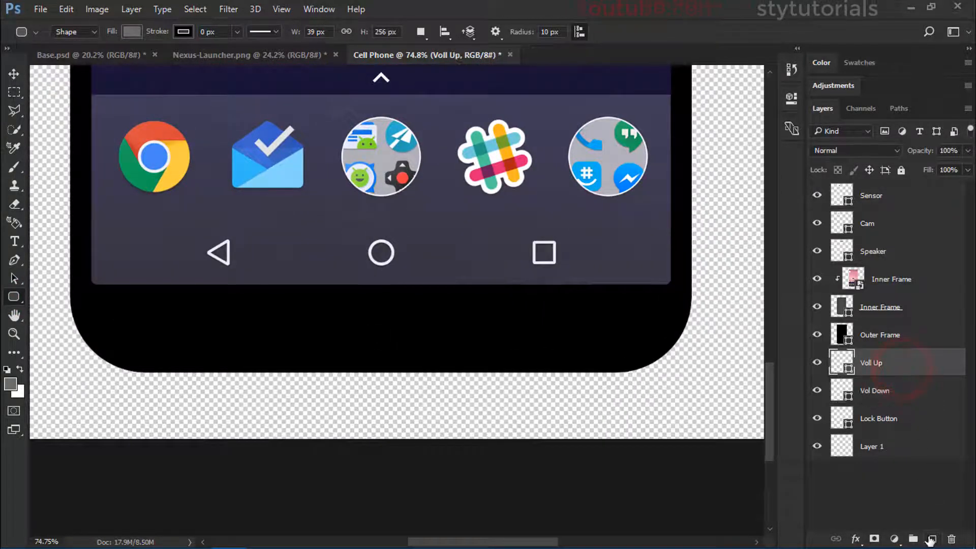
{"action": "left_click", "coordinate": [930, 538]}
{"action": "scroll", "coordinate": [364, 318], "scroll_direction": "up", "scroll_amount": 1}
{"action": "left_click_drag", "start_coordinate": [336, 312], "coordinate": [434, 349]}
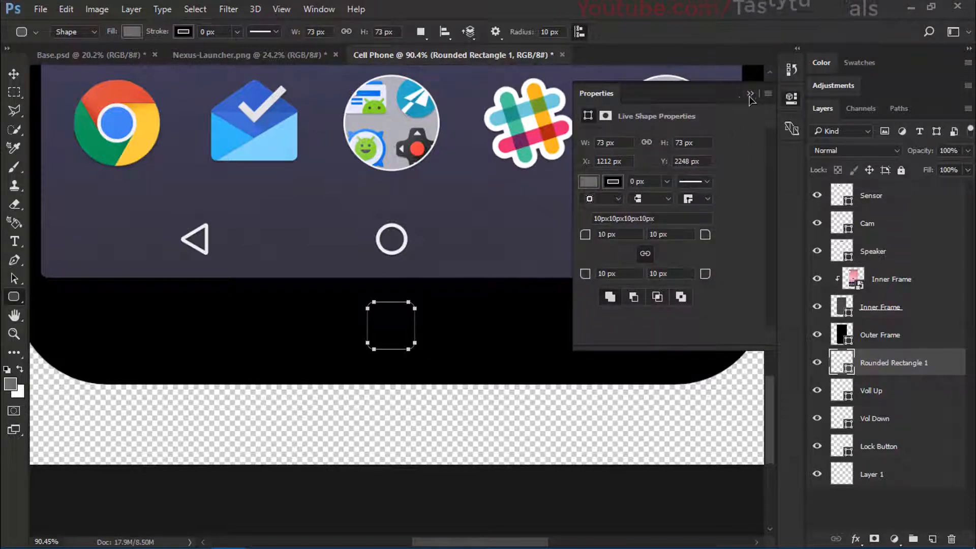
{"action": "left_click", "coordinate": [750, 93]}
Step: Recolour the bezel button shape light grey #d2d2d2 and move its layer between Speaker and the clipped Inner Frame screenshot
{"action": "double_click", "coordinate": [842, 368]}
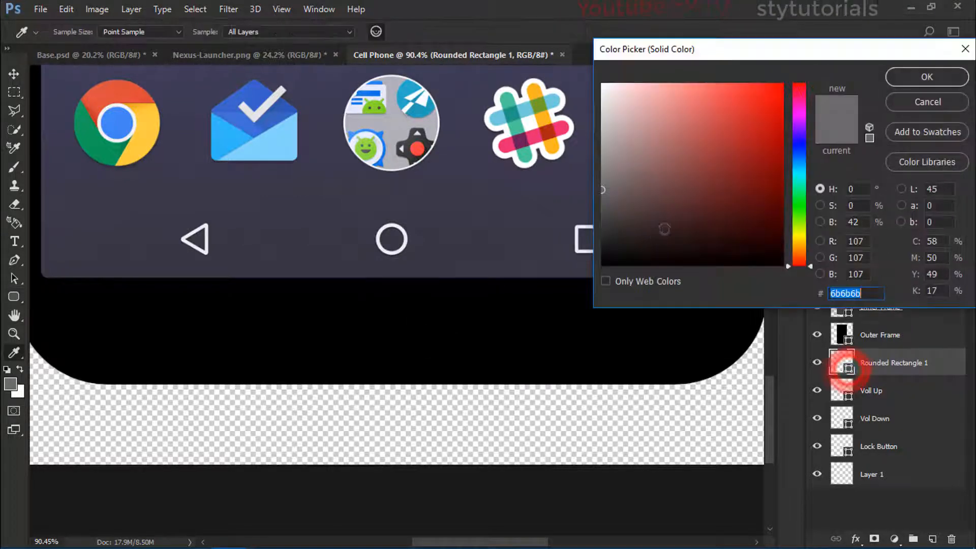
{"action": "left_click_drag", "start_coordinate": [627, 197], "coordinate": [581, 114]}
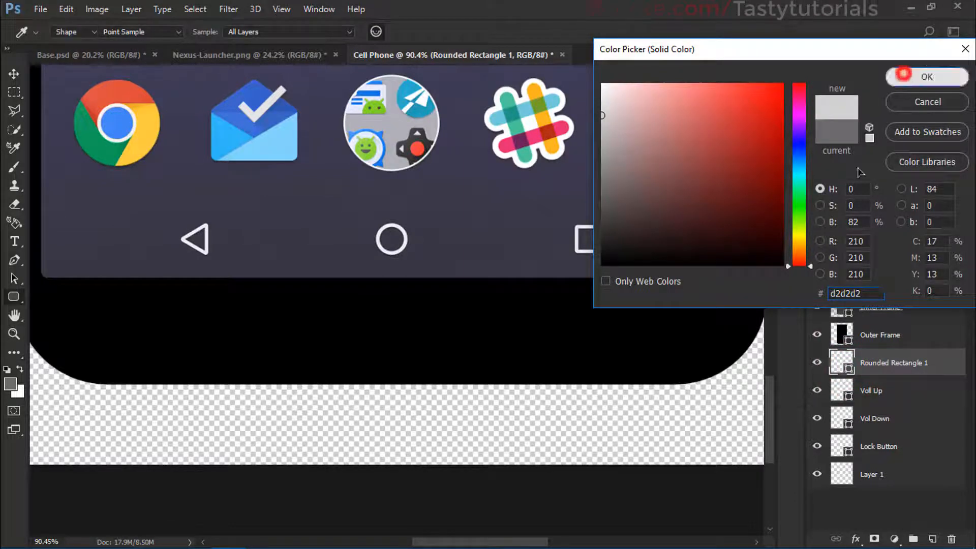
{"action": "left_click", "coordinate": [910, 76]}
{"action": "left_click_drag", "start_coordinate": [886, 351], "coordinate": [881, 269]}
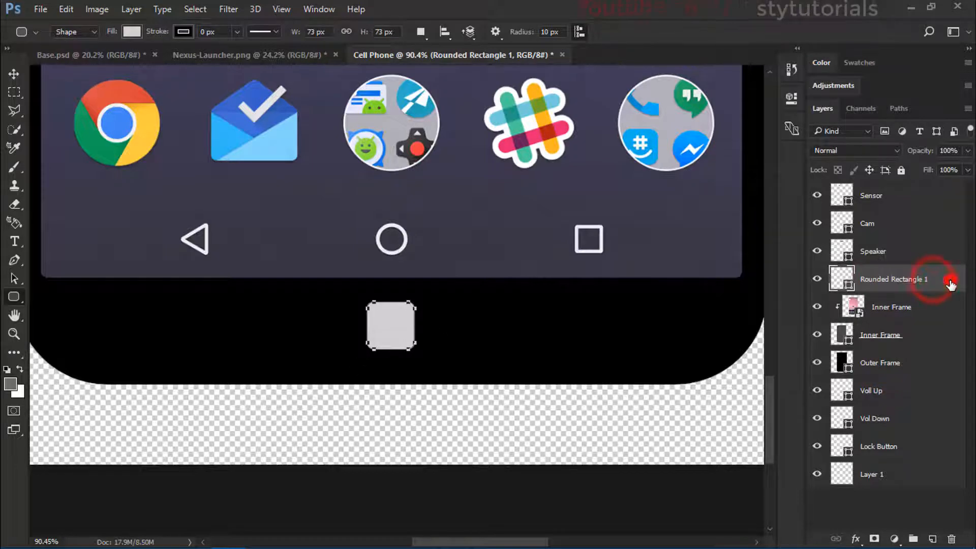
Step: Add a white 3 px stroke layer effect to the bezel button, comparing Inside and Center positions and keeping Center
{"action": "double_click", "coordinate": [950, 280]}
{"action": "left_click_drag", "start_coordinate": [526, 65], "coordinate": [872, 82]}
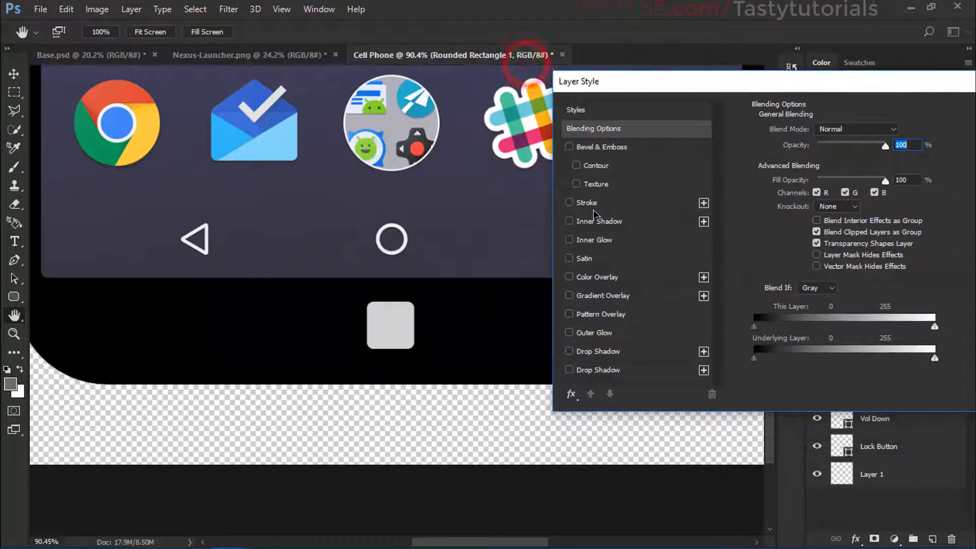
{"action": "left_click", "coordinate": [587, 203]}
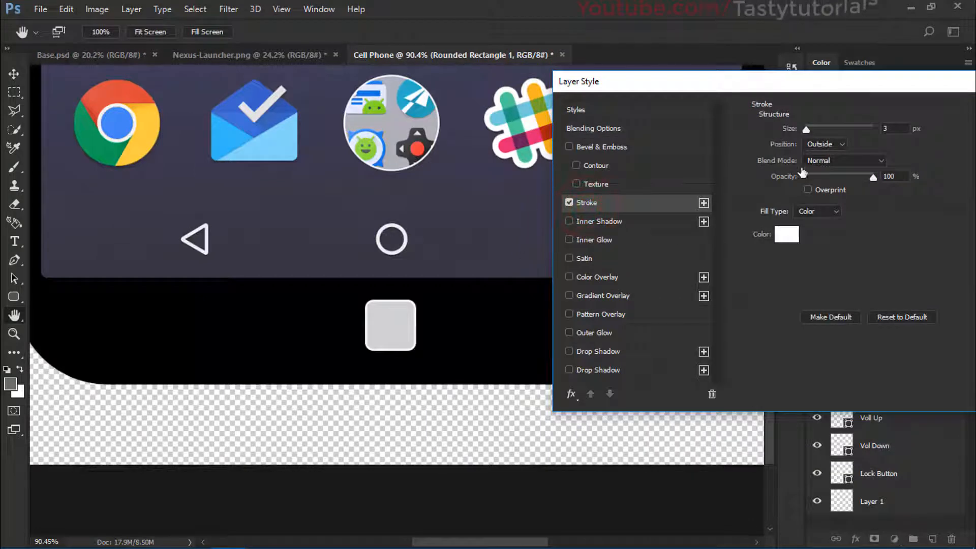
{"action": "left_click", "coordinate": [841, 144]}
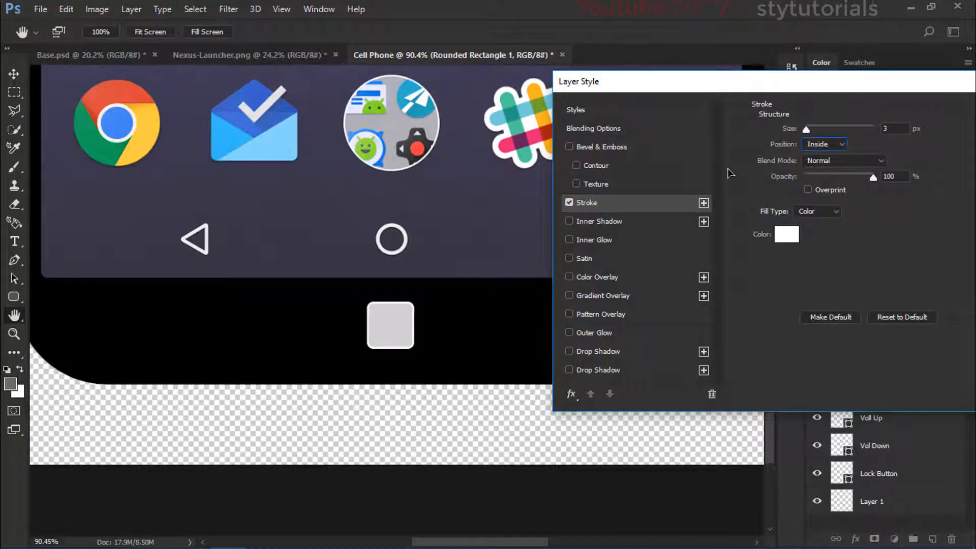
{"action": "left_click", "coordinate": [570, 202]}
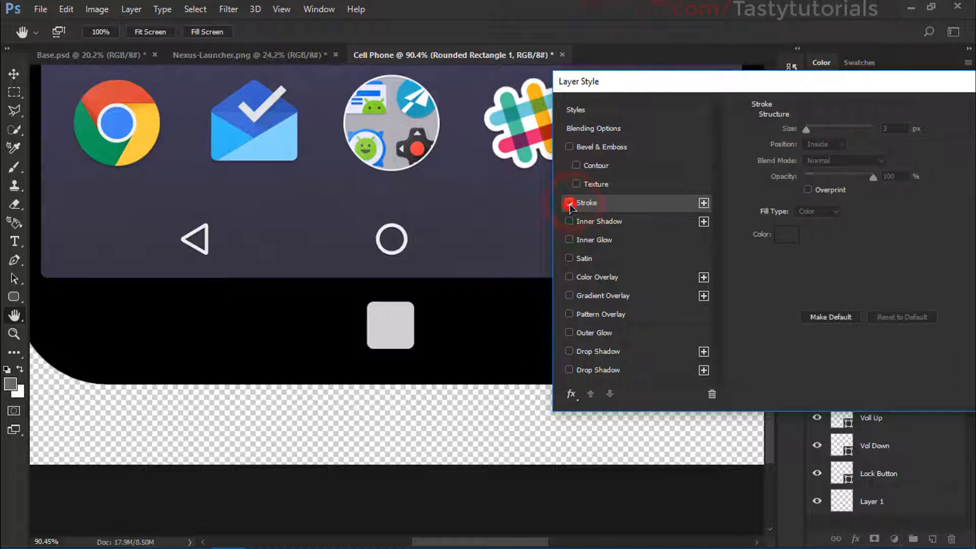
{"action": "left_click", "coordinate": [570, 202]}
{"action": "left_click", "coordinate": [838, 144]}
{"action": "left_click", "coordinate": [823, 173]}
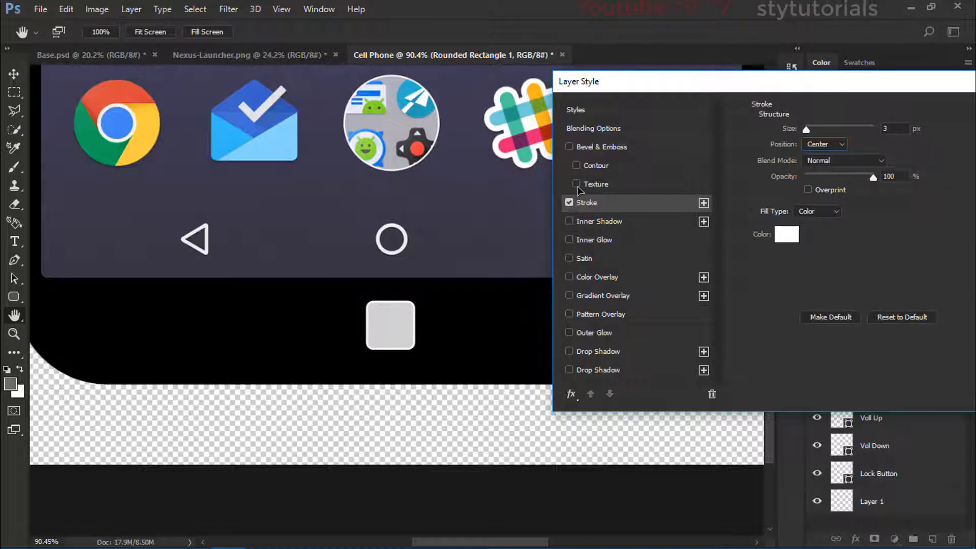
{"action": "left_click", "coordinate": [569, 202]}
{"action": "left_click", "coordinate": [569, 202]}
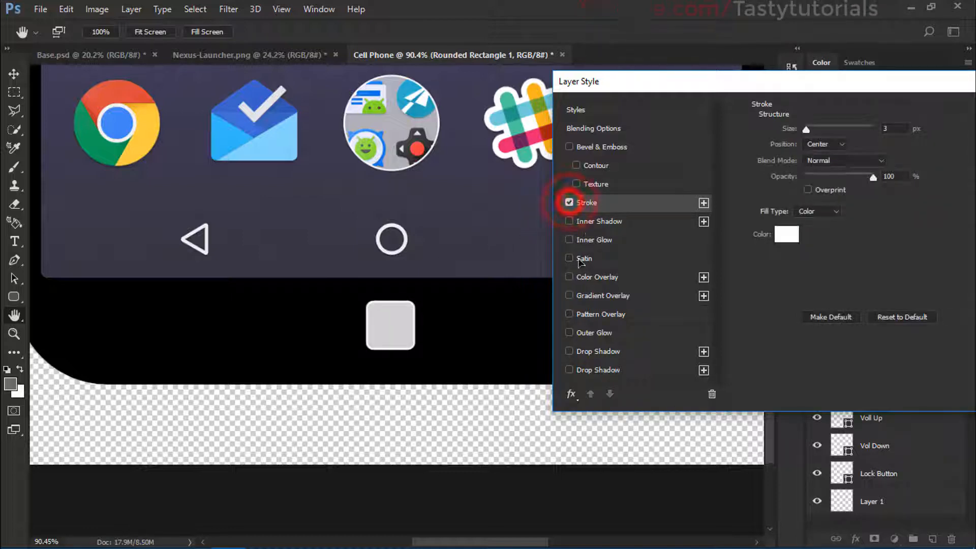
Step: Add a second stroke effect to the bezel button, positioned Inside, coloured black and 7 px wide
{"action": "left_click", "coordinate": [704, 203]}
{"action": "left_click", "coordinate": [834, 145]}
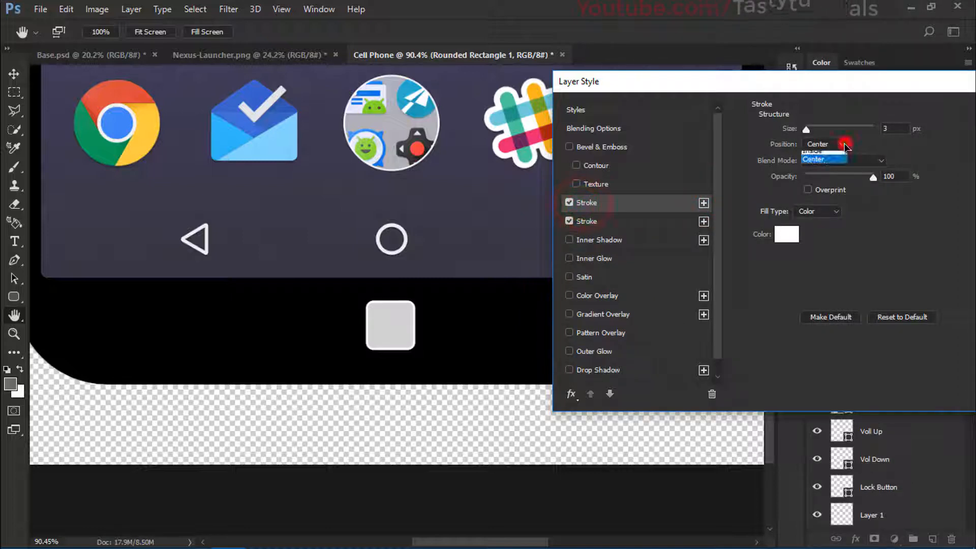
{"action": "left_click", "coordinate": [815, 156]}
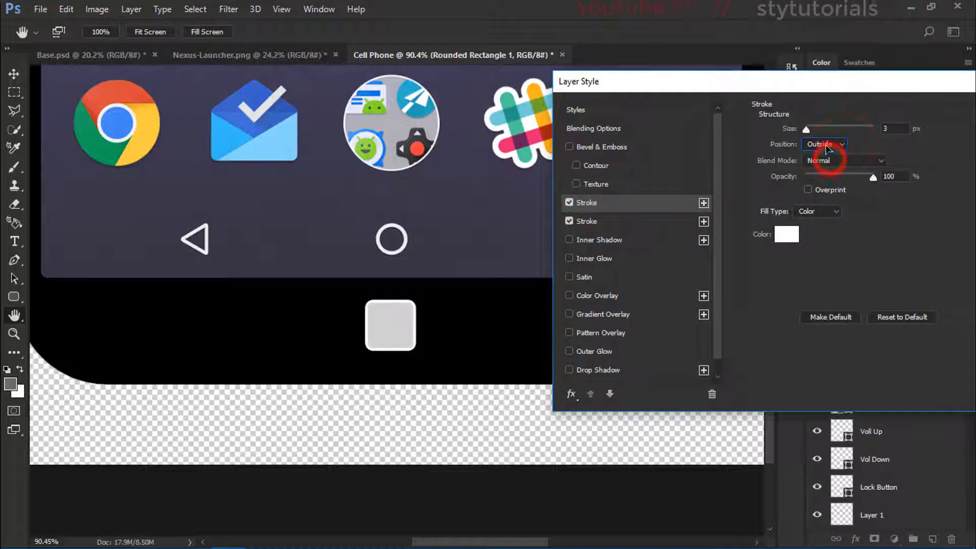
{"action": "left_click", "coordinate": [823, 144]}
{"action": "left_click", "coordinate": [812, 165]}
{"action": "left_click", "coordinate": [788, 233]}
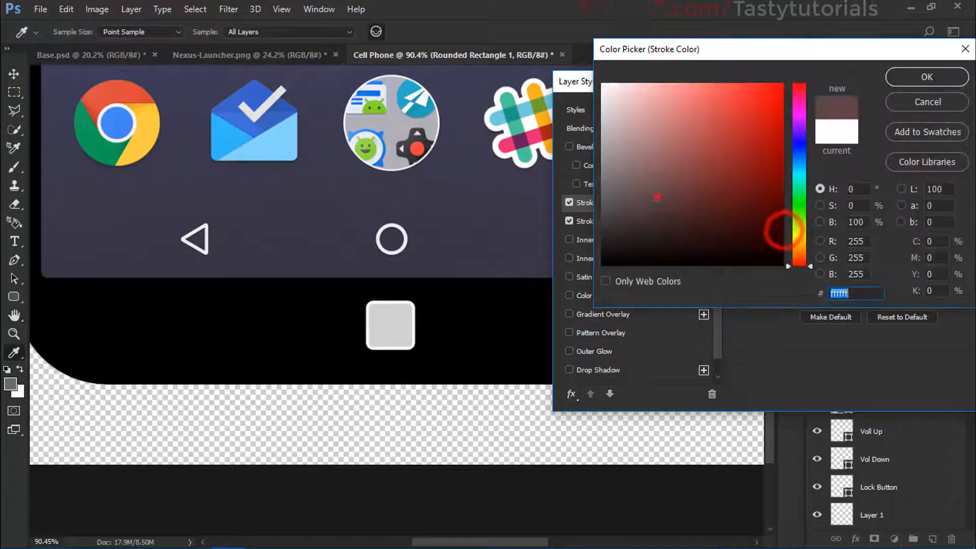
{"action": "left_click", "coordinate": [926, 81]}
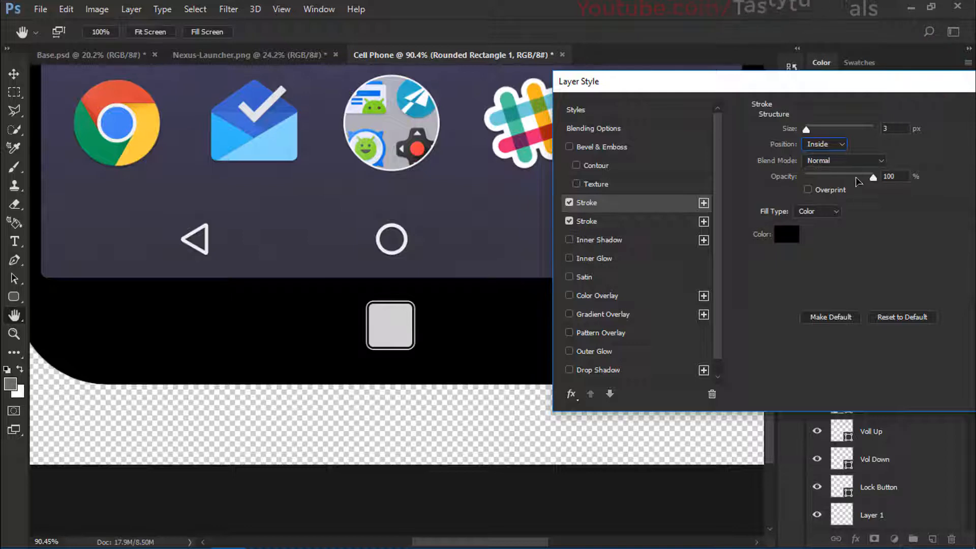
{"action": "left_click", "coordinate": [907, 131]}
{"action": "key", "text": "Up"}
{"action": "key", "text": "Up"}
{"action": "key", "text": "Up"}
{"action": "key", "text": "Up"}
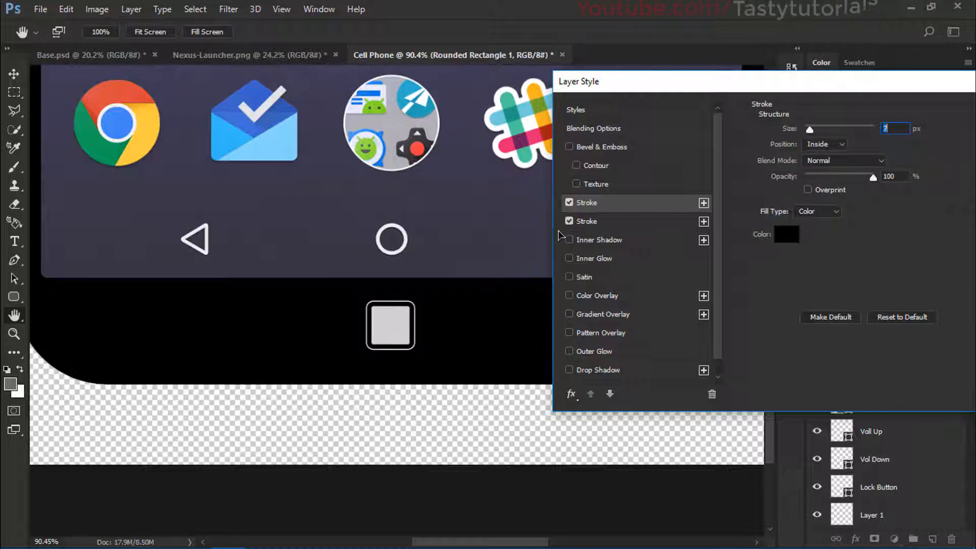
{"action": "left_click", "coordinate": [590, 222]}
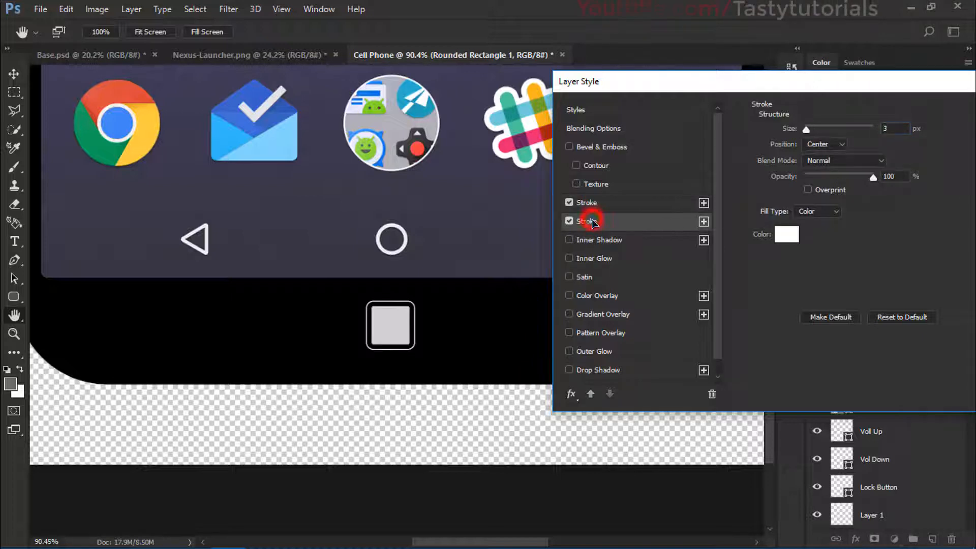
{"action": "left_click", "coordinate": [783, 240]}
{"action": "left_click_drag", "start_coordinate": [663, 204], "coordinate": [579, 303]}
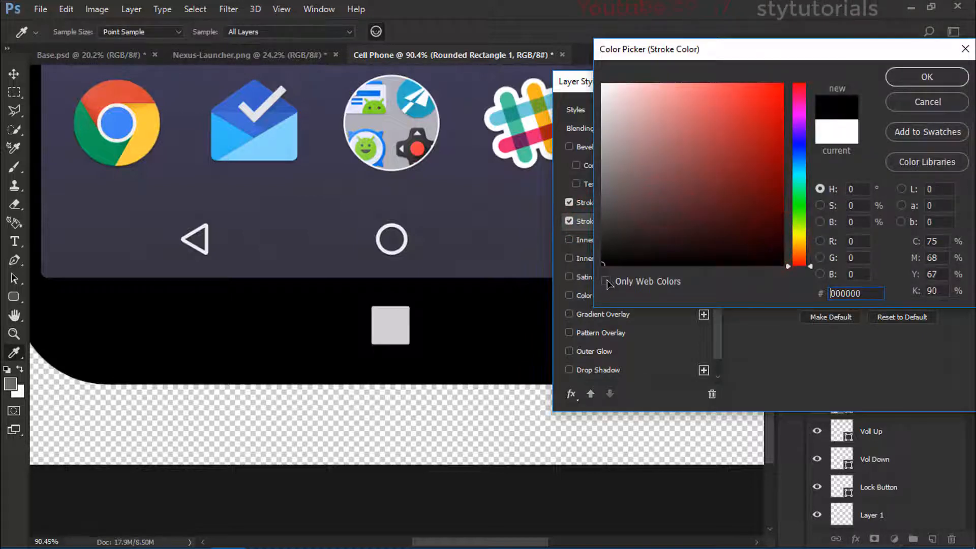
{"action": "left_click", "coordinate": [904, 103]}
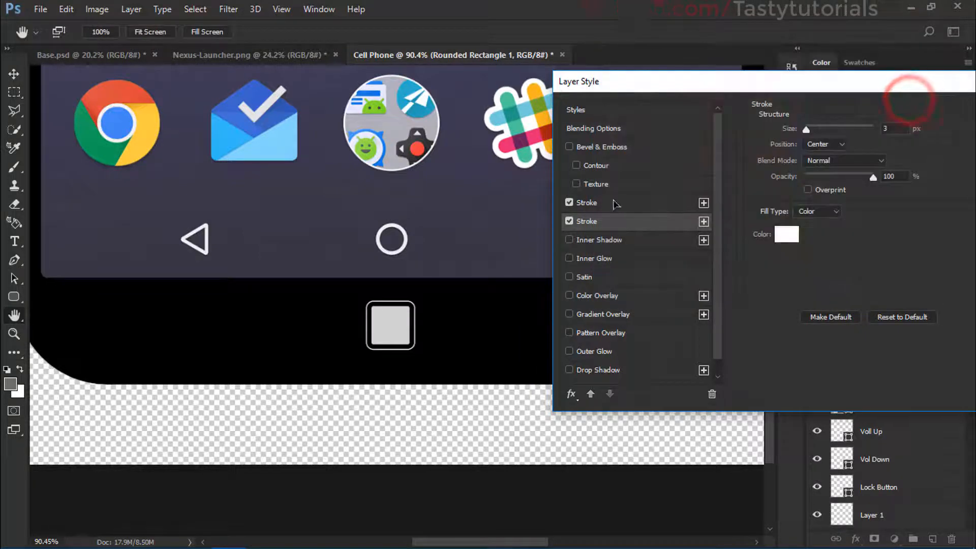
Step: Change the 7 px inside stroke's colour to grey #6a6565
{"action": "left_click", "coordinate": [587, 203]}
{"action": "left_click", "coordinate": [787, 233]}
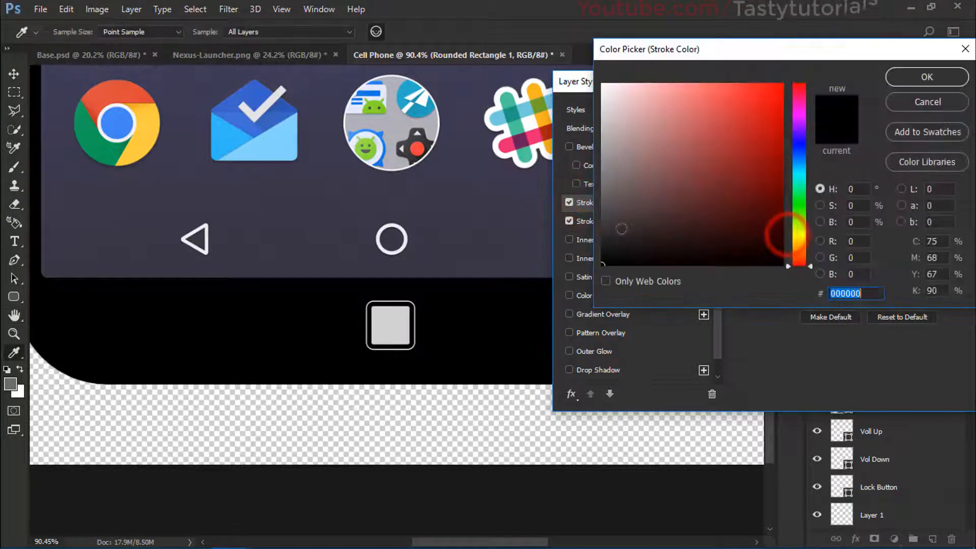
{"action": "mouse_move", "coordinate": [624, 229]}
{"action": "left_mouse_down"}
{"action": "mouse_move", "coordinate": [602, 167]}
{"action": "mouse_move", "coordinate": [611, 190]}
{"action": "left_mouse_up"}
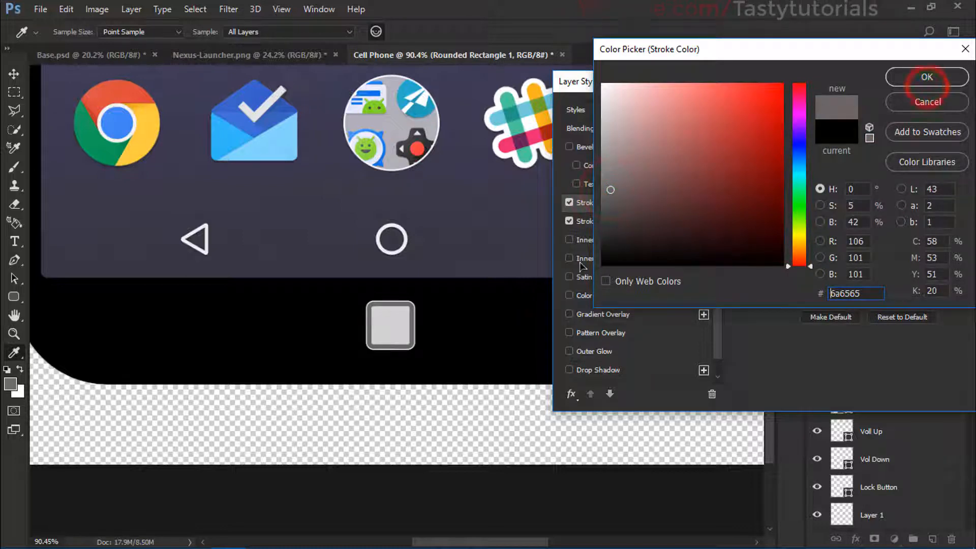
{"action": "left_click", "coordinate": [917, 73]}
{"action": "scroll", "coordinate": [398, 304], "scroll_direction": "down", "scroll_amount": 6}
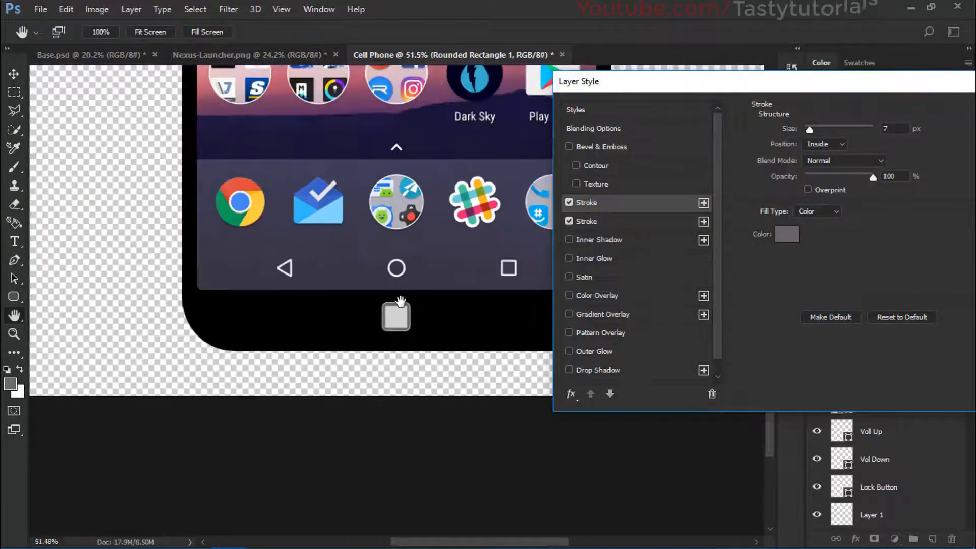
{"action": "scroll", "coordinate": [398, 325], "scroll_direction": "up", "scroll_amount": 5}
{"action": "left_click_drag", "start_coordinate": [927, 90], "coordinate": [898, 90]}
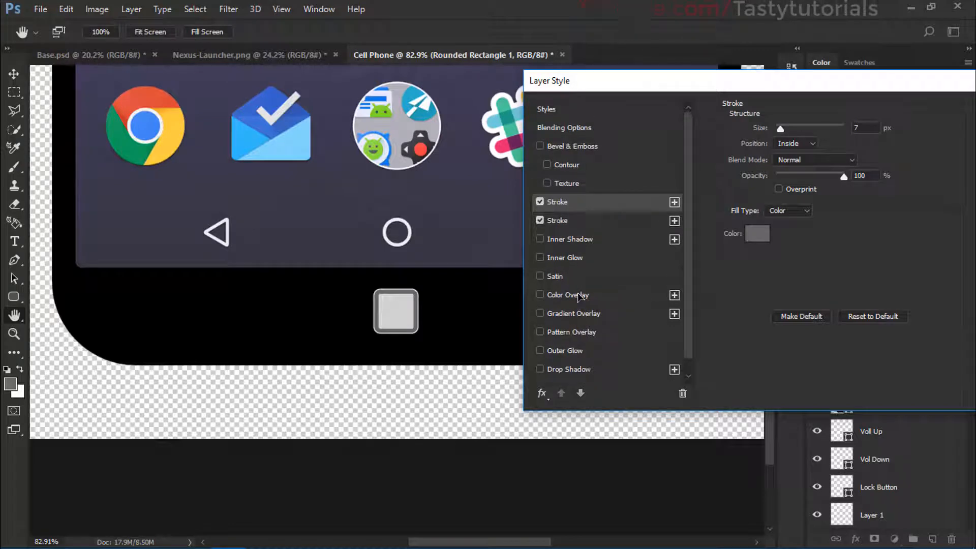
Step: Add a black #000000 color overlay with Normal blending and 100% opacity to the bezel button and apply the layer style
{"action": "scroll", "coordinate": [565, 302], "scroll_direction": "down", "scroll_amount": 1}
{"action": "left_click", "coordinate": [566, 280]}
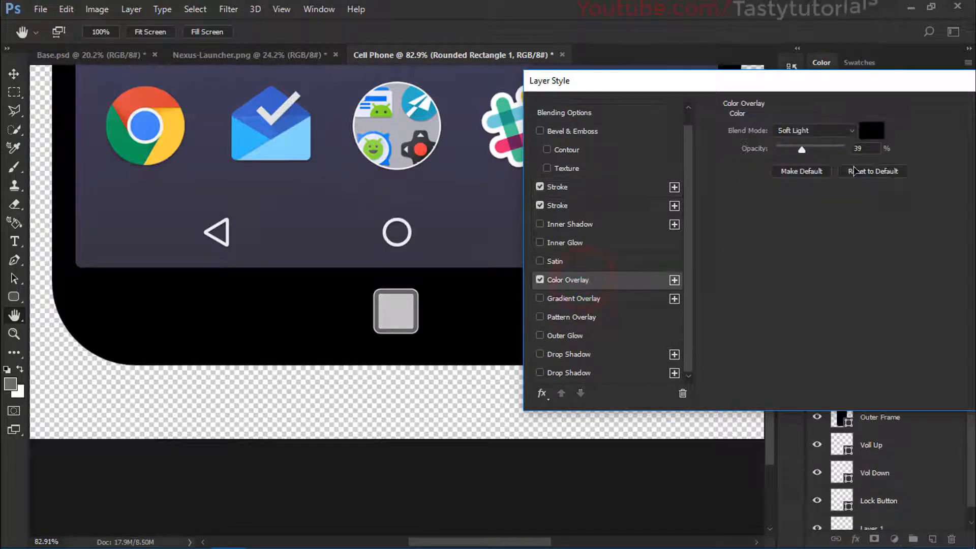
{"action": "left_click", "coordinate": [813, 134]}
{"action": "left_click", "coordinate": [809, 153]}
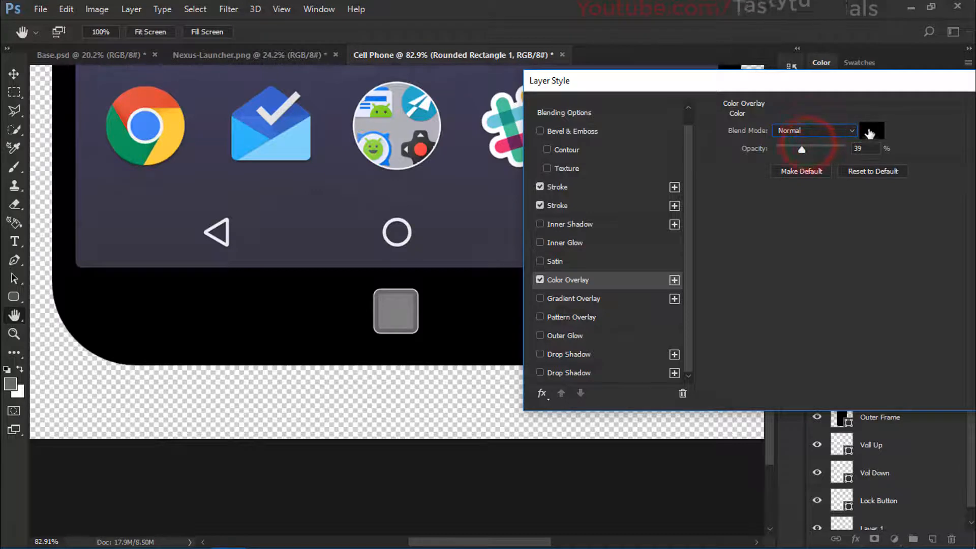
{"action": "left_click", "coordinate": [871, 130]}
{"action": "left_click_drag", "start_coordinate": [689, 148], "coordinate": [600, 267]}
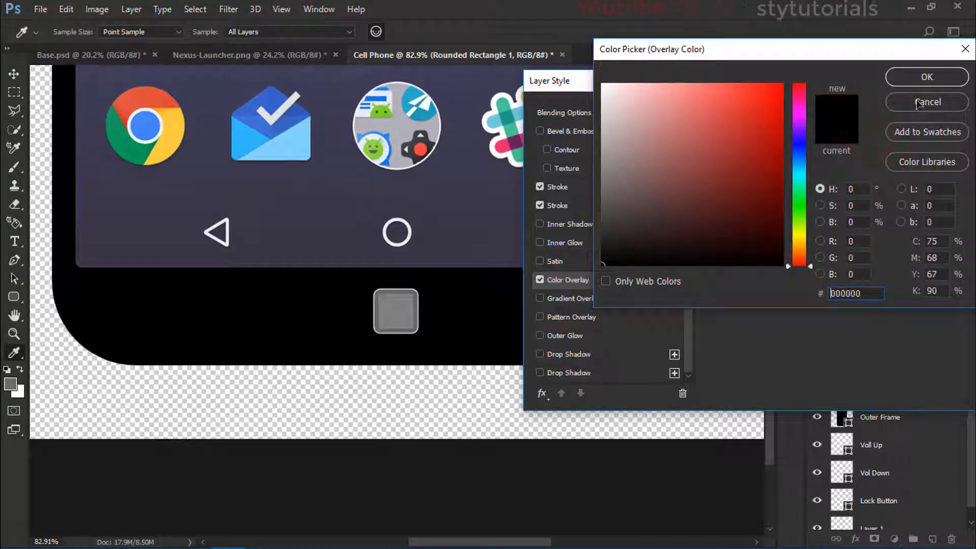
{"action": "left_click", "coordinate": [944, 72]}
{"action": "left_click_drag", "start_coordinate": [806, 148], "coordinate": [919, 161]}
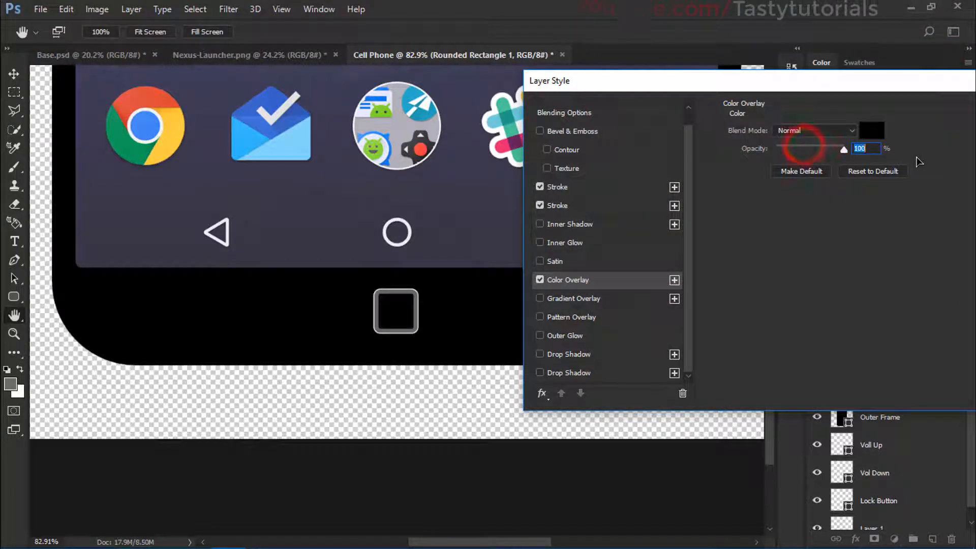
{"action": "left_click_drag", "start_coordinate": [811, 89], "coordinate": [749, 72]}
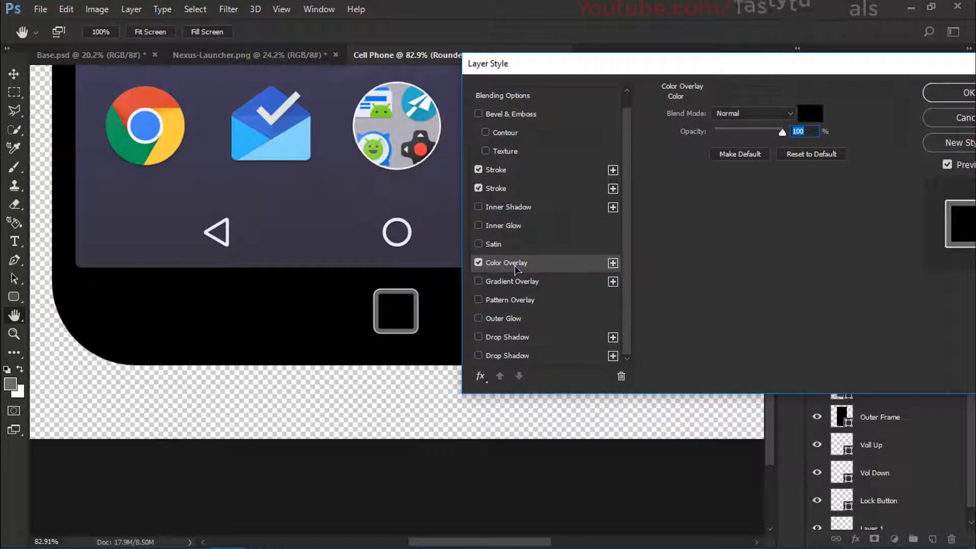
{"action": "left_click", "coordinate": [494, 189]}
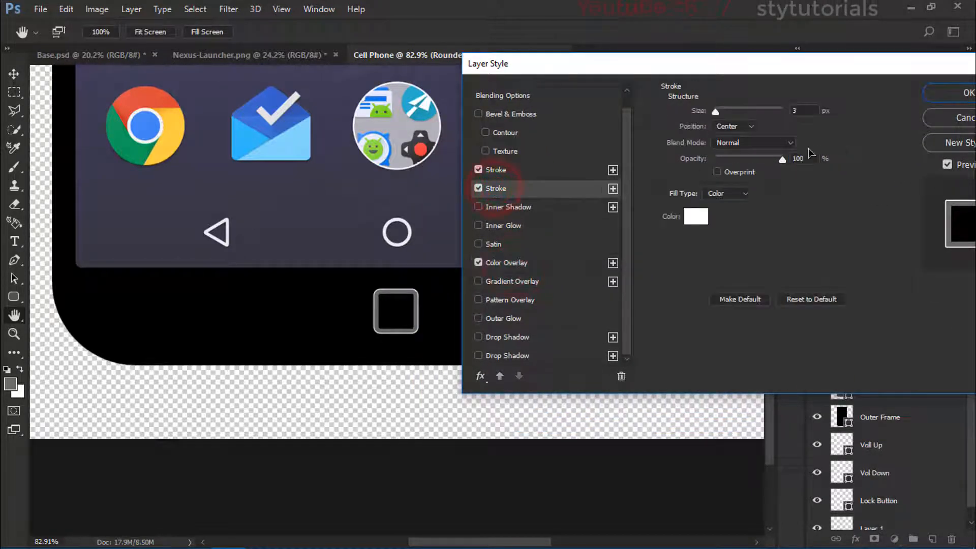
{"action": "left_click", "coordinate": [534, 173]}
{"action": "left_click_drag", "start_coordinate": [813, 65], "coordinate": [608, 125]}
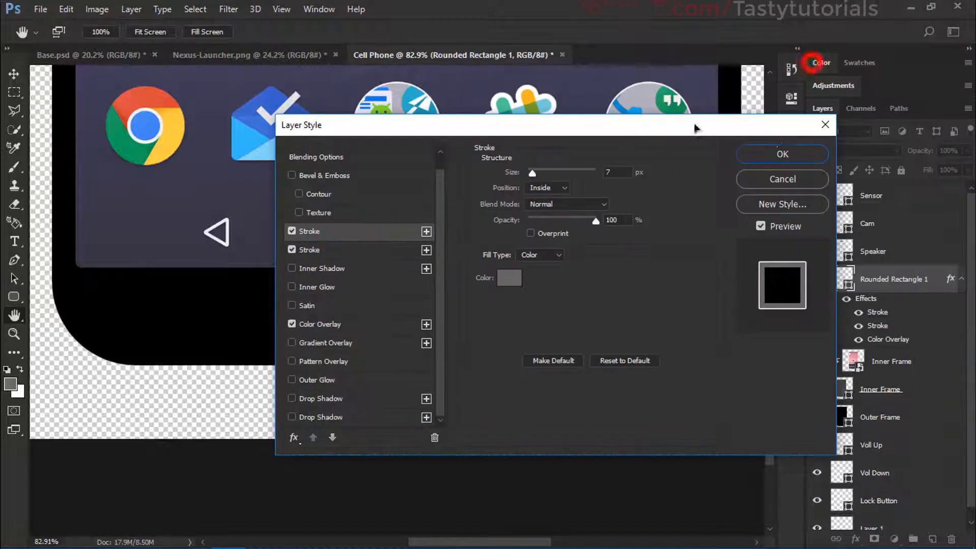
{"action": "left_click", "coordinate": [780, 152]}
Step: Set all four corner radii of the bezel button shape to 20 px
{"action": "scroll", "coordinate": [478, 353], "scroll_direction": "up", "scroll_amount": 3}
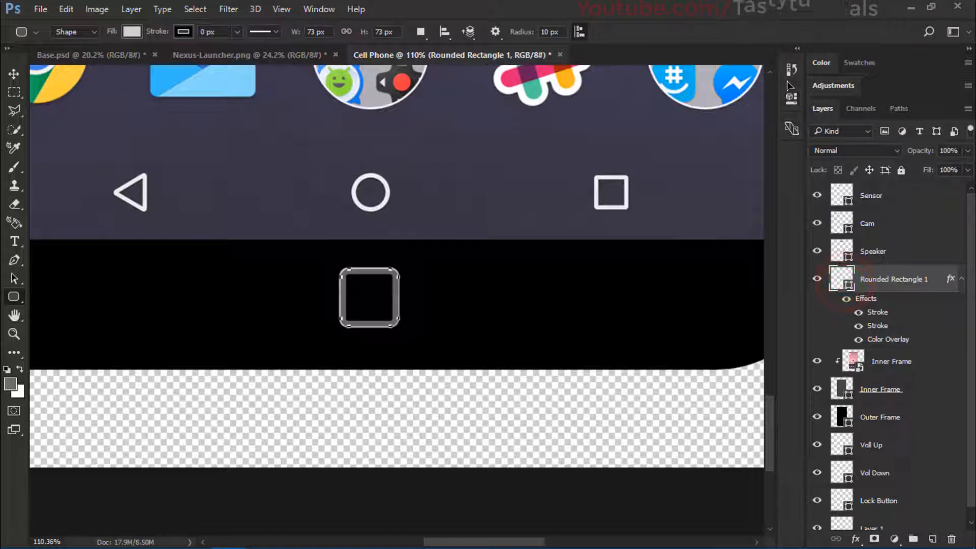
{"action": "left_click", "coordinate": [791, 98]}
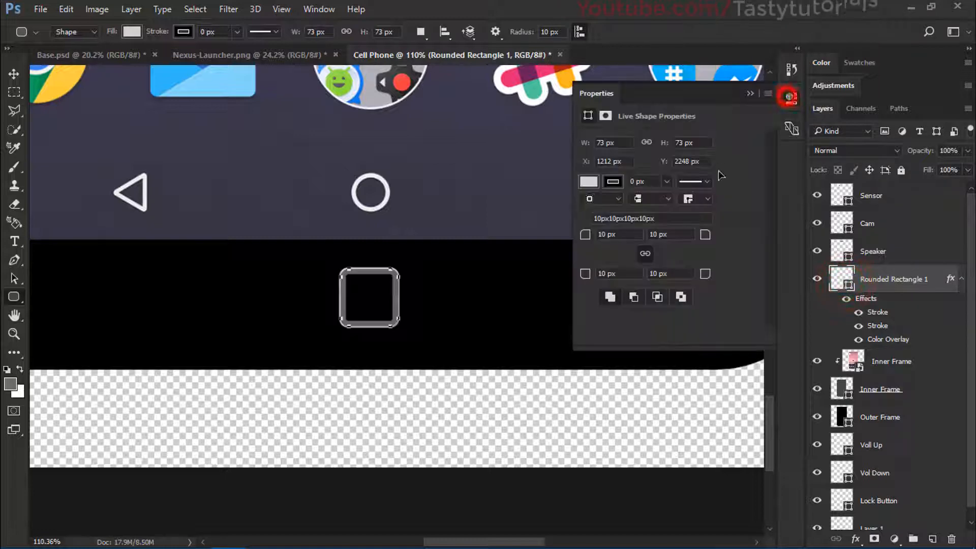
{"action": "type", "text": "20"}
{"action": "key", "text": "Return"}
{"action": "left_click", "coordinate": [594, 238]}
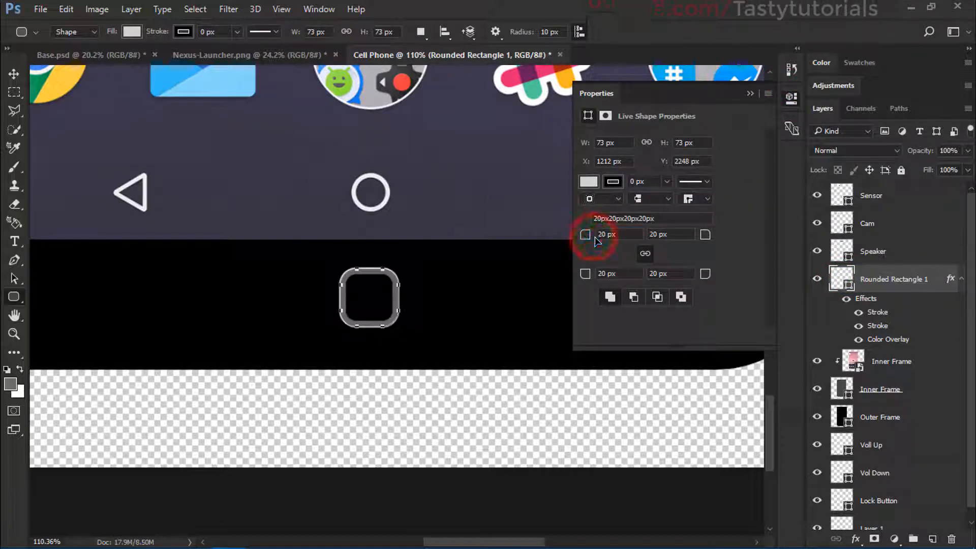
{"action": "left_click", "coordinate": [751, 94]}
Step: Scale the bezel button up proportionally to 93 x 93 px with Free Transform
{"action": "scroll", "coordinate": [422, 355], "scroll_direction": "down", "scroll_amount": 5}
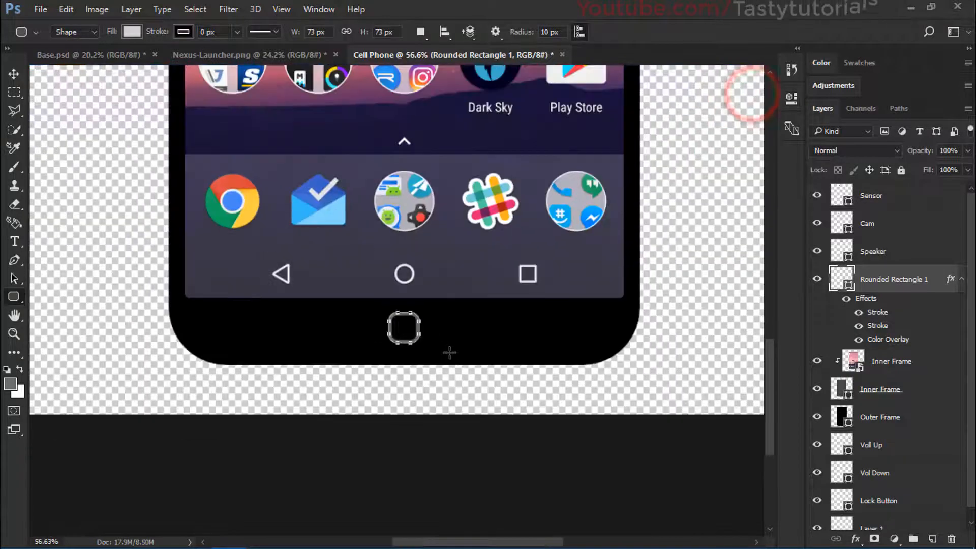
{"action": "scroll", "coordinate": [410, 353], "scroll_direction": "up", "scroll_amount": 3}
{"action": "key", "text": "ctrl+t"}
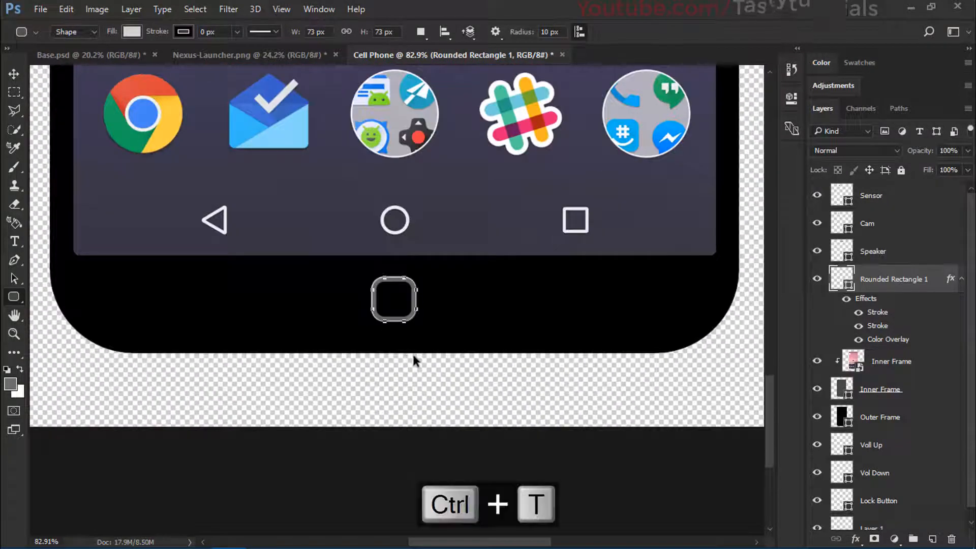
{"action": "scroll", "coordinate": [413, 356], "scroll_direction": "up", "scroll_amount": 2}
{"action": "left_click_drag", "start_coordinate": [422, 319], "coordinate": [433, 322]}
{"action": "double_click", "coordinate": [407, 269]}
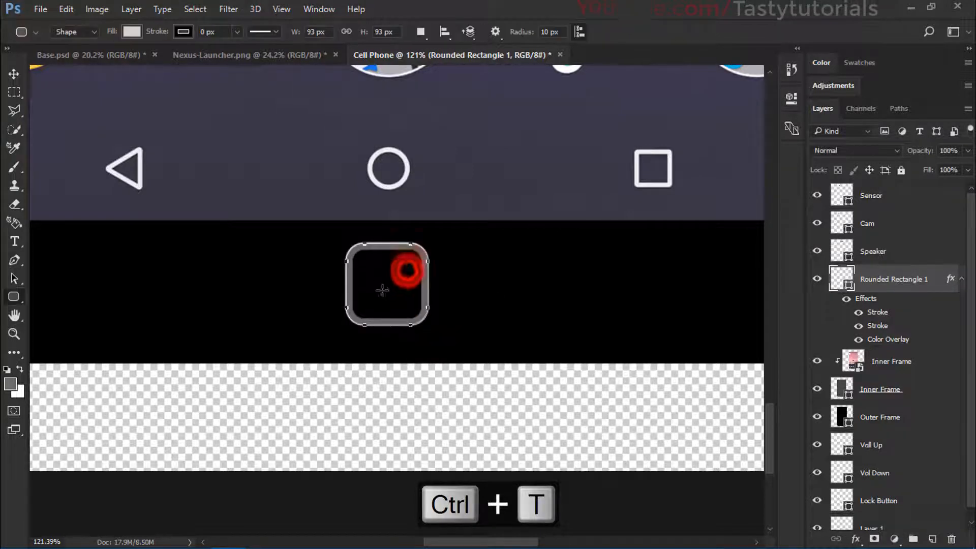
Step: Move the rounded bezel button slightly down into the middle of the bottom bezel and centre it horizontally on the canvas
{"action": "scroll", "coordinate": [385, 295], "scroll_direction": "down", "scroll_amount": 2}
{"action": "left_click_drag", "start_coordinate": [407, 273], "coordinate": [410, 285]}
{"action": "scroll", "coordinate": [386, 305], "scroll_direction": "down", "scroll_amount": 5}
{"action": "key", "text": "ctrl+a"}
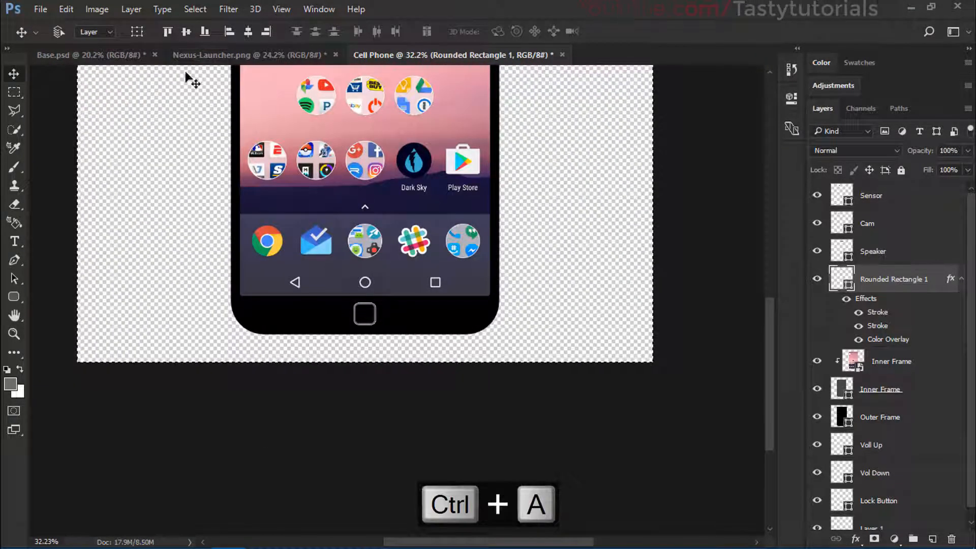
{"action": "left_click", "coordinate": [186, 33]}
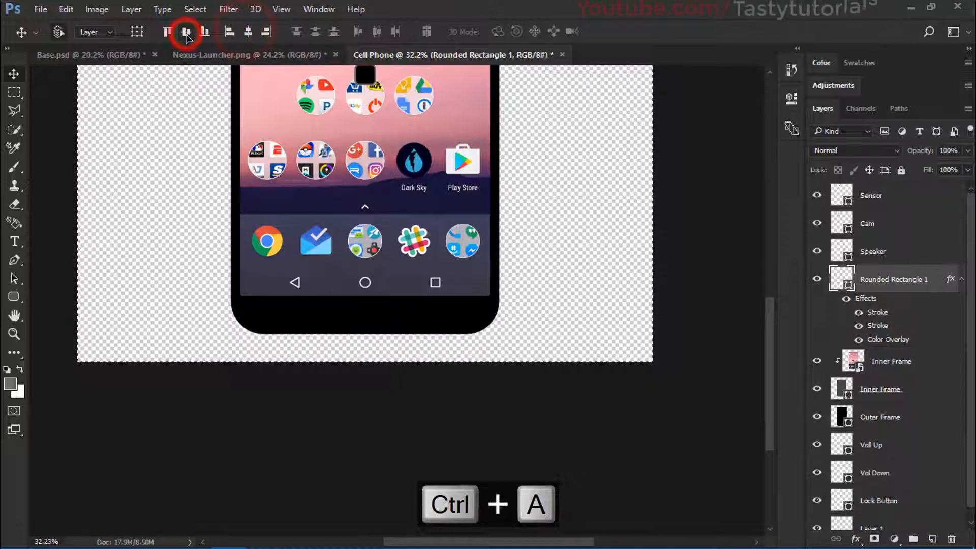
{"action": "key", "text": "ctrl+z"}
{"action": "key", "text": "ctrl+d"}
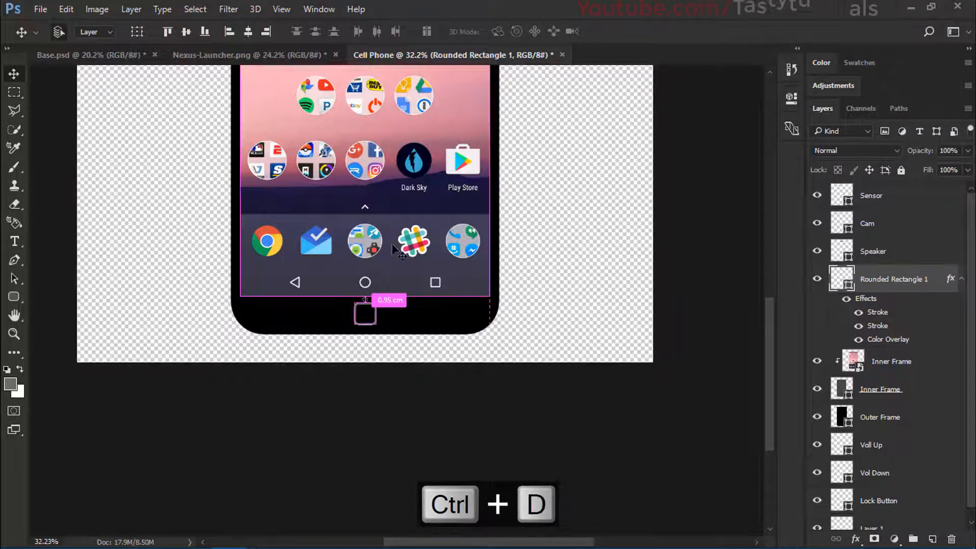
Step: Scale the rounded bezel button down slightly around its centre with Free Transform
{"action": "scroll", "coordinate": [364, 337], "scroll_direction": "up", "scroll_amount": 2}
{"action": "key", "text": "ctrl+t"}
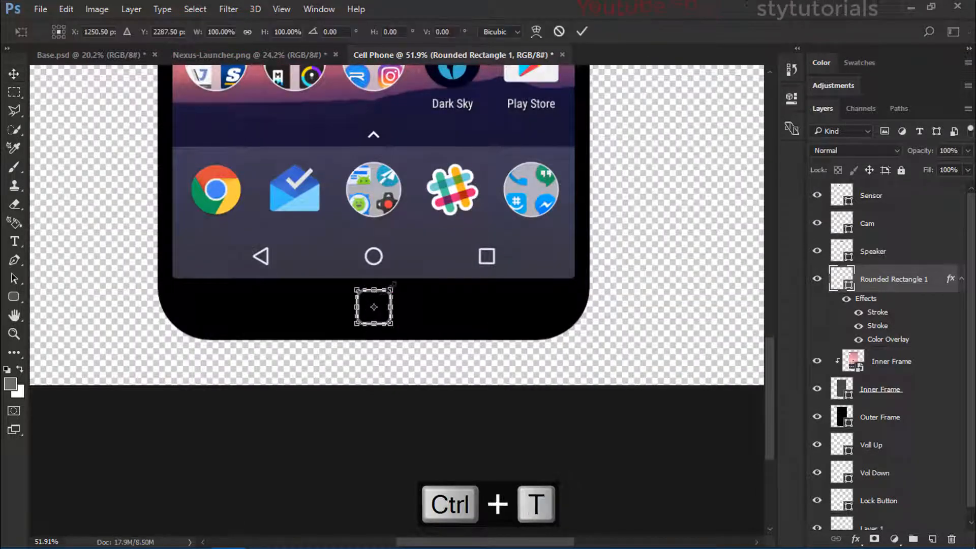
{"action": "scroll", "coordinate": [373, 315], "scroll_direction": "up", "scroll_amount": 4}
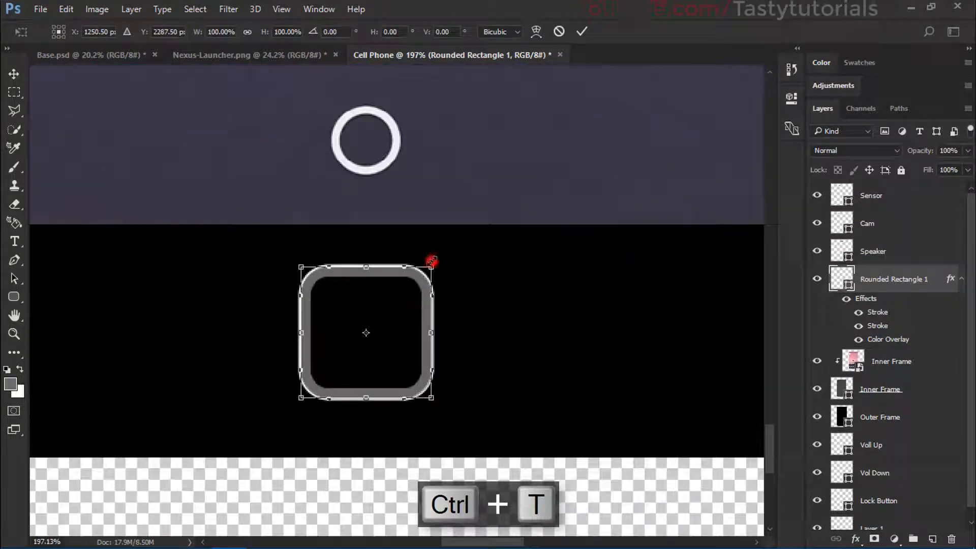
{"action": "left_click_drag", "start_coordinate": [431, 262], "coordinate": [428, 265]}
{"action": "double_click", "coordinate": [399, 292]}
{"action": "scroll", "coordinate": [364, 303], "scroll_direction": "down", "scroll_amount": 5}
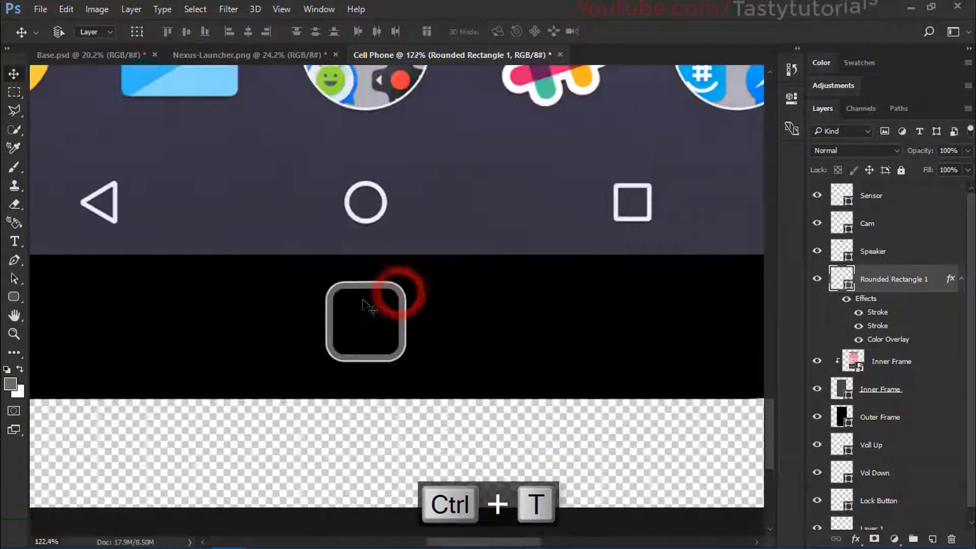
Step: Collapse the bezel button layer's effects, rename the layer Home Button, and toggle its visibility off and on
{"action": "scroll", "coordinate": [364, 303], "scroll_direction": "down", "scroll_amount": 7}
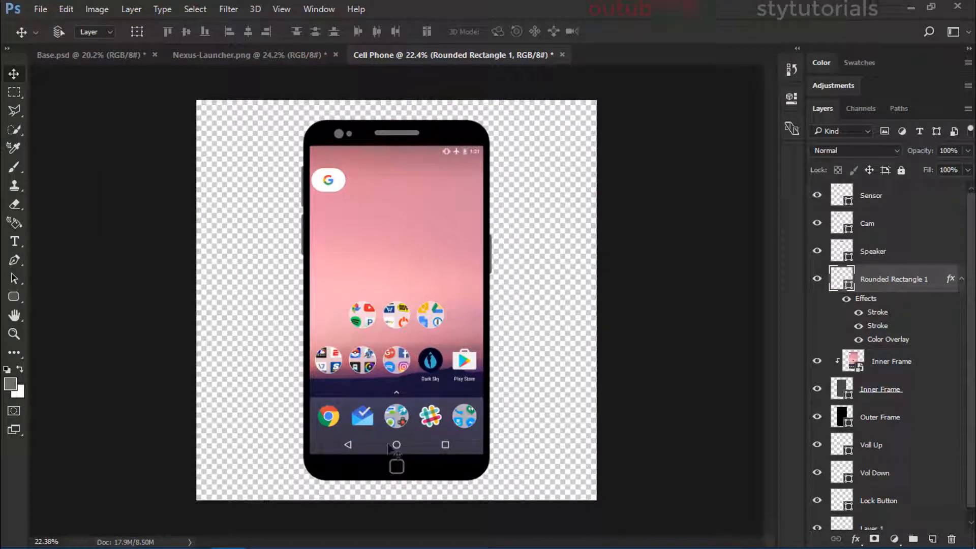
{"action": "scroll", "coordinate": [417, 500], "scroll_direction": "up", "scroll_amount": 5}
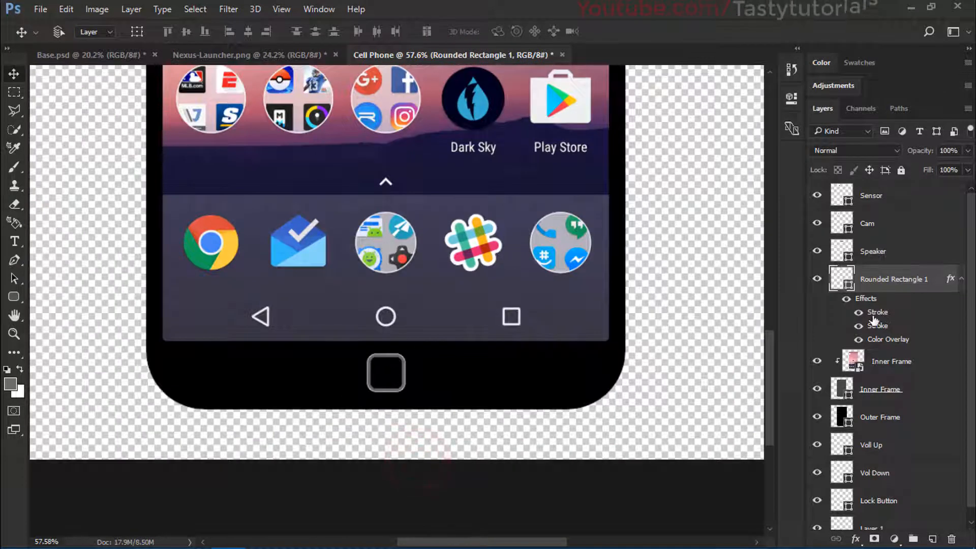
{"action": "left_click", "coordinate": [960, 279]}
{"action": "double_click", "coordinate": [895, 280]}
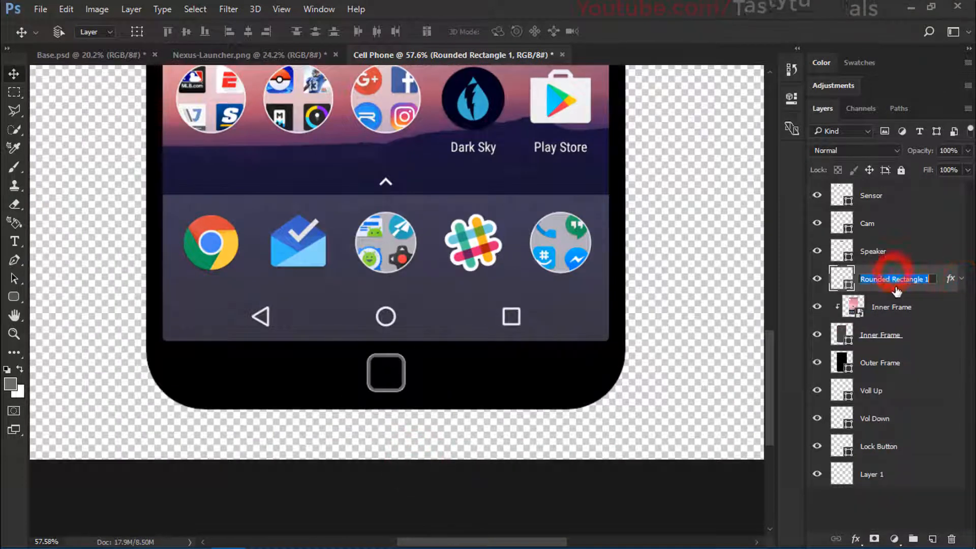
{"action": "type", "text": "Home B"}
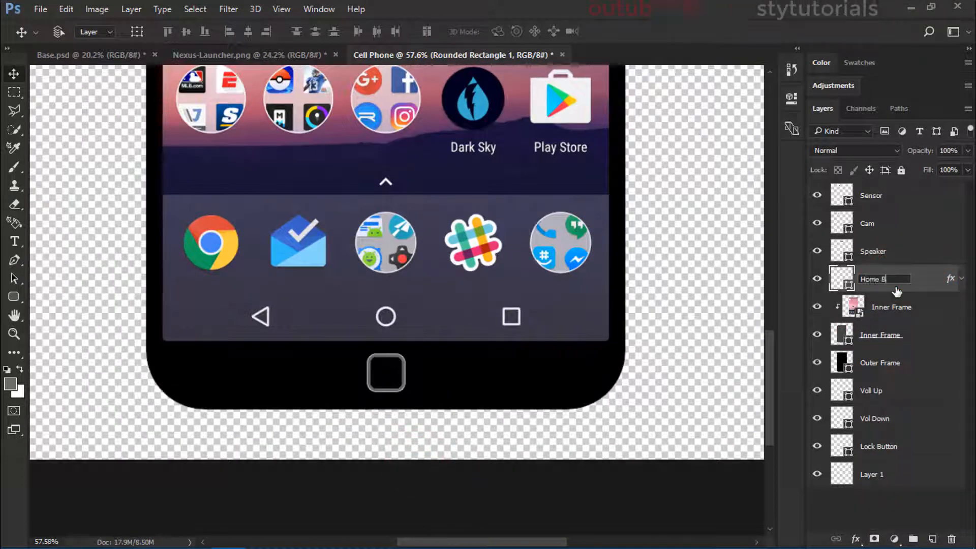
{"action": "type", "text": "utton"}
{"action": "key", "text": "Return"}
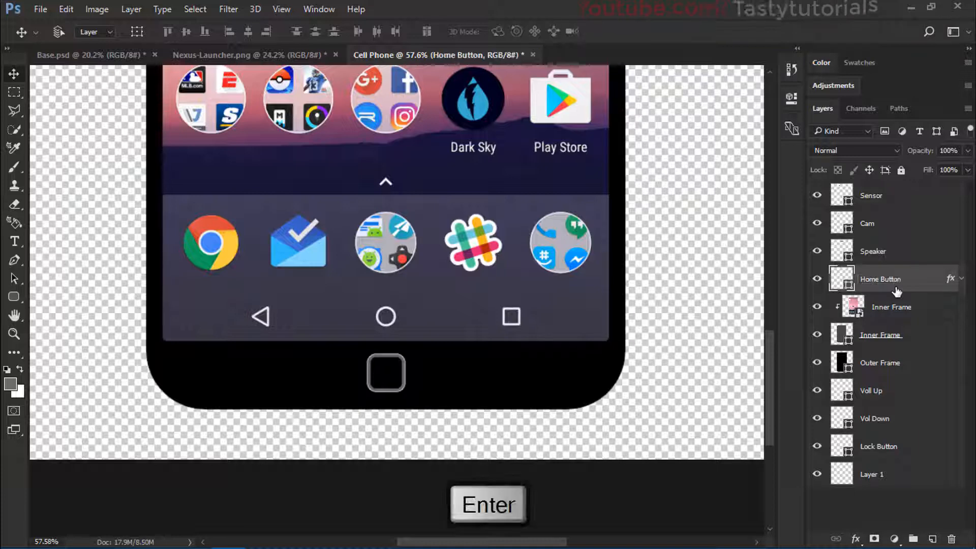
{"action": "left_click", "coordinate": [820, 278]}
{"action": "left_click", "coordinate": [820, 278]}
Step: On a new layer beneath Home Button, draw a 147 x 147 px circle around the button with the Ellipse tool
{"action": "scroll", "coordinate": [922, 395], "scroll_direction": "up", "scroll_amount": 1}
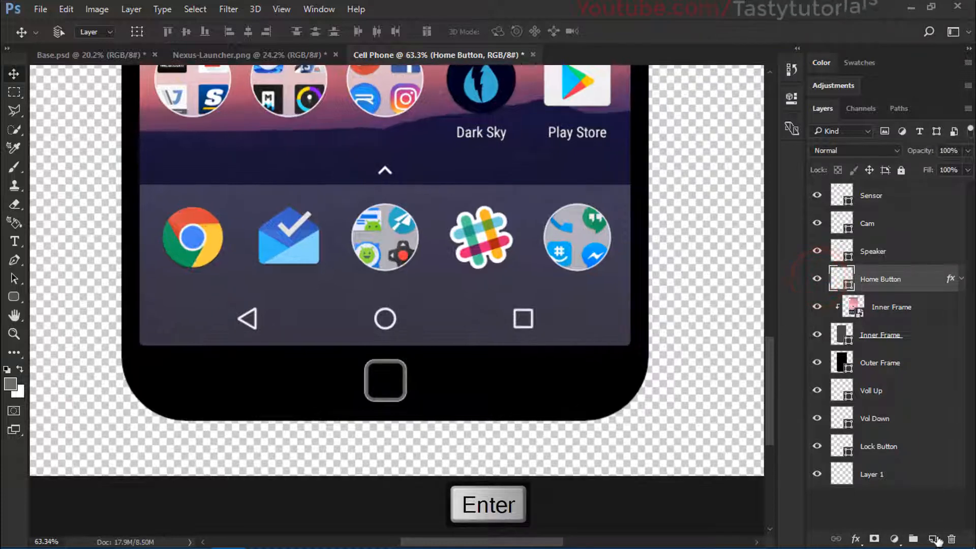
{"action": "left_click", "coordinate": [934, 539]}
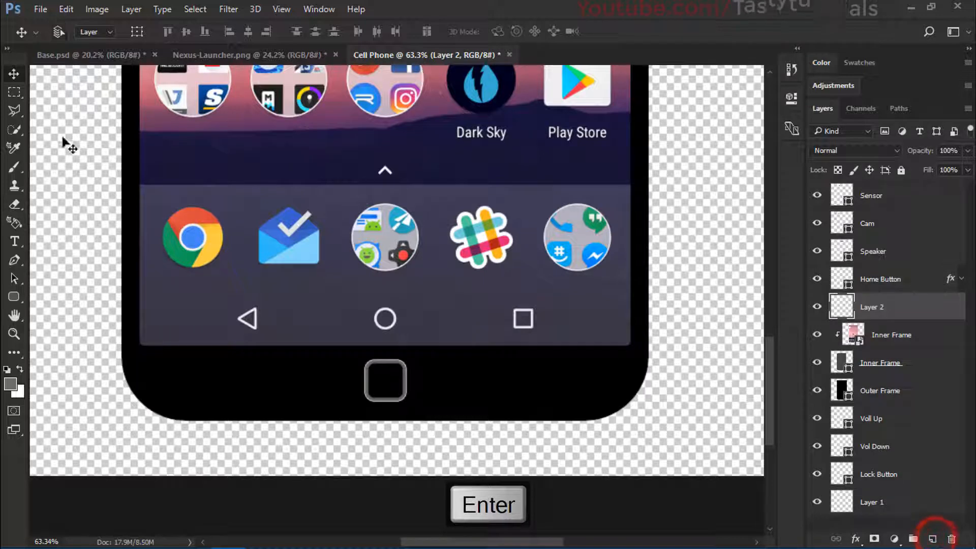
{"action": "left_click", "coordinate": [14, 298]}
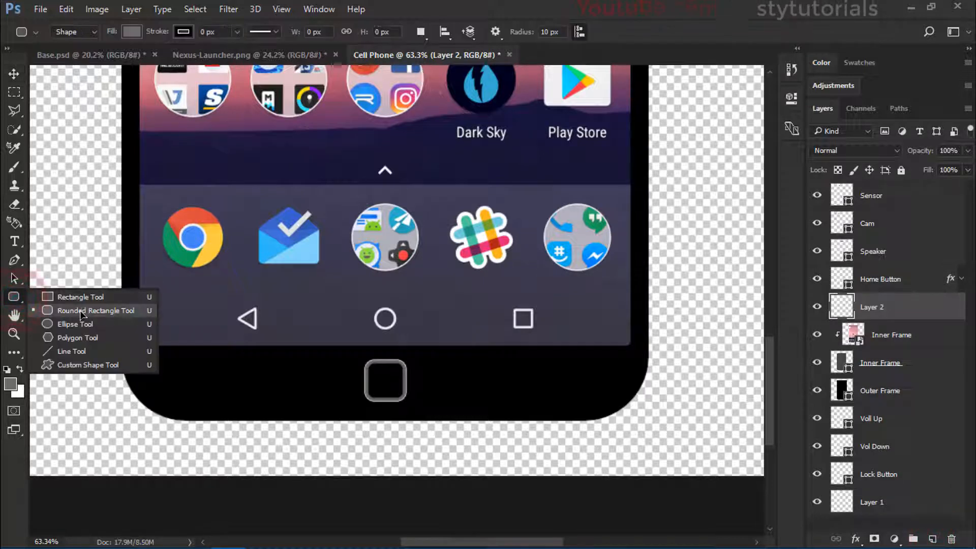
{"action": "left_click", "coordinate": [75, 323]}
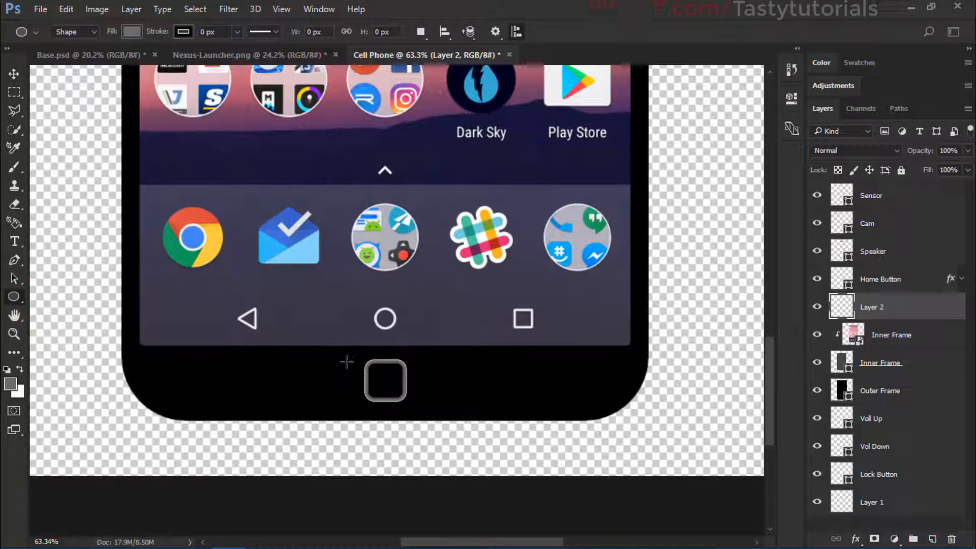
{"action": "left_click_drag", "start_coordinate": [350, 360], "coordinate": [429, 414]}
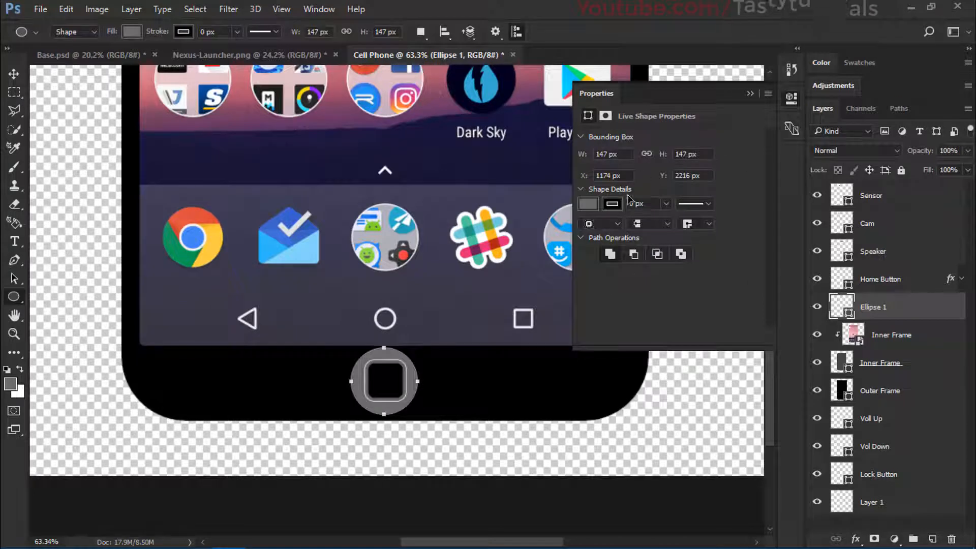
Step: Try a white and a black fill on the circle behind the home button
{"action": "left_click", "coordinate": [588, 203]}
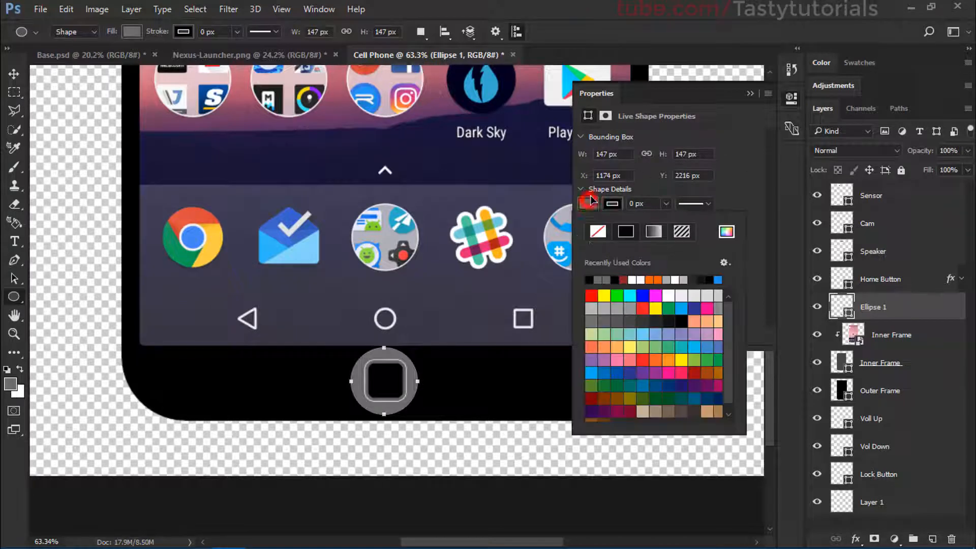
{"action": "left_click", "coordinate": [641, 280]}
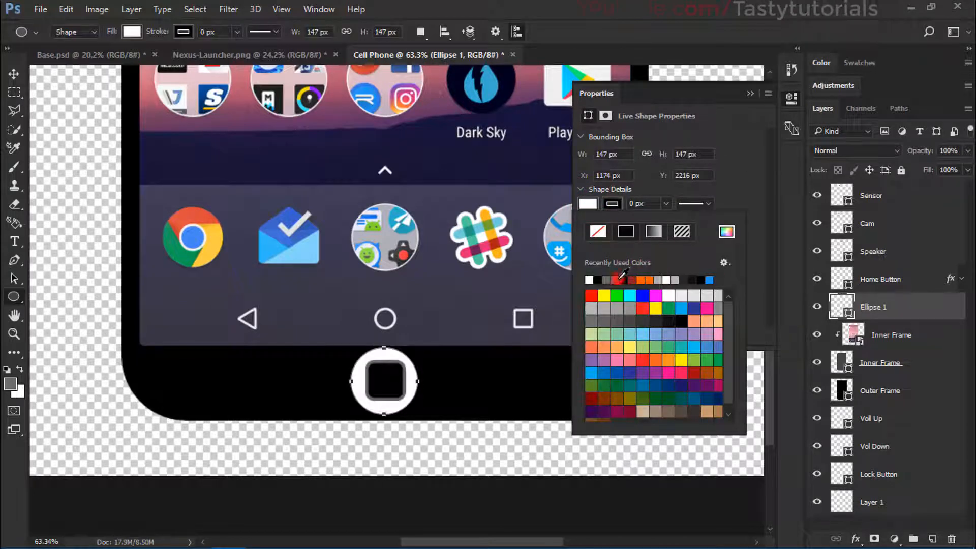
{"action": "left_click", "coordinate": [598, 279]}
{"action": "left_click", "coordinate": [735, 192]}
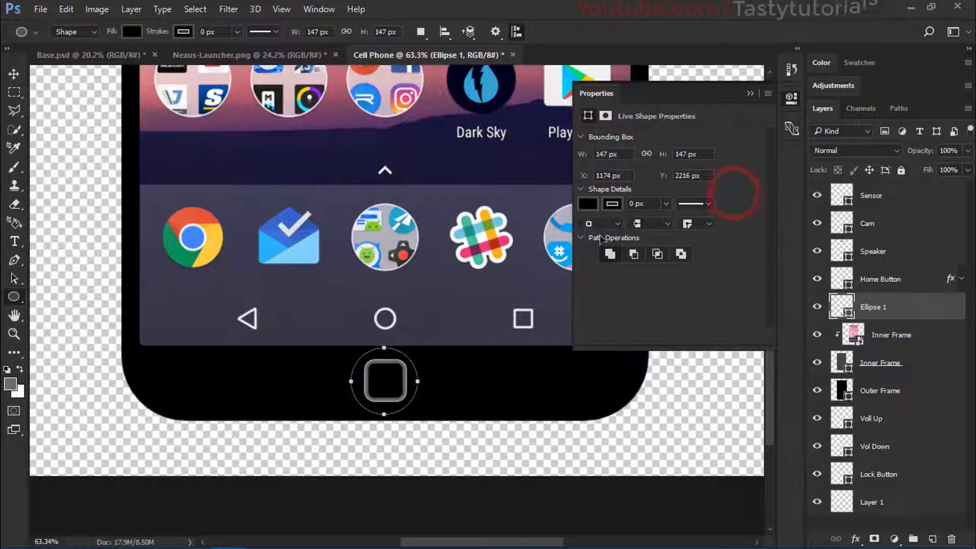
Step: Fill the circle behind the home button with a custom medium grey
{"action": "left_click", "coordinate": [592, 204]}
{"action": "left_click", "coordinate": [724, 232]}
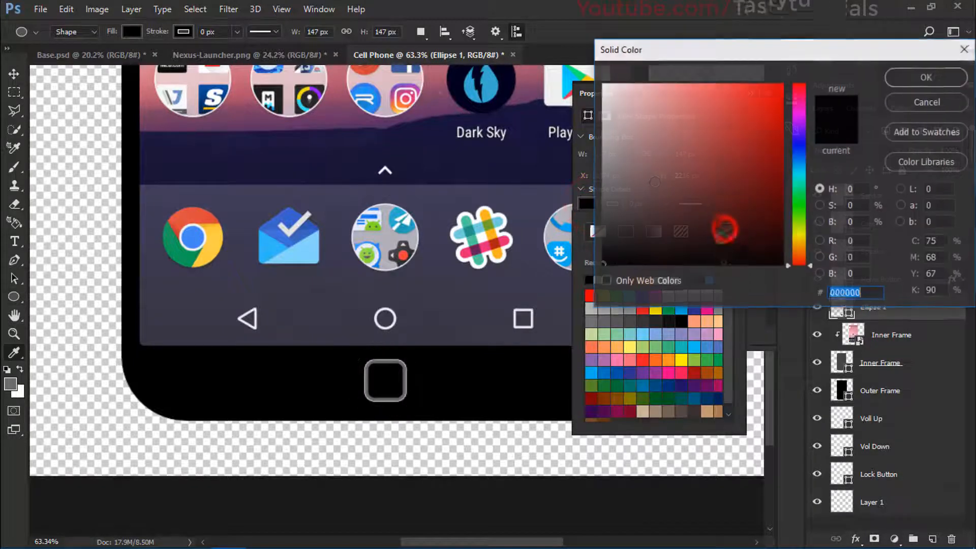
{"action": "left_click_drag", "start_coordinate": [618, 206], "coordinate": [600, 158]}
{"action": "left_click", "coordinate": [902, 77]}
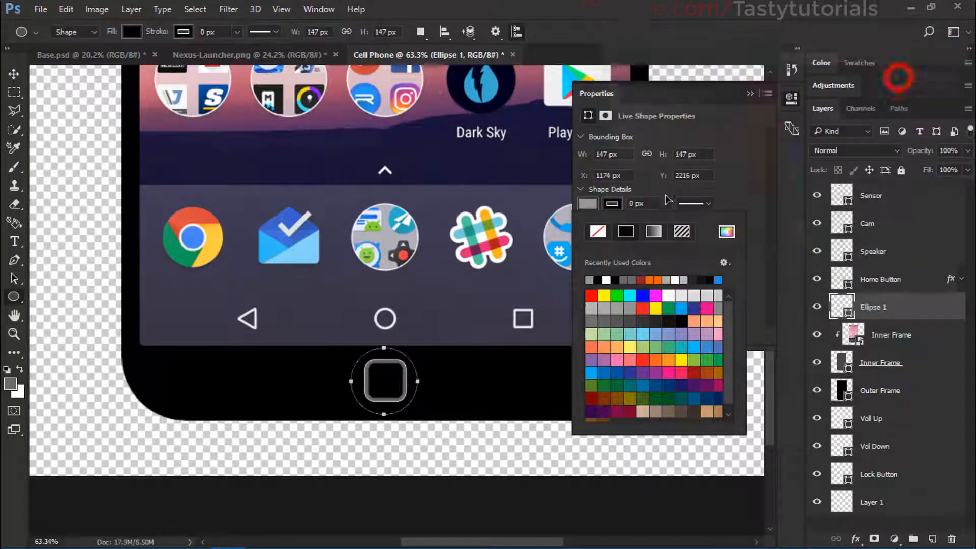
{"action": "left_click", "coordinate": [752, 95]}
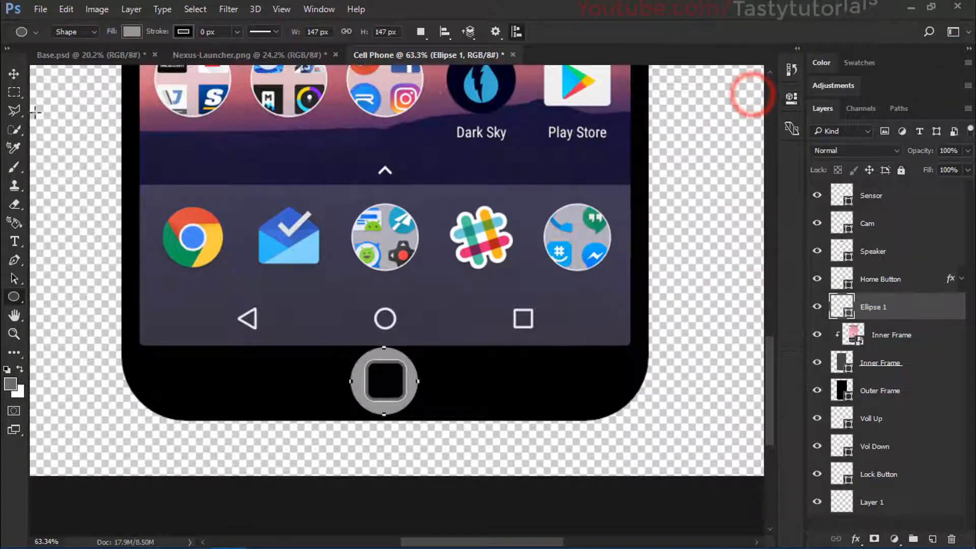
Step: Centre the grey circle horizontally on the canvas using the Move tool's alignment, then deselect
{"action": "left_click", "coordinate": [14, 74]}
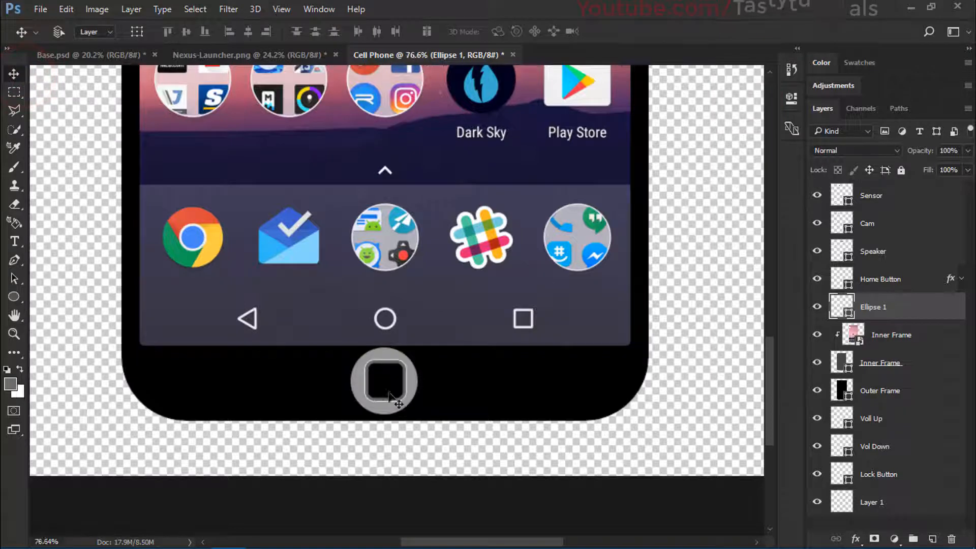
{"action": "scroll", "coordinate": [398, 399], "scroll_direction": "up", "scroll_amount": 4}
{"action": "key", "text": "ctrl+a"}
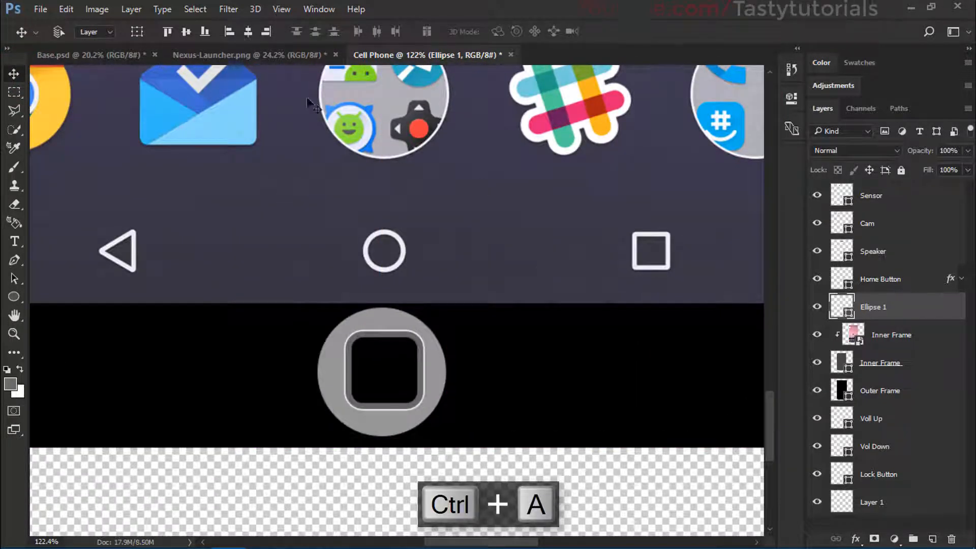
{"action": "left_click", "coordinate": [249, 32]}
{"action": "key", "text": "ctrl+d"}
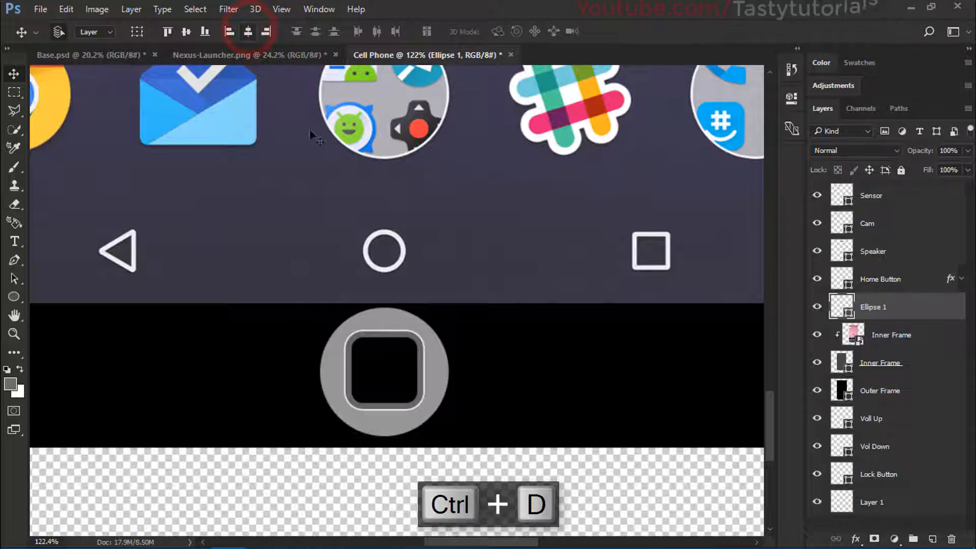
Step: Scale the Home Button and Ellipse 1 layers down together slightly around their centre with Free Transform
{"action": "scroll", "coordinate": [430, 365], "scroll_direction": "down", "scroll_amount": 5}
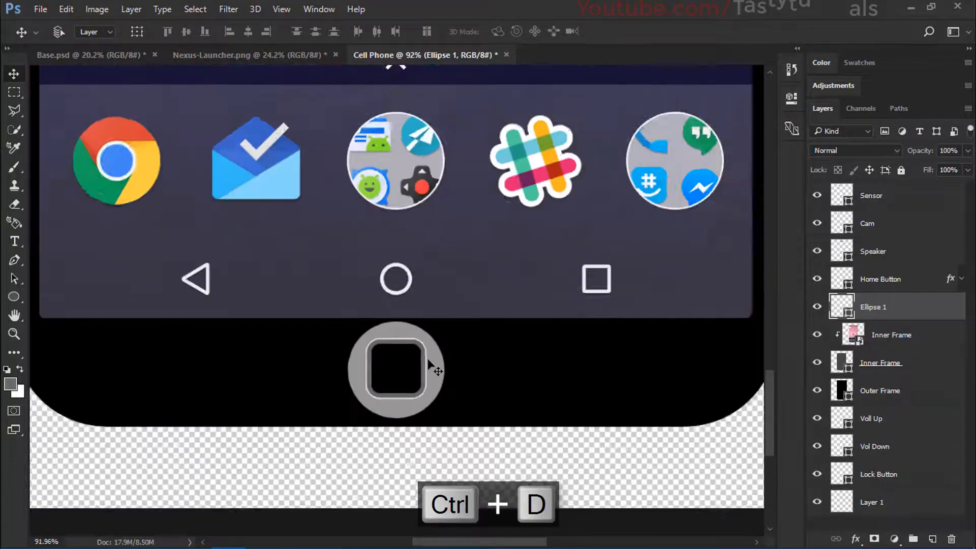
{"action": "scroll", "coordinate": [429, 370], "scroll_direction": "up", "scroll_amount": 5}
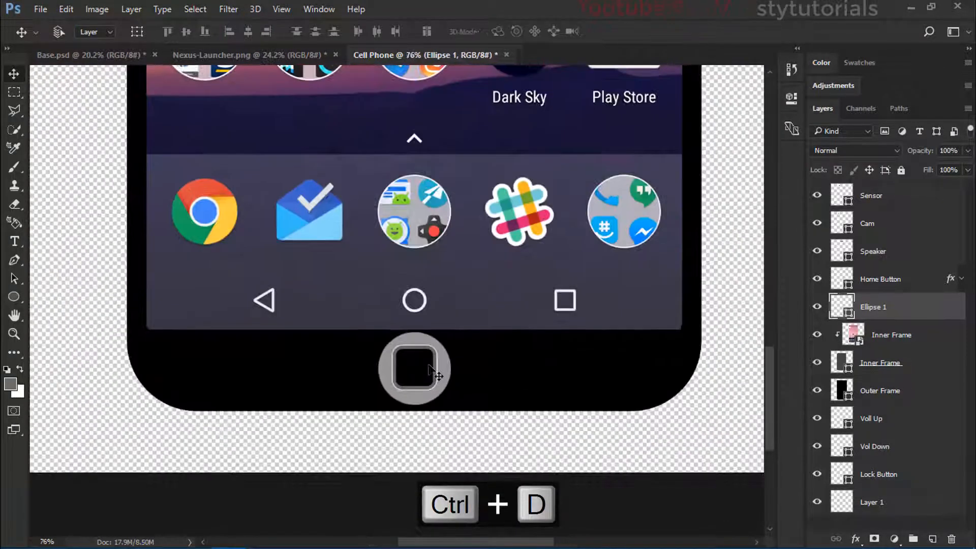
{"action": "left_click", "coordinate": [913, 282], "text": "ctrl"}
{"action": "key", "text": "ctrl+t"}
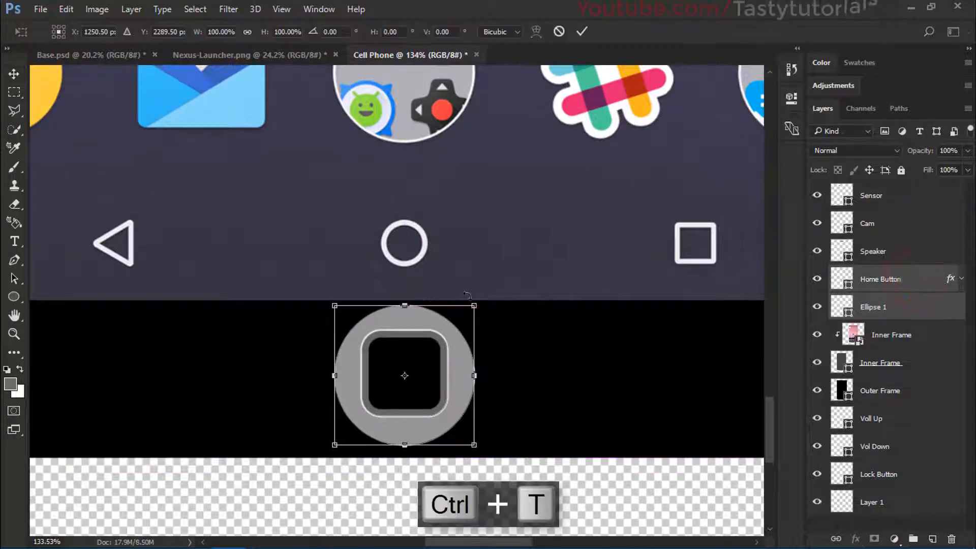
{"action": "mouse_move", "coordinate": [476, 299]}
{"action": "left_mouse_down"}
{"action": "mouse_move", "coordinate": [484, 293]}
{"action": "mouse_move", "coordinate": [465, 311]}
{"action": "left_mouse_up"}
{"action": "double_click", "coordinate": [447, 338]}
Step: Scale the Ellipse 1 circle down to a narrow ring around the home button and nudge it up to sit centred behind it
{"action": "left_click", "coordinate": [897, 302]}
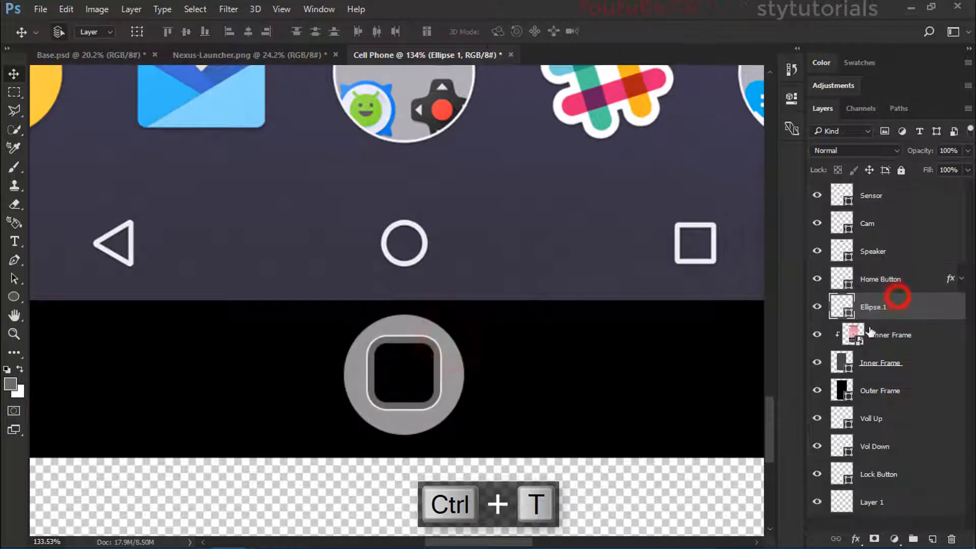
{"action": "key", "text": "ctrl+t"}
{"action": "scroll", "coordinate": [465, 313], "scroll_direction": "up", "scroll_amount": 2}
{"action": "left_click_drag", "start_coordinate": [465, 311], "coordinate": [443, 318]}
{"action": "double_click", "coordinate": [414, 382]}
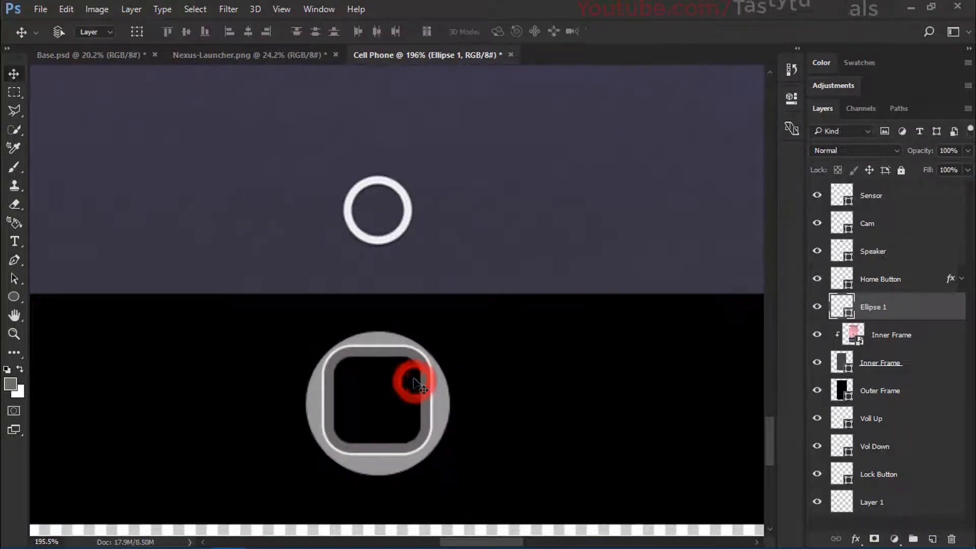
{"action": "scroll", "coordinate": [402, 432], "scroll_direction": "up", "scroll_amount": 2}
{"action": "left_click_drag", "start_coordinate": [404, 432], "coordinate": [407, 429]}
{"action": "scroll", "coordinate": [408, 429], "scroll_direction": "down", "scroll_amount": 6}
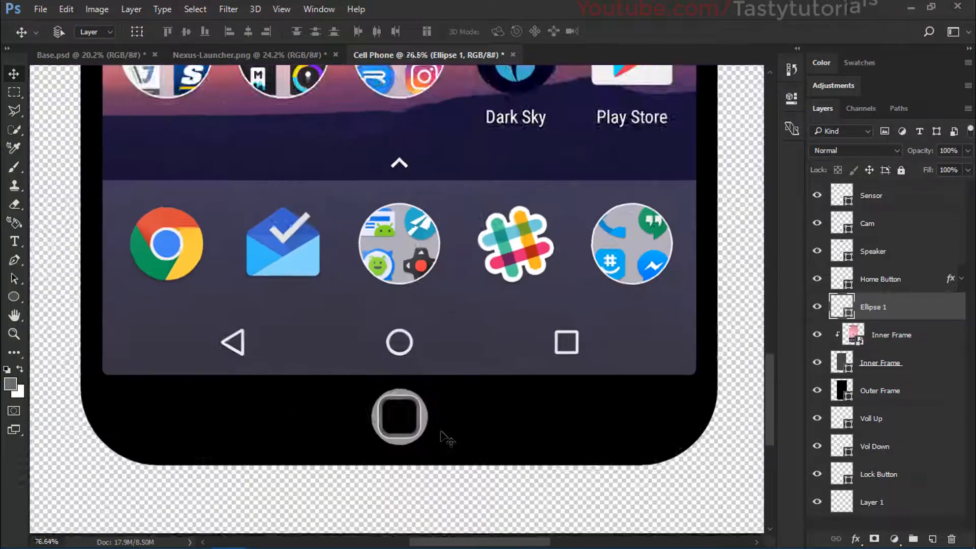
{"action": "scroll", "coordinate": [445, 437], "scroll_direction": "down", "scroll_amount": 5}
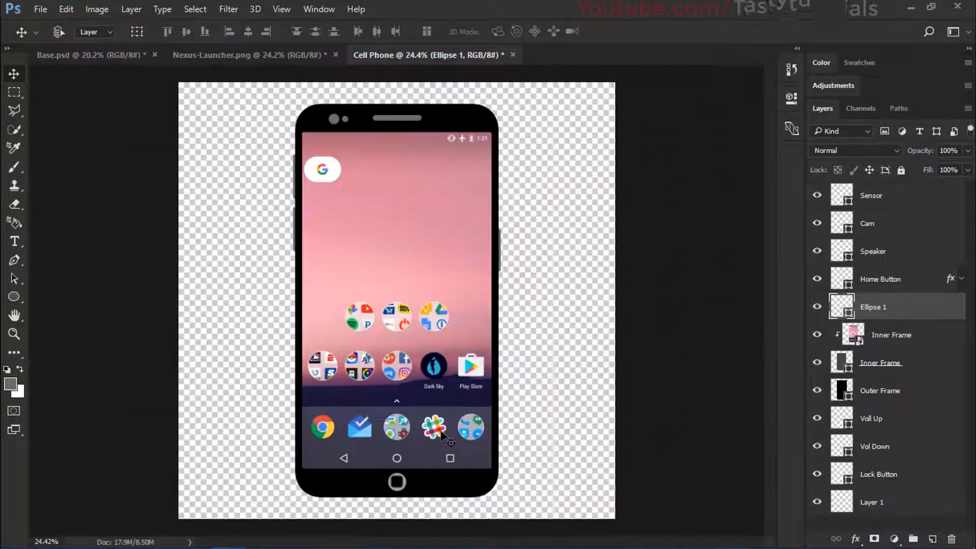
Step: Rename the Ellipse 1 layer Circle
{"action": "scroll", "coordinate": [445, 437], "scroll_direction": "up", "scroll_amount": 1}
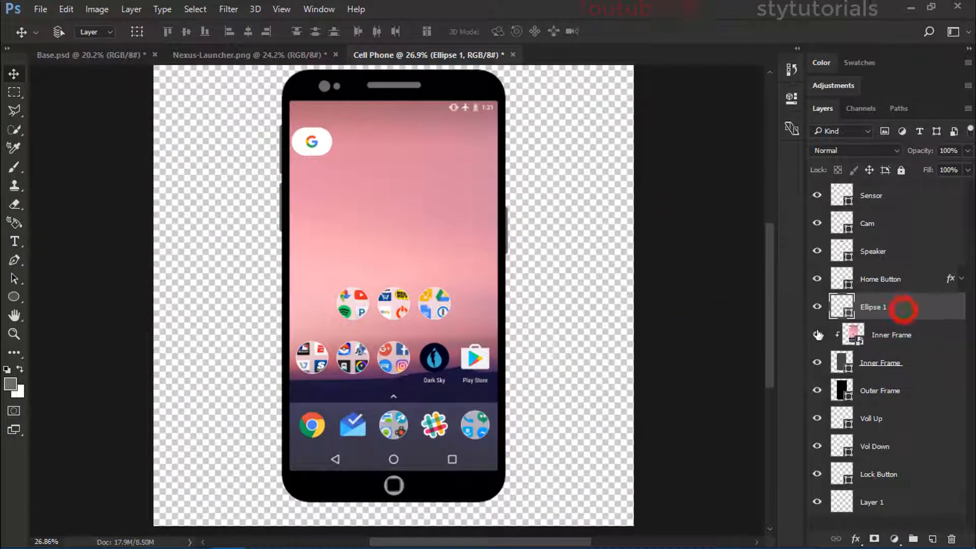
{"action": "double_click", "coordinate": [878, 307]}
{"action": "type", "text": "Circle"}
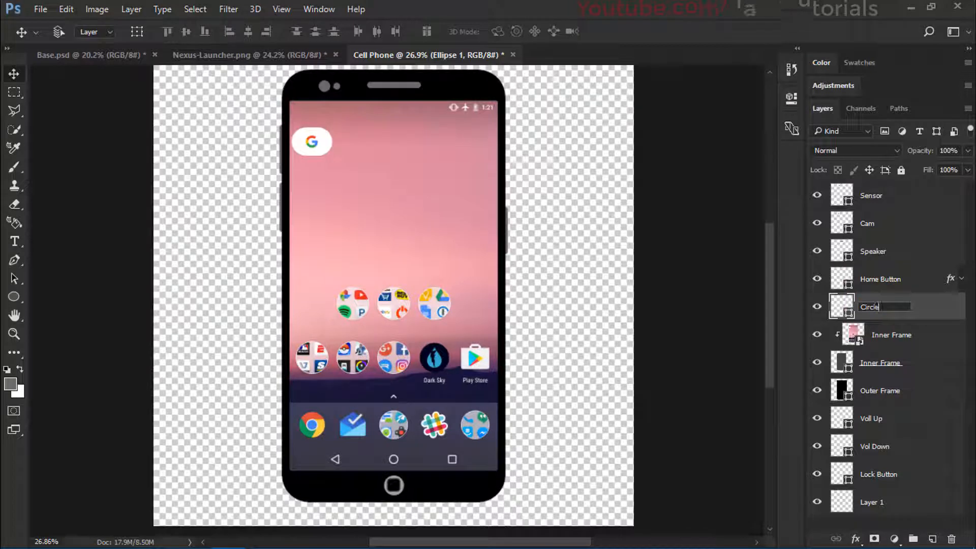
{"action": "key", "text": "Return"}
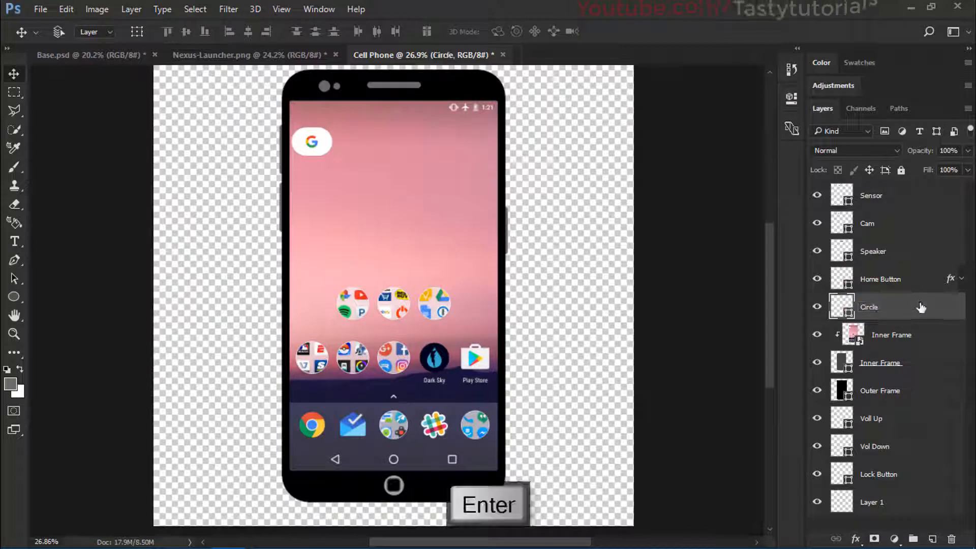
Step: Group the Circle and Home Button layers and name the group Home Button
{"action": "scroll", "coordinate": [441, 328], "scroll_direction": "down", "scroll_amount": 2}
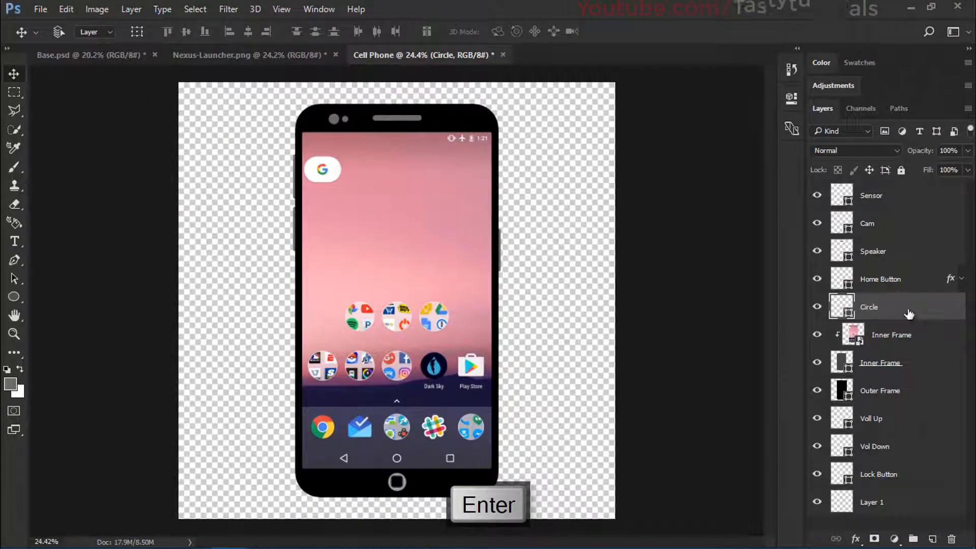
{"action": "left_click", "coordinate": [893, 284], "text": "shift"}
{"action": "key", "text": "ctrl+g"}
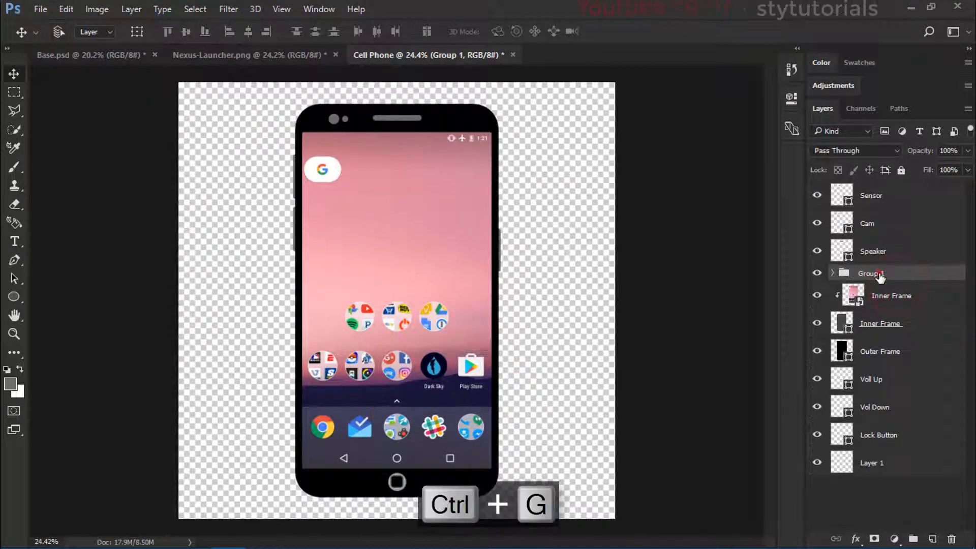
{"action": "double_click", "coordinate": [870, 273]}
{"action": "type", "text": "Home Butt"}
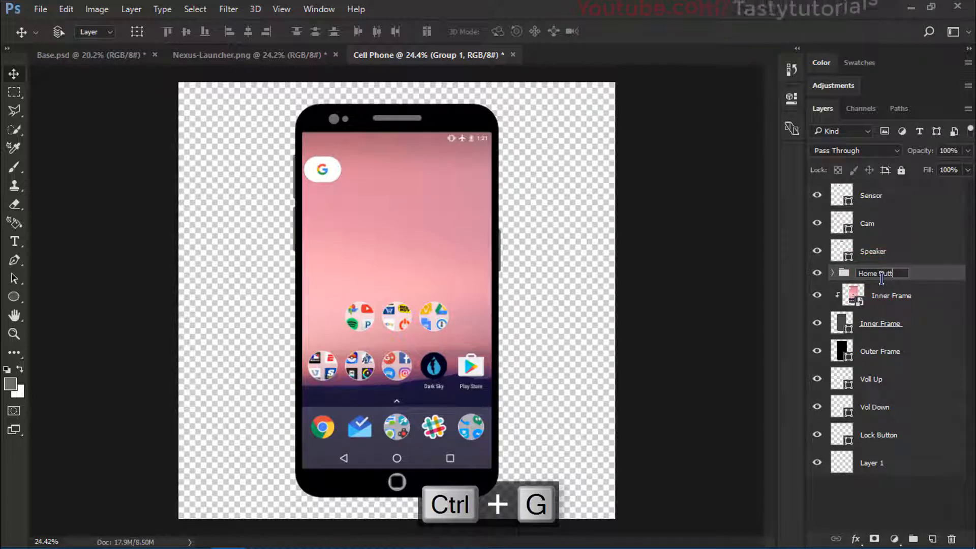
{"action": "type", "text": "on"}
{"action": "key", "text": "Return"}
Step: Align the Home Button and Circle layers to the canvas centre horizontally and vertically so they are concentric, then deselect
{"action": "scroll", "coordinate": [395, 499], "scroll_direction": "up", "scroll_amount": 1}
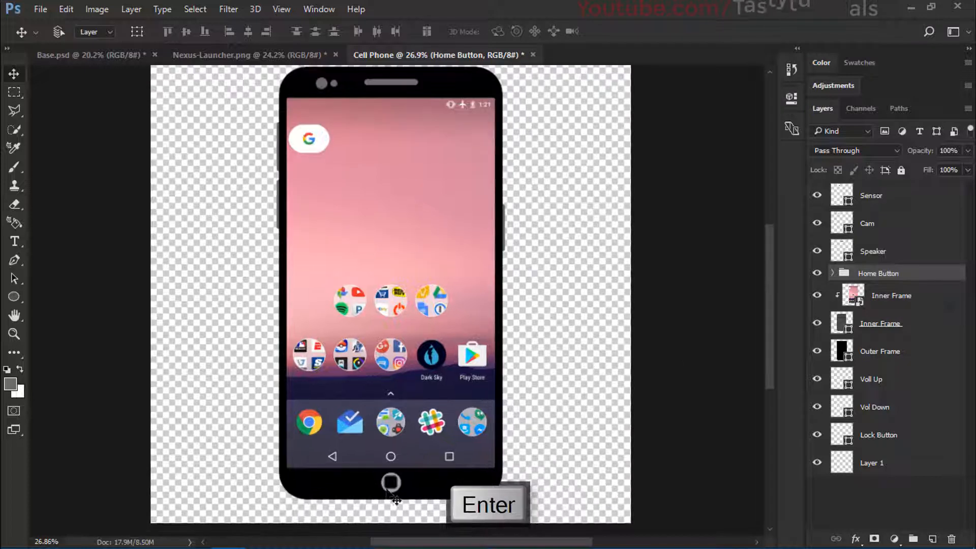
{"action": "left_click", "coordinate": [832, 273]}
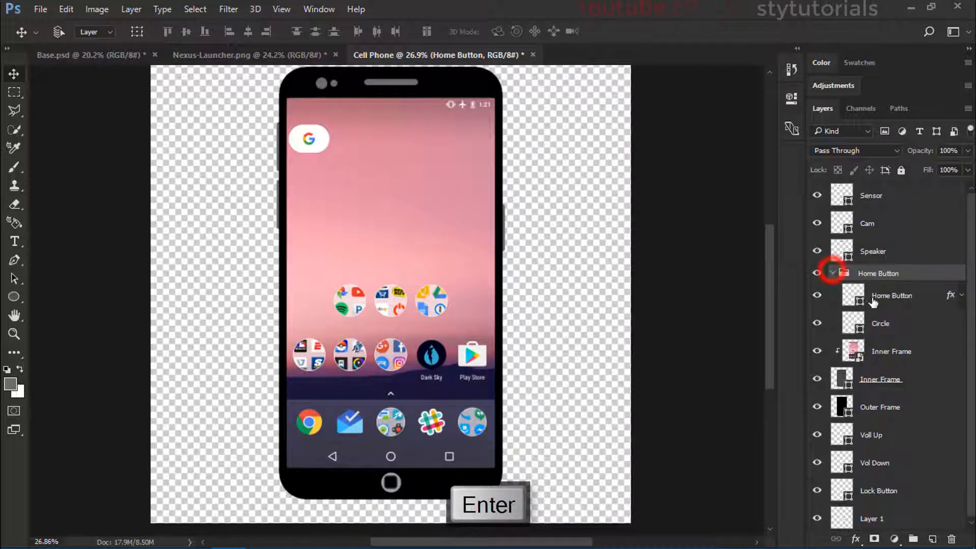
{"action": "left_click", "coordinate": [891, 296]}
{"action": "key", "text": "ctrl+a"}
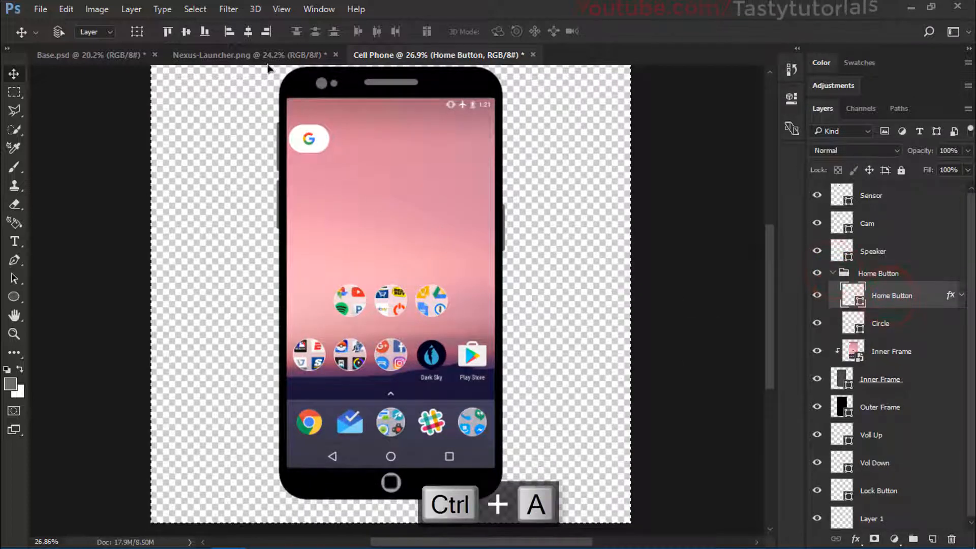
{"action": "left_click", "coordinate": [244, 32]}
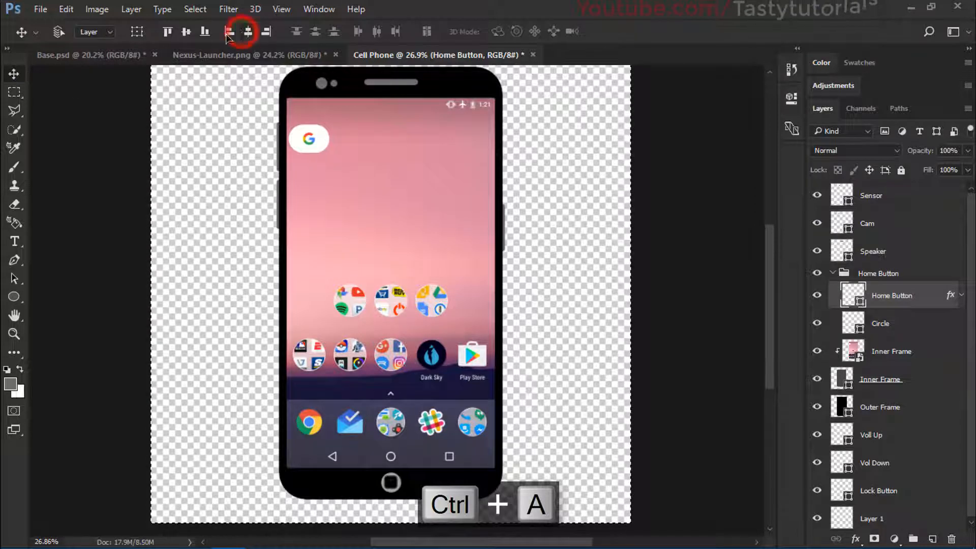
{"action": "left_click", "coordinate": [186, 31]}
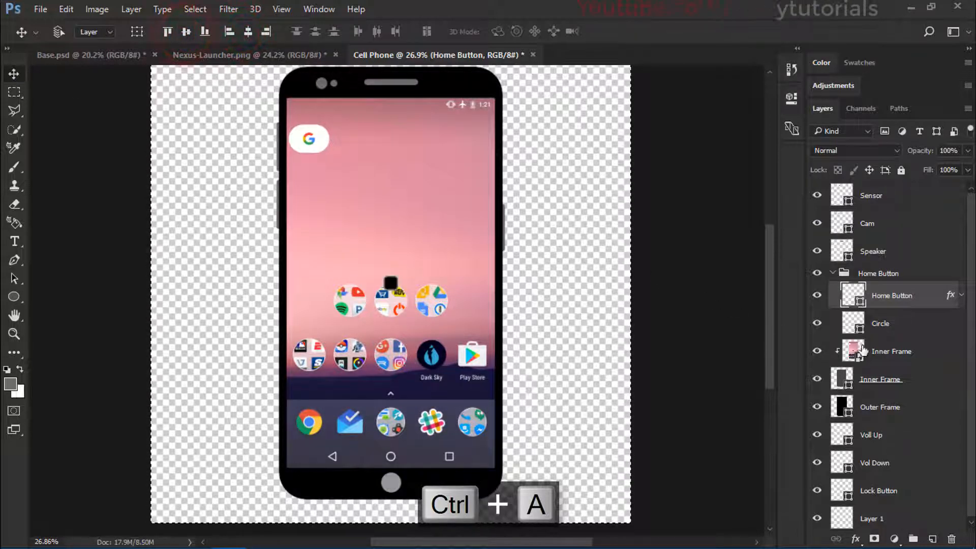
{"action": "left_click", "coordinate": [895, 327]}
{"action": "left_click", "coordinate": [248, 31]}
{"action": "left_click", "coordinate": [186, 31]}
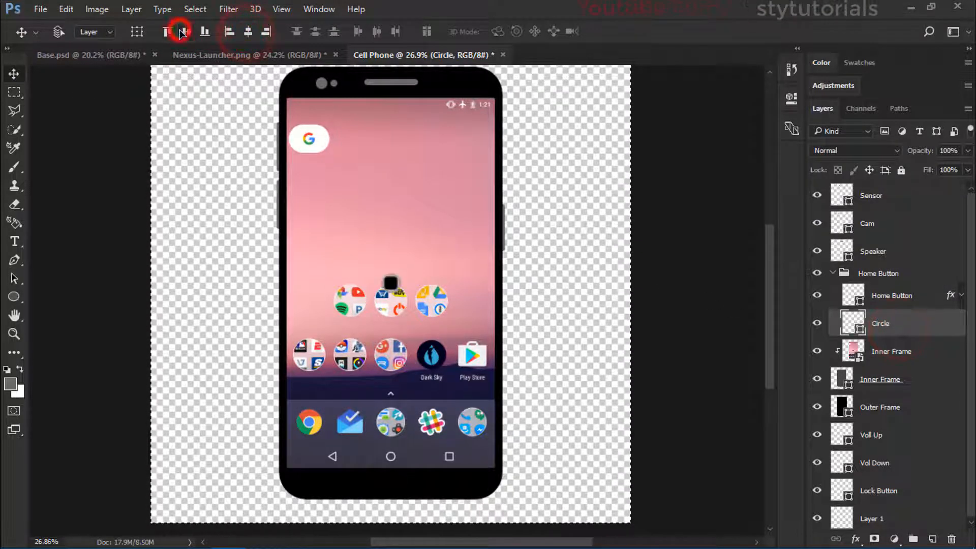
{"action": "key", "text": "ctrl+d"}
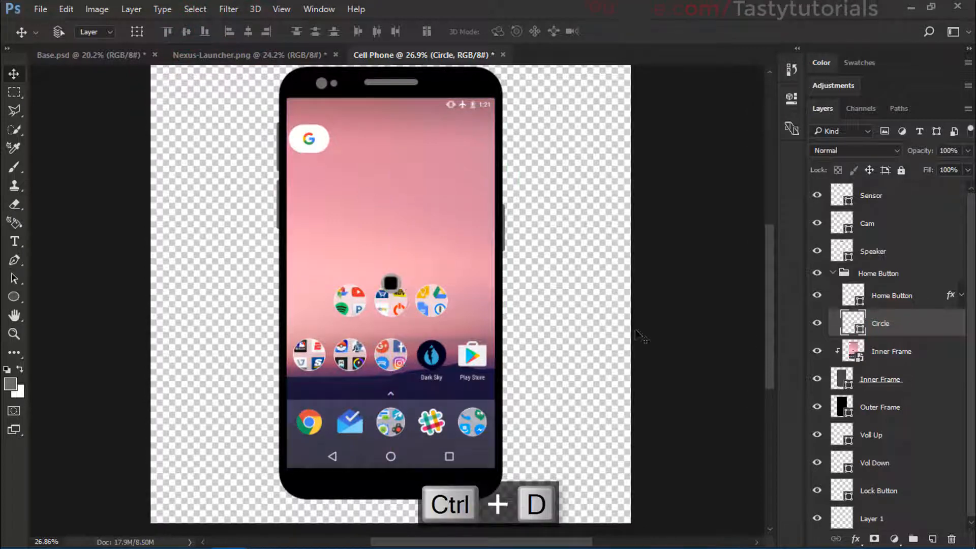
Step: Move the collapsed Home Button group straight down to the middle of the phone's bottom bezel
{"action": "left_click", "coordinate": [836, 275]}
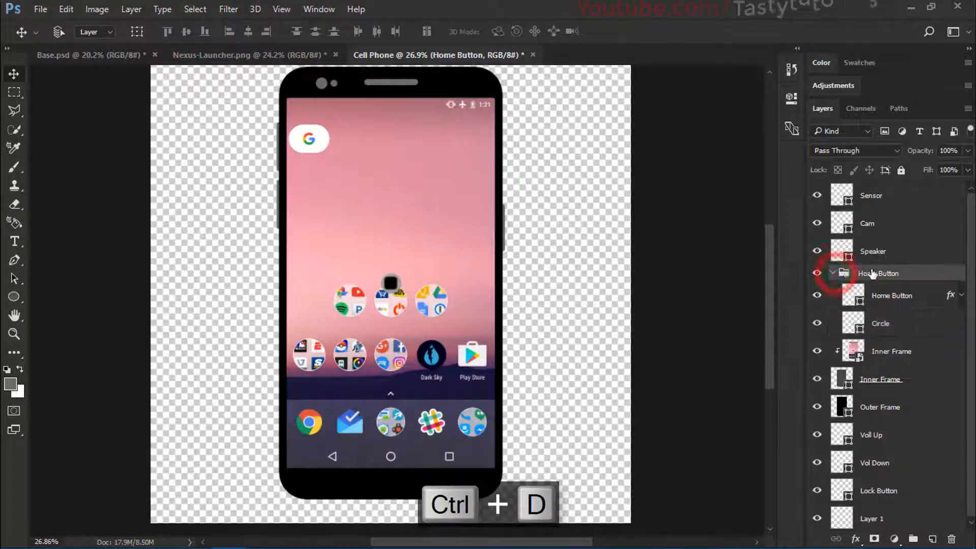
{"action": "left_click", "coordinate": [834, 273]}
{"action": "left_click_drag", "start_coordinate": [447, 259], "coordinate": [446, 466]}
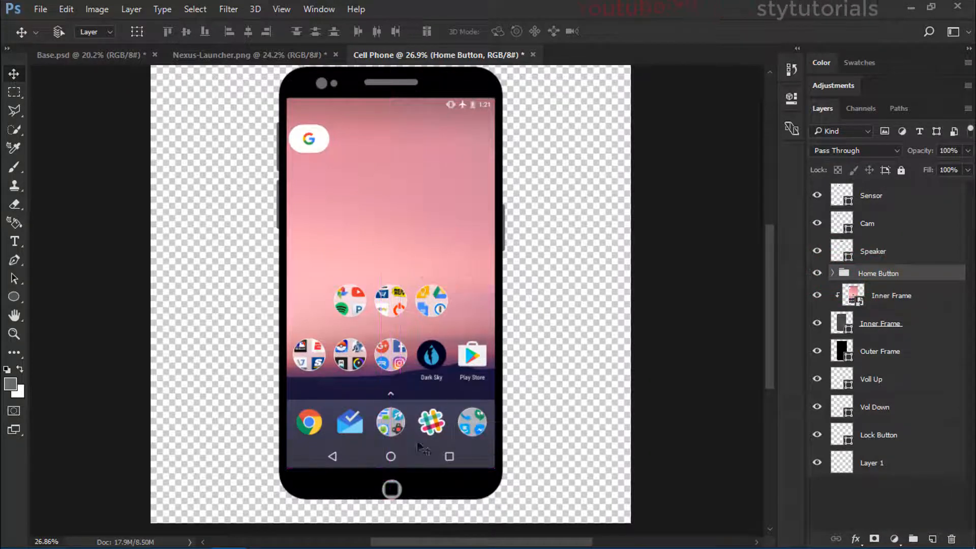
{"action": "scroll", "coordinate": [410, 513], "scroll_direction": "up", "scroll_amount": 10}
{"action": "left_click_drag", "start_coordinate": [412, 382], "coordinate": [413, 363]}
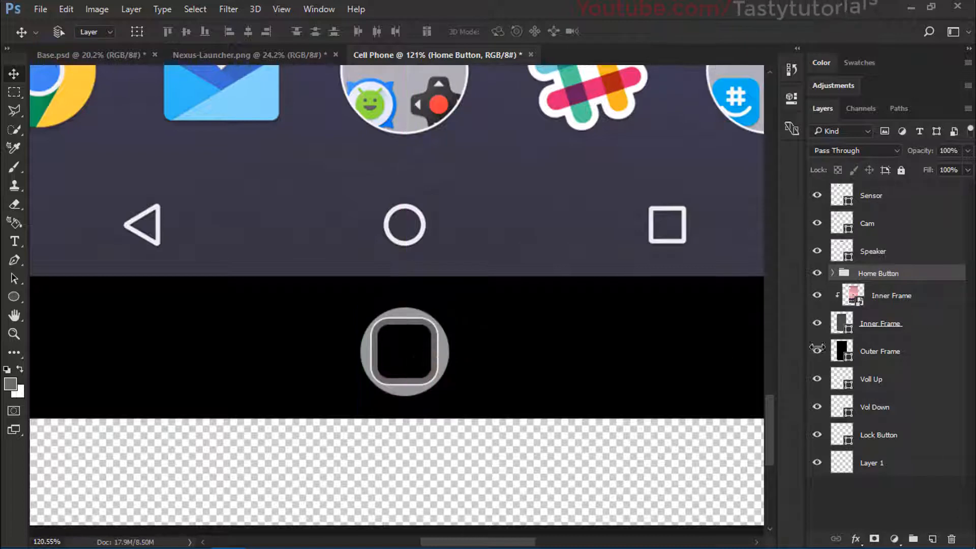
Step: Enlarge the Circle layer slightly around its centre with Free Transform
{"action": "left_click", "coordinate": [833, 272]}
{"action": "left_click", "coordinate": [894, 319]}
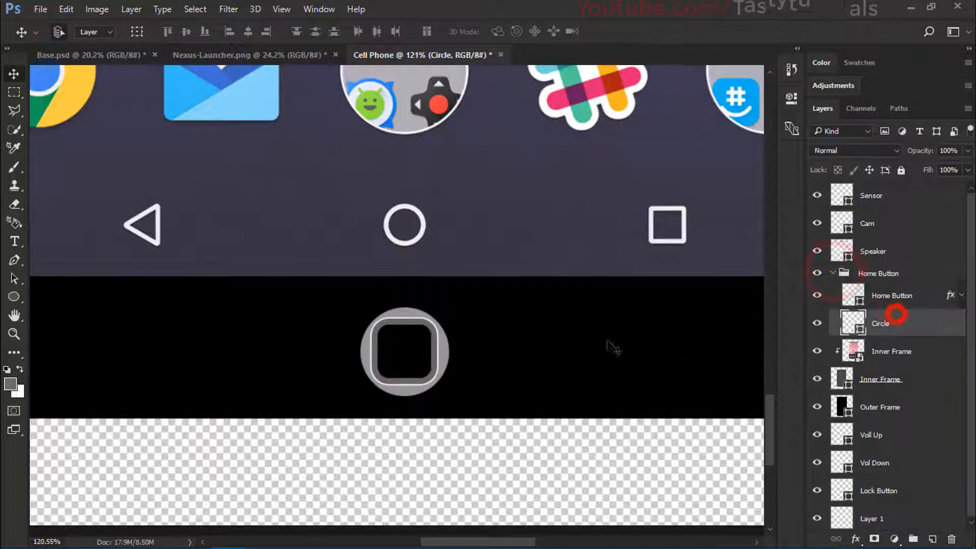
{"action": "key", "text": "ctrl+t"}
{"action": "left_click_drag", "start_coordinate": [453, 305], "coordinate": [454, 303]}
{"action": "double_click", "coordinate": [426, 326]}
{"action": "scroll", "coordinate": [443, 334], "scroll_direction": "down", "scroll_amount": 4}
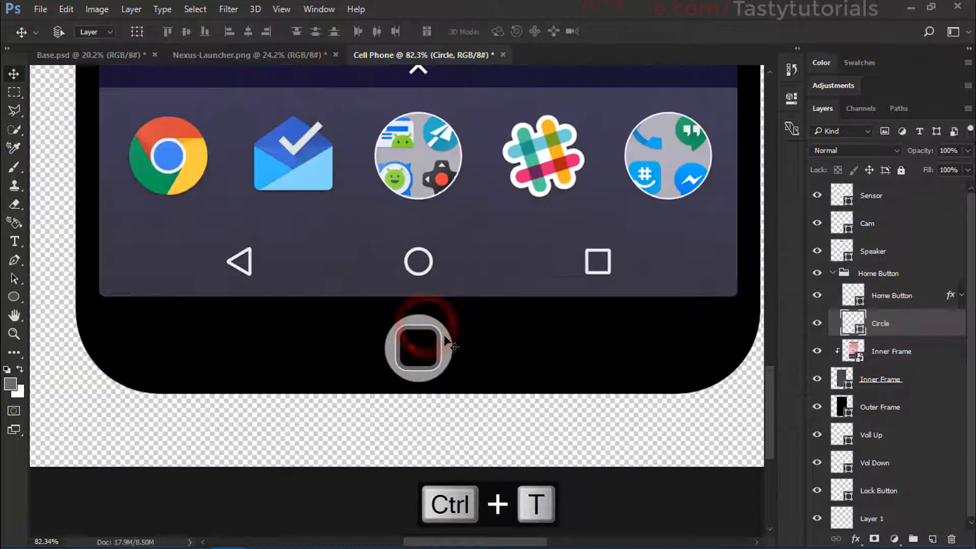
Step: Lower the Circle layer's opacity to 37% and collapse the Home Button group
{"action": "scroll", "coordinate": [443, 334], "scroll_direction": "up", "scroll_amount": 2}
{"action": "left_click_drag", "start_coordinate": [920, 151], "coordinate": [873, 156]}
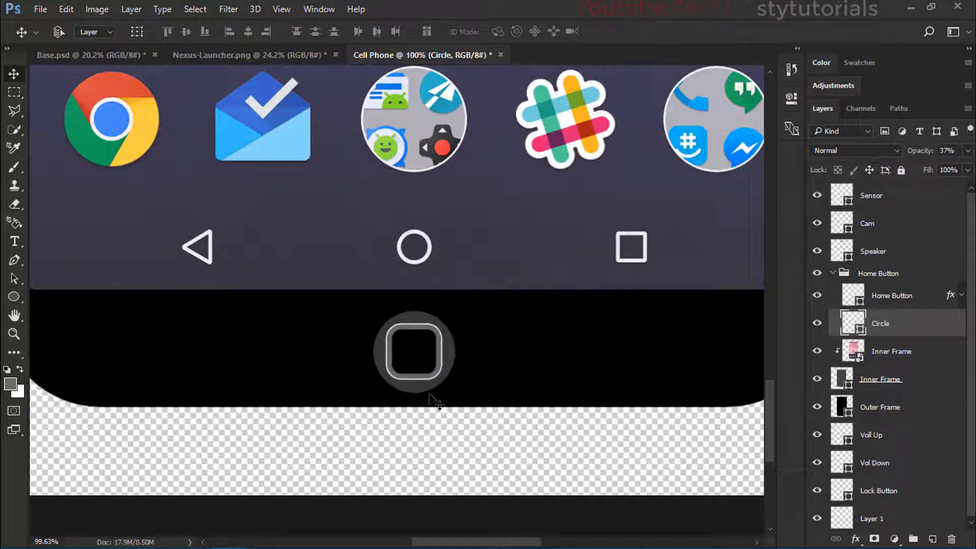
{"action": "scroll", "coordinate": [436, 402], "scroll_direction": "down", "scroll_amount": 10}
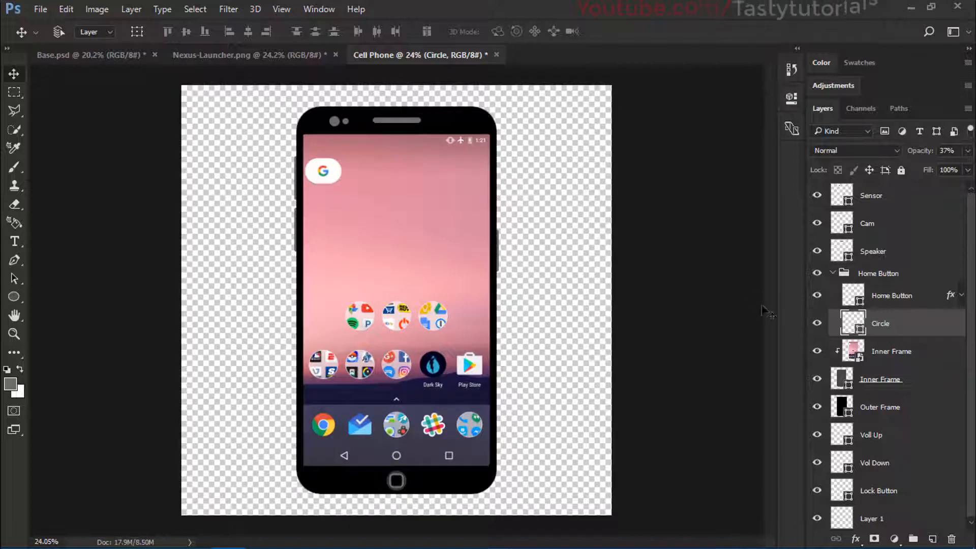
{"action": "left_click", "coordinate": [836, 274]}
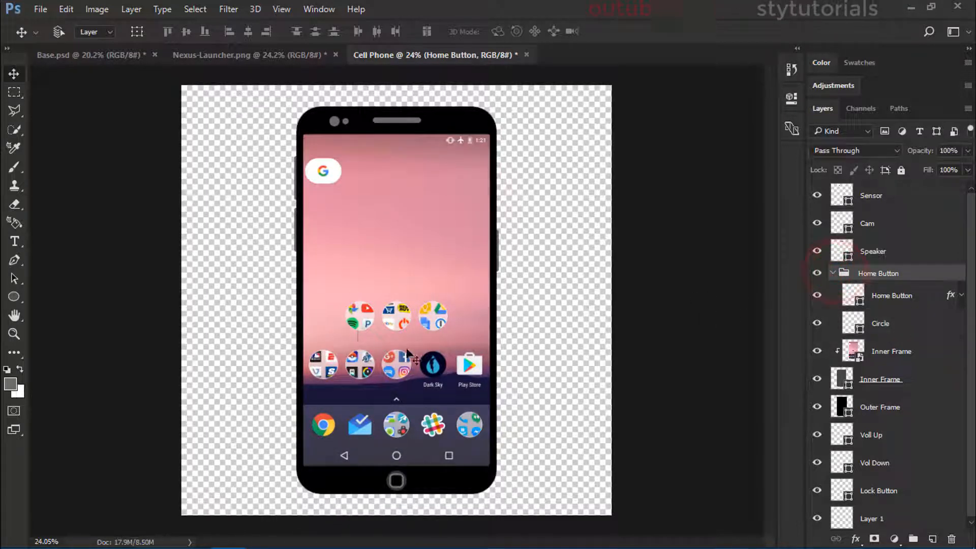
{"action": "scroll", "coordinate": [398, 281], "scroll_direction": "up", "scroll_amount": 1}
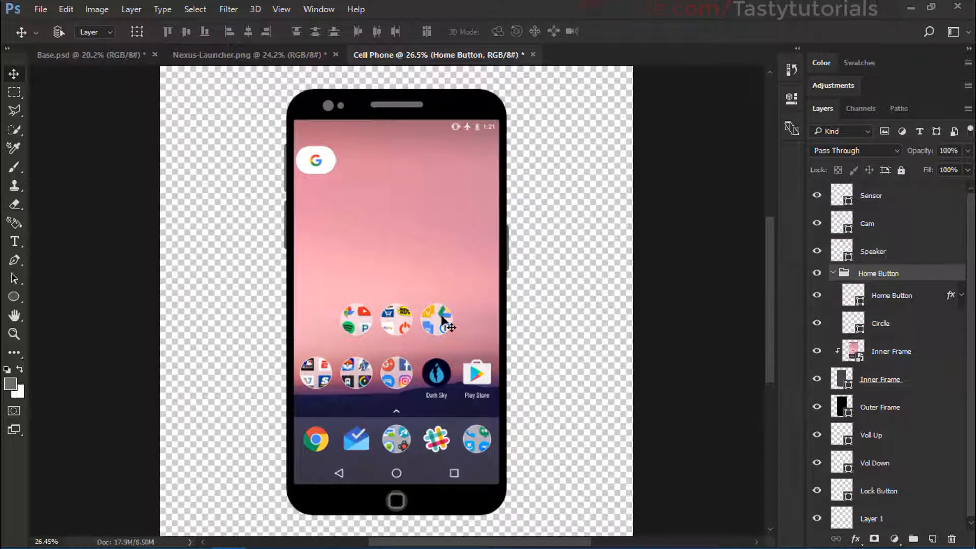
{"action": "scroll", "coordinate": [391, 311], "scroll_direction": "down", "scroll_amount": 1}
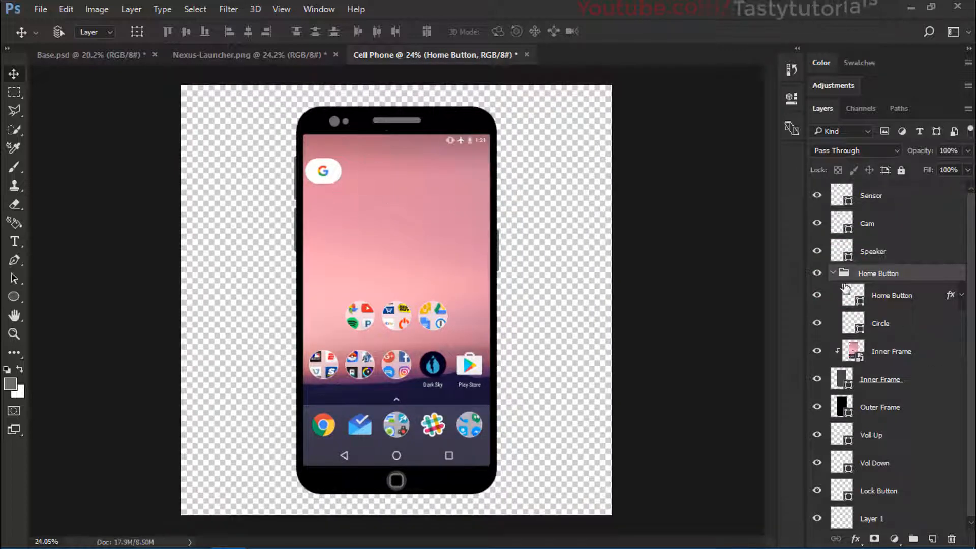
{"action": "left_click", "coordinate": [832, 274]}
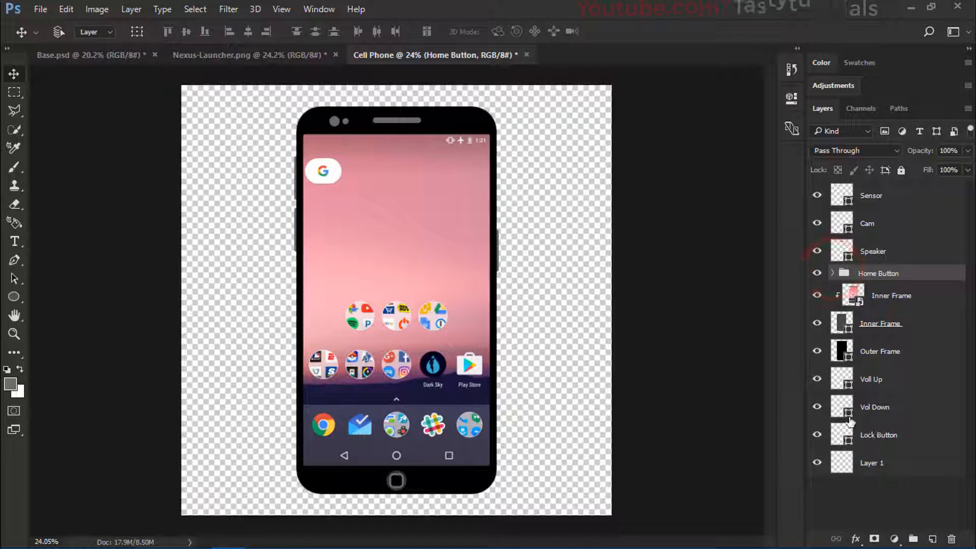
Step: Add a new layer above all the others and name it Reflection
{"action": "left_click", "coordinate": [864, 491]}
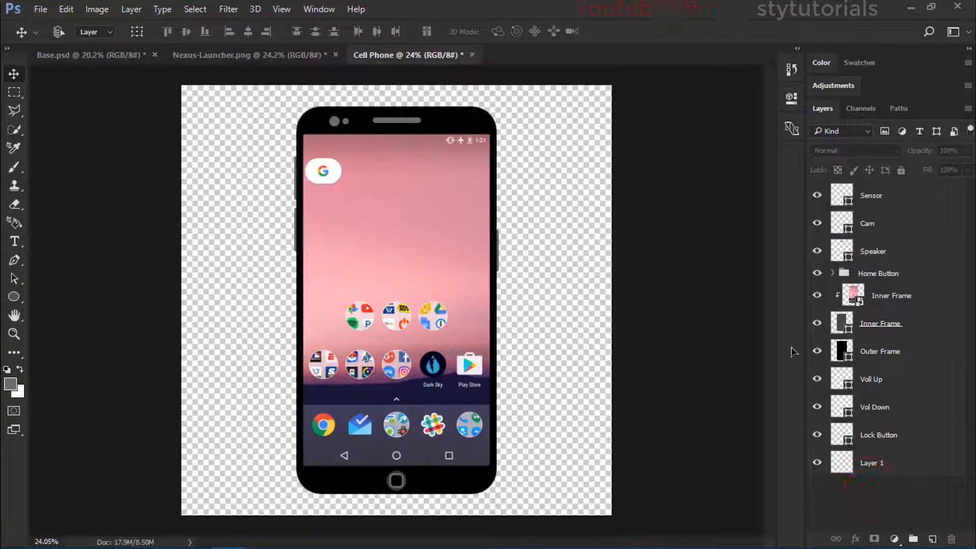
{"action": "left_click", "coordinate": [931, 536]}
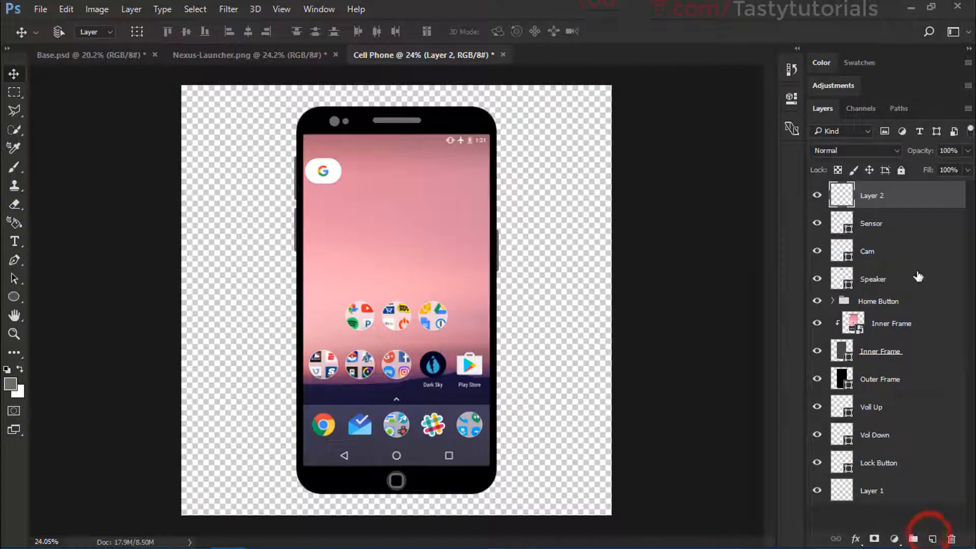
{"action": "double_click", "coordinate": [872, 197]}
{"action": "type", "text": "Ref"}
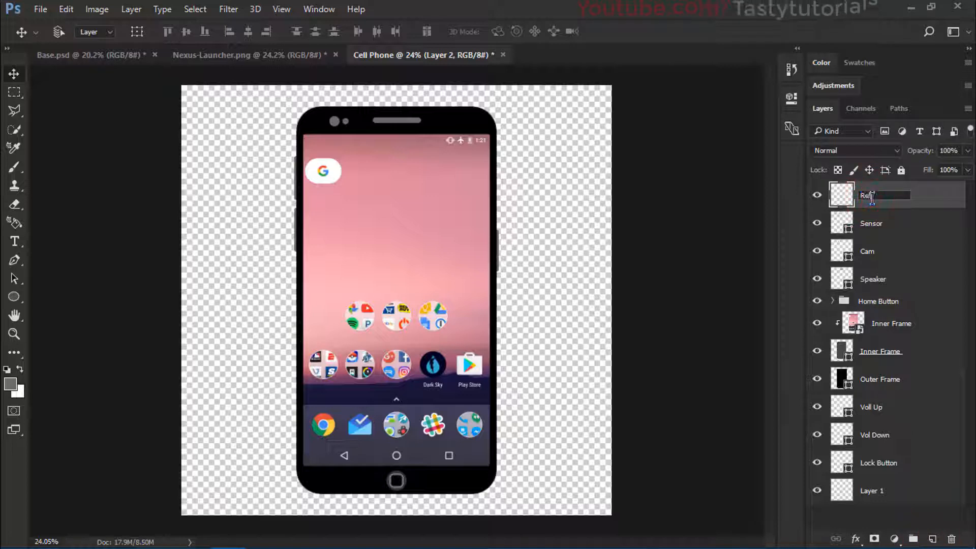
{"action": "type", "text": "lectio"}
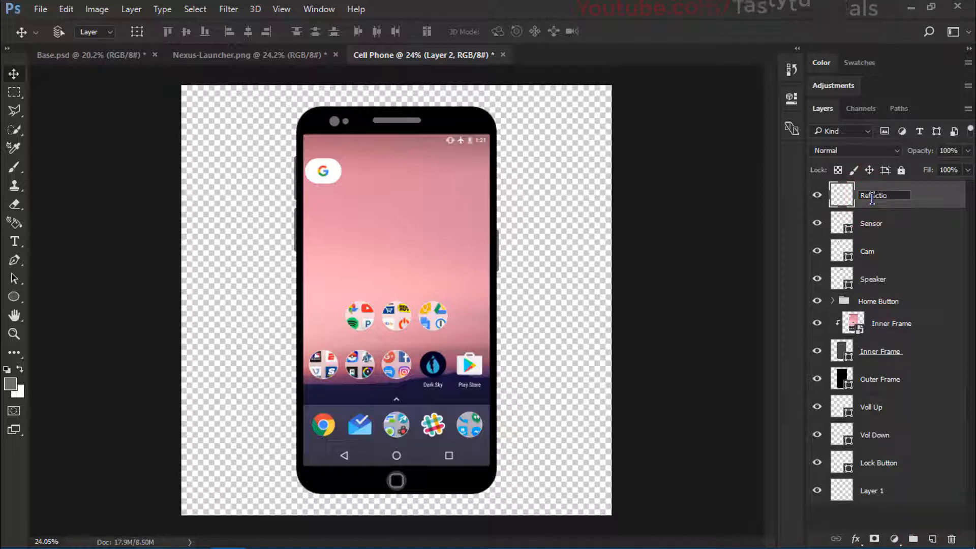
{"action": "type", "text": "n"}
{"action": "key", "text": "Return"}
Step: Draw a closed Pen path around the phone's upper-left part, with a curved diagonal edge from above the speaker to beside the lower screen
{"action": "key", "text": "p"}
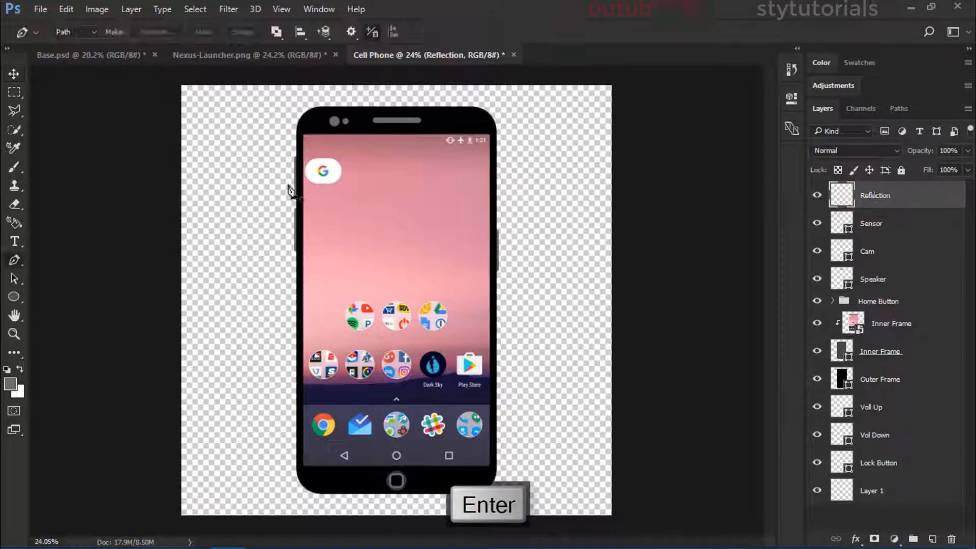
{"action": "left_click_drag", "start_coordinate": [18, 261], "coordinate": [71, 260]}
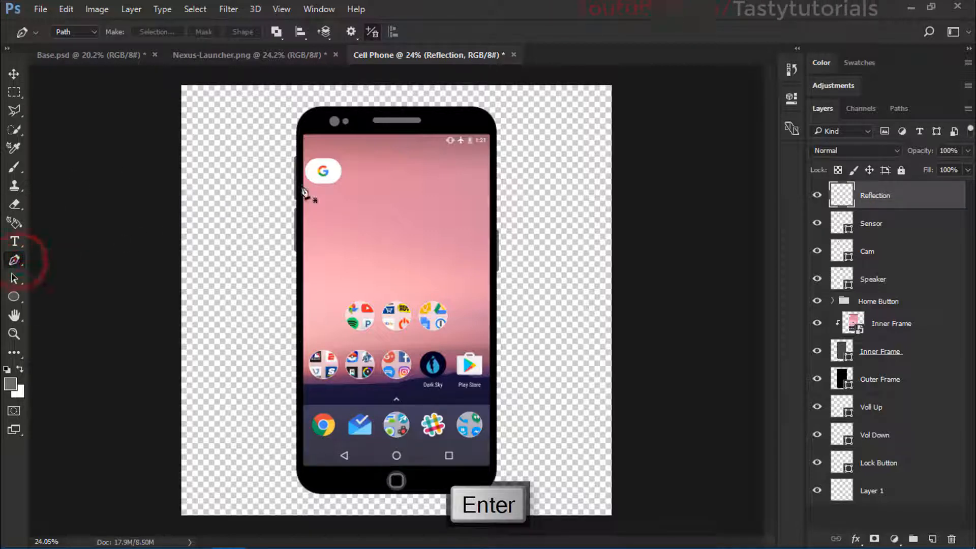
{"action": "left_click", "coordinate": [414, 95]}
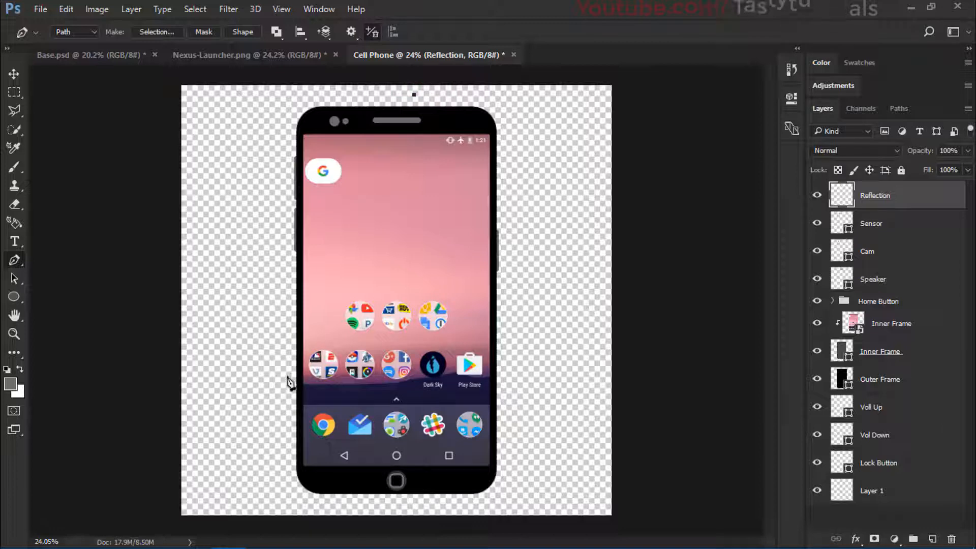
{"action": "left_click_drag", "start_coordinate": [281, 379], "coordinate": [268, 426]}
{"action": "left_click", "coordinate": [250, 349]}
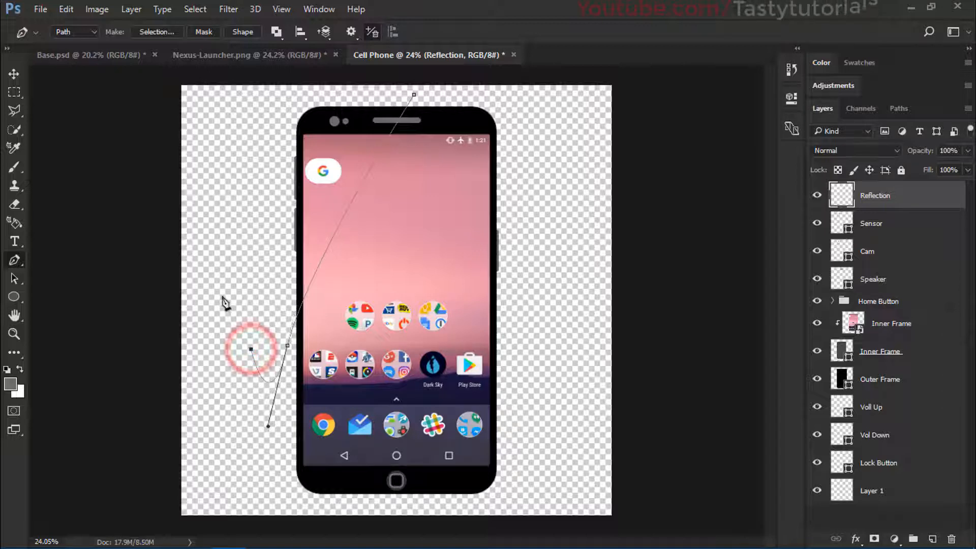
{"action": "left_click", "coordinate": [248, 220]}
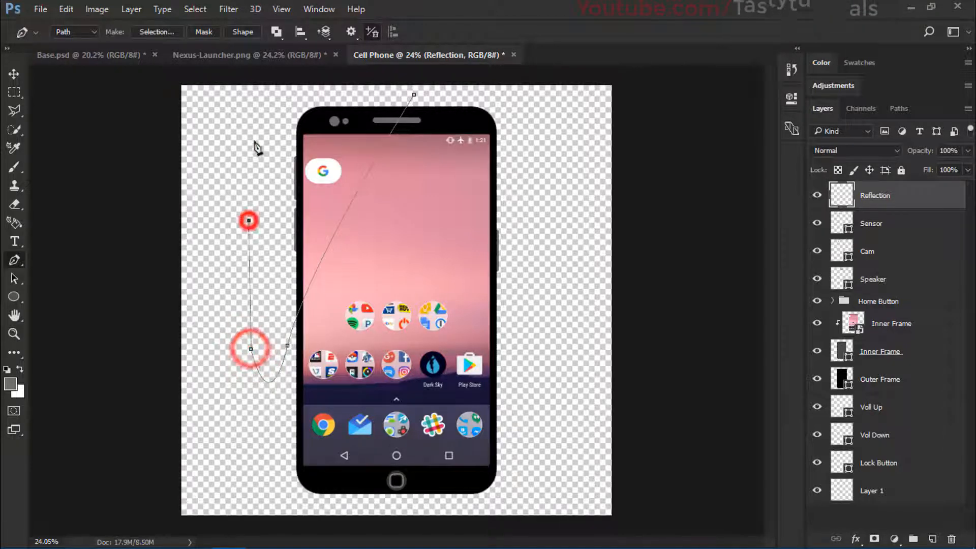
{"action": "left_click", "coordinate": [254, 140]}
{"action": "left_click", "coordinate": [282, 108]}
{"action": "left_click", "coordinate": [303, 91]}
{"action": "left_click", "coordinate": [346, 92]}
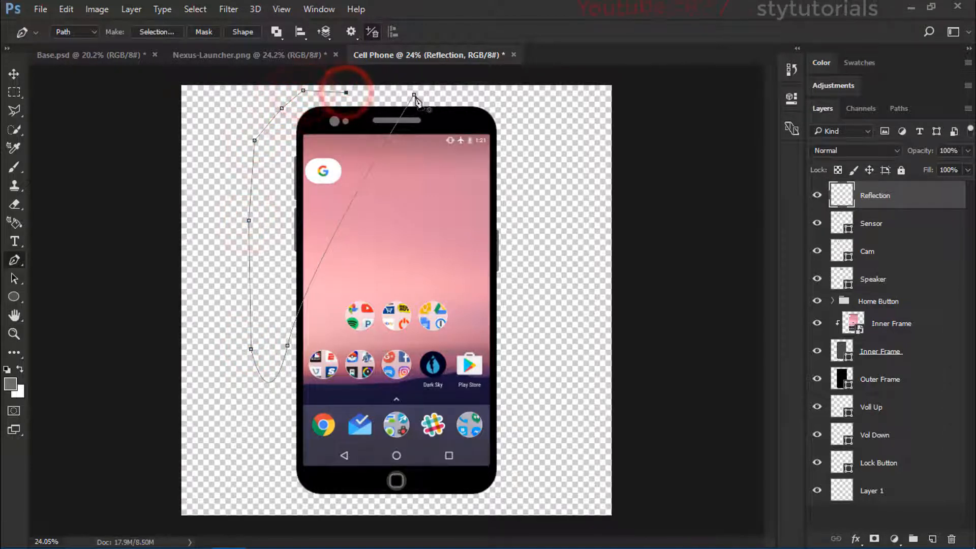
{"action": "left_click", "coordinate": [414, 95]}
Step: Convert the path to a new anti-aliased selection with a 0-pixel feather radius and switch the foreground colour to white
{"action": "right_click", "coordinate": [884, 199]}
{"action": "key", "text": "Escape"}
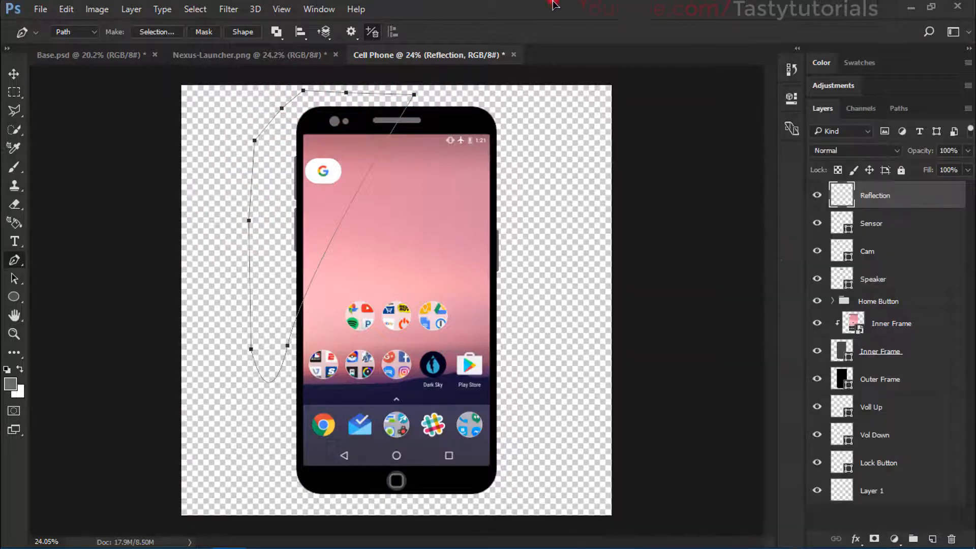
{"action": "right_click", "coordinate": [331, 141]}
{"action": "left_click", "coordinate": [391, 209]}
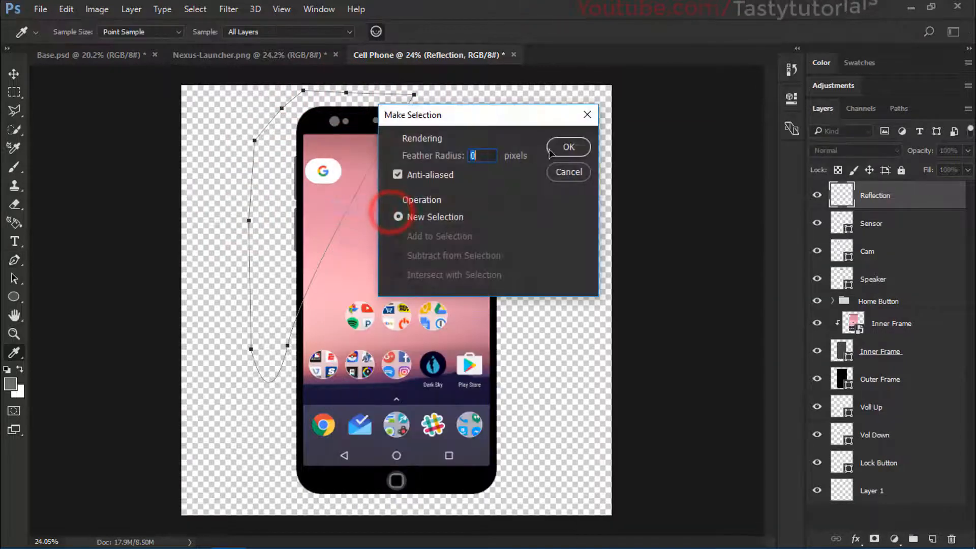
{"action": "left_click", "coordinate": [571, 146]}
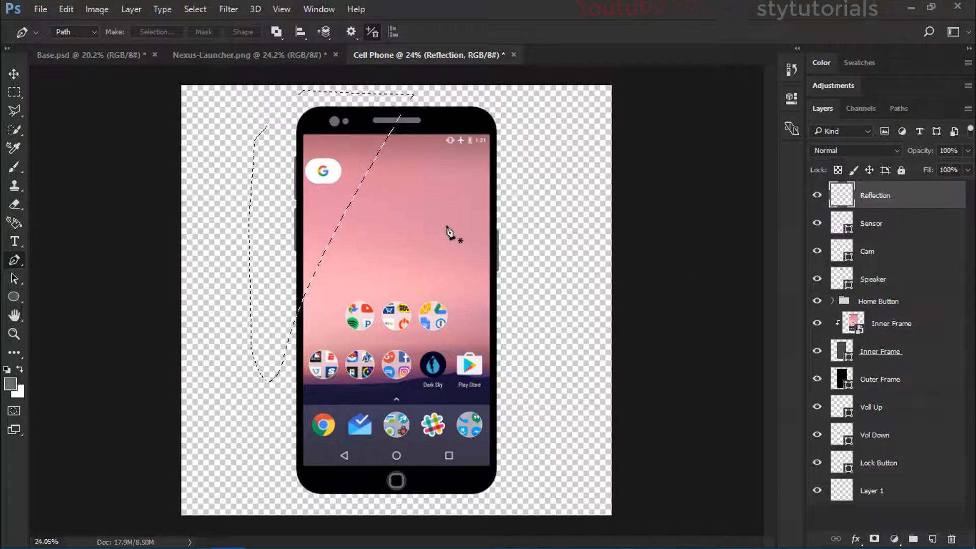
{"action": "key", "text": "x"}
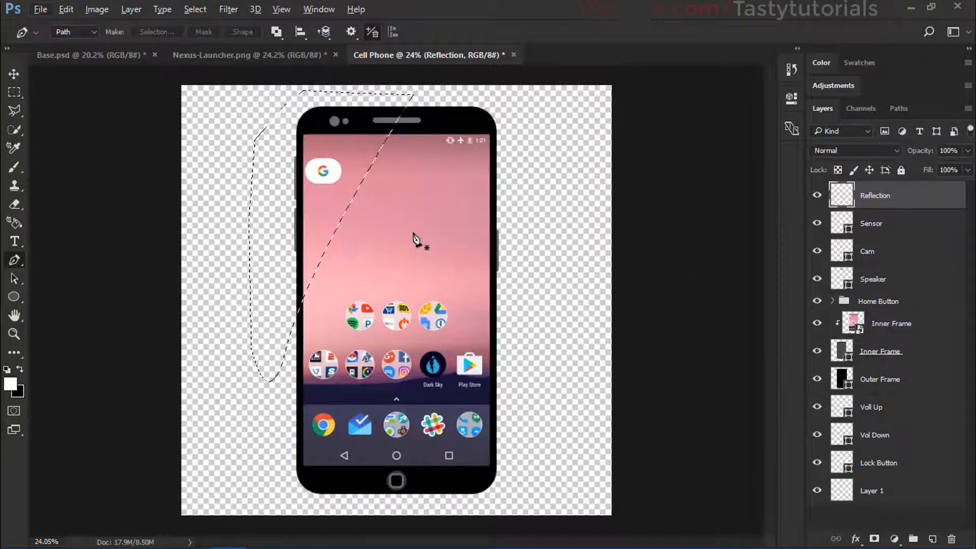
Step: Fill the curved selection on the Reflection layer with white and deselect it
{"action": "key", "text": "alt+BackSpace"}
{"action": "key", "text": "ctrl+d"}
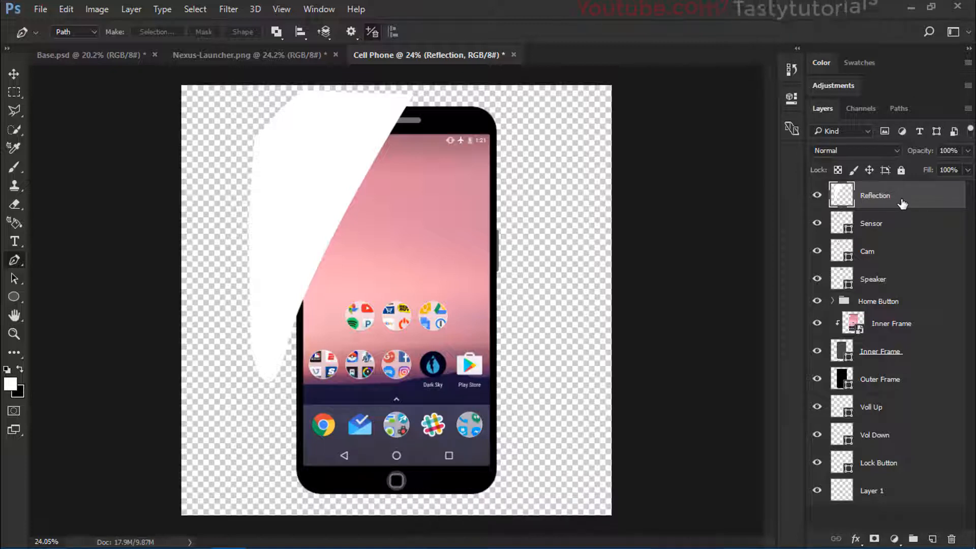
{"action": "left_click_drag", "start_coordinate": [902, 203], "coordinate": [886, 357]}
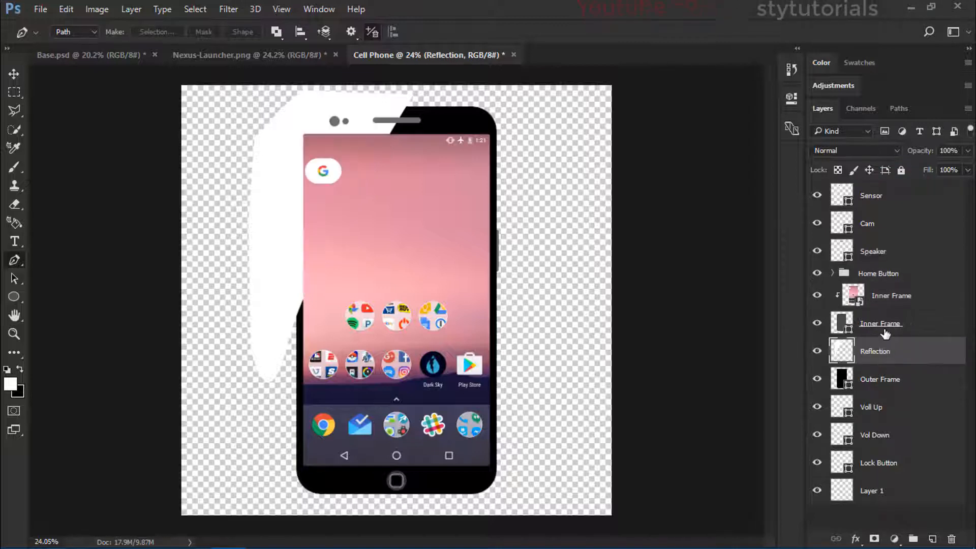
{"action": "left_click", "coordinate": [888, 362], "text": "alt"}
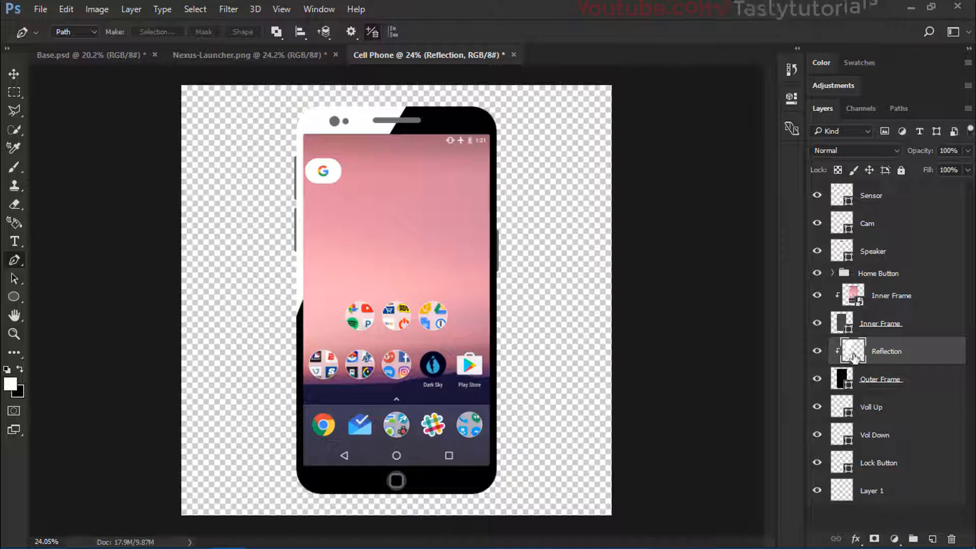
{"action": "left_click", "coordinate": [870, 360], "text": "alt"}
{"action": "left_click_drag", "start_coordinate": [844, 351], "coordinate": [877, 195]}
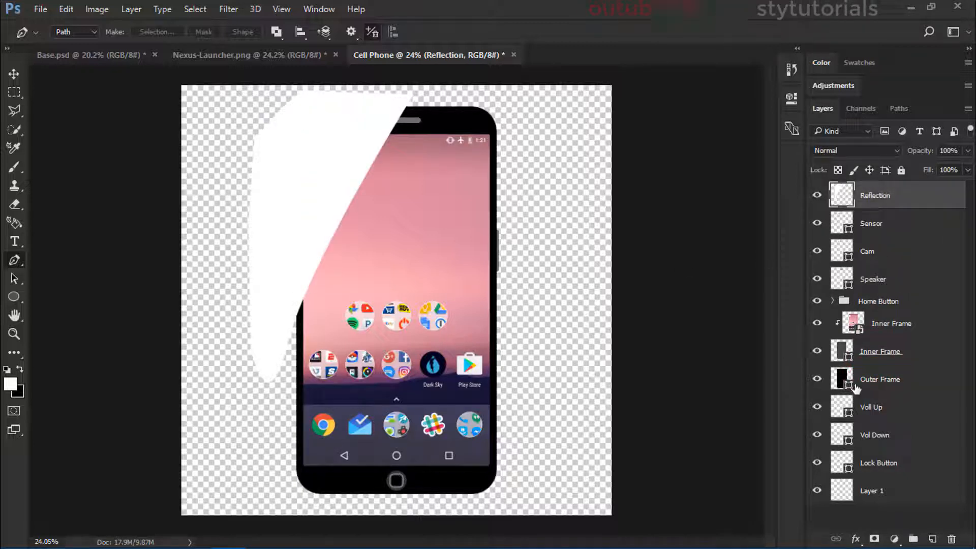
Step: Cut the part of the white Reflection shape inside the Outer Frame's outline onto a new layer
{"action": "left_click", "coordinate": [848, 386], "text": "ctrl"}
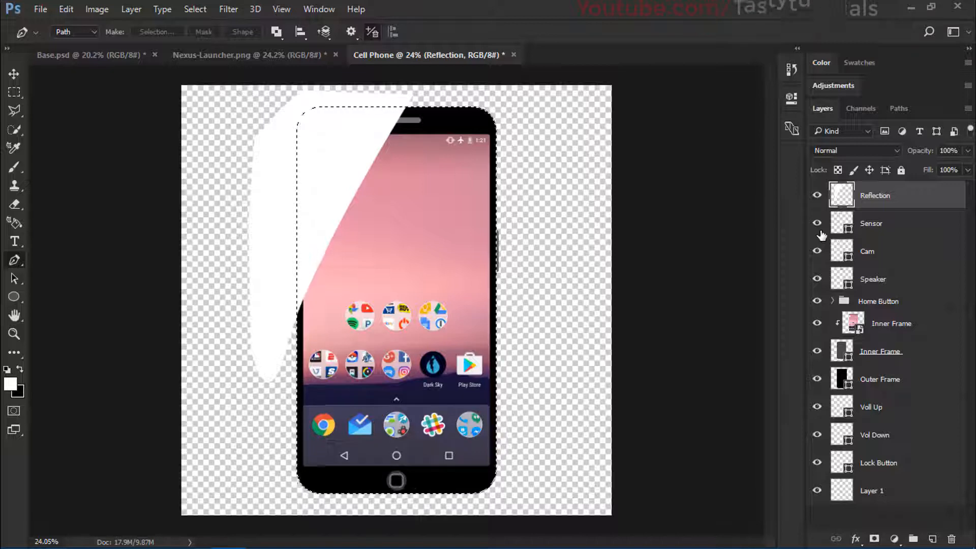
{"action": "key", "text": "ctrl+shift+j"}
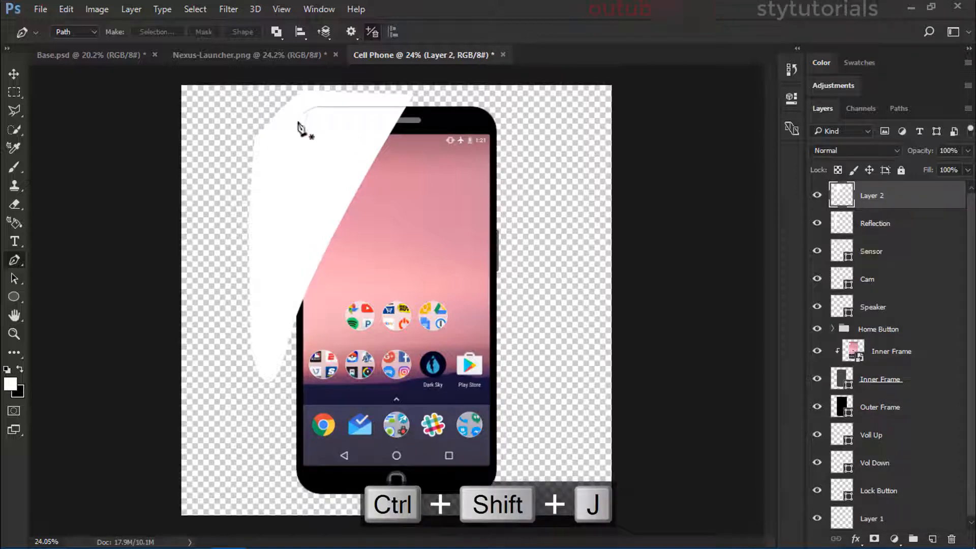
{"action": "left_click", "coordinate": [20, 77]}
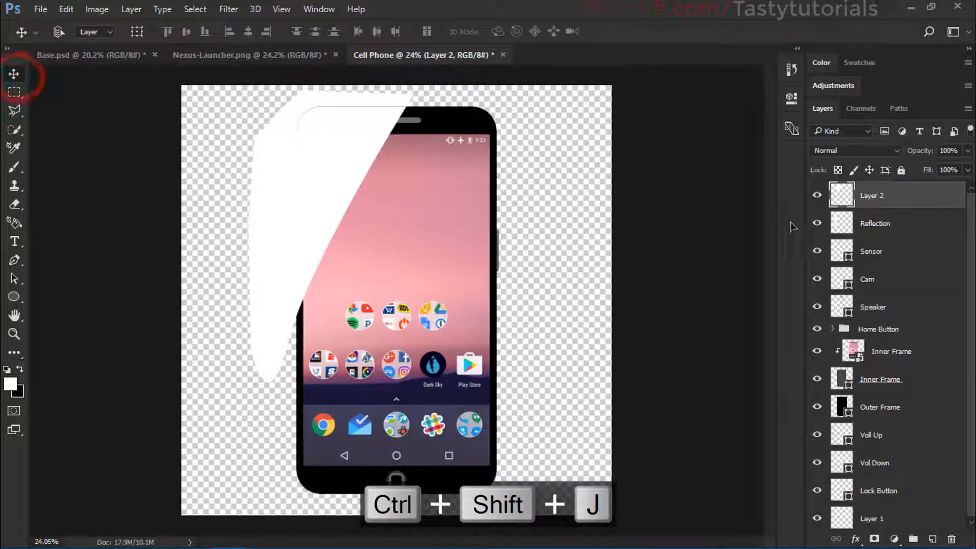
Step: Delete the original Reflection layer with the leftover white outside the phone and rename the cut-out layer Reflection
{"action": "left_click", "coordinate": [818, 223]}
{"action": "left_click", "coordinate": [841, 222]}
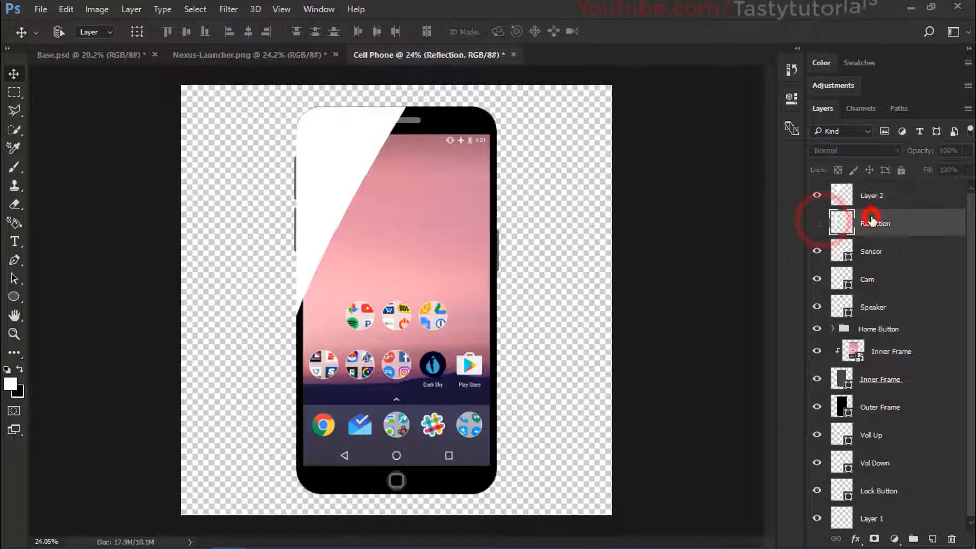
{"action": "key", "text": "Delete"}
{"action": "double_click", "coordinate": [872, 197]}
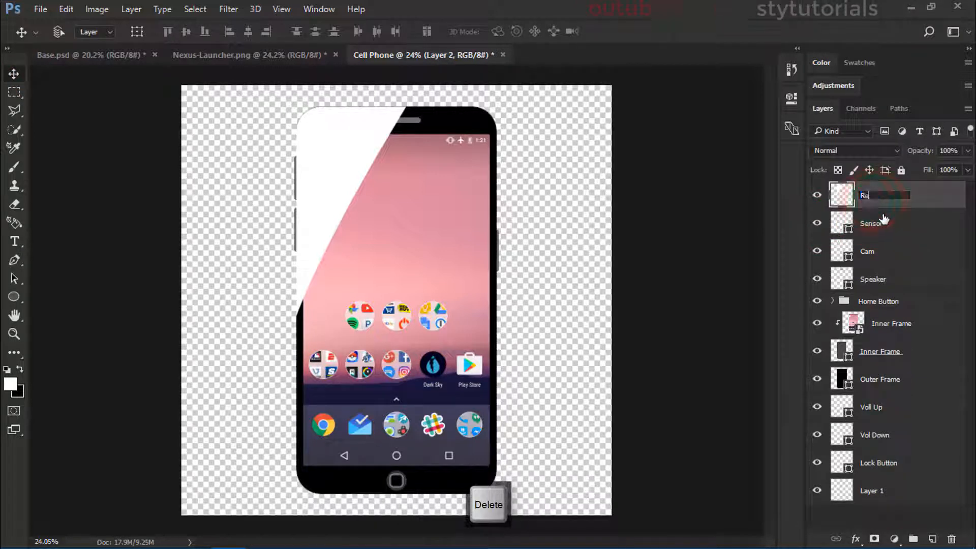
{"action": "type", "text": "Reflection"}
{"action": "key", "text": "Return"}
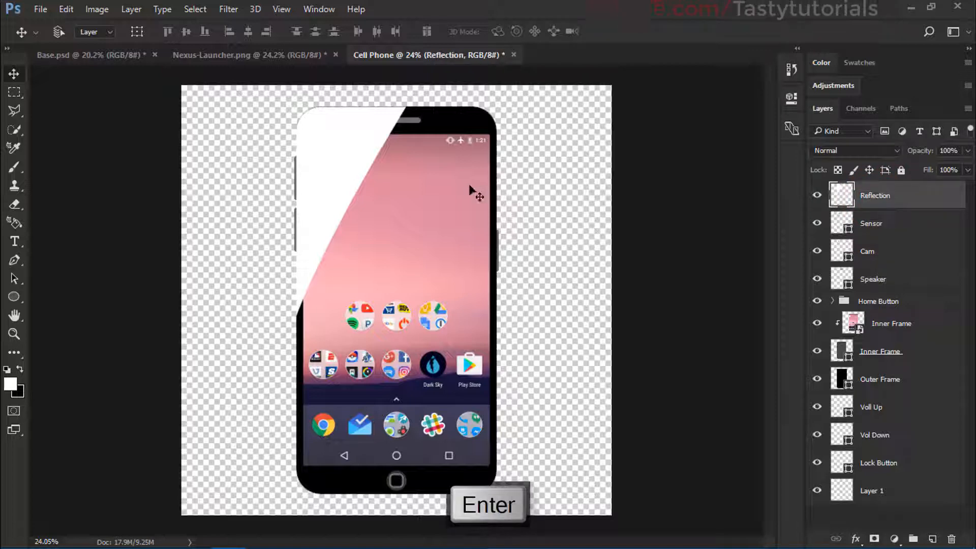
Step: Lower the Reflection layer's opacity to 27% and check the reflection's edge across the speaker
{"action": "left_click_drag", "start_coordinate": [924, 158], "coordinate": [873, 159]}
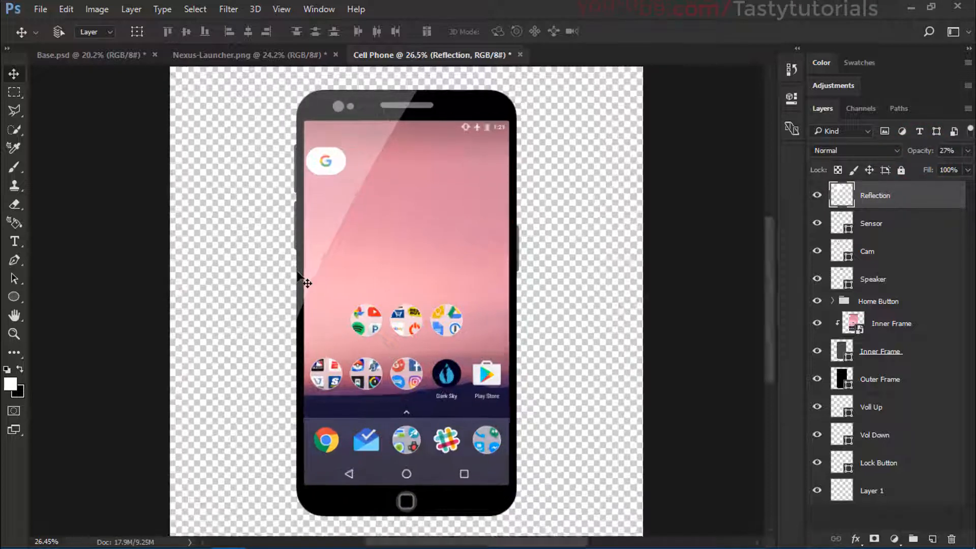
{"action": "scroll", "coordinate": [307, 276], "scroll_direction": "down", "scroll_amount": 2}
{"action": "scroll", "coordinate": [424, 268], "scroll_direction": "up", "scroll_amount": 1}
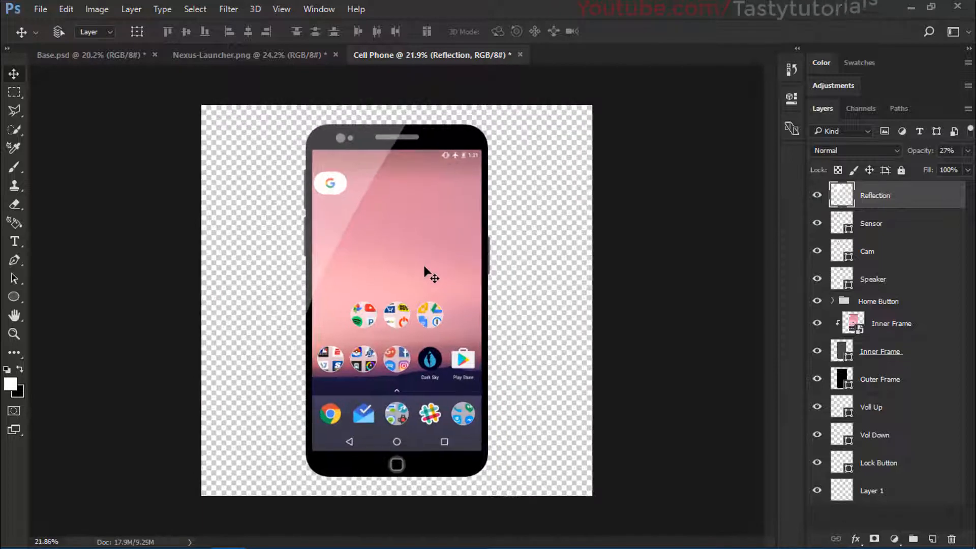
{"action": "scroll", "coordinate": [411, 235], "scroll_direction": "up", "scroll_amount": 6}
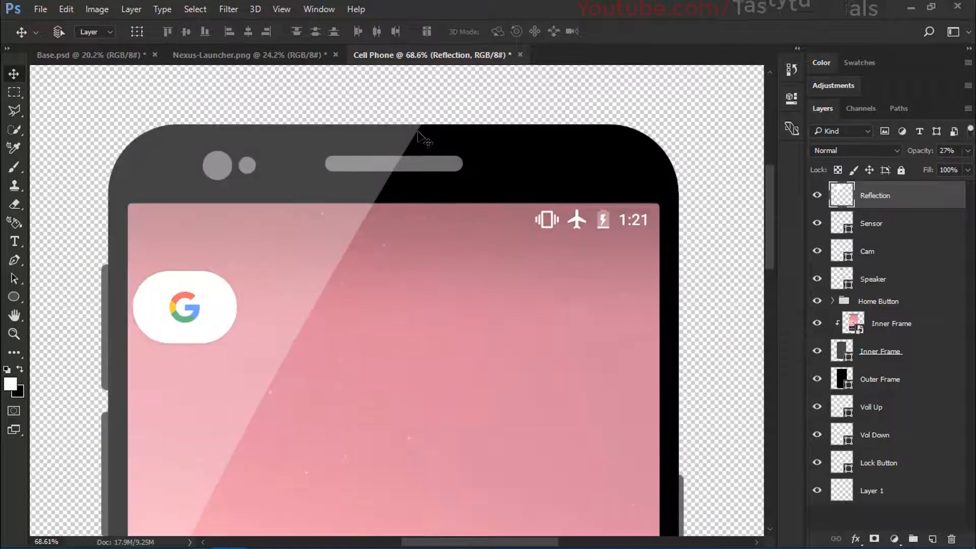
{"action": "left_click_drag", "start_coordinate": [422, 127], "coordinate": [406, 215]}
{"action": "scroll", "coordinate": [399, 216], "scroll_direction": "up", "scroll_amount": 1}
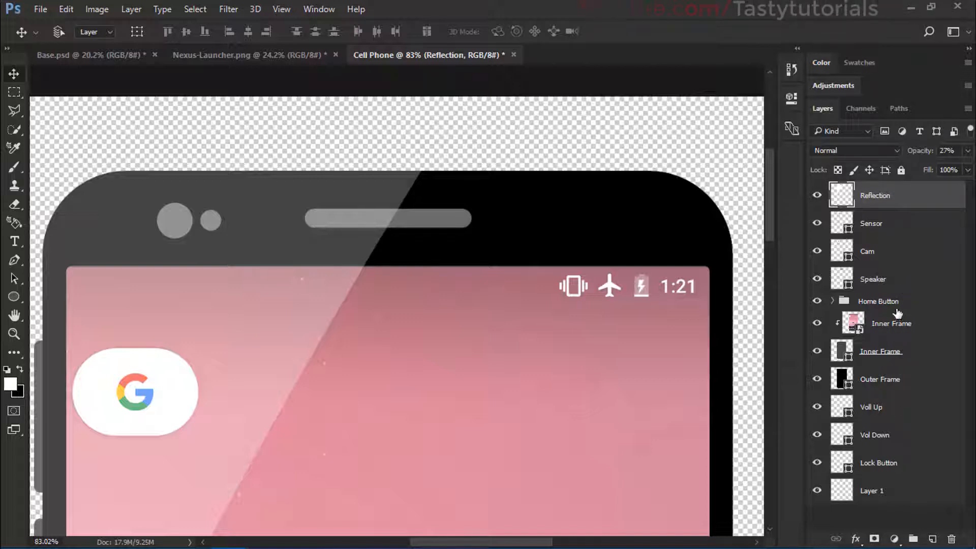
Step: Place the nylon netting stock photo from File Explorer into the Cell Phone document, directly above the Speaker layer
{"action": "left_click", "coordinate": [873, 274]}
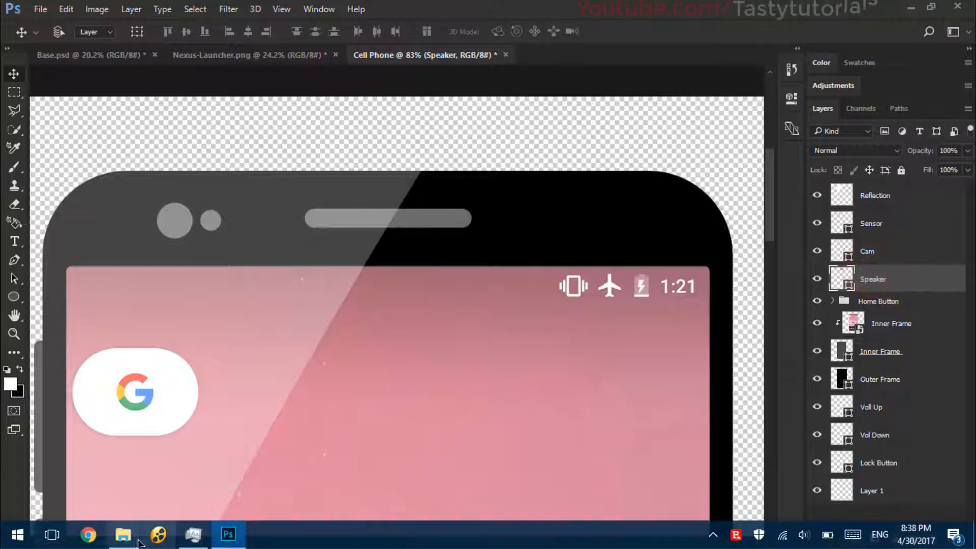
{"action": "left_click", "coordinate": [130, 534]}
{"action": "left_click_drag", "start_coordinate": [318, 110], "coordinate": [417, 216]}
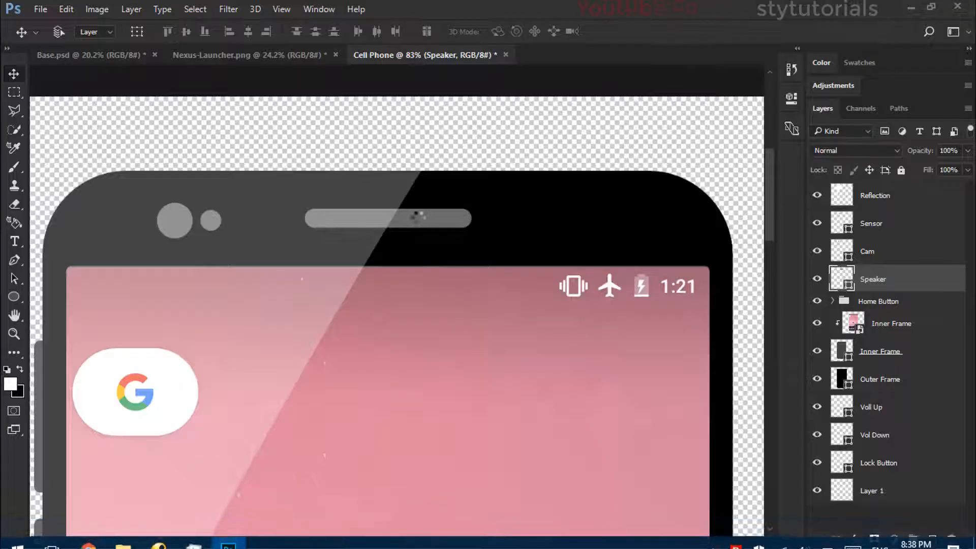
Step: Scale the placed netting image to about 22% width, centre it over the speaker slot and flatten it into a strip just covering the slot
{"action": "scroll", "coordinate": [419, 244], "scroll_direction": "down", "scroll_amount": 3}
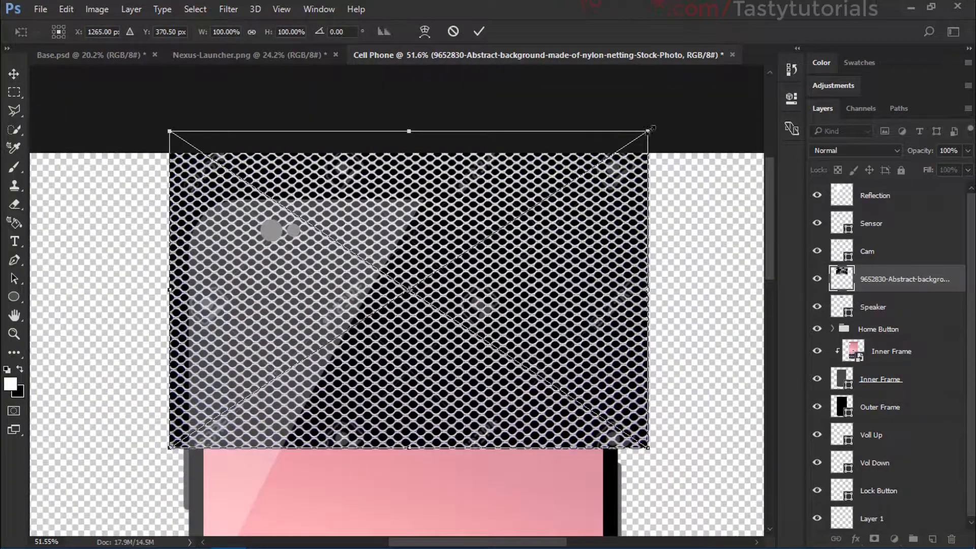
{"action": "left_click_drag", "start_coordinate": [649, 130], "coordinate": [476, 252]}
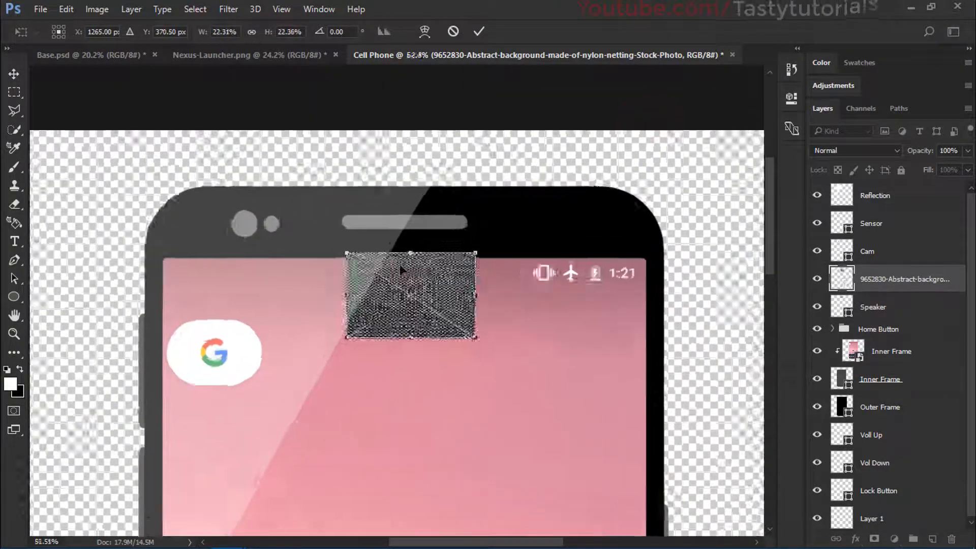
{"action": "scroll", "coordinate": [401, 270], "scroll_direction": "up", "scroll_amount": 5}
{"action": "left_click_drag", "start_coordinate": [427, 279], "coordinate": [409, 107]}
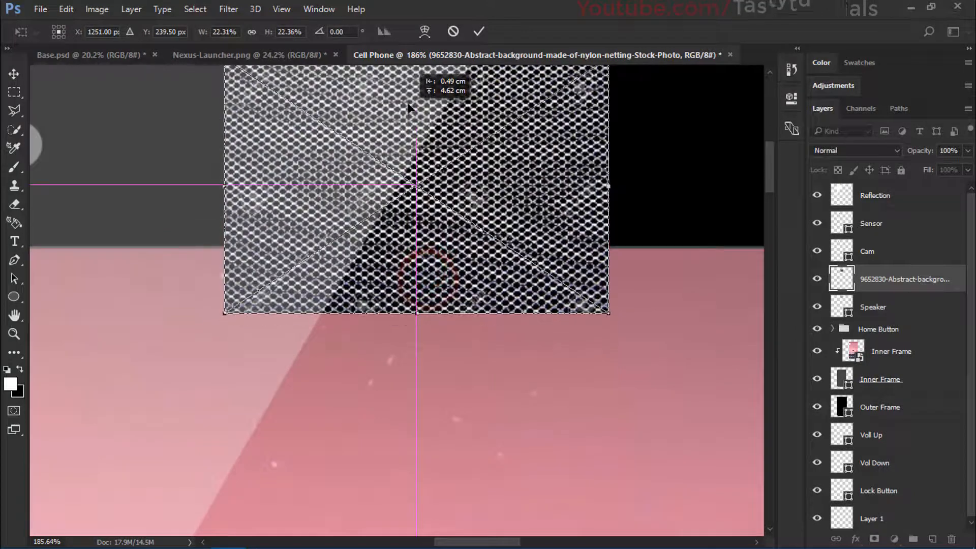
{"action": "scroll", "coordinate": [409, 106], "scroll_direction": "down", "scroll_amount": 3}
{"action": "left_click_drag", "start_coordinate": [531, 101], "coordinate": [527, 106]}
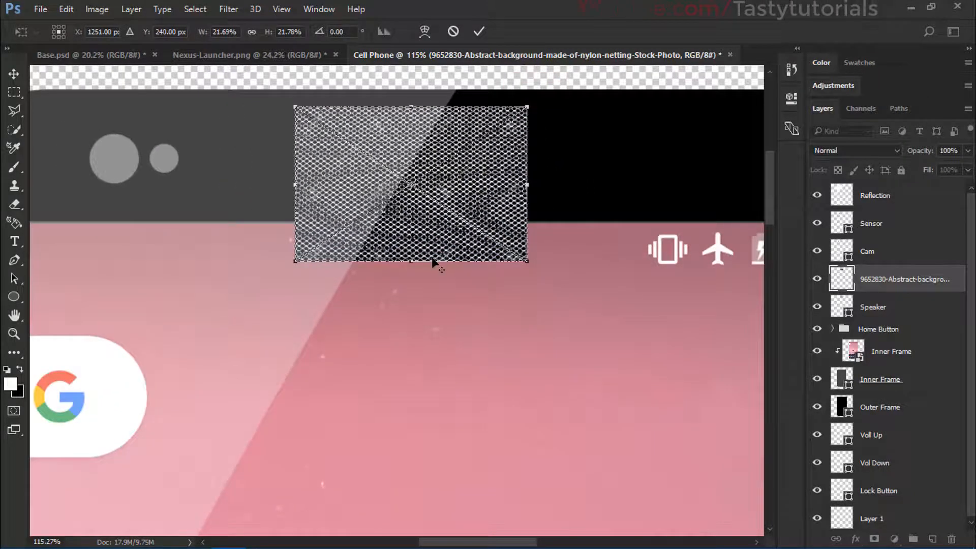
{"action": "left_click_drag", "start_coordinate": [430, 263], "coordinate": [442, 175]}
{"action": "double_click", "coordinate": [442, 176]}
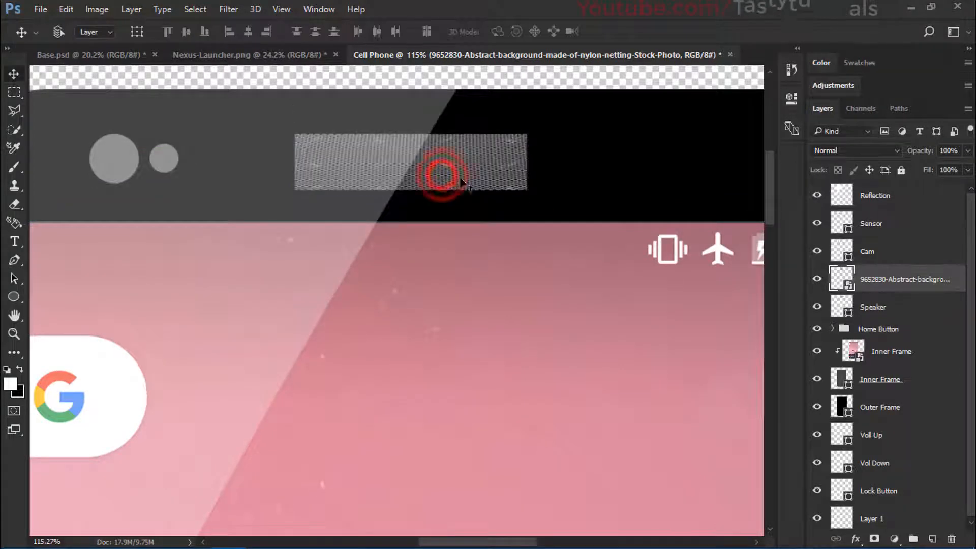
Step: Clip the netting layer to the Speaker layer and inspect the mesh inside the slot up close
{"action": "left_click", "coordinate": [893, 289], "text": "alt"}
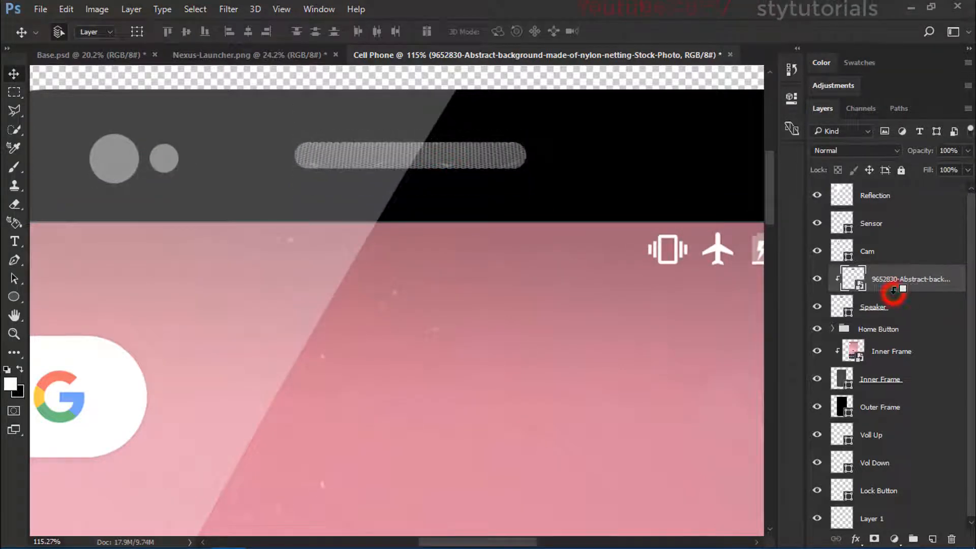
{"action": "scroll", "coordinate": [423, 140], "scroll_direction": "up", "scroll_amount": 4, "text": "alt"}
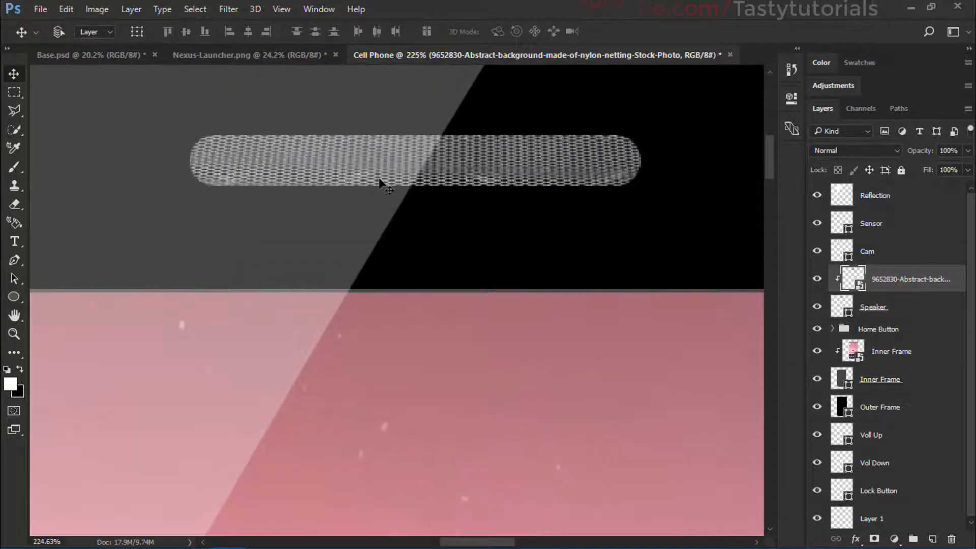
{"action": "scroll", "coordinate": [406, 150], "scroll_direction": "down", "scroll_amount": 4, "text": "alt"}
{"action": "scroll", "coordinate": [393, 154], "scroll_direction": "up", "scroll_amount": 4, "text": "alt"}
{"action": "scroll", "coordinate": [392, 156], "scroll_direction": "up", "scroll_amount": 3, "text": "alt"}
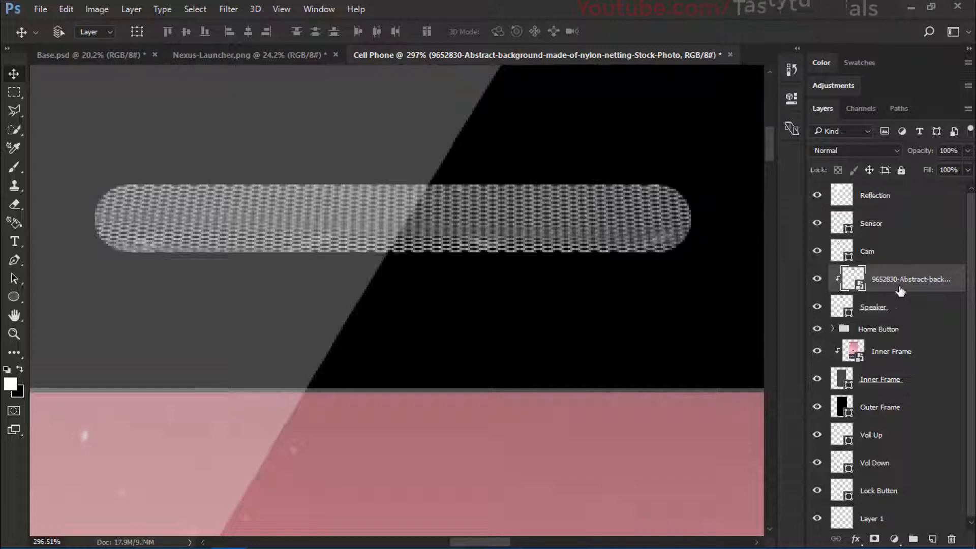
Step: Add a Stroke effect to the Speaker layer in light grey #b5b5b5
{"action": "left_click", "coordinate": [920, 301]}
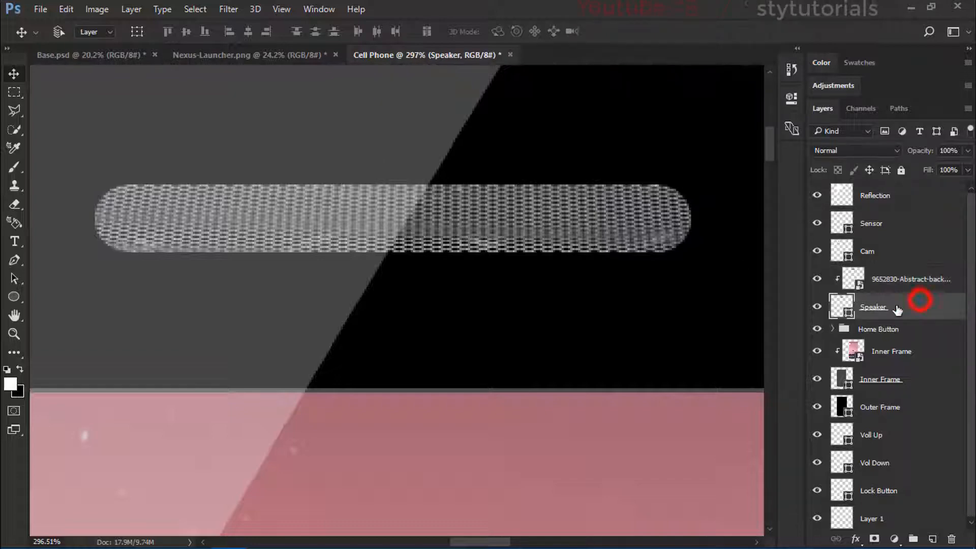
{"action": "double_click", "coordinate": [953, 311]}
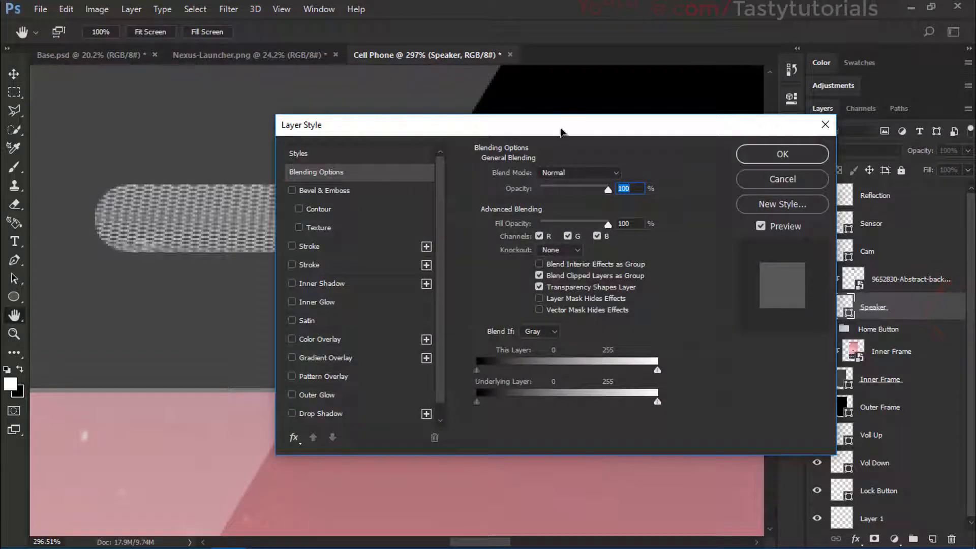
{"action": "left_click_drag", "start_coordinate": [561, 131], "coordinate": [766, 76]}
{"action": "left_click", "coordinate": [519, 192]}
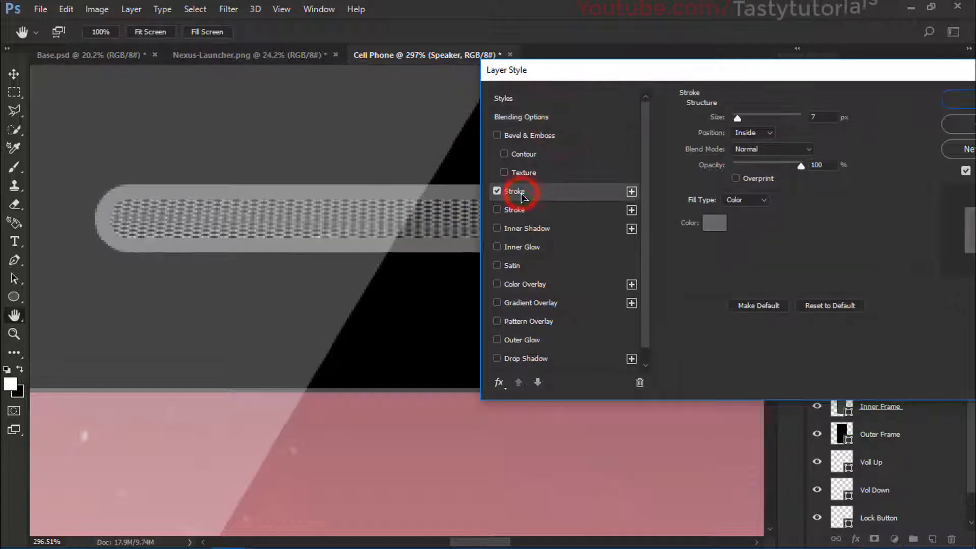
{"action": "left_click", "coordinate": [714, 227]}
{"action": "left_click_drag", "start_coordinate": [641, 196], "coordinate": [597, 136]}
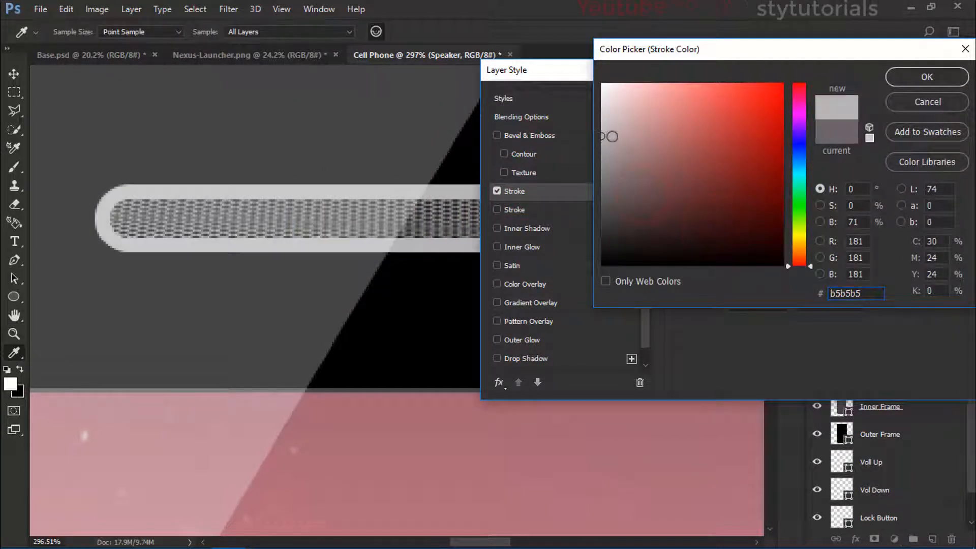
{"action": "left_click", "coordinate": [914, 82]}
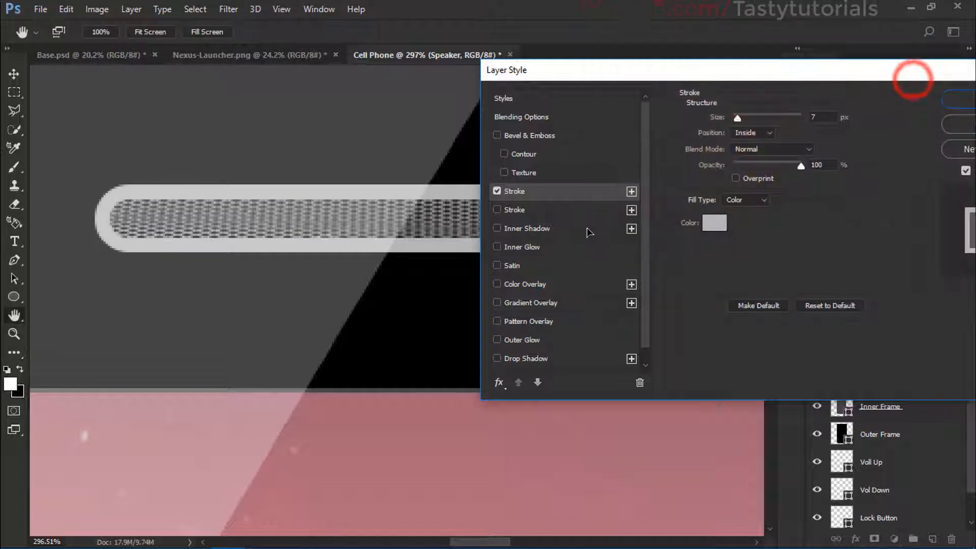
Step: Enable an Inner Shadow on the Speaker layer, switch the Stroke off and change the shadow colour to black
{"action": "left_click", "coordinate": [534, 230]}
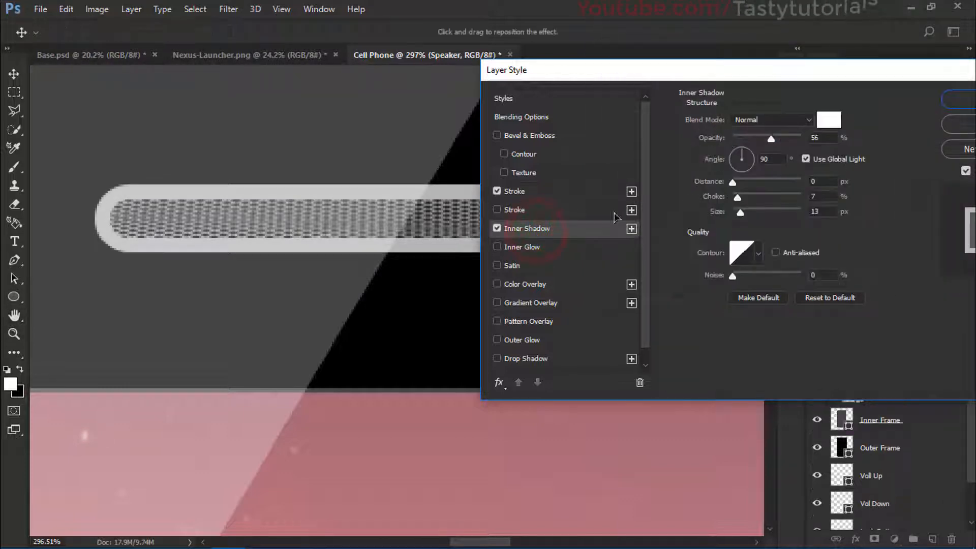
{"action": "left_click_drag", "start_coordinate": [732, 184], "coordinate": [533, 185]}
{"action": "left_click", "coordinate": [516, 192]}
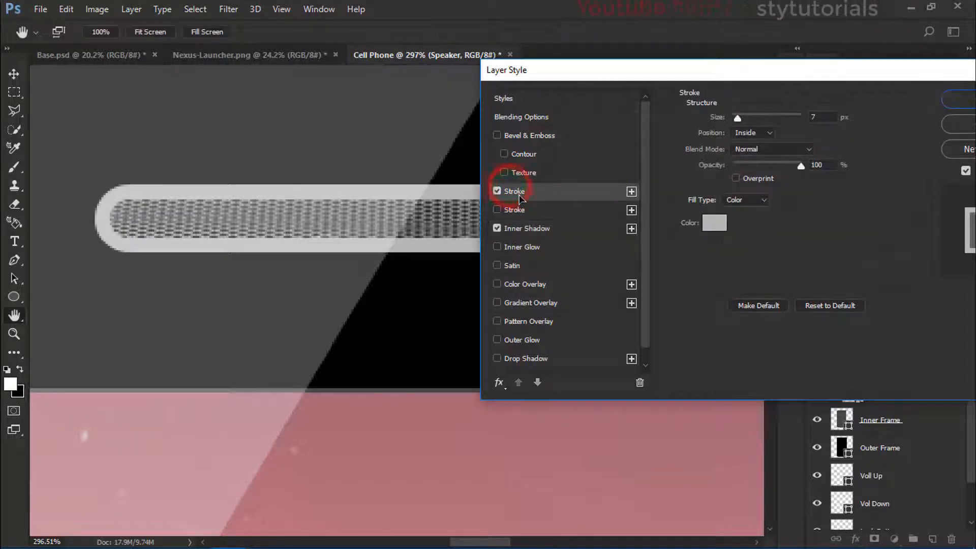
{"action": "left_click", "coordinate": [498, 192]}
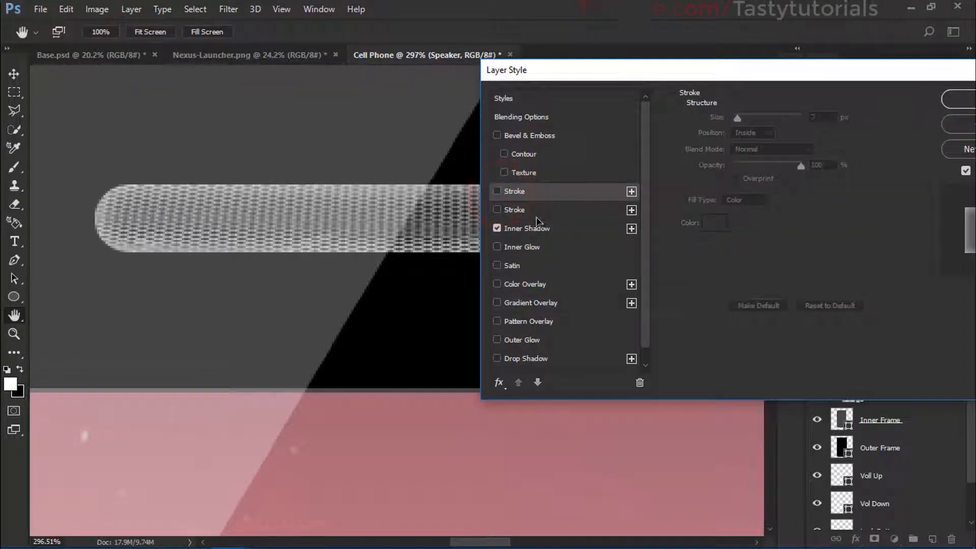
{"action": "left_click", "coordinate": [534, 227]}
{"action": "left_click", "coordinate": [834, 126]}
{"action": "left_click_drag", "start_coordinate": [683, 126], "coordinate": [600, 268]}
{"action": "left_click", "coordinate": [960, 78]}
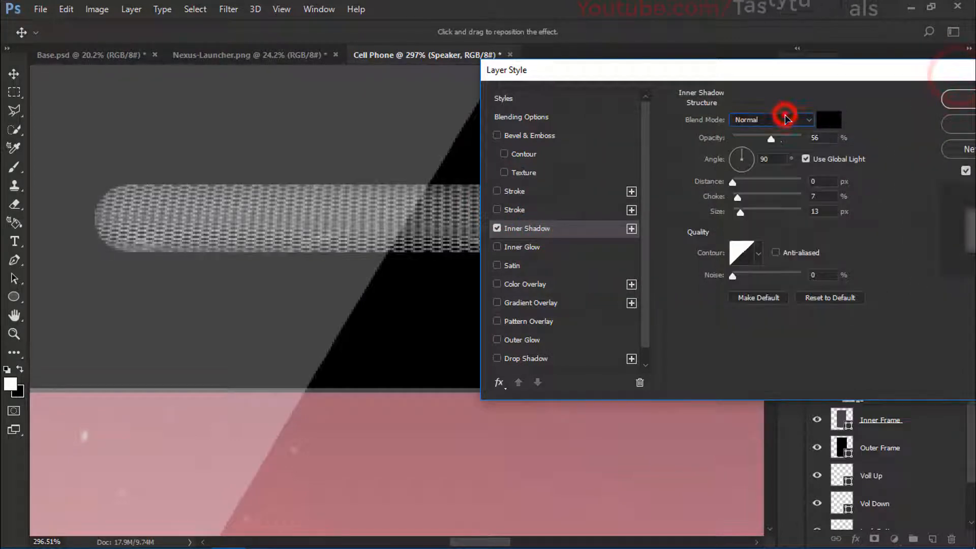
Step: Set the speaker's Inner Shadow to 100% opacity, 19% choke and 9 px size, with Use Global Light off
{"action": "left_click_drag", "start_coordinate": [771, 138], "coordinate": [806, 138]}
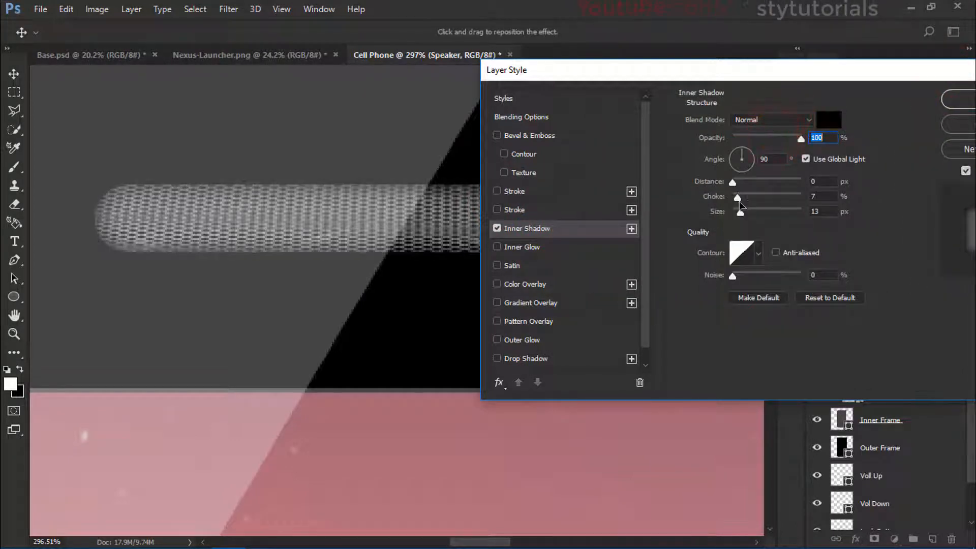
{"action": "left_click_drag", "start_coordinate": [753, 164], "coordinate": [752, 159]}
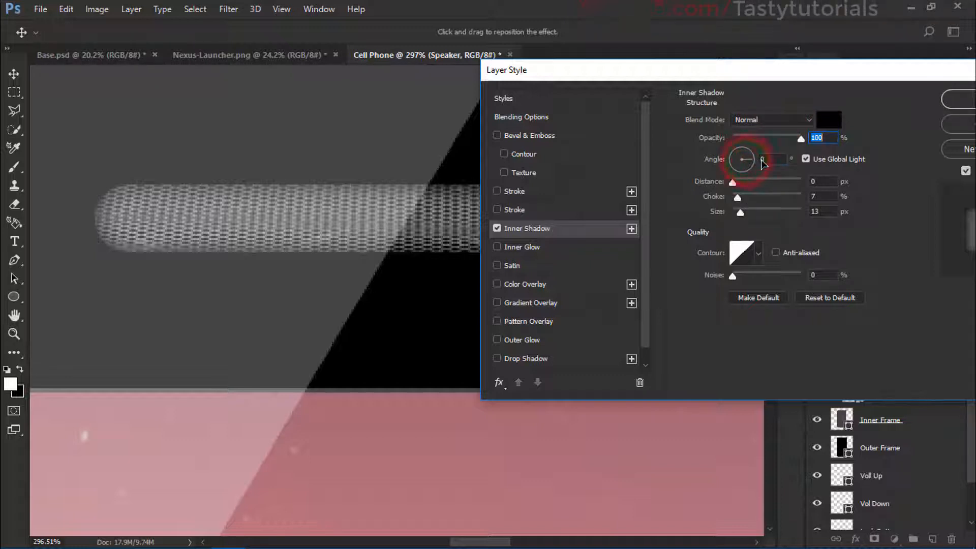
{"action": "mouse_move", "coordinate": [737, 197]}
{"action": "left_mouse_down"}
{"action": "mouse_move", "coordinate": [745, 198]}
{"action": "mouse_move", "coordinate": [736, 215]}
{"action": "mouse_move", "coordinate": [741, 187]}
{"action": "mouse_move", "coordinate": [721, 188]}
{"action": "left_mouse_up"}
{"action": "left_click", "coordinate": [805, 158]}
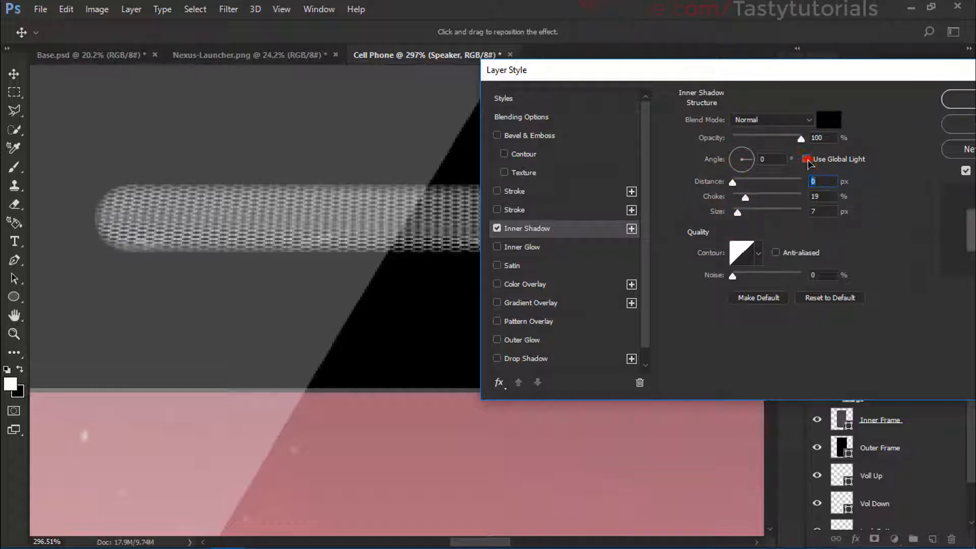
{"action": "left_click", "coordinate": [770, 121]}
{"action": "left_click", "coordinate": [770, 121]}
{"action": "left_click_drag", "start_coordinate": [737, 212], "coordinate": [739, 215]}
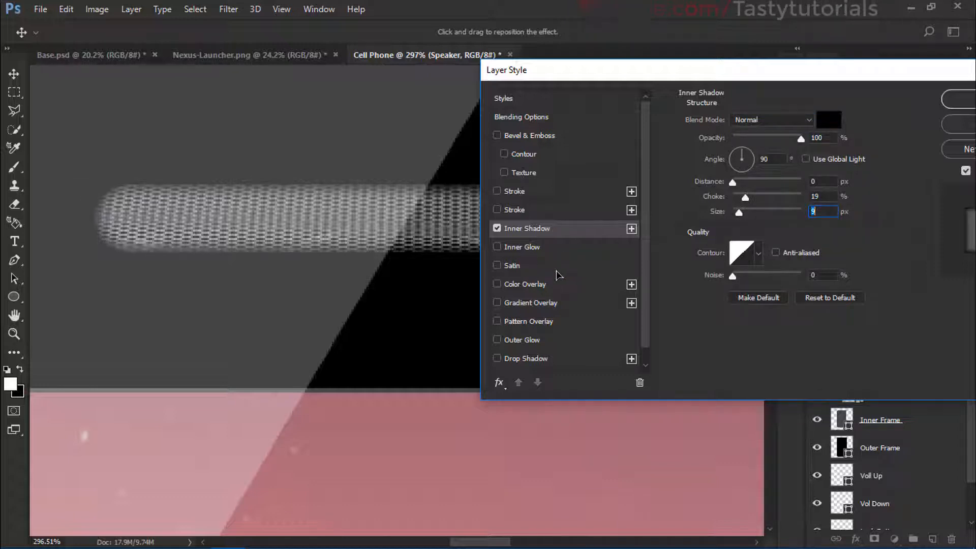
Step: Turn the speaker's Stroke back on, with its position Outside and its size 2 px
{"action": "left_click", "coordinate": [514, 191]}
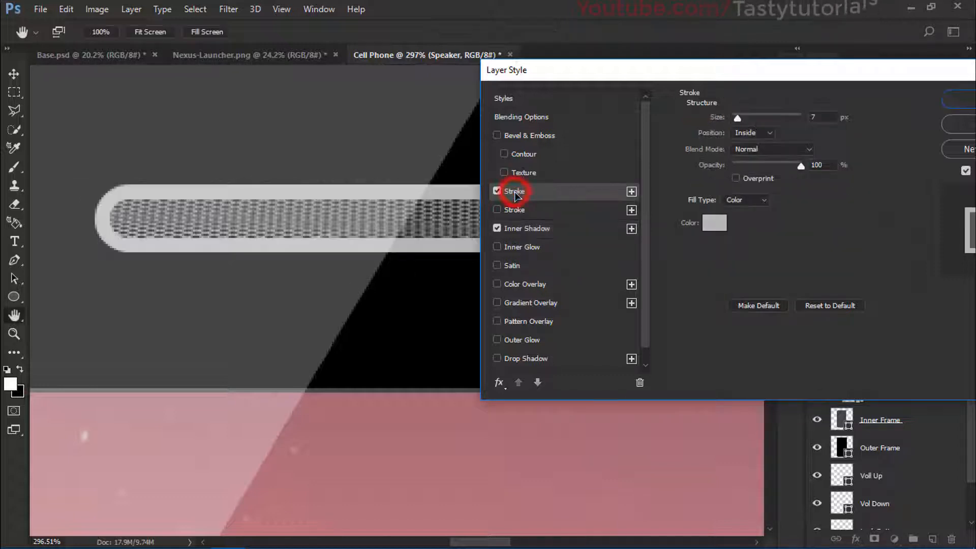
{"action": "left_click", "coordinate": [750, 132]}
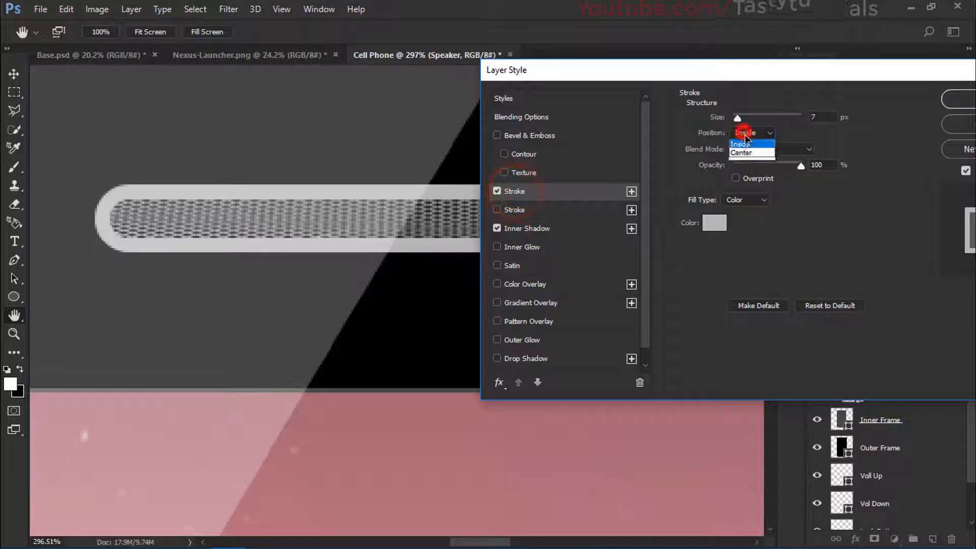
{"action": "left_click", "coordinate": [744, 127]}
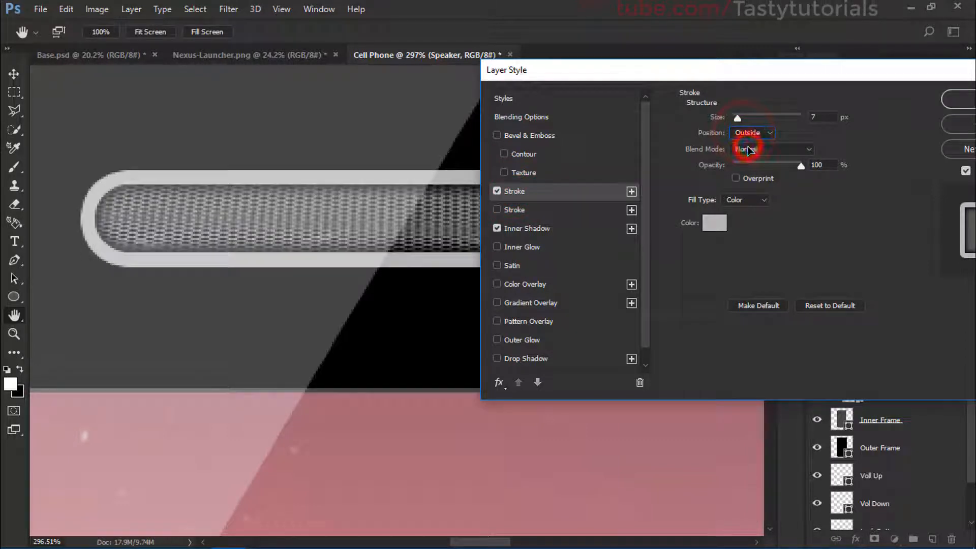
{"action": "left_click", "coordinate": [819, 117]}
{"action": "type", "text": "1"}
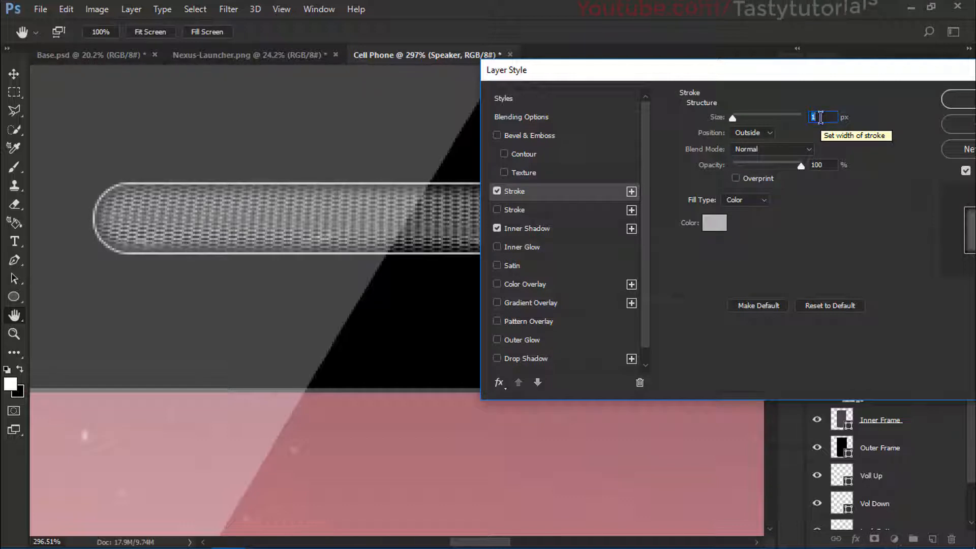
{"action": "key", "text": "Up"}
Step: Try blend modes such as Overlay, Linear Dodge (Add) and Dissolve on the speaker's Stroke, returning to Normal
{"action": "left_click", "coordinate": [767, 149]}
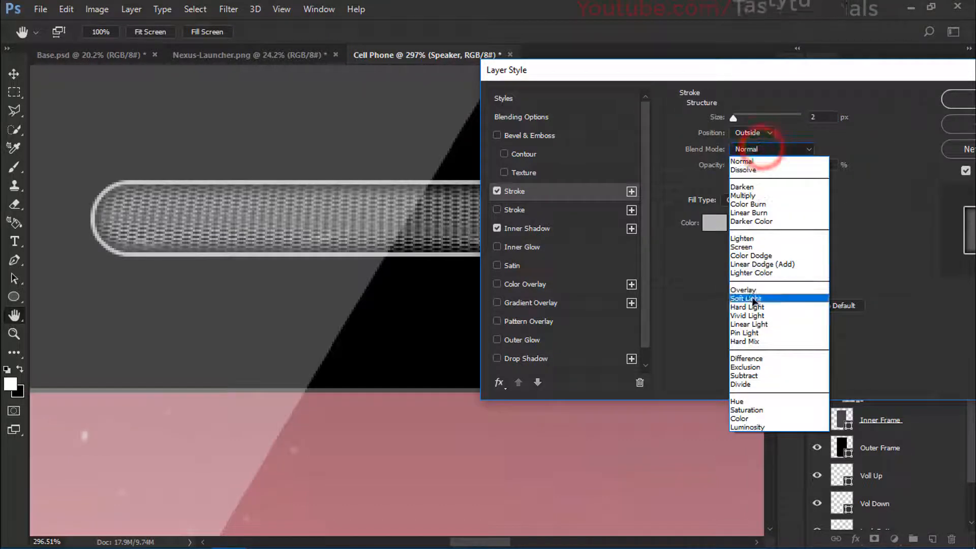
{"action": "left_click", "coordinate": [752, 299]}
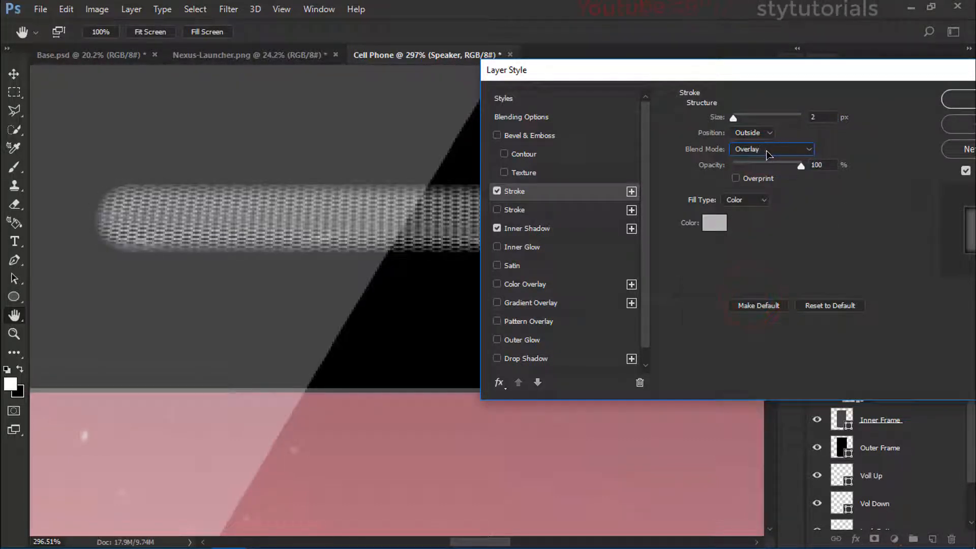
{"action": "scroll", "coordinate": [767, 152], "scroll_direction": "up", "scroll_amount": 3}
{"action": "scroll", "coordinate": [767, 152], "scroll_direction": "down", "scroll_amount": 1}
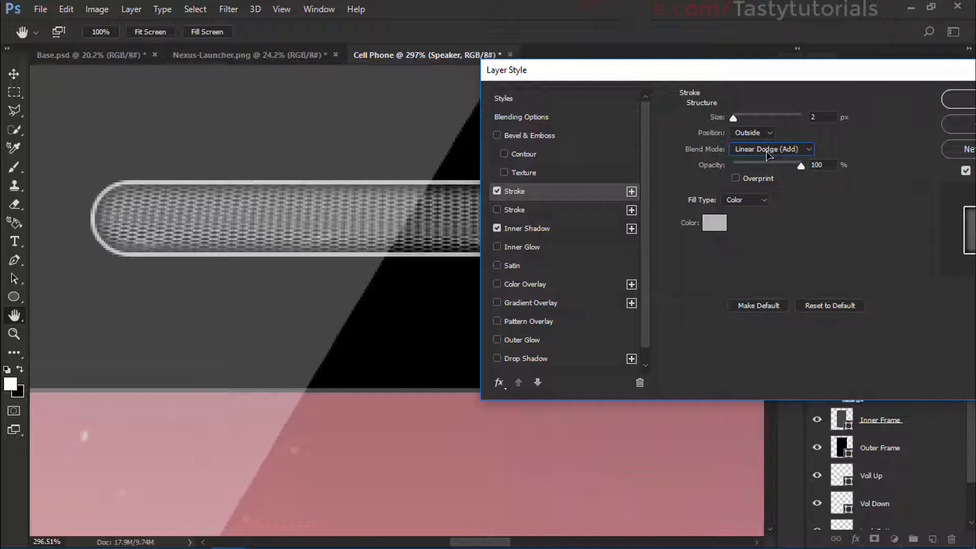
{"action": "scroll", "coordinate": [766, 152], "scroll_direction": "up", "scroll_amount": 4}
{"action": "left_click", "coordinate": [766, 149]}
{"action": "left_click", "coordinate": [758, 170]}
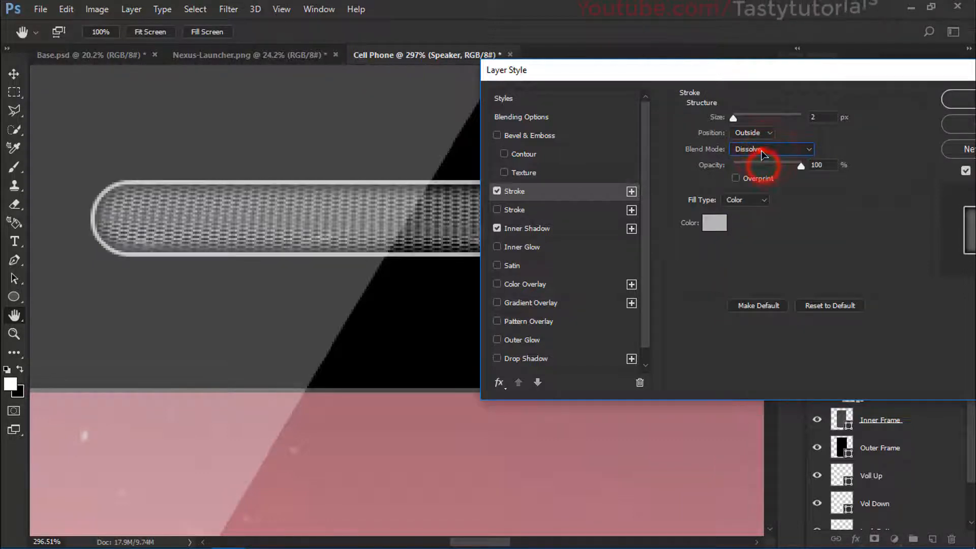
{"action": "left_click", "coordinate": [763, 149]}
{"action": "left_click", "coordinate": [758, 161]}
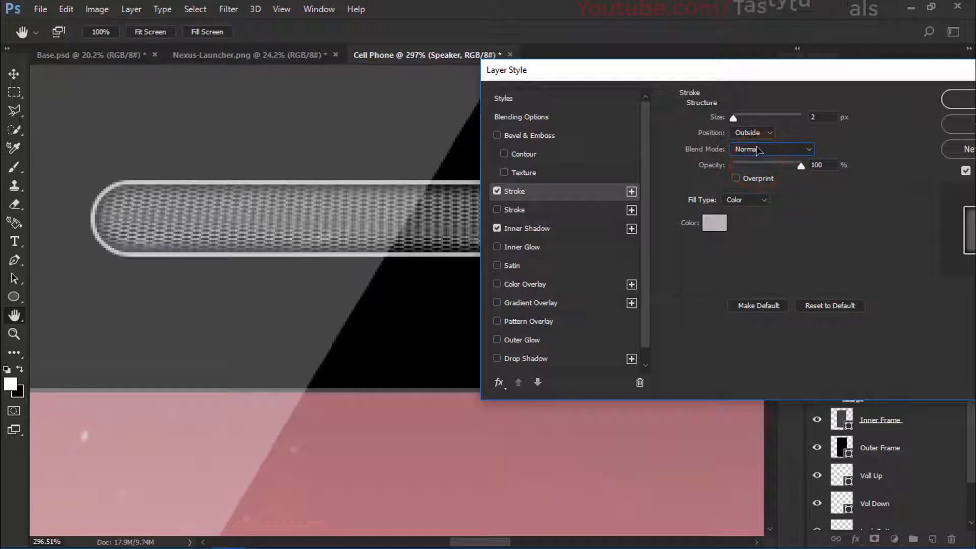
Step: Lower the opacity of the speaker's Stroke to 40% and reopen the Inner Shadow settings
{"action": "left_click_drag", "start_coordinate": [802, 174], "coordinate": [762, 176]}
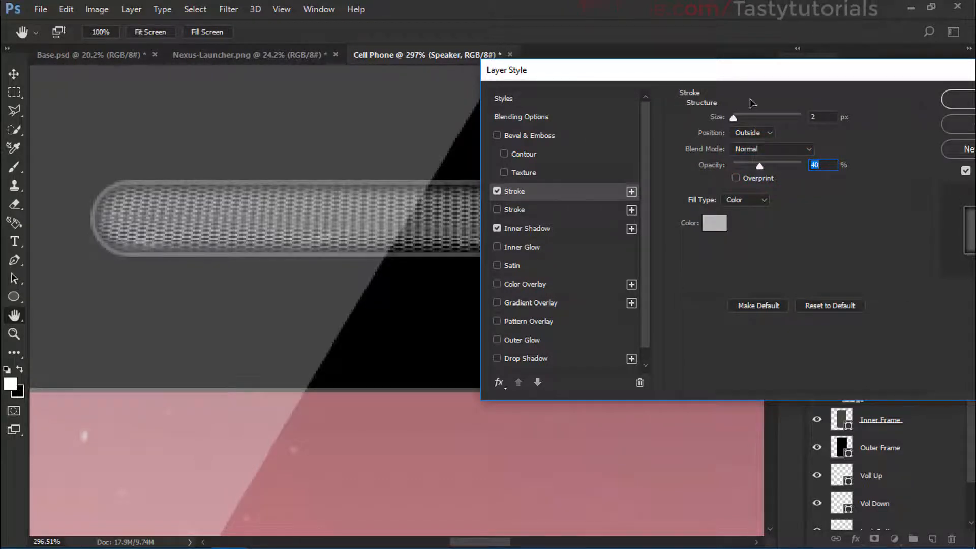
{"action": "left_click_drag", "start_coordinate": [761, 77], "coordinate": [596, 107]}
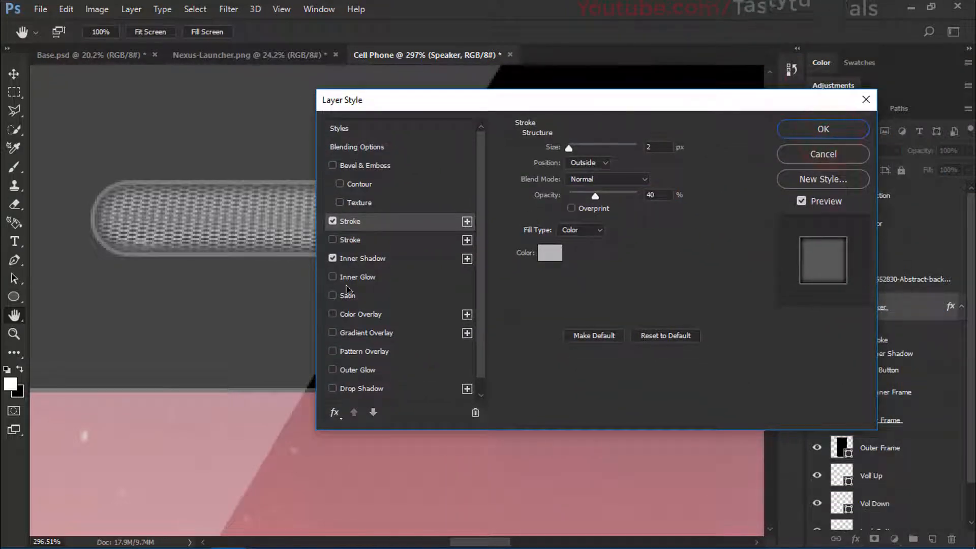
{"action": "left_click", "coordinate": [361, 258]}
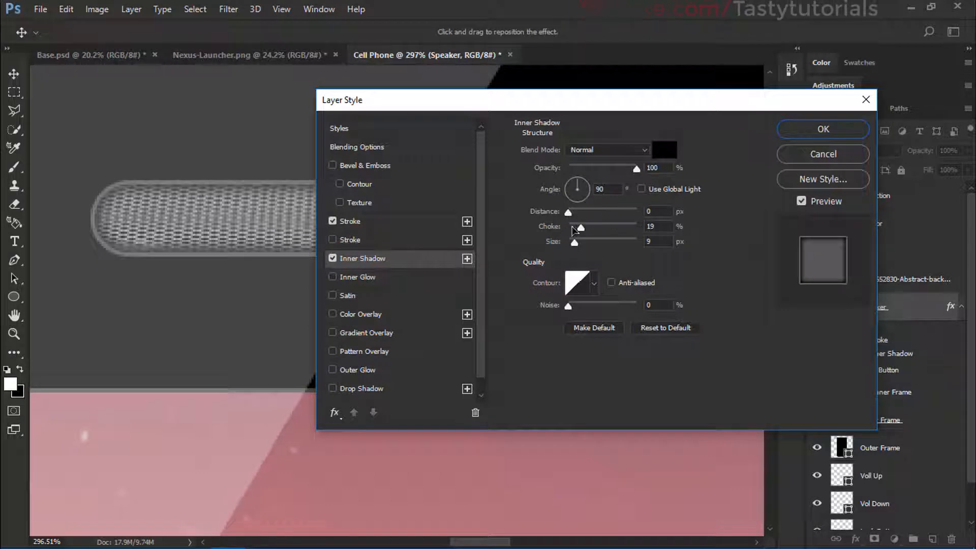
Step: Fine-tune the size of the speaker's Inner Shadow, apply the layer style and collapse the Speaker layer's effects list
{"action": "mouse_move", "coordinate": [574, 240]}
{"action": "left_mouse_down"}
{"action": "mouse_move", "coordinate": [582, 227]}
{"action": "mouse_move", "coordinate": [608, 231]}
{"action": "mouse_move", "coordinate": [577, 249]}
{"action": "mouse_move", "coordinate": [594, 229]}
{"action": "mouse_move", "coordinate": [588, 248]}
{"action": "mouse_move", "coordinate": [576, 246]}
{"action": "mouse_move", "coordinate": [598, 230]}
{"action": "mouse_move", "coordinate": [580, 246]}
{"action": "left_mouse_up"}
{"action": "left_click", "coordinate": [793, 129]}
{"action": "scroll", "coordinate": [475, 256], "scroll_direction": "down", "scroll_amount": 10}
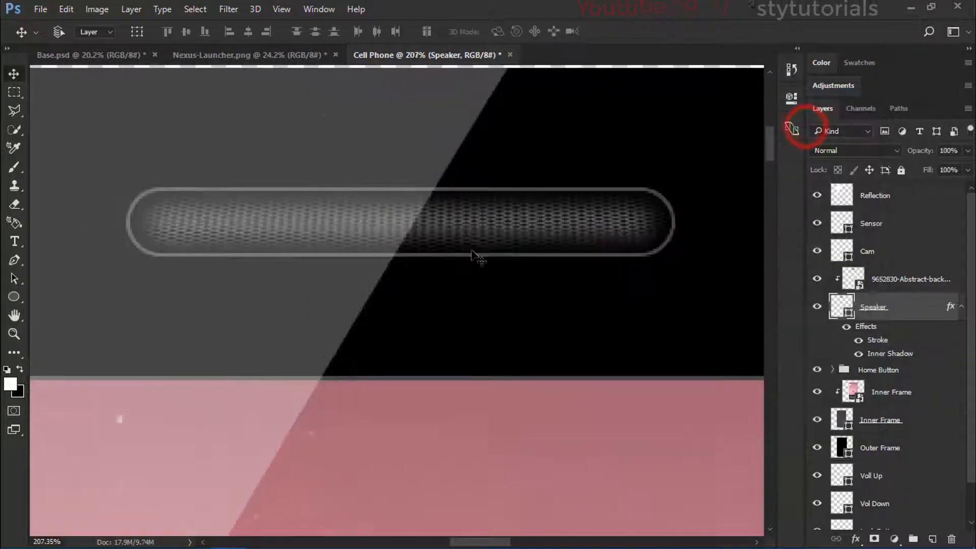
{"action": "scroll", "coordinate": [475, 257], "scroll_direction": "down", "scroll_amount": 4}
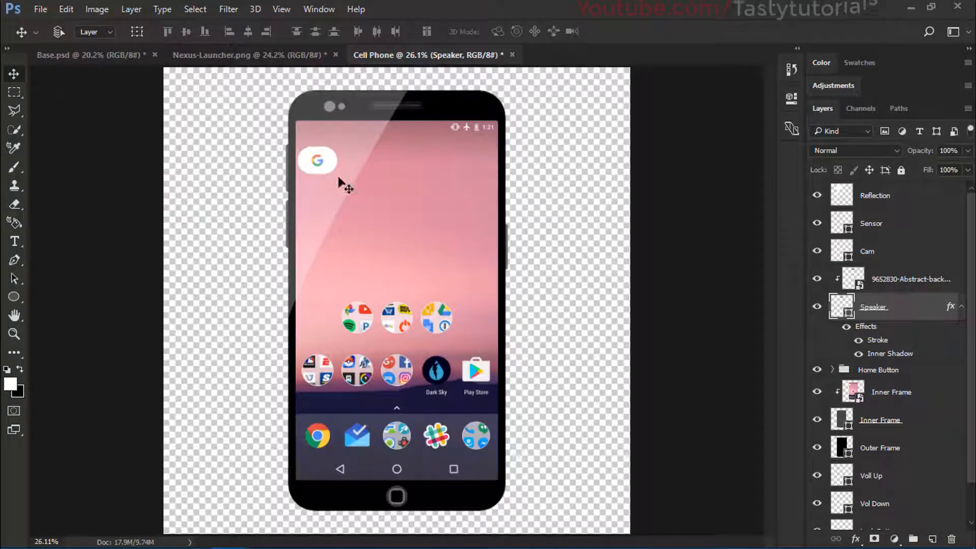
{"action": "scroll", "coordinate": [343, 110], "scroll_direction": "up", "scroll_amount": 12}
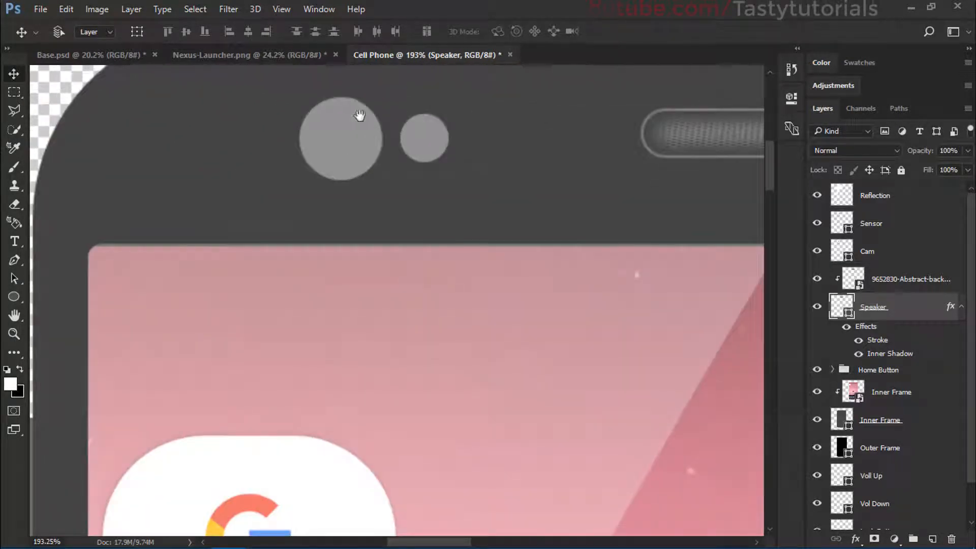
{"action": "left_click_drag", "start_coordinate": [360, 116], "coordinate": [353, 161]}
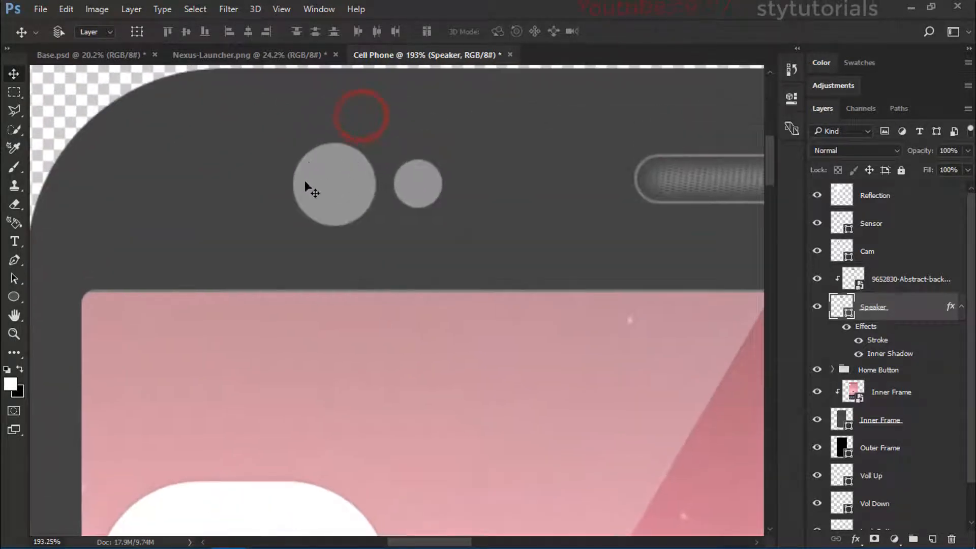
{"action": "left_click", "coordinate": [961, 306]}
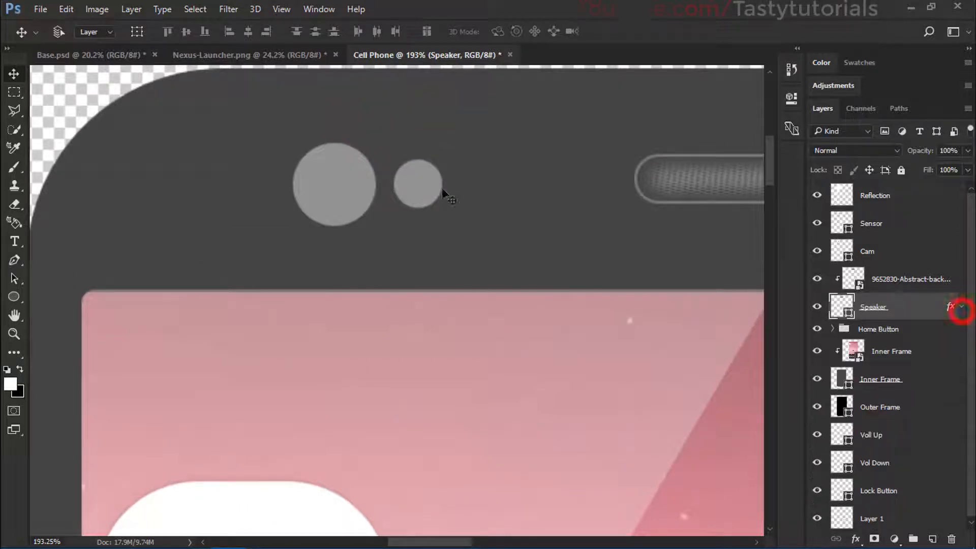
Step: Open the layer style settings of the Cam layer with the camera circle in clear view
{"action": "scroll", "coordinate": [443, 203], "scroll_direction": "down", "scroll_amount": 8}
{"action": "scroll", "coordinate": [378, 206], "scroll_direction": "up", "scroll_amount": 7}
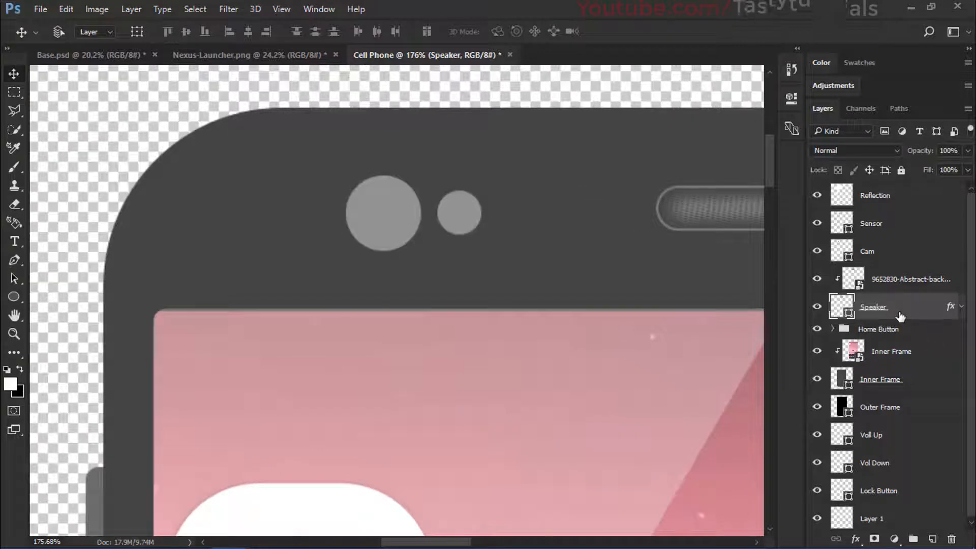
{"action": "left_click", "coordinate": [900, 252]}
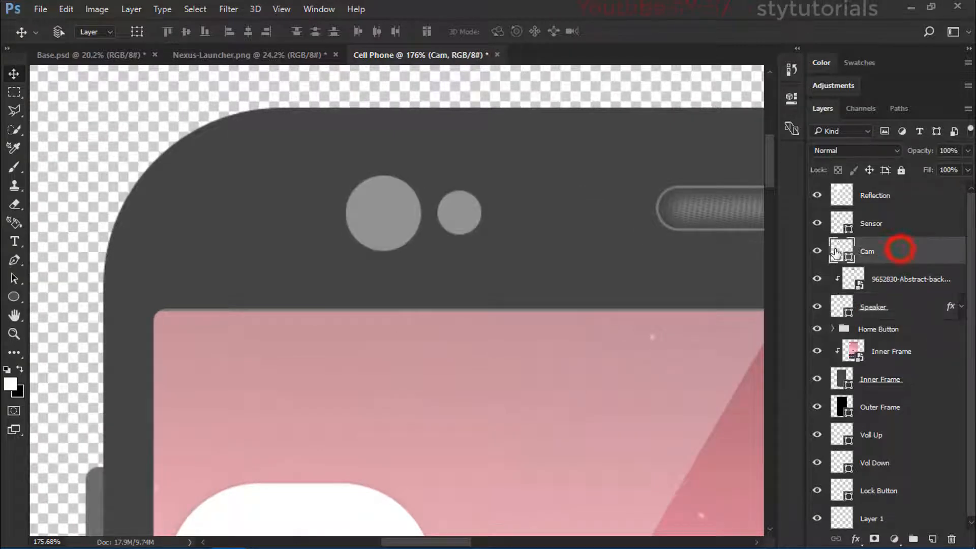
{"action": "double_click", "coordinate": [900, 252]}
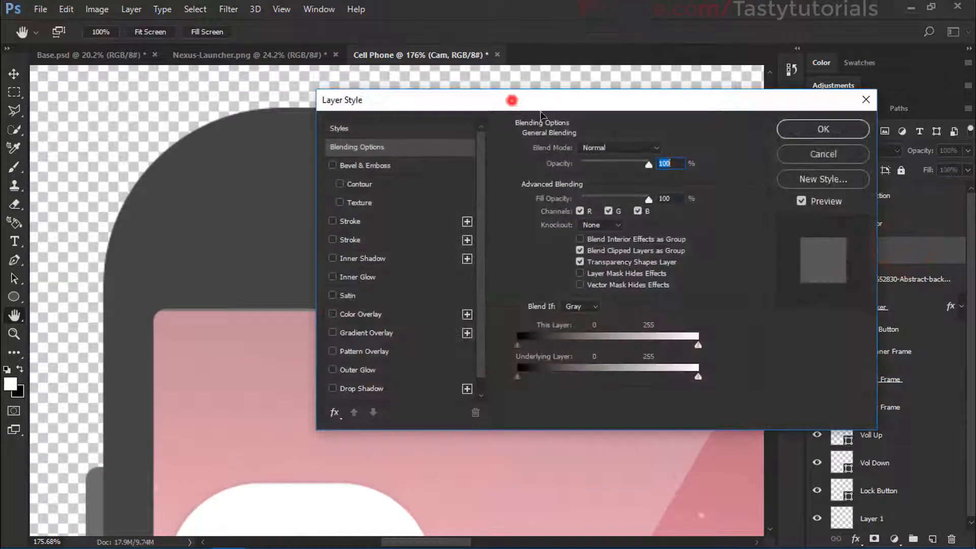
{"action": "left_click_drag", "start_coordinate": [507, 102], "coordinate": [737, 75]}
Step: Try a 2 px outside Stroke on the camera circle in white and in black, and turn the Stroke off
{"action": "left_click", "coordinate": [584, 196]}
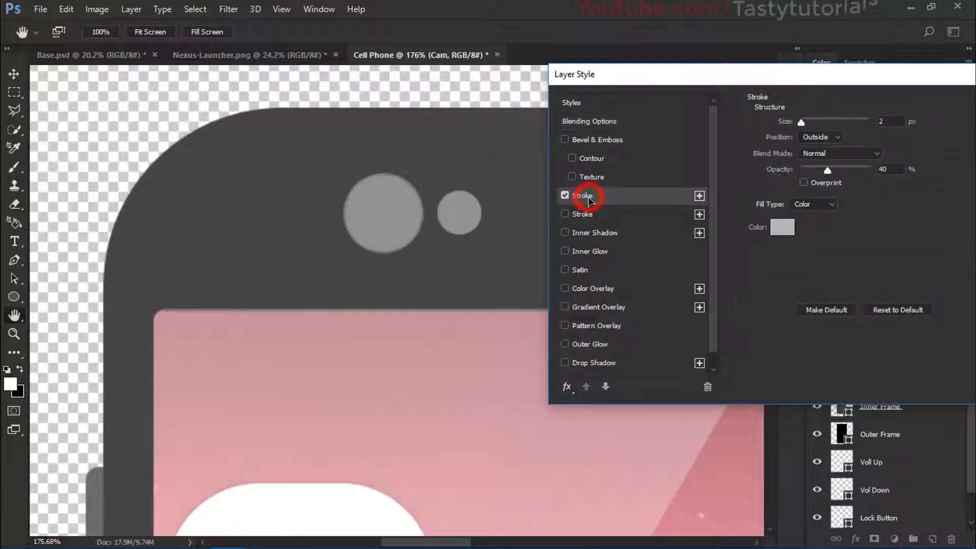
{"action": "left_click", "coordinate": [786, 226]}
{"action": "left_click_drag", "start_coordinate": [634, 190], "coordinate": [601, 84]}
{"action": "left_click", "coordinate": [922, 77]}
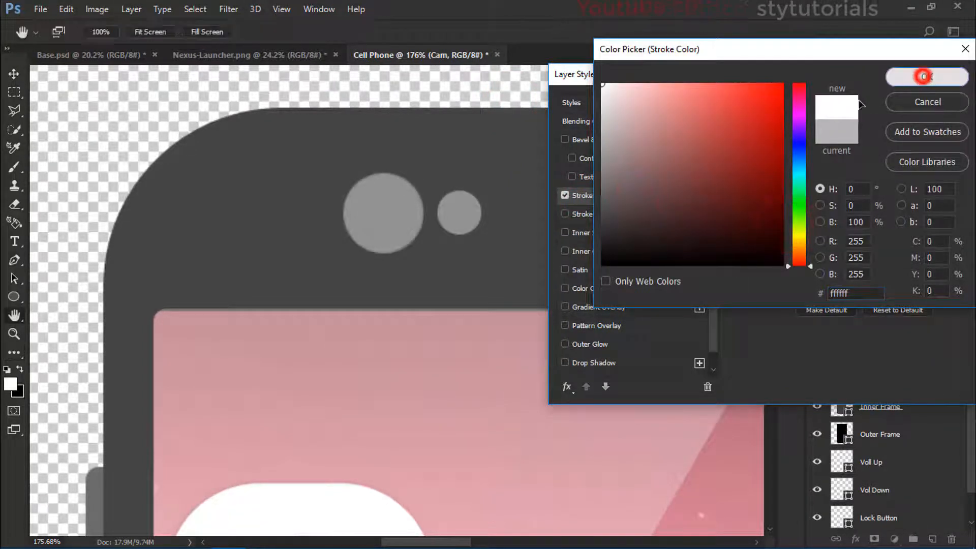
{"action": "left_click", "coordinate": [783, 226]}
{"action": "left_click_drag", "start_coordinate": [657, 208], "coordinate": [602, 265]}
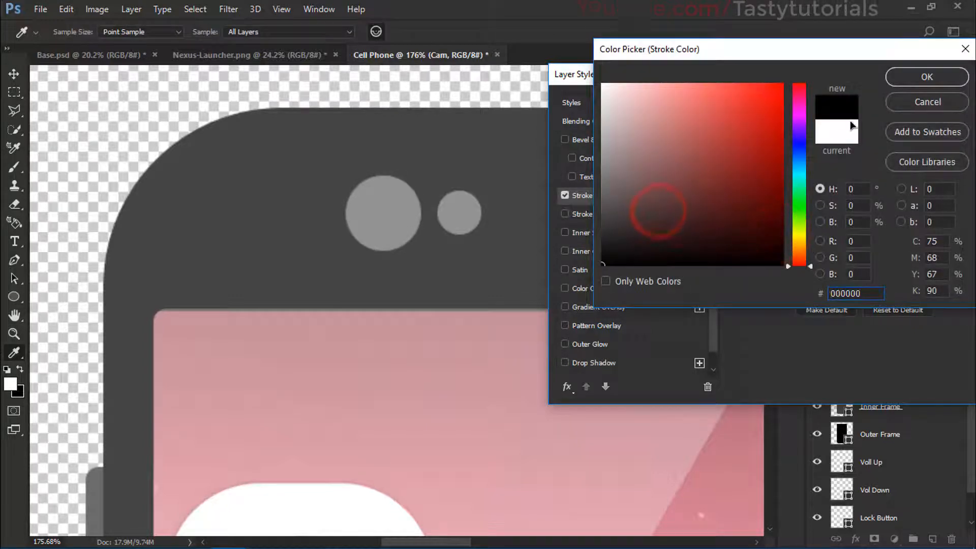
{"action": "left_click", "coordinate": [923, 77]}
{"action": "left_click", "coordinate": [564, 196]}
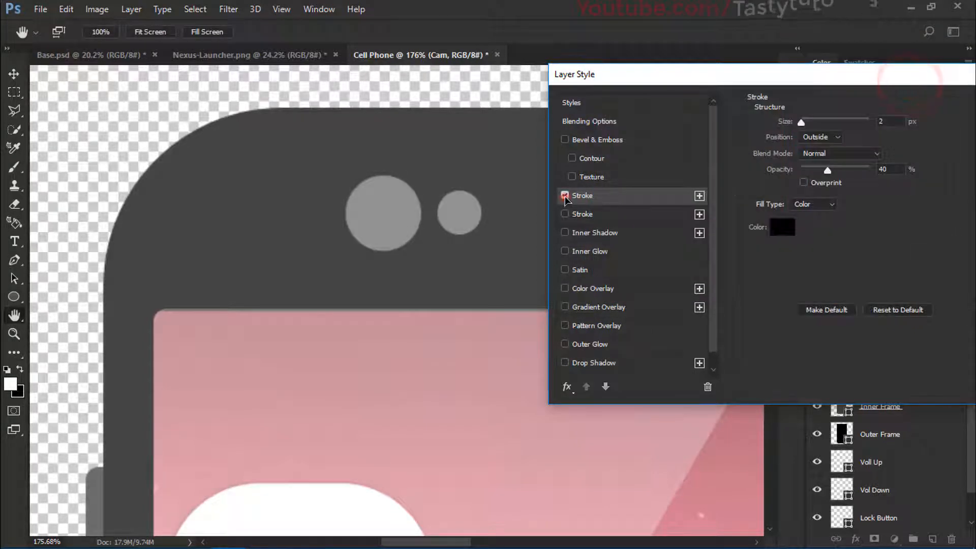
Step: Enable a black Inner Shadow on the camera circle with 0 px distance, 0% choke and 6 px size
{"action": "left_click", "coordinate": [607, 235]}
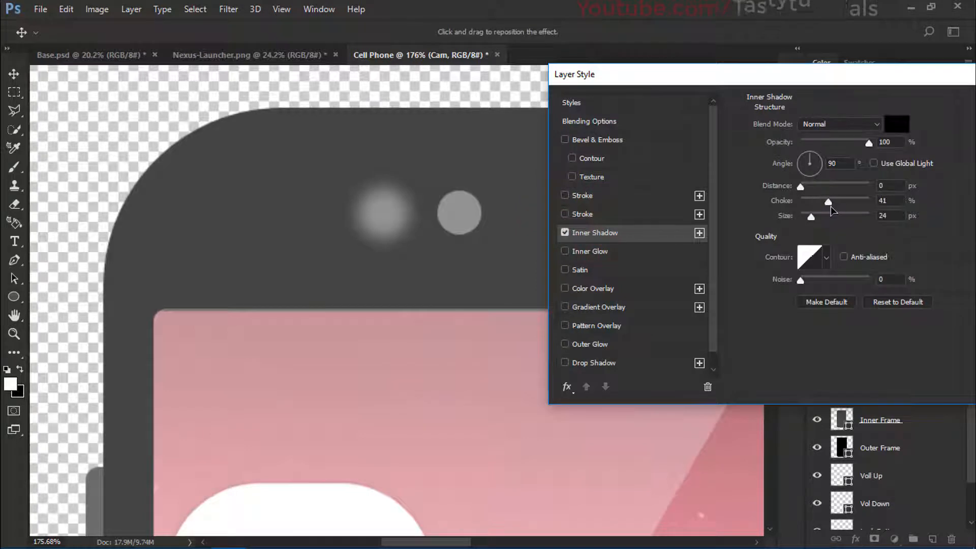
{"action": "mouse_move", "coordinate": [827, 206]}
{"action": "left_mouse_down"}
{"action": "mouse_move", "coordinate": [800, 209]}
{"action": "mouse_move", "coordinate": [804, 219]}
{"action": "left_mouse_up"}
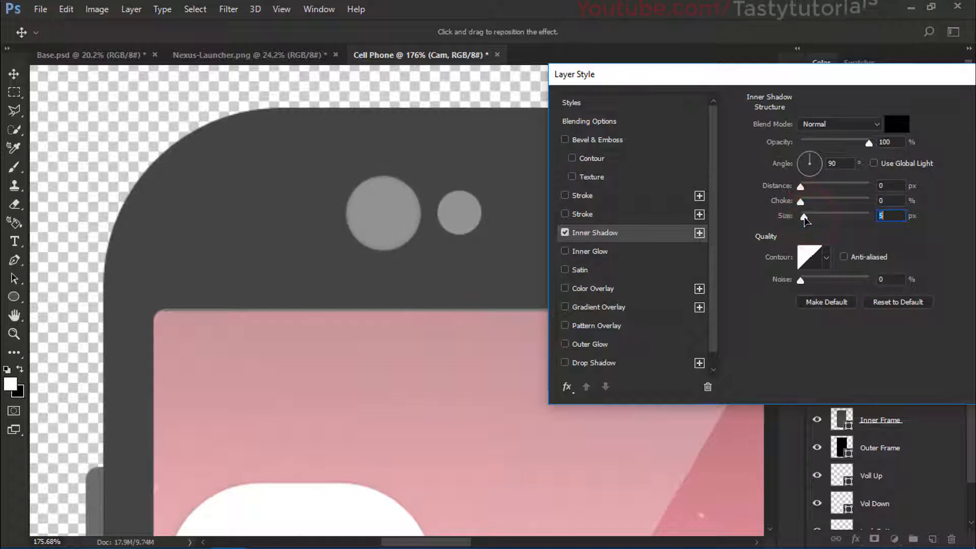
{"action": "left_click", "coordinate": [800, 186]}
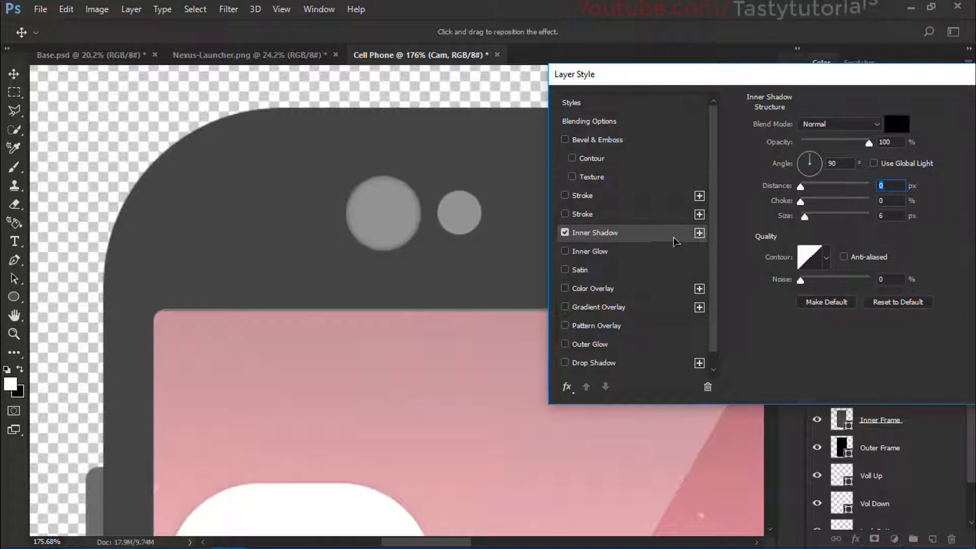
Step: Add a second Inner Shadow to the camera circle and set its color to white
{"action": "left_click", "coordinate": [699, 233]}
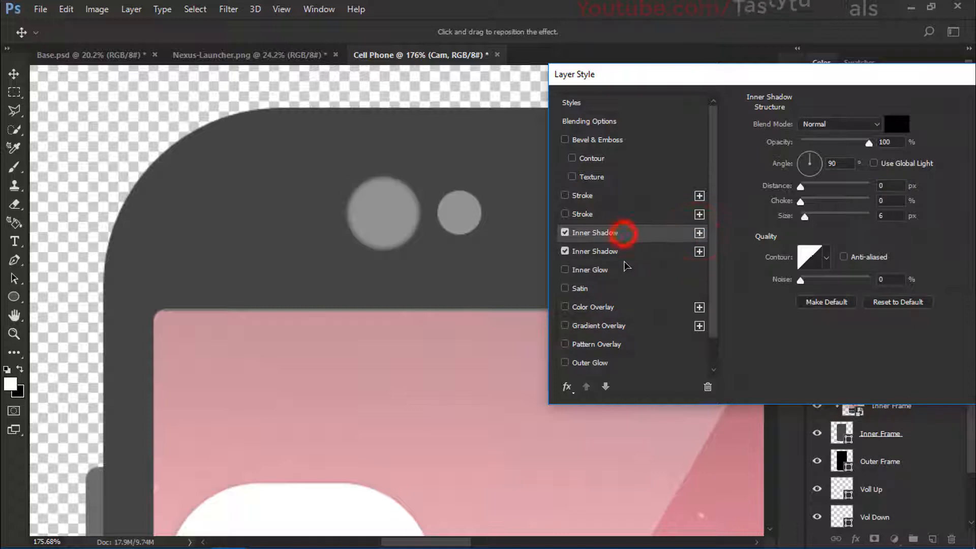
{"action": "left_click", "coordinate": [606, 251]}
{"action": "left_click", "coordinate": [606, 233]}
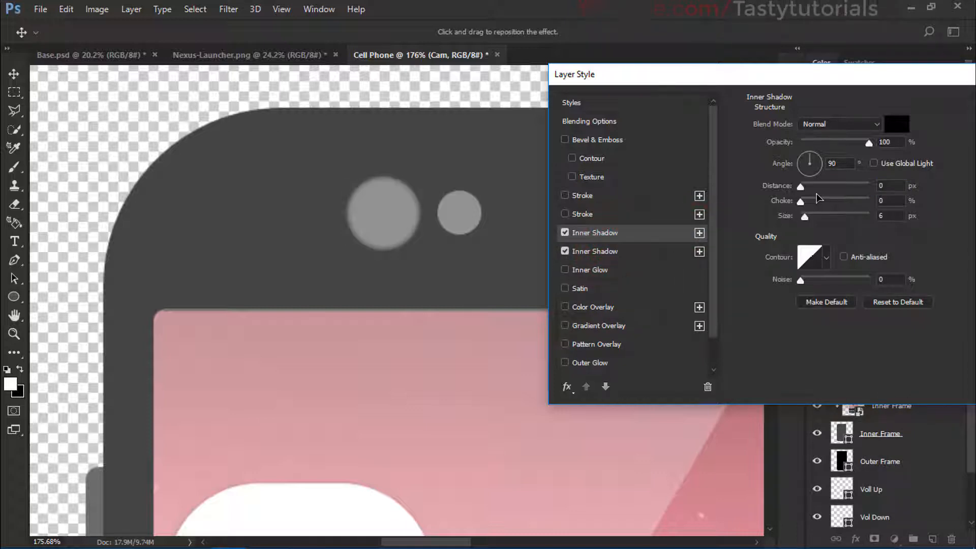
{"action": "left_click", "coordinate": [904, 127]}
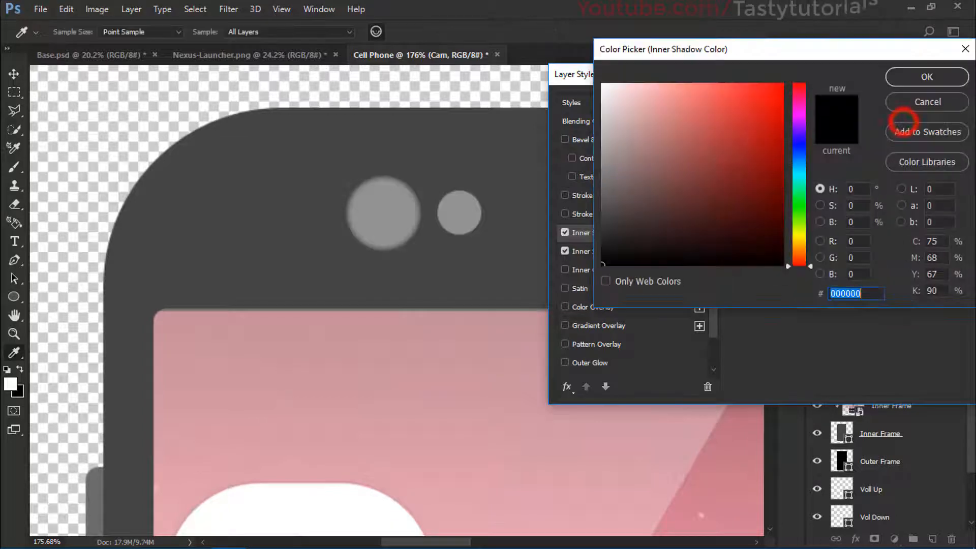
{"action": "left_click", "coordinate": [688, 150]}
{"action": "left_click", "coordinate": [905, 84]}
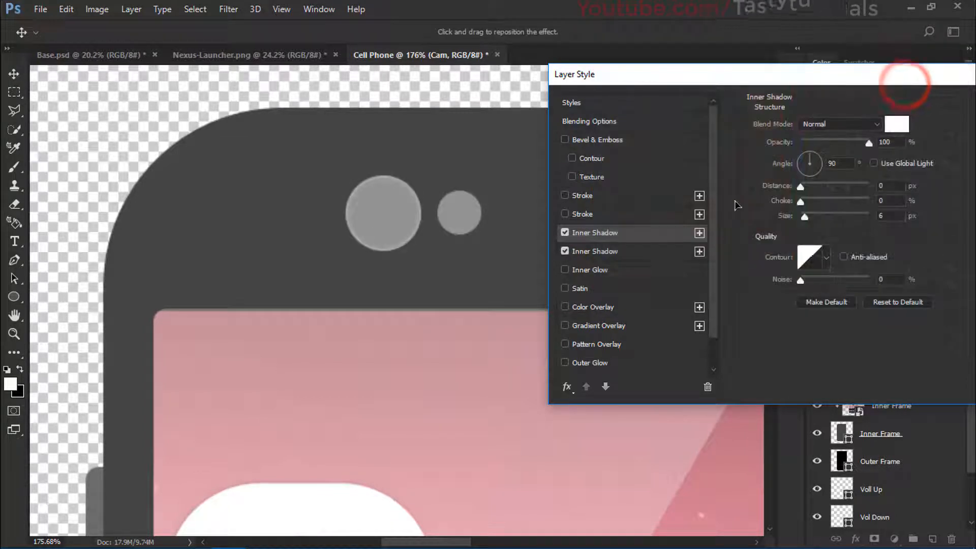
Step: Set the white Inner Shadow to 135° angle, 1 px distance, 0 px size and 59% opacity, and apply the camera's layer style
{"action": "left_click_drag", "start_coordinate": [803, 161], "coordinate": [802, 158]}
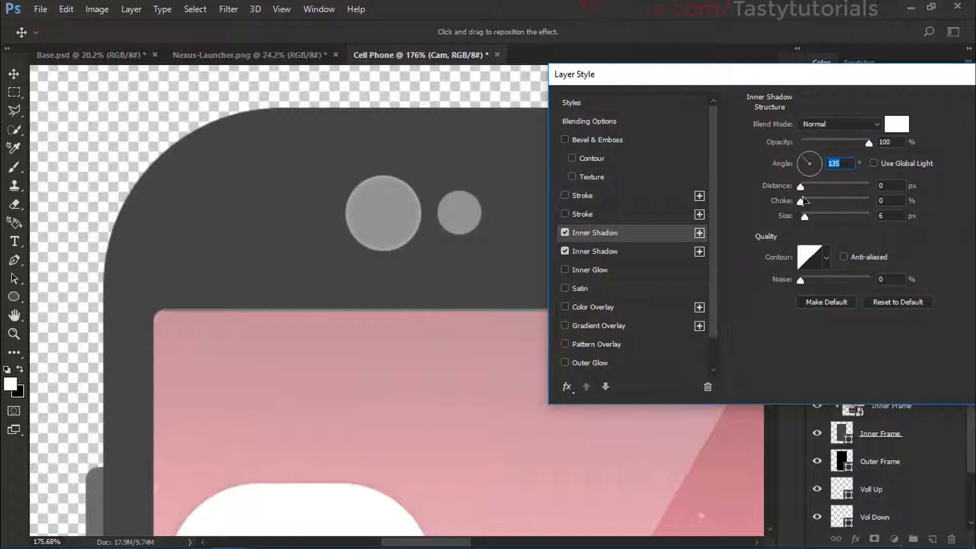
{"action": "left_click_drag", "start_coordinate": [802, 191], "coordinate": [801, 216]}
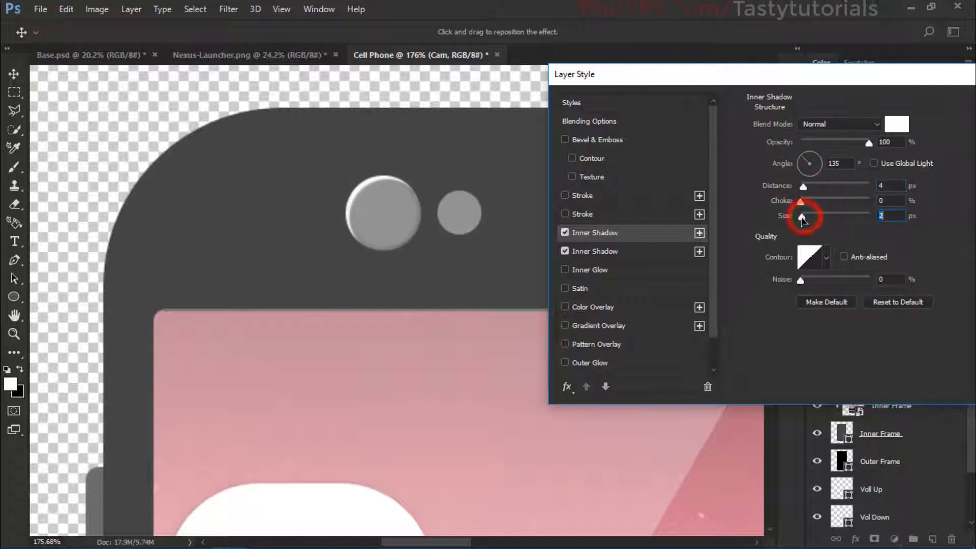
{"action": "left_click", "coordinate": [885, 185]}
{"action": "type", "text": "0"}
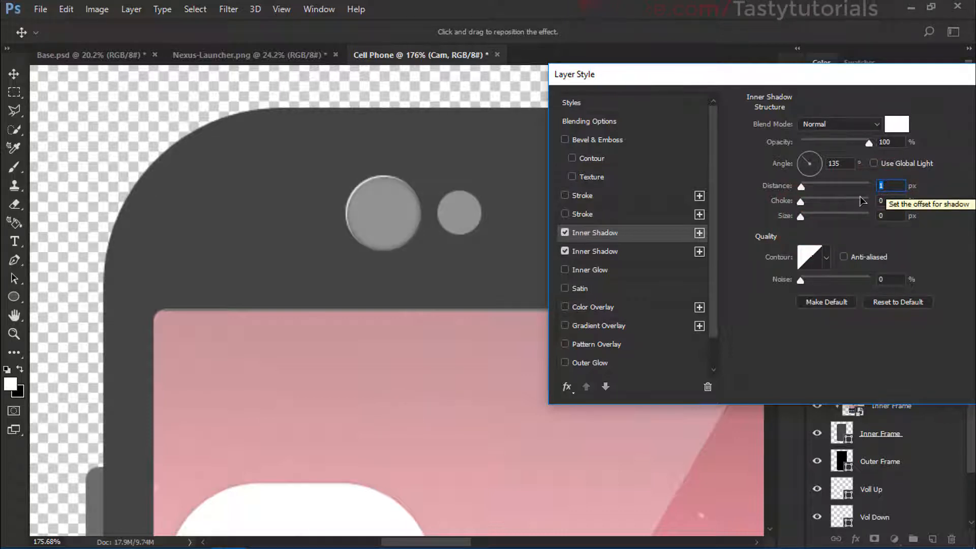
{"action": "left_click_drag", "start_coordinate": [868, 143], "coordinate": [835, 148]}
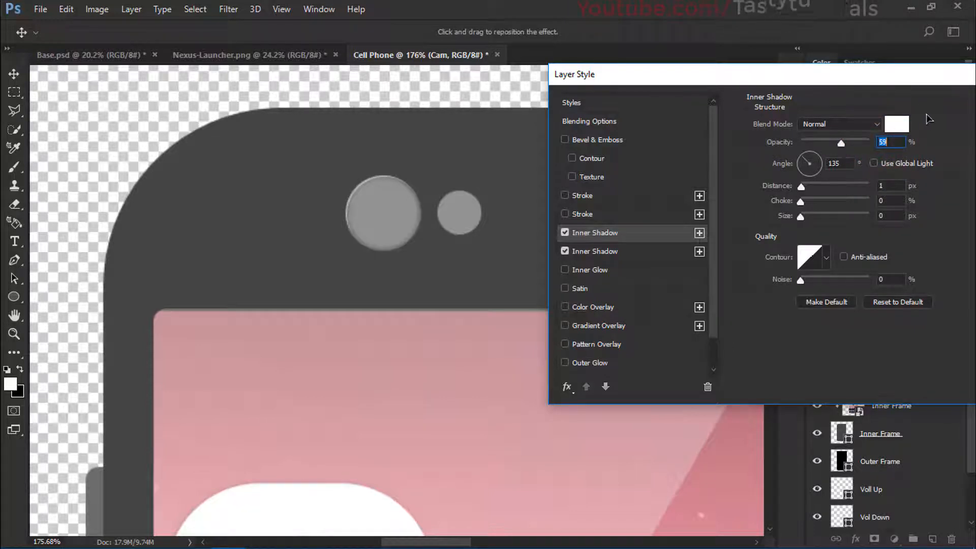
{"action": "left_click_drag", "start_coordinate": [906, 73], "coordinate": [779, 74]}
{"action": "left_click", "coordinate": [900, 116]}
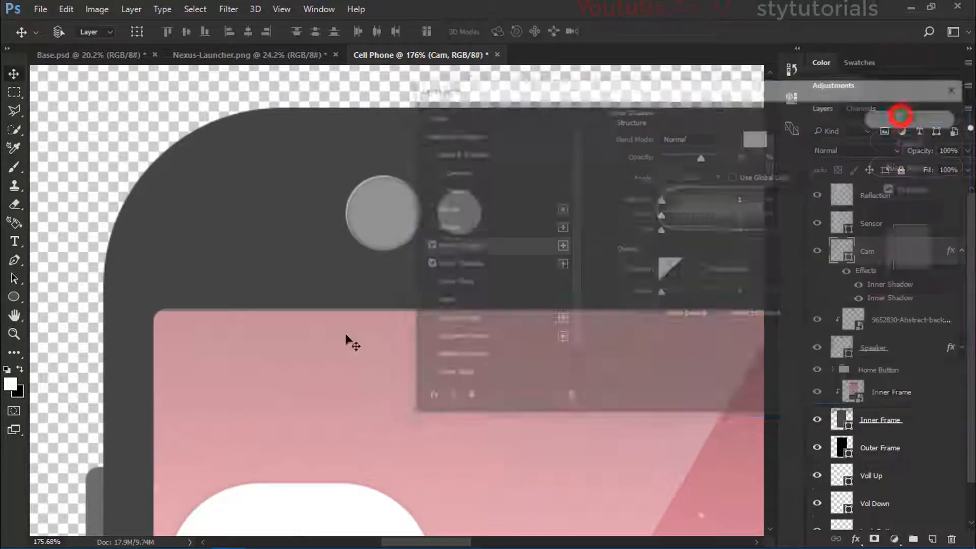
Step: Change the fill color of the camera circle to dark gray #1b1b1b
{"action": "scroll", "coordinate": [345, 341], "scroll_direction": "down", "scroll_amount": 4}
{"action": "scroll", "coordinate": [348, 377], "scroll_direction": "up", "scroll_amount": 3}
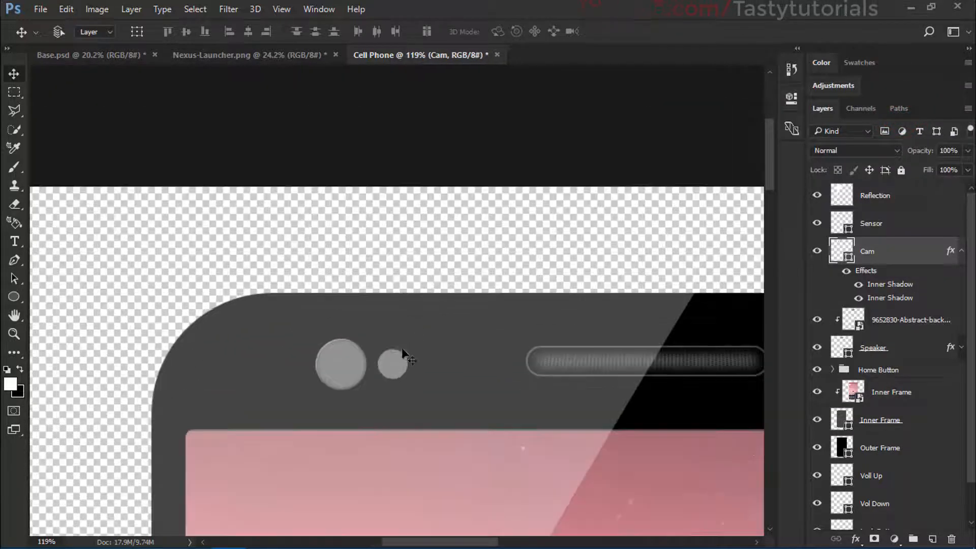
{"action": "double_click", "coordinate": [839, 254]}
{"action": "left_click", "coordinate": [606, 199]}
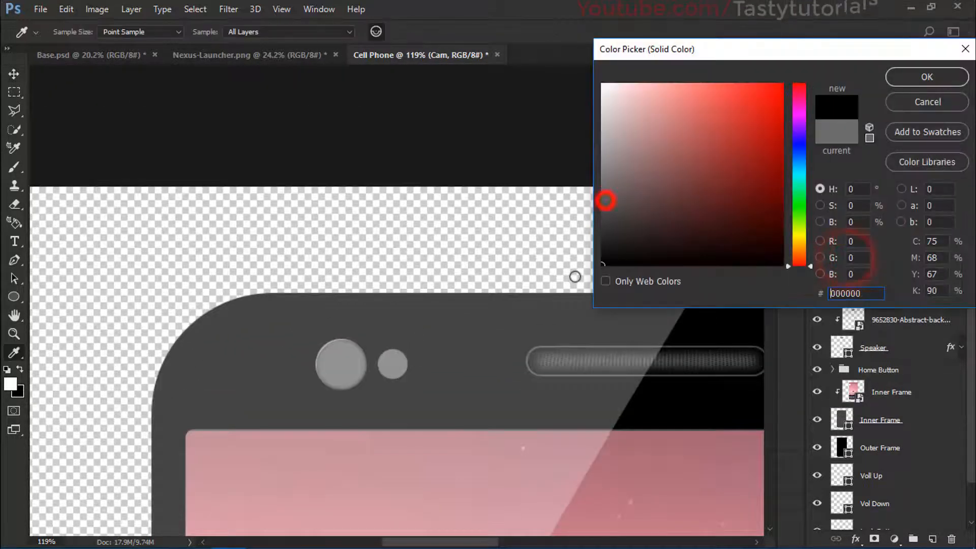
{"action": "left_click", "coordinate": [612, 239]}
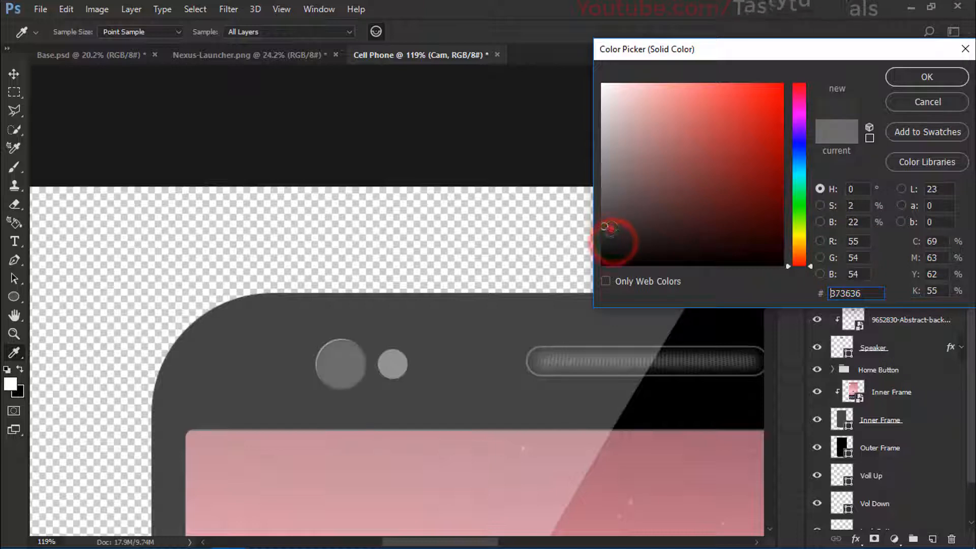
{"action": "left_click", "coordinate": [608, 239]}
{"action": "left_click", "coordinate": [926, 77]}
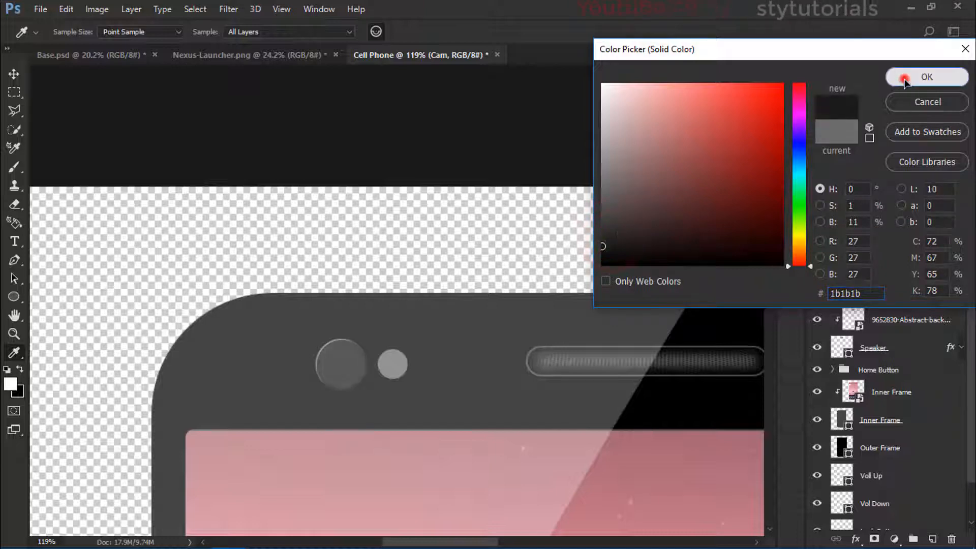
Step: Collapse the Cam layer's effects list and copy its effects to the Sensor layer
{"action": "scroll", "coordinate": [405, 393], "scroll_direction": "down", "scroll_amount": 1}
{"action": "scroll", "coordinate": [399, 387], "scroll_direction": "down", "scroll_amount": 3}
{"action": "scroll", "coordinate": [399, 386], "scroll_direction": "up", "scroll_amount": 3}
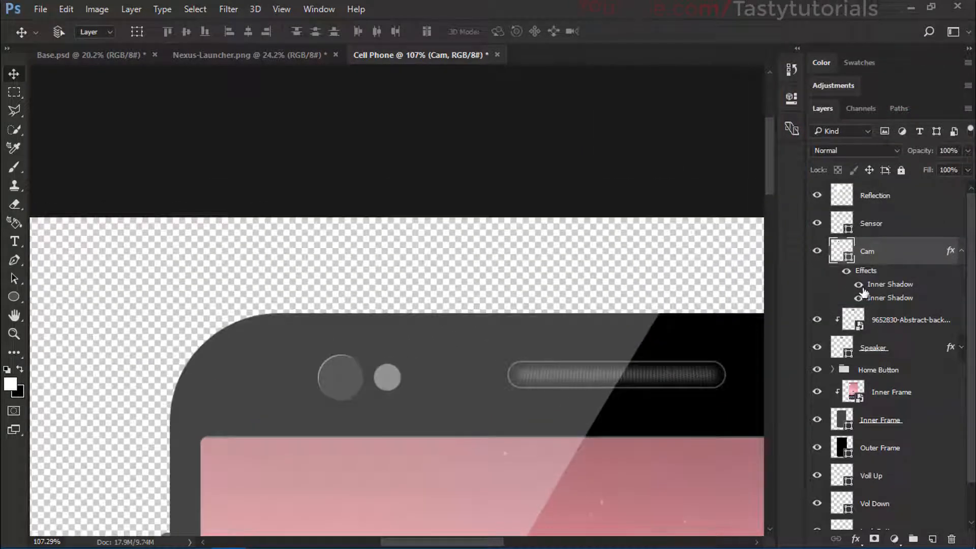
{"action": "left_click", "coordinate": [960, 251]}
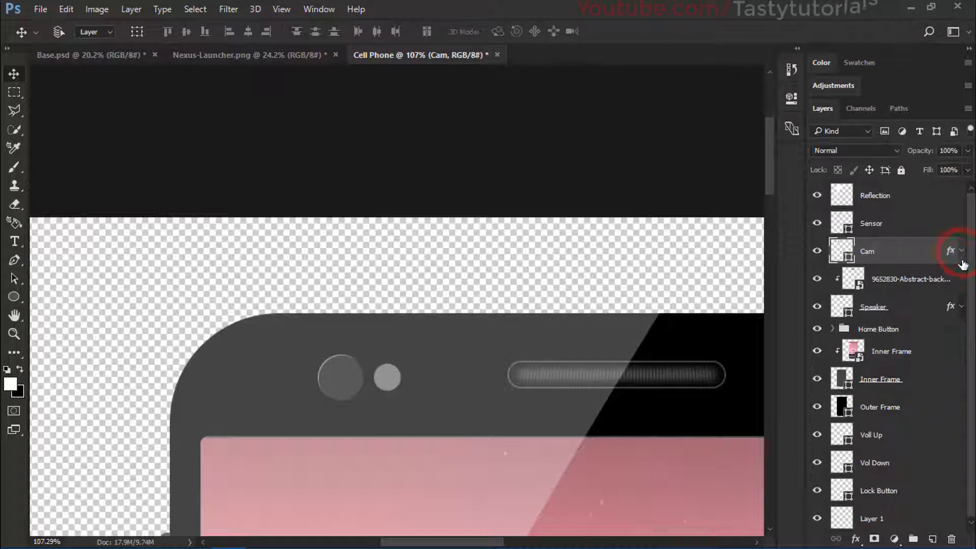
{"action": "left_click", "coordinate": [950, 250]}
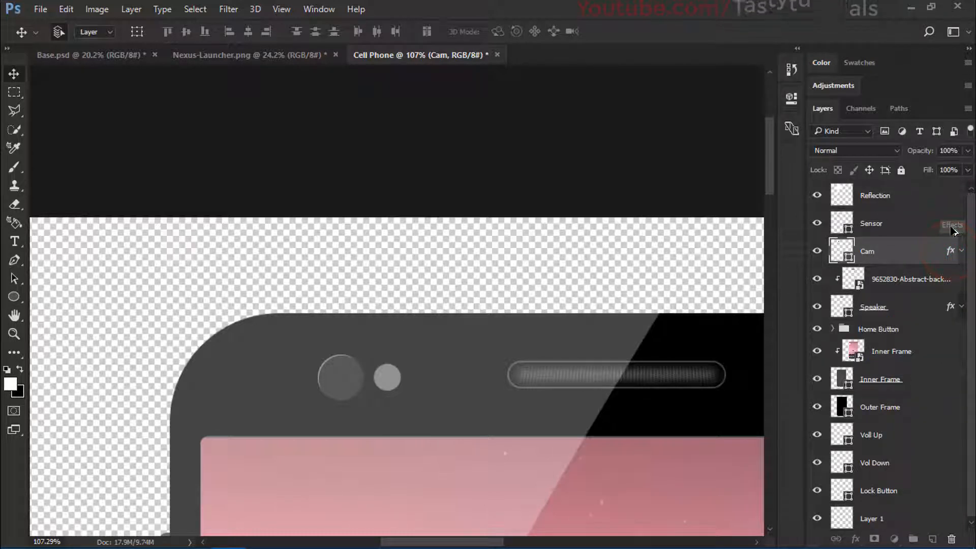
{"action": "left_click", "coordinate": [951, 230]}
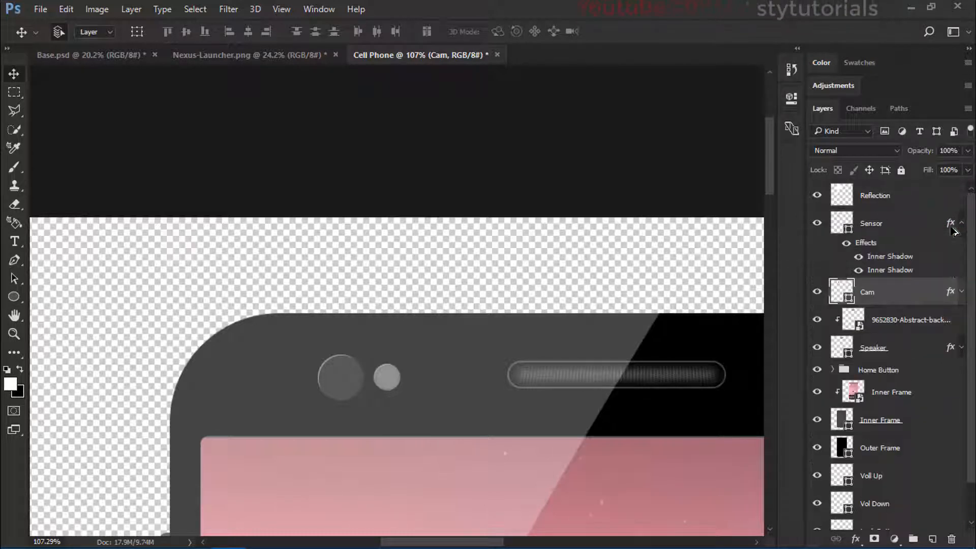
Step: Change the fill color of the Sensor circle to dark gray #202020
{"action": "scroll", "coordinate": [374, 422], "scroll_direction": "up", "scroll_amount": 2}
{"action": "double_click", "coordinate": [849, 230]}
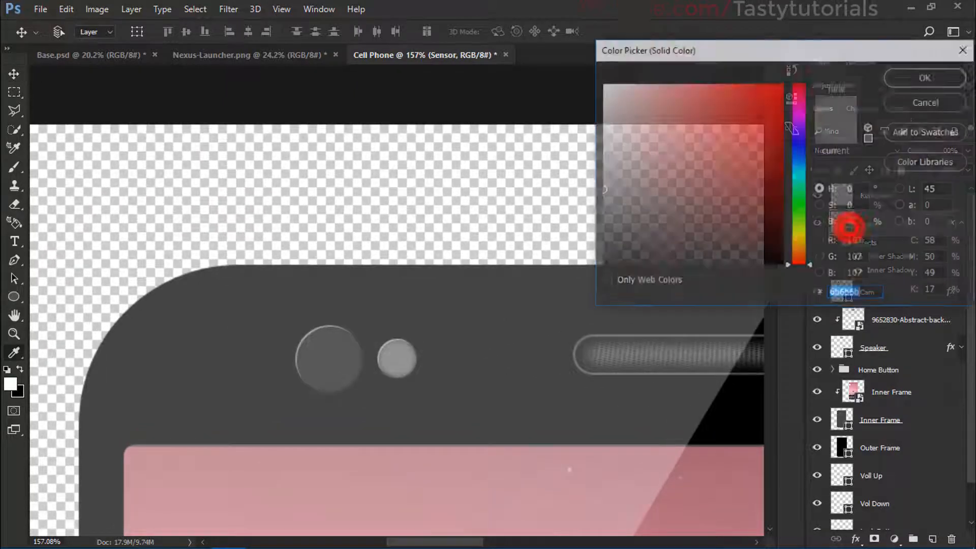
{"action": "left_click", "coordinate": [603, 214]}
{"action": "left_click", "coordinate": [325, 348]}
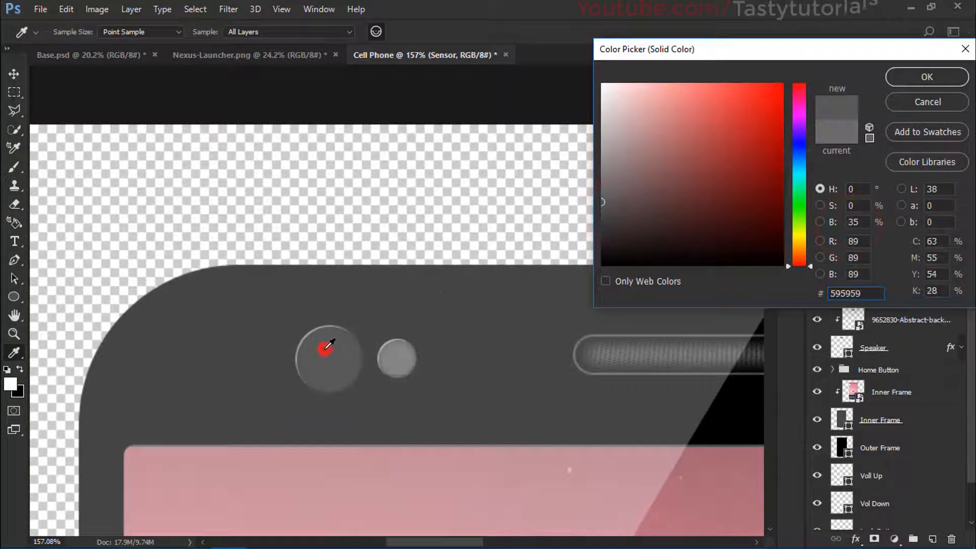
{"action": "left_click", "coordinate": [610, 211]}
{"action": "left_click", "coordinate": [602, 215]}
{"action": "left_click", "coordinate": [602, 221]}
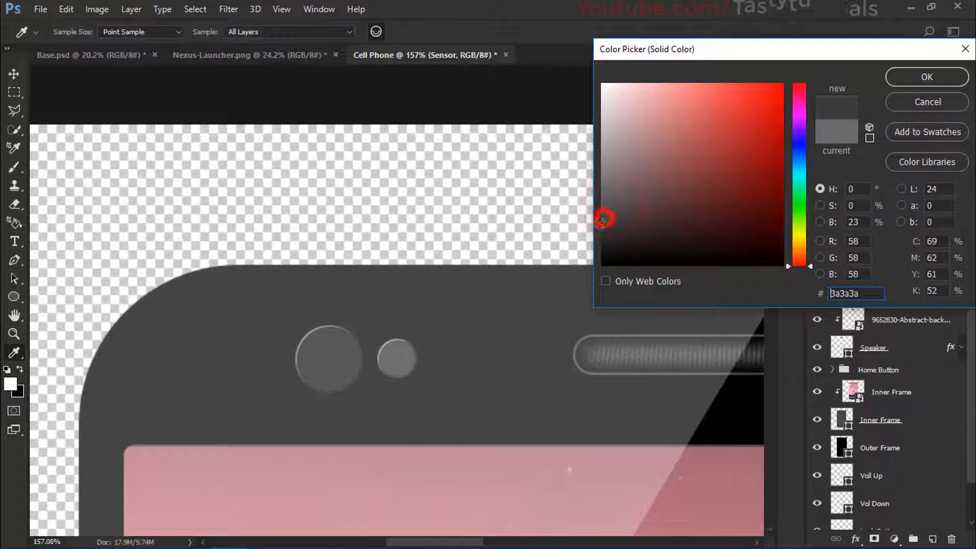
{"action": "left_click", "coordinate": [604, 227]}
{"action": "left_click", "coordinate": [606, 237]}
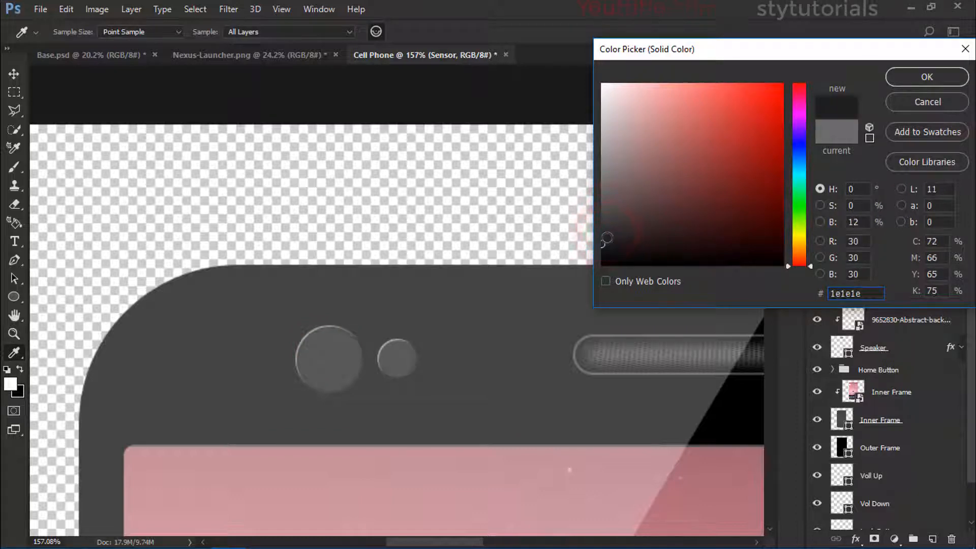
{"action": "left_click", "coordinate": [602, 247]}
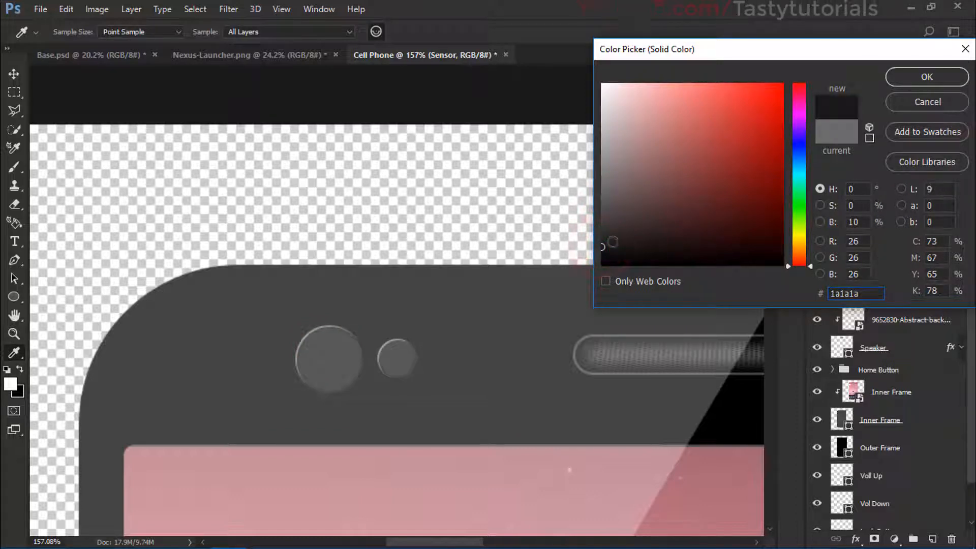
{"action": "left_click", "coordinate": [602, 241]}
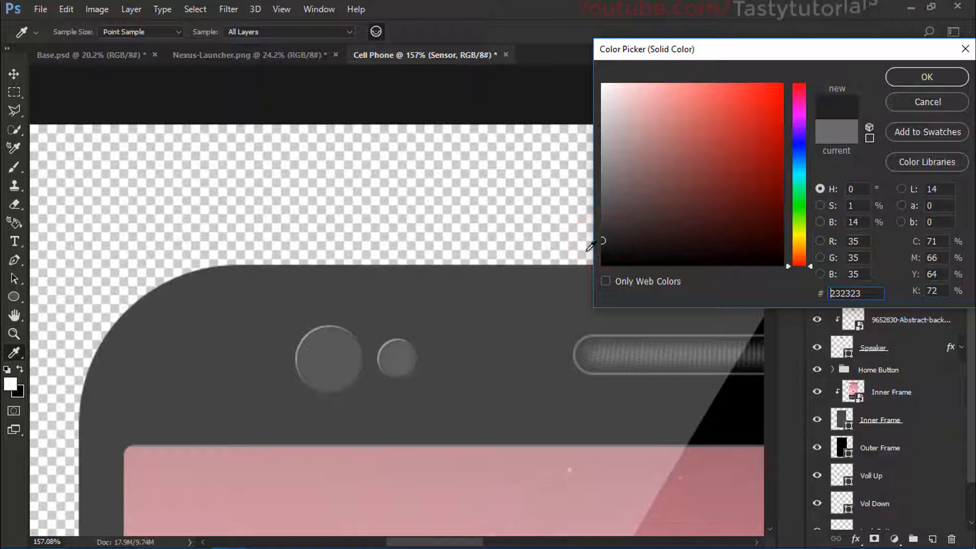
{"action": "left_click", "coordinate": [927, 76]}
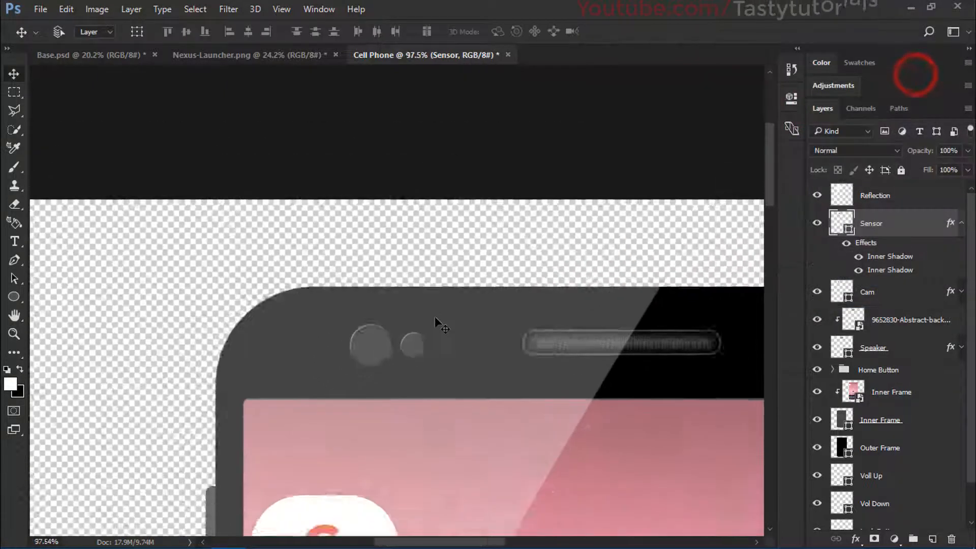
Step: Examine the whole phone, compare it with the phone edge in Base.psd, and return to the Cell Phone document
{"action": "scroll", "coordinate": [434, 317], "scroll_direction": "down", "scroll_amount": 15}
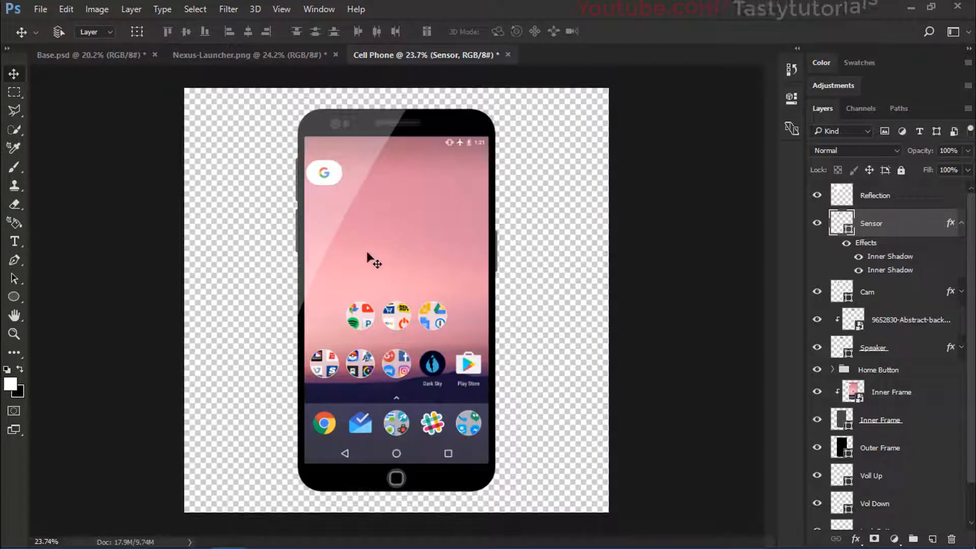
{"action": "scroll", "coordinate": [444, 112], "scroll_direction": "up", "scroll_amount": 4}
{"action": "scroll", "coordinate": [434, 131], "scroll_direction": "down", "scroll_amount": 3}
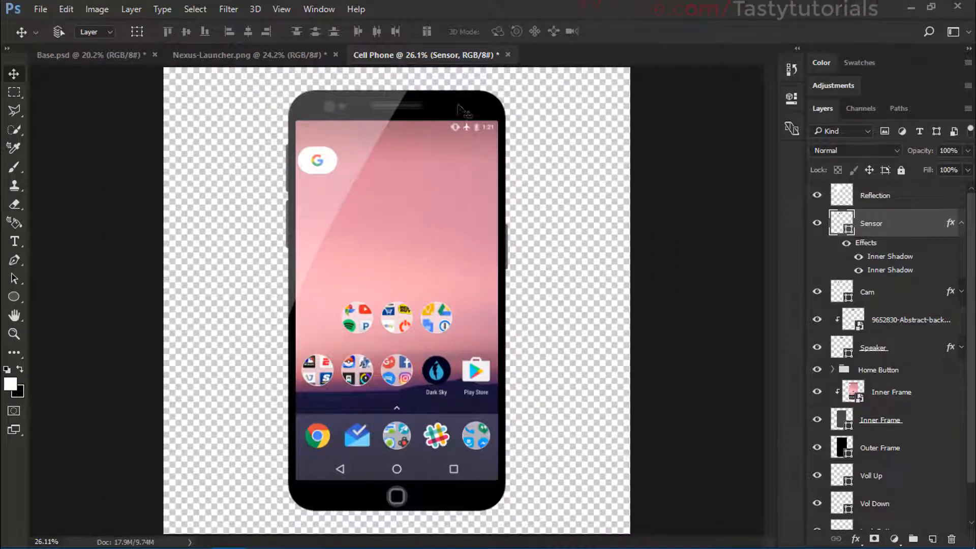
{"action": "left_click", "coordinate": [99, 55]}
{"action": "scroll", "coordinate": [487, 259], "scroll_direction": "up", "scroll_amount": 5}
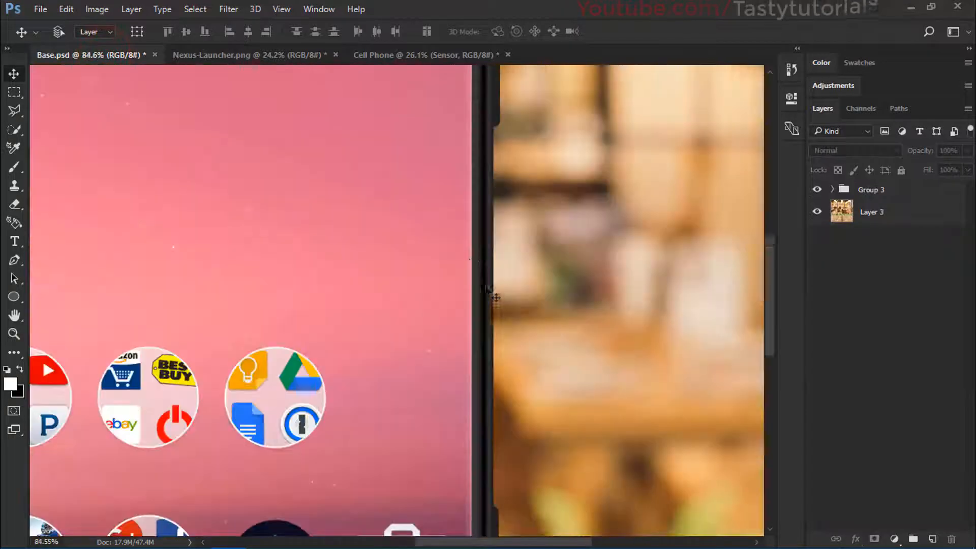
{"action": "left_click", "coordinate": [371, 55]}
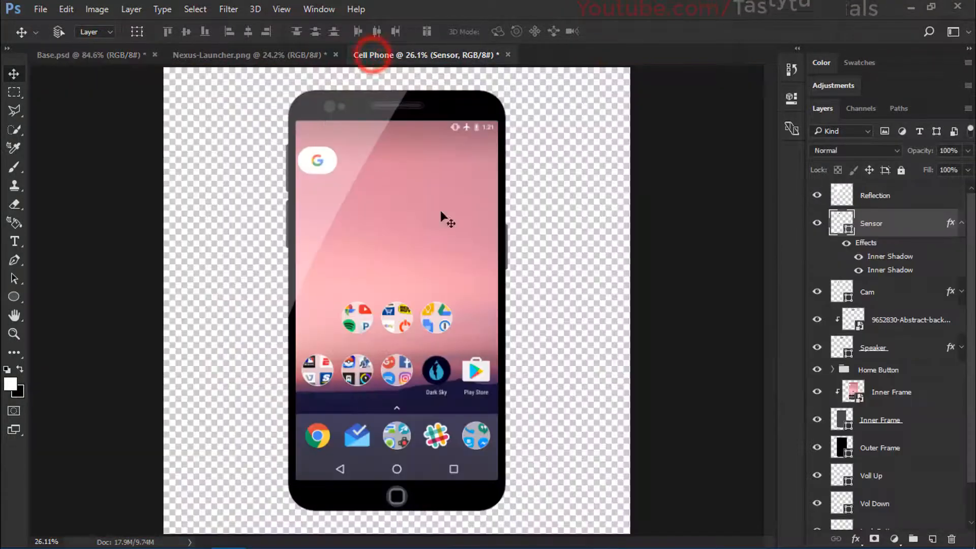
Step: Collapse the Sensor layer's effects list and add a Satin effect to the Outer Frame layer
{"action": "left_click", "coordinate": [962, 225]}
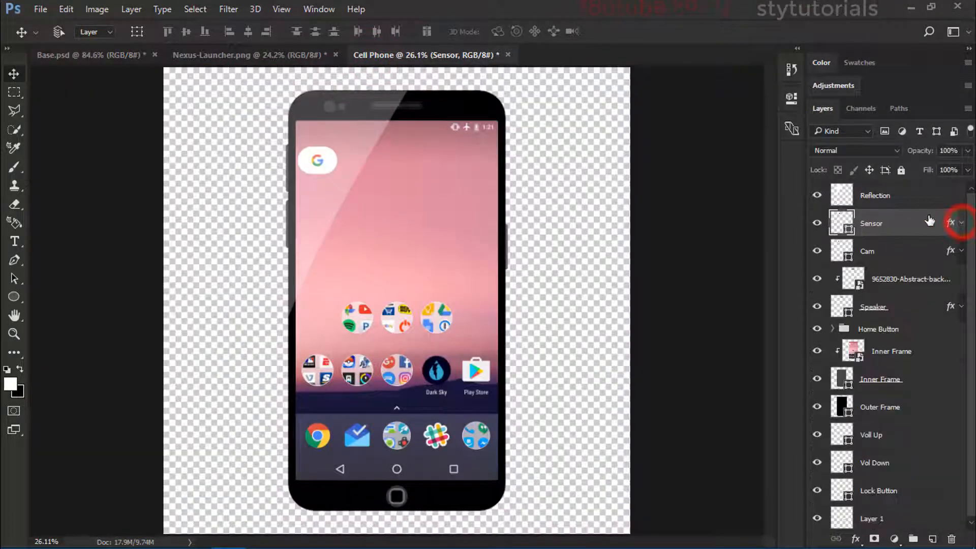
{"action": "left_click", "coordinate": [929, 406]}
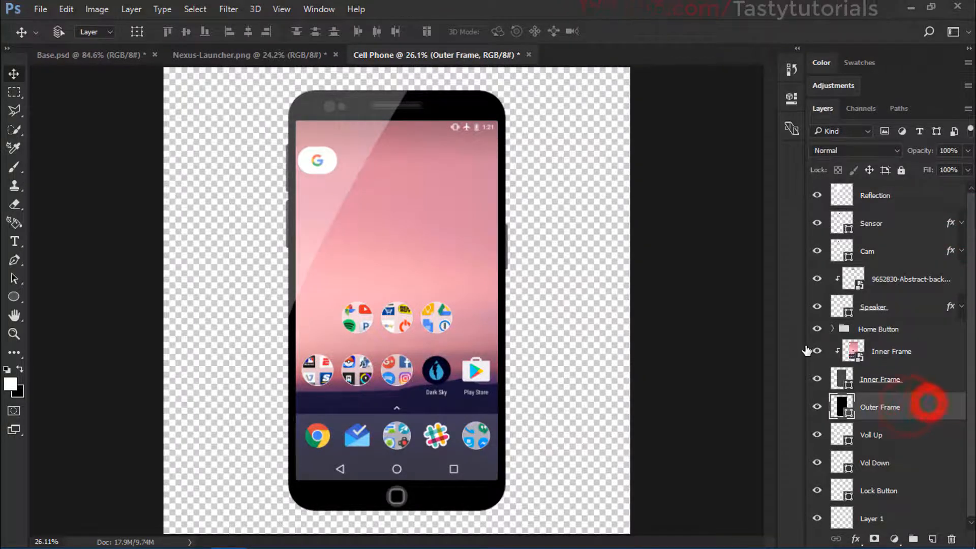
{"action": "double_click", "coordinate": [929, 406]}
{"action": "left_click_drag", "start_coordinate": [605, 93], "coordinate": [635, 70]}
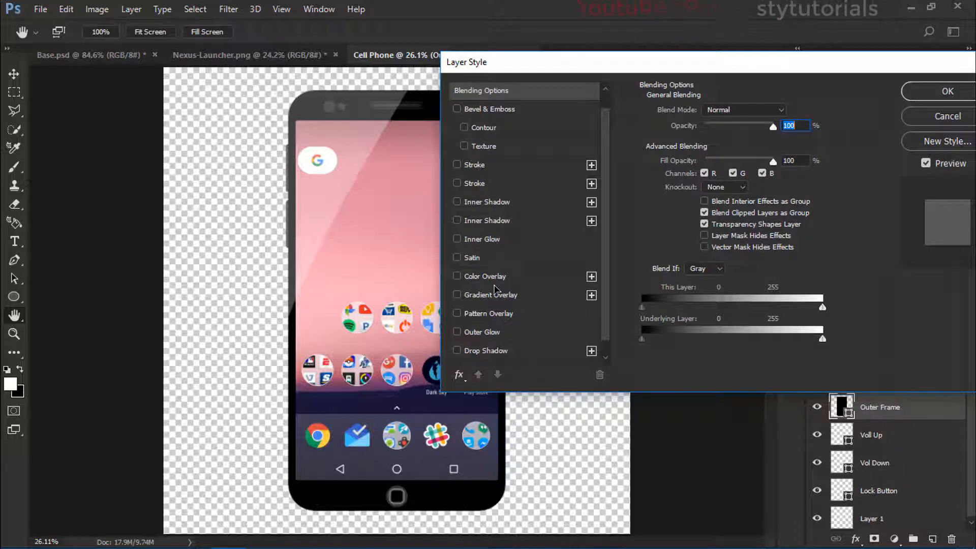
{"action": "left_click", "coordinate": [472, 257]}
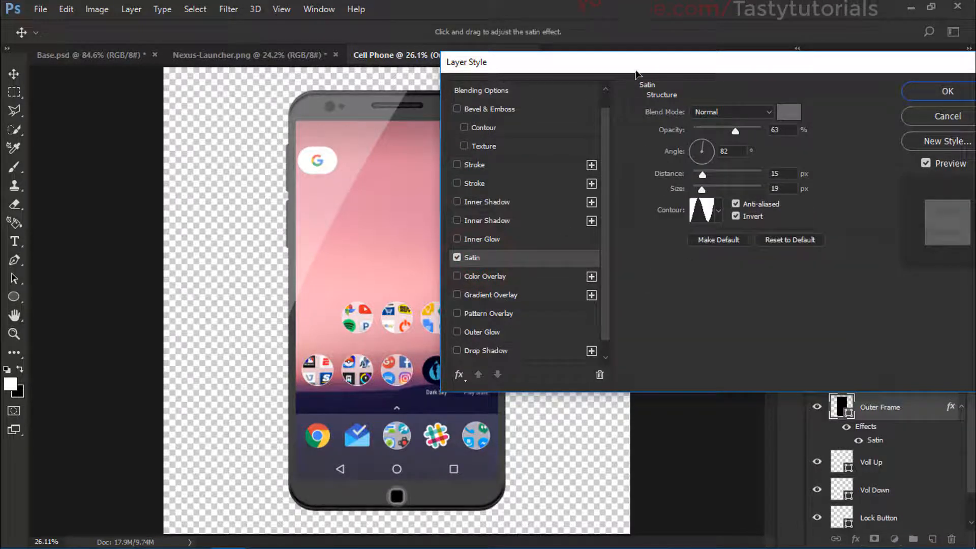
{"action": "left_click_drag", "start_coordinate": [636, 71], "coordinate": [705, 53]}
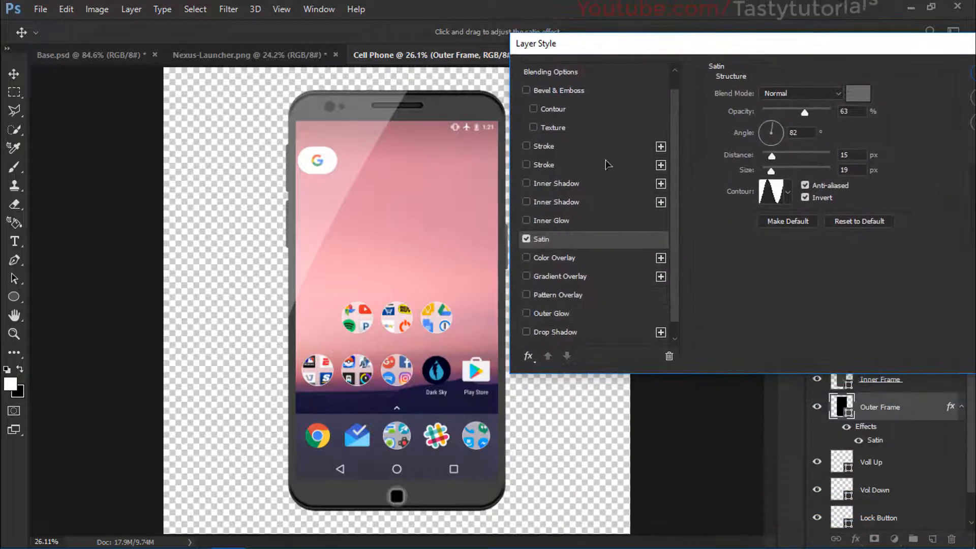
Step: Set the Outer Frame's Satin effect to 73% opacity, 107° angle, 14 px distance and 27 px size, and apply the layer style
{"action": "left_click", "coordinate": [771, 155]}
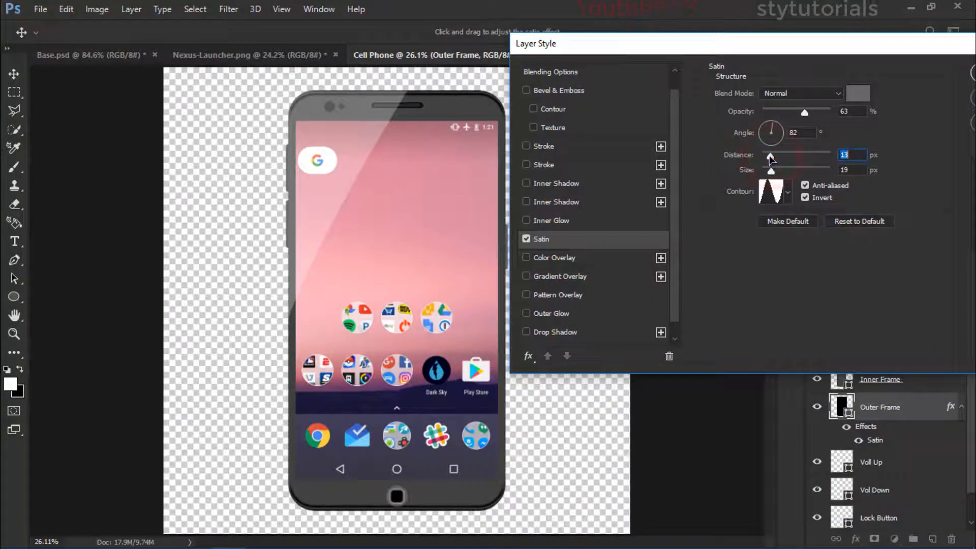
{"action": "mouse_move", "coordinate": [771, 158]}
{"action": "left_mouse_down"}
{"action": "mouse_move", "coordinate": [787, 161]}
{"action": "mouse_move", "coordinate": [774, 174]}
{"action": "left_mouse_up"}
{"action": "left_click_drag", "start_coordinate": [804, 112], "coordinate": [808, 114]}
{"action": "left_click", "coordinate": [773, 123]}
{"action": "left_click_drag", "start_coordinate": [774, 172], "coordinate": [772, 173]}
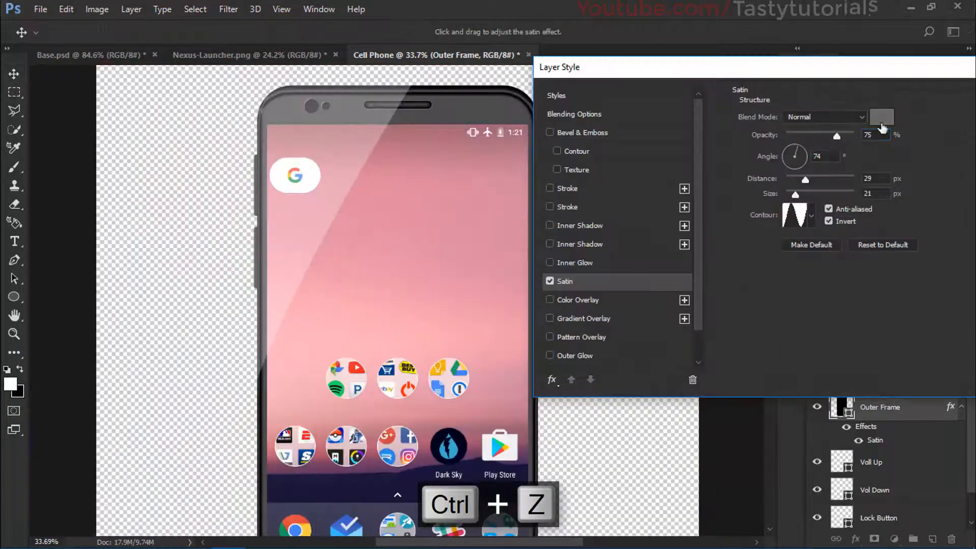
{"action": "left_click_drag", "start_coordinate": [808, 181], "coordinate": [811, 184]}
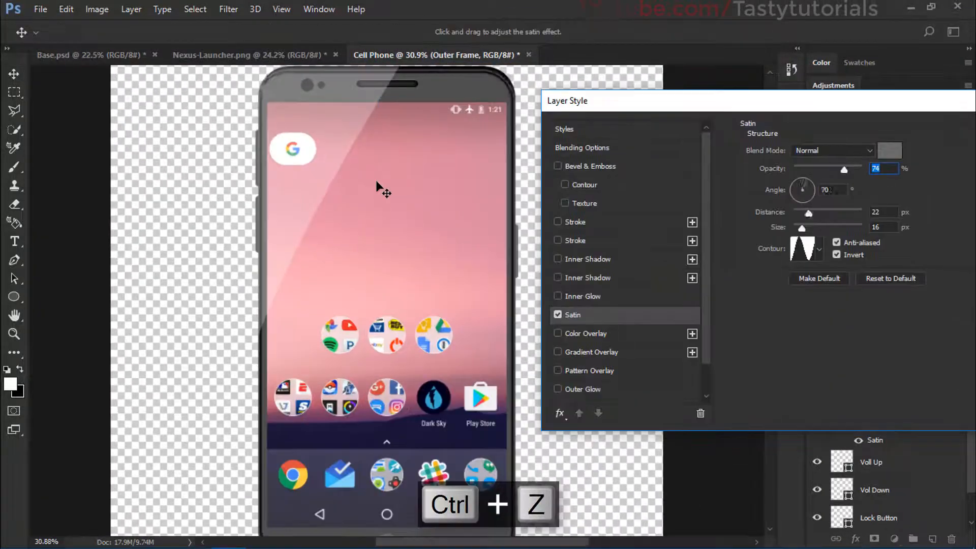
{"action": "left_click_drag", "start_coordinate": [810, 227], "coordinate": [812, 226]}
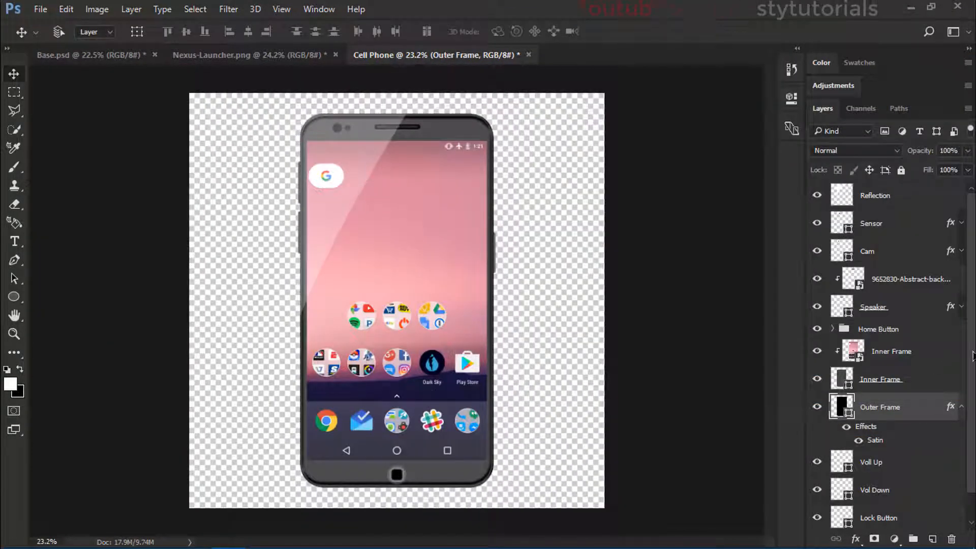
{"action": "double_click", "coordinate": [878, 439]}
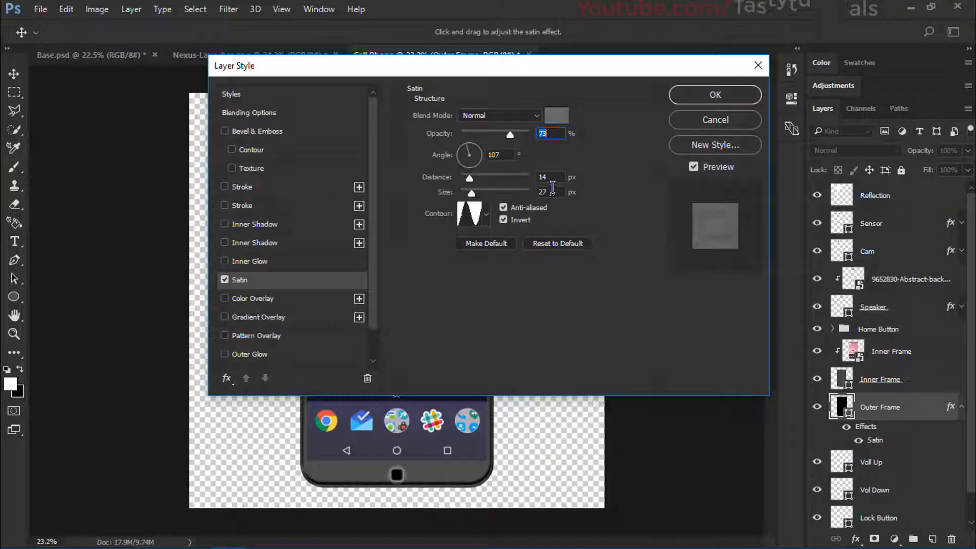
{"action": "left_click", "coordinate": [550, 178]}
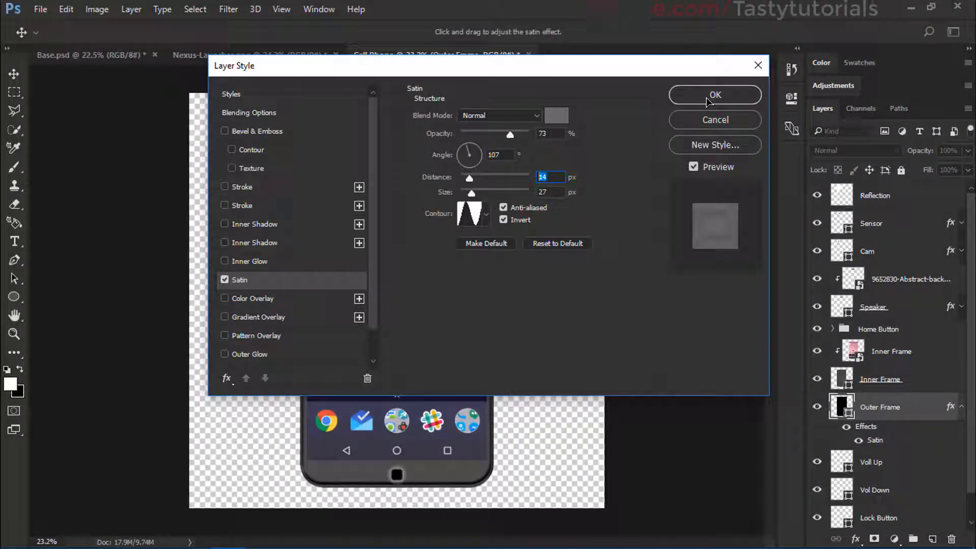
{"action": "left_click", "coordinate": [737, 96]}
Step: Examine the phone's frame edges and bottom bezel up close
{"action": "scroll", "coordinate": [528, 389], "scroll_direction": "up", "scroll_amount": 5}
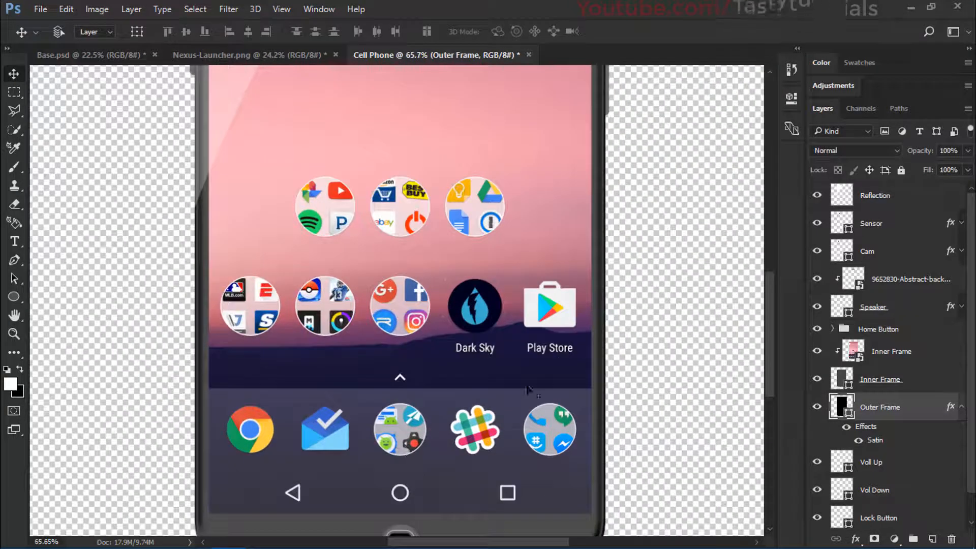
{"action": "scroll", "coordinate": [529, 389], "scroll_direction": "up", "scroll_amount": 1}
{"action": "left_click_drag", "start_coordinate": [602, 274], "coordinate": [561, 533]}
{"action": "left_click_drag", "start_coordinate": [483, 322], "coordinate": [496, 511]}
{"action": "left_click_drag", "start_coordinate": [418, 320], "coordinate": [465, 465]}
{"action": "left_click_drag", "start_coordinate": [506, 359], "coordinate": [516, 349]}
{"action": "left_click_drag", "start_coordinate": [512, 424], "coordinate": [460, 122]}
{"action": "left_click_drag", "start_coordinate": [480, 385], "coordinate": [508, 240]}
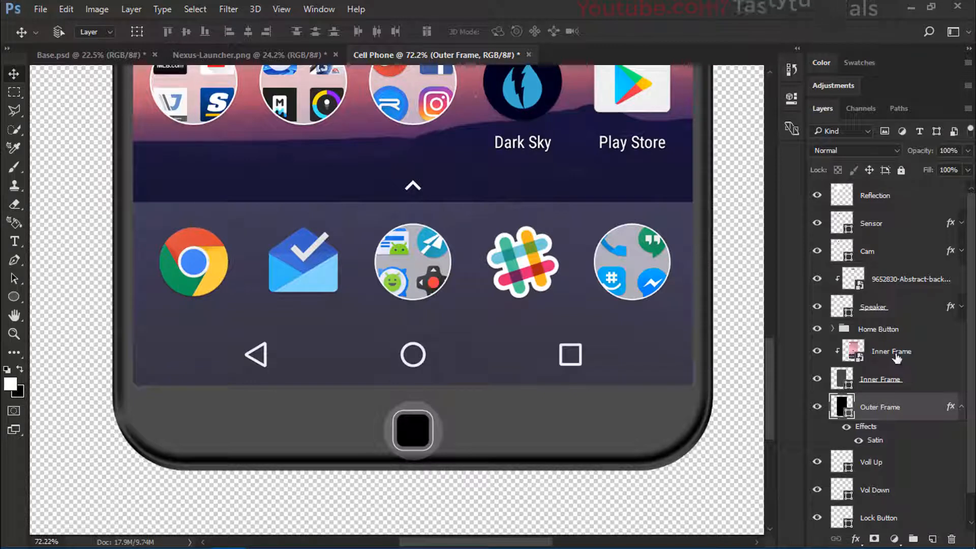
{"action": "scroll", "coordinate": [895, 355], "scroll_direction": "down", "scroll_amount": 1}
{"action": "scroll", "coordinate": [885, 360], "scroll_direction": "up", "scroll_amount": 1}
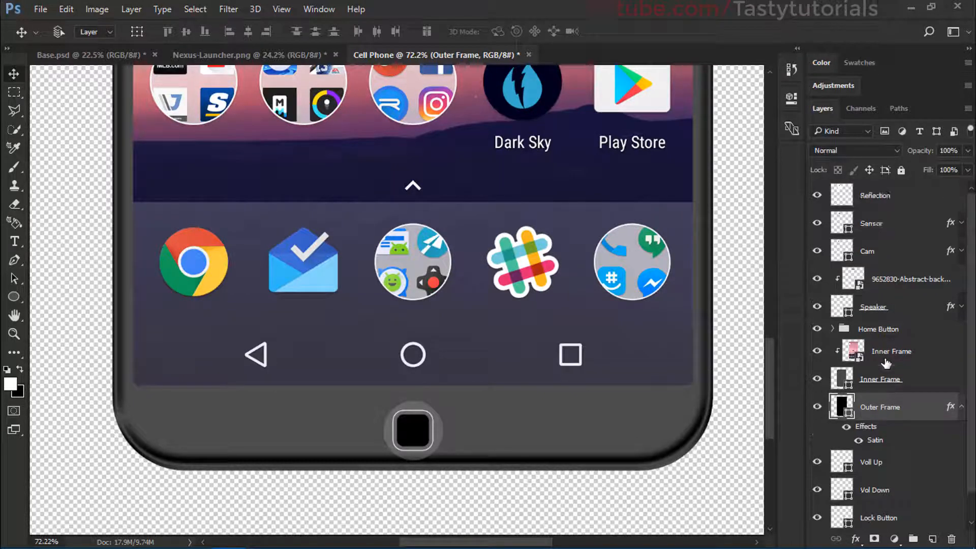
Step: Collapse the Outer Frame's effects list, scale the Home Button group to about 93% and move it up slightly within the bottom bezel
{"action": "left_click", "coordinate": [960, 407]}
{"action": "left_click", "coordinate": [896, 327]}
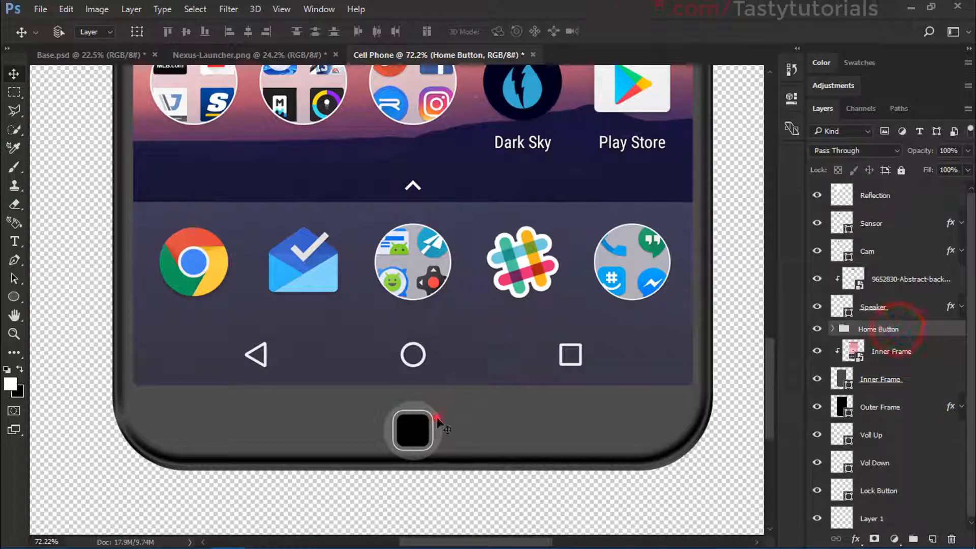
{"action": "left_click_drag", "start_coordinate": [437, 418], "coordinate": [440, 392]}
{"action": "key", "text": "ctrl+t"}
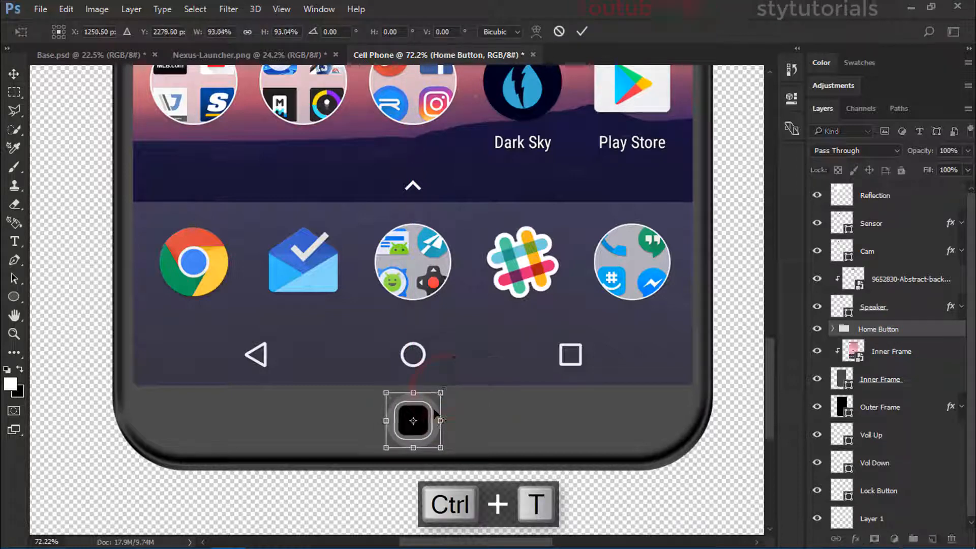
{"action": "double_click", "coordinate": [432, 413]}
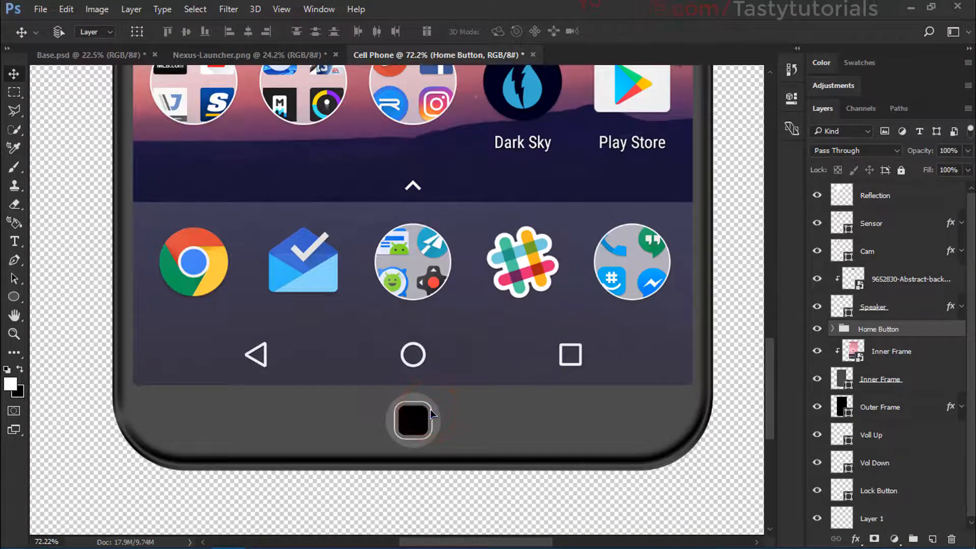
{"action": "scroll", "coordinate": [432, 413], "scroll_direction": "down", "scroll_amount": 5}
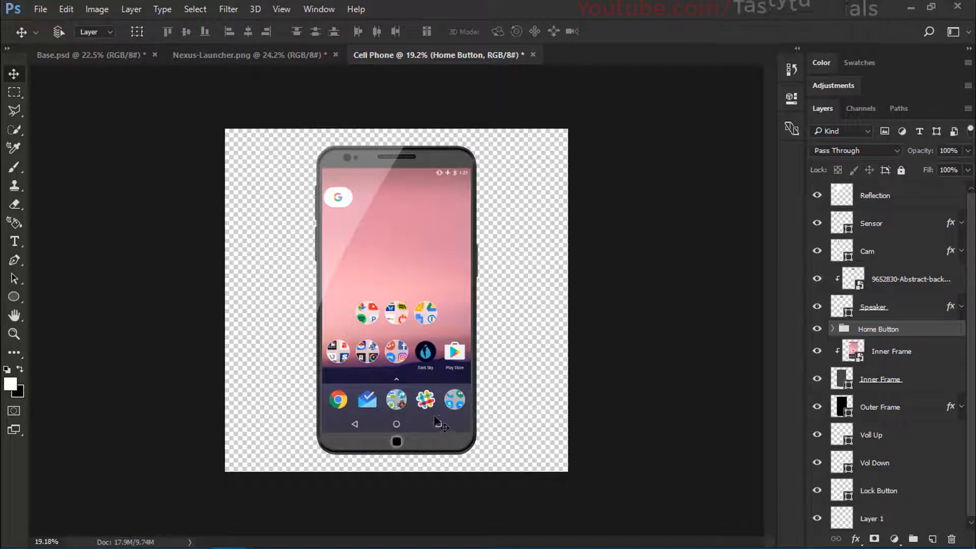
Step: Change the fill color of the Voll Up side button to a darker gray
{"action": "scroll", "coordinate": [446, 287], "scroll_direction": "up", "scroll_amount": 2}
{"action": "scroll", "coordinate": [518, 135], "scroll_direction": "down", "scroll_amount": 1}
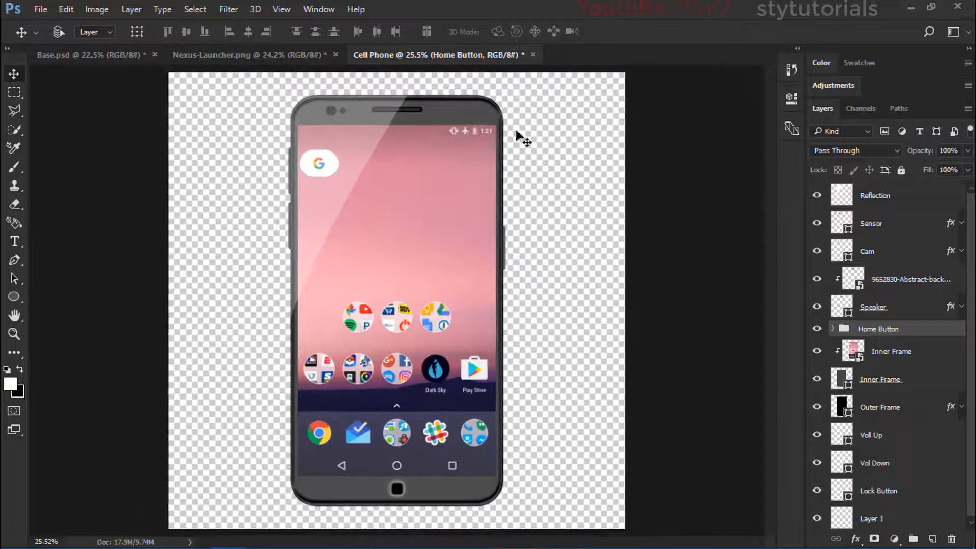
{"action": "scroll", "coordinate": [508, 138], "scroll_direction": "up", "scroll_amount": 5}
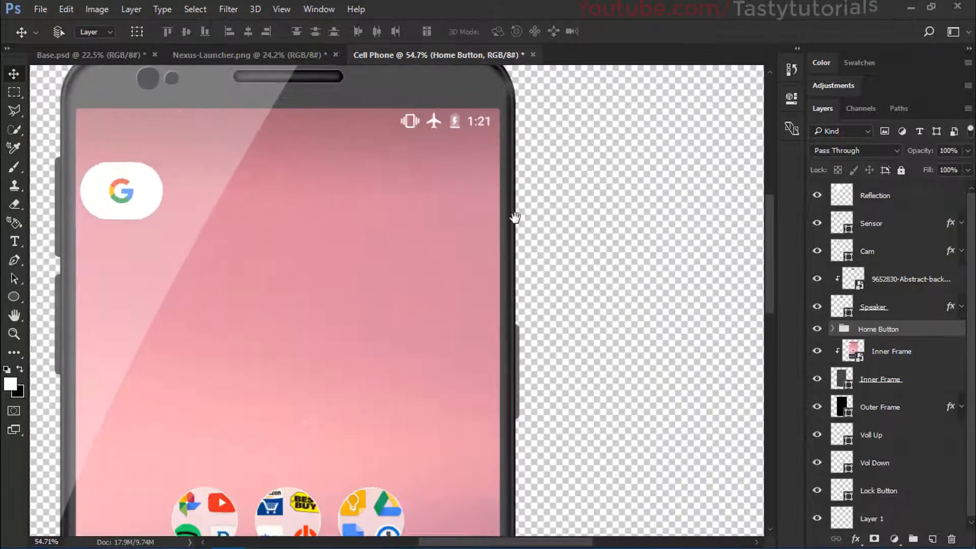
{"action": "left_click_drag", "start_coordinate": [515, 217], "coordinate": [490, 116]}
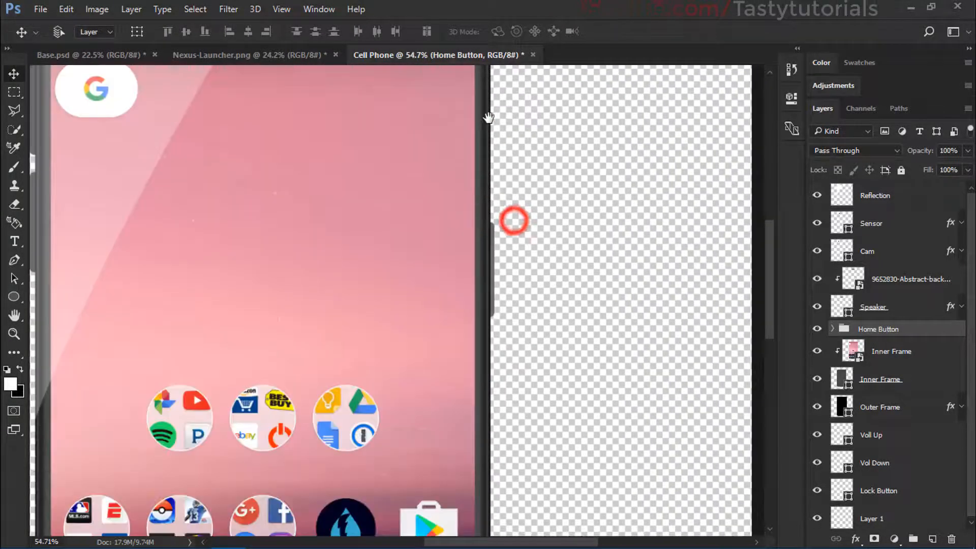
{"action": "scroll", "coordinate": [887, 359], "scroll_direction": "down", "scroll_amount": 1}
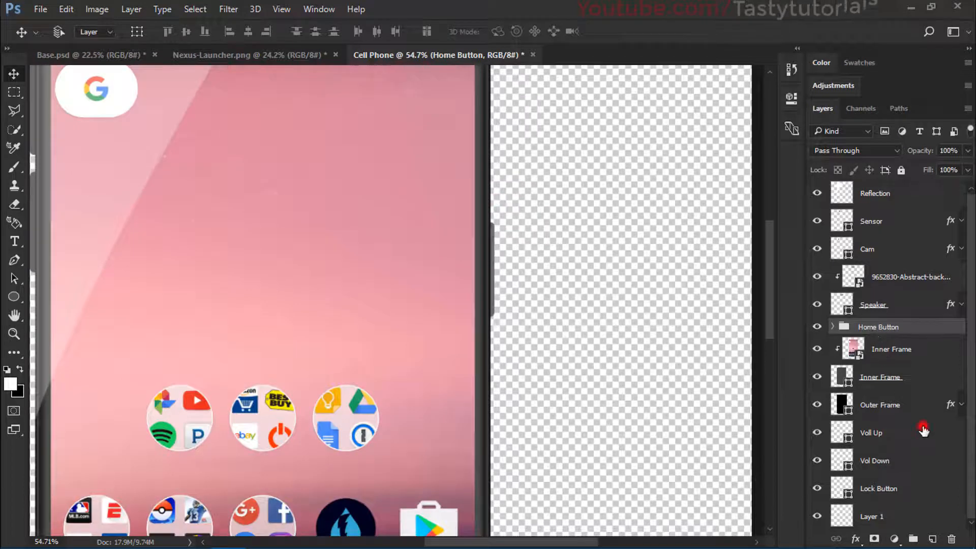
{"action": "left_click", "coordinate": [921, 427]}
{"action": "double_click", "coordinate": [847, 438]}
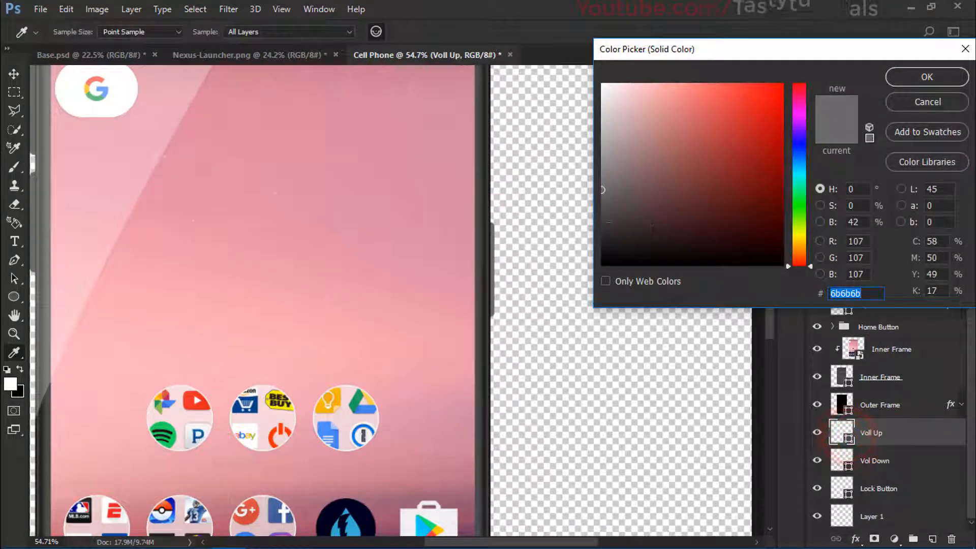
{"action": "left_click", "coordinate": [601, 216]}
{"action": "left_click", "coordinate": [926, 76]}
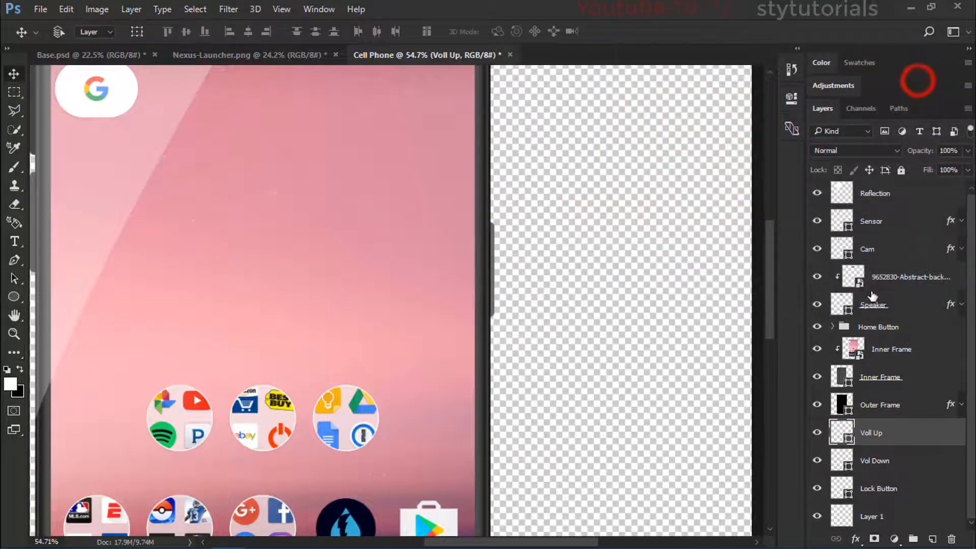
Step: Change the fill color of the Vol Down side button to dark gray #545454
{"action": "double_click", "coordinate": [848, 468]}
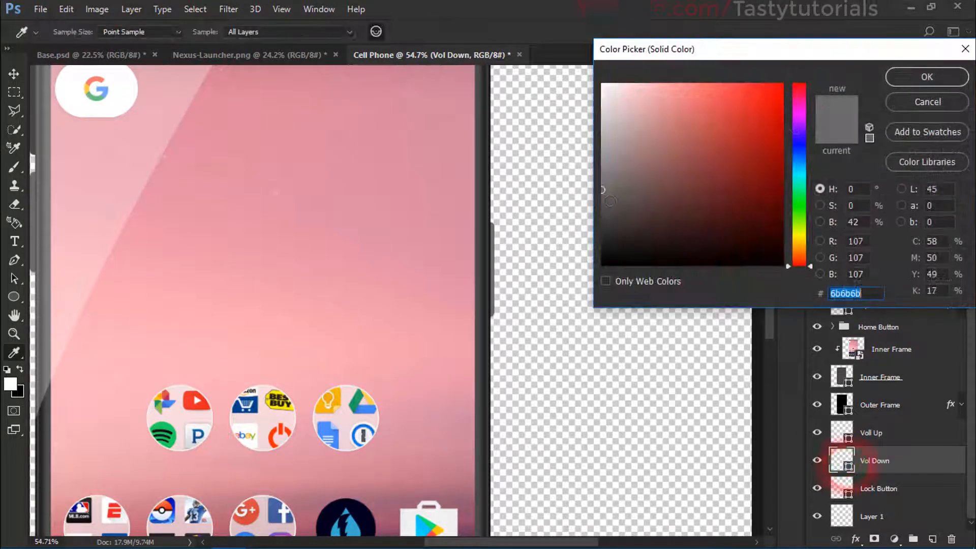
{"action": "left_click", "coordinate": [602, 203]}
{"action": "left_click", "coordinate": [924, 76]}
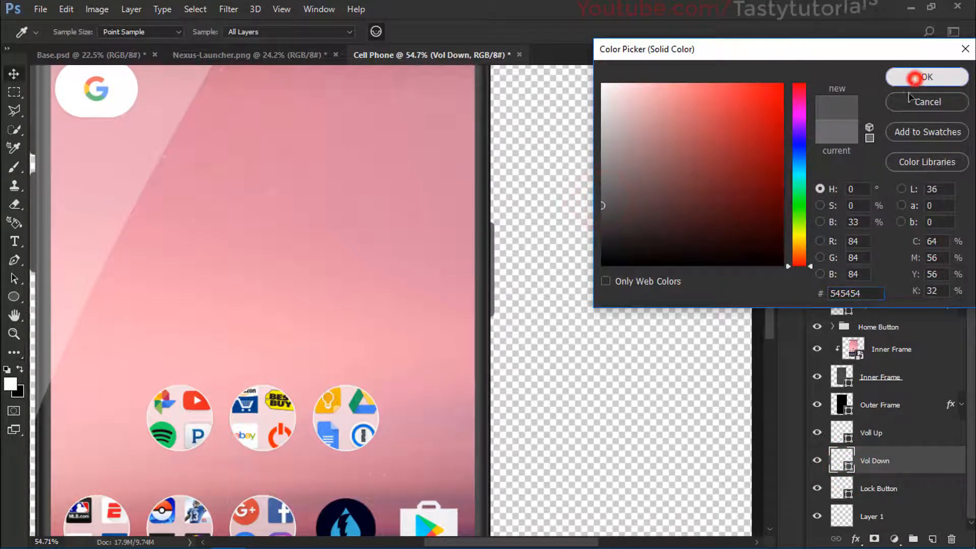
Step: Change the fill color of the Lock Button to dark gray #454545
{"action": "left_click", "coordinate": [894, 487]}
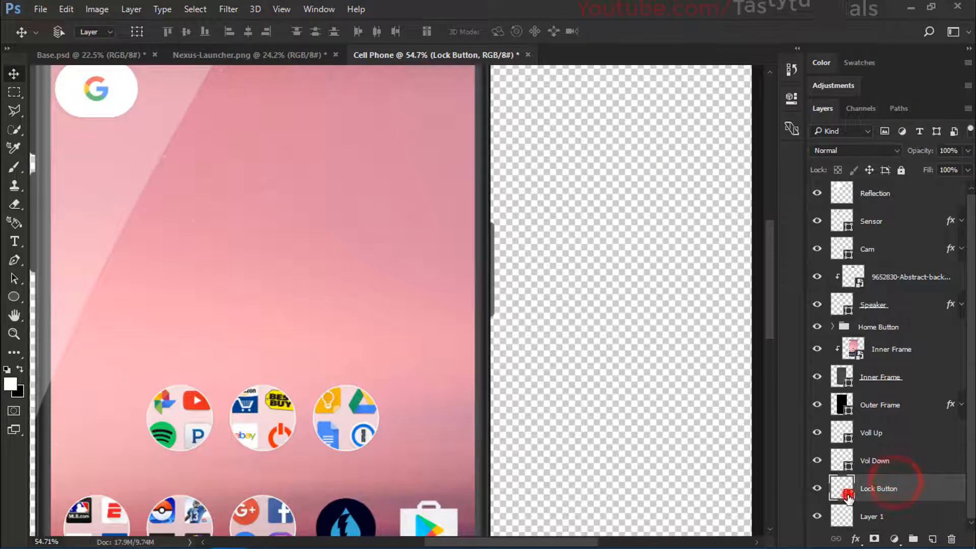
{"action": "double_click", "coordinate": [843, 491]}
{"action": "left_click", "coordinate": [604, 200]}
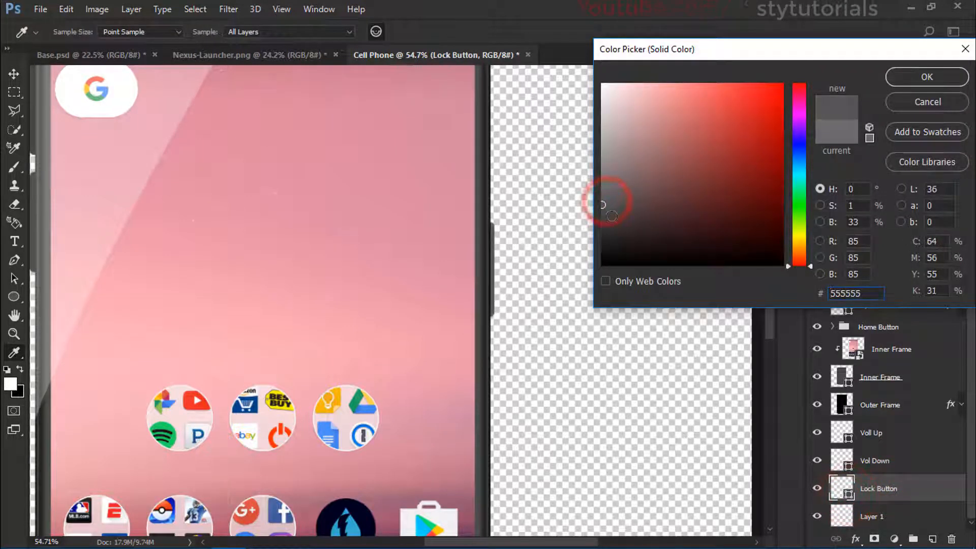
{"action": "left_click", "coordinate": [602, 214]}
{"action": "left_click", "coordinate": [602, 216]}
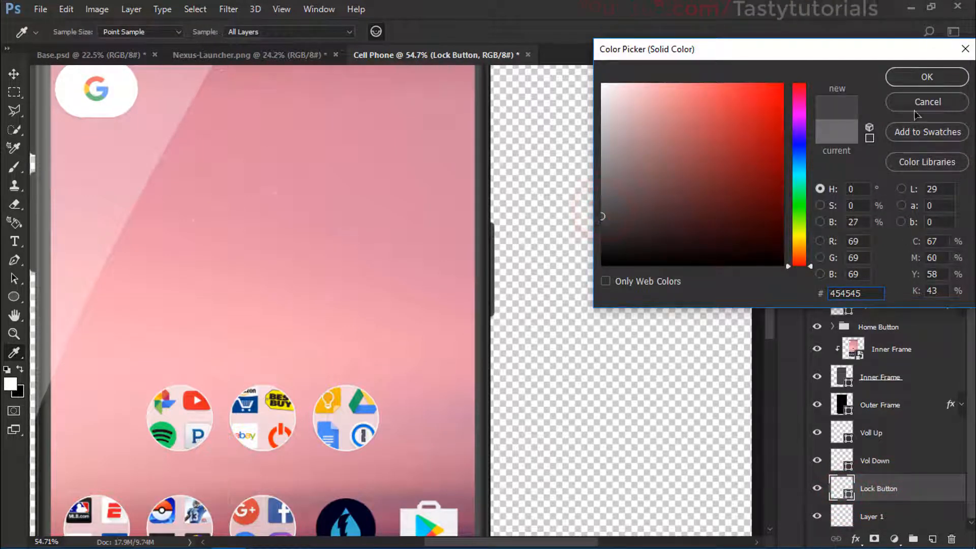
{"action": "left_click", "coordinate": [899, 76]}
Step: Apply a smooth Inner Bevel to the Inner Frame shape with 95% depth, 9 px size and 22% highlight opacity
{"action": "scroll", "coordinate": [406, 240], "scroll_direction": "down", "scroll_amount": 8}
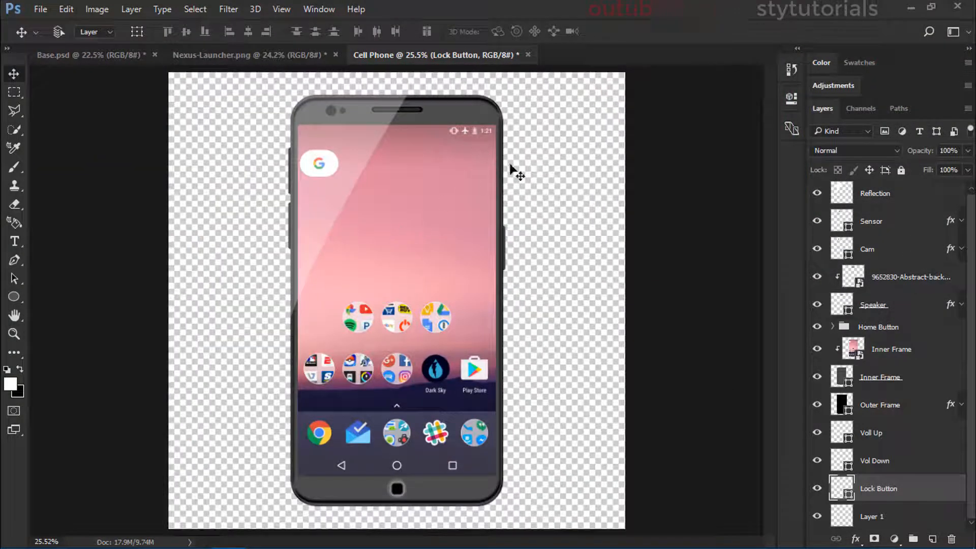
{"action": "left_click", "coordinate": [918, 375]}
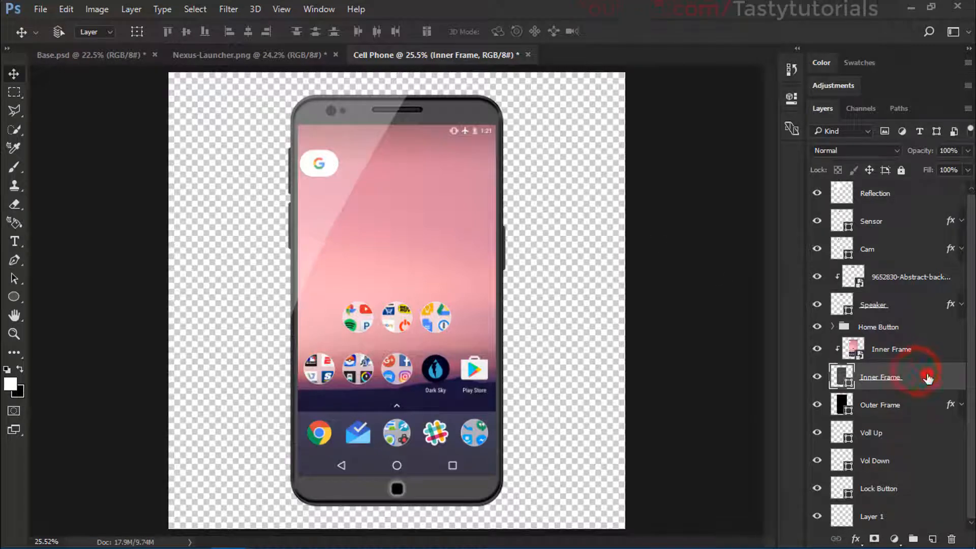
{"action": "double_click", "coordinate": [928, 375]}
{"action": "left_click_drag", "start_coordinate": [496, 68], "coordinate": [810, 68]}
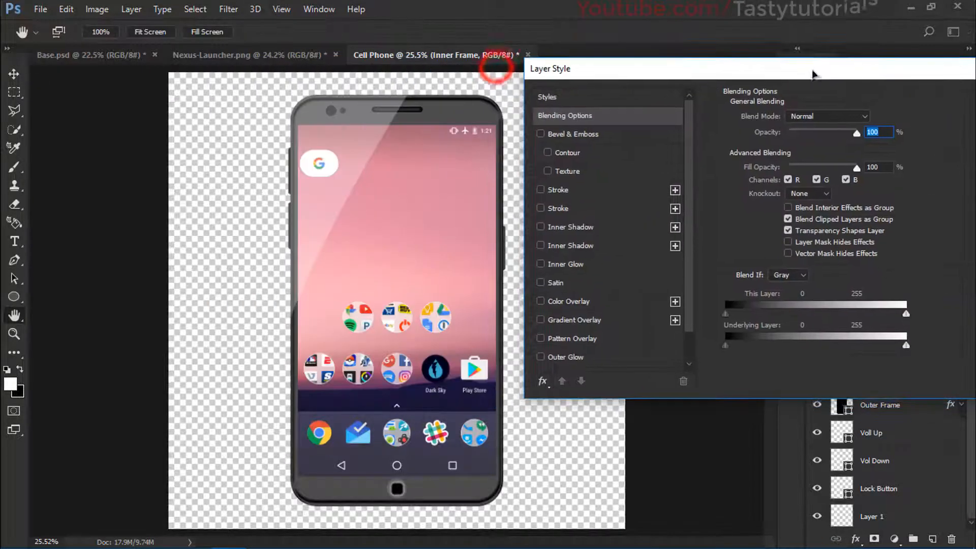
{"action": "left_click", "coordinate": [586, 135]}
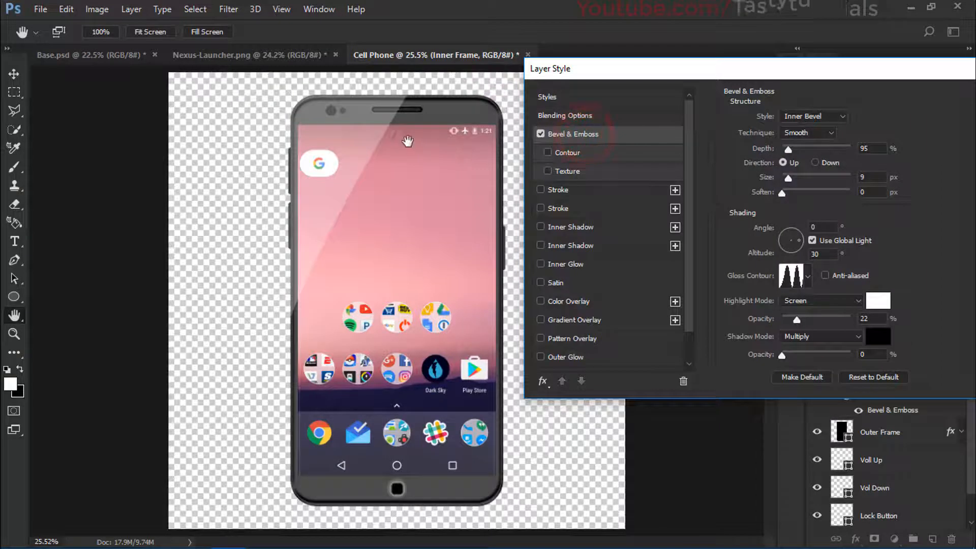
{"action": "scroll", "coordinate": [398, 143], "scroll_direction": "up", "scroll_amount": 2}
{"action": "scroll", "coordinate": [405, 146], "scroll_direction": "up", "scroll_amount": 2}
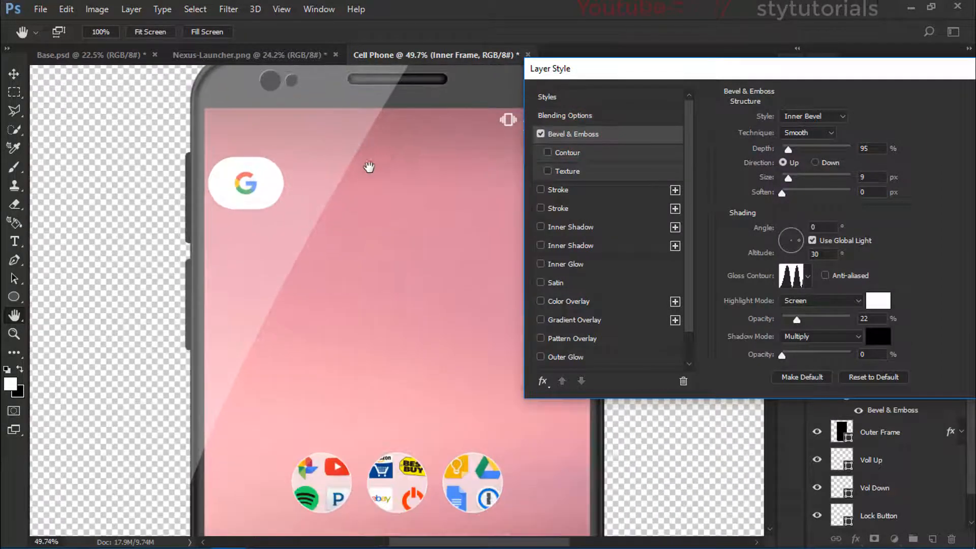
{"action": "left_click", "coordinate": [342, 205]}
{"action": "left_click", "coordinate": [391, 182]}
{"action": "key", "text": "Return"}
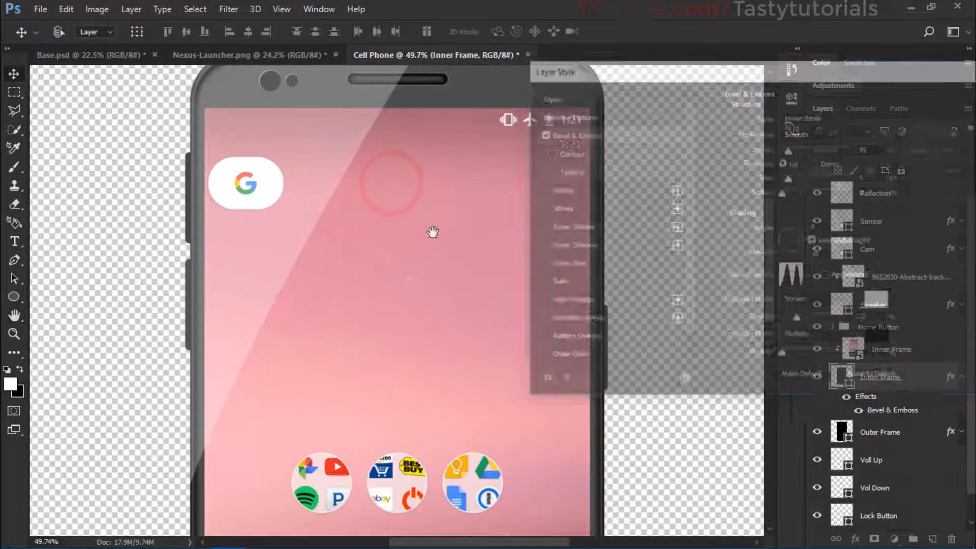
Step: Edit the Inner Frame's Bevel & Emboss, enabling Contour and setting depth to 157% and highlight opacity to 77%
{"action": "left_click", "coordinate": [432, 240]}
{"action": "left_click", "coordinate": [459, 288]}
{"action": "left_click_drag", "start_coordinate": [460, 279], "coordinate": [472, 126]}
{"action": "mouse_move", "coordinate": [477, 248]}
{"action": "left_mouse_down"}
{"action": "mouse_move", "coordinate": [462, 199]}
{"action": "mouse_move", "coordinate": [459, 116]}
{"action": "left_mouse_up"}
{"action": "left_click_drag", "start_coordinate": [455, 252], "coordinate": [455, 234]}
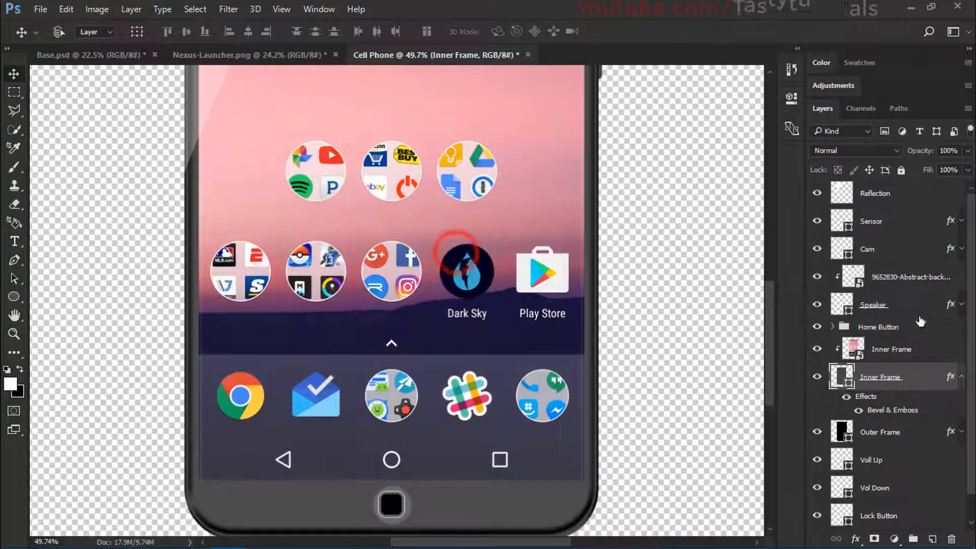
{"action": "left_click", "coordinate": [891, 407]}
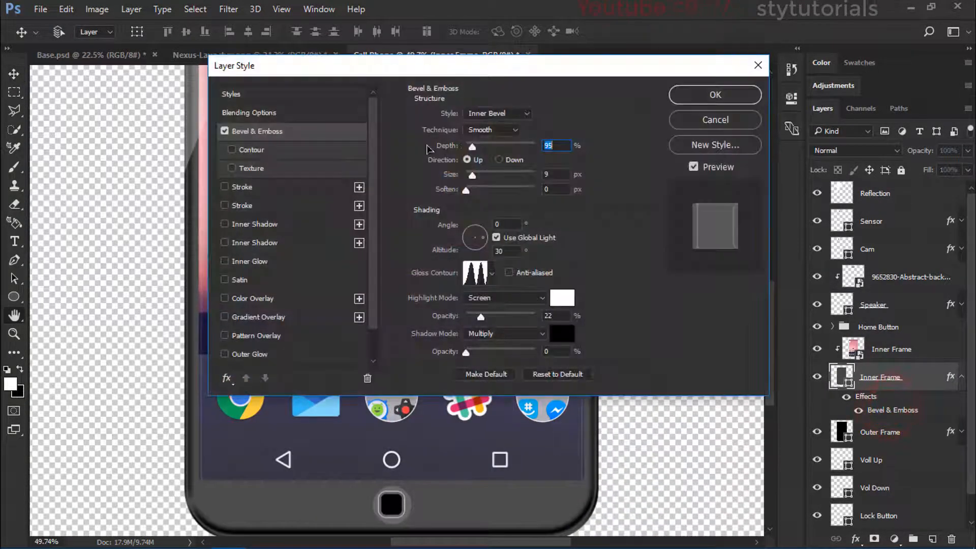
{"action": "left_click_drag", "start_coordinate": [370, 70], "coordinate": [674, 74]}
{"action": "left_click", "coordinate": [552, 157]}
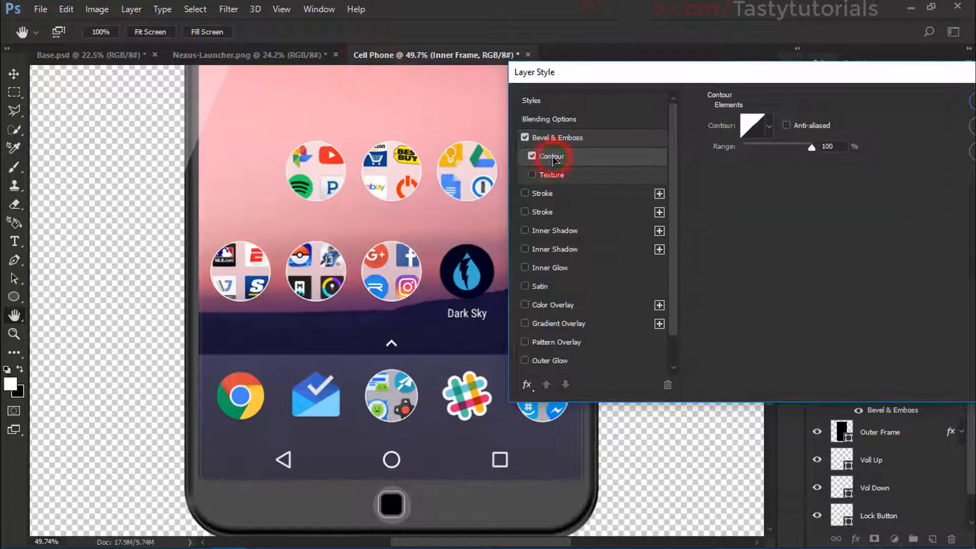
{"action": "left_click", "coordinate": [552, 138]}
{"action": "left_click_drag", "start_coordinate": [776, 153], "coordinate": [785, 158]}
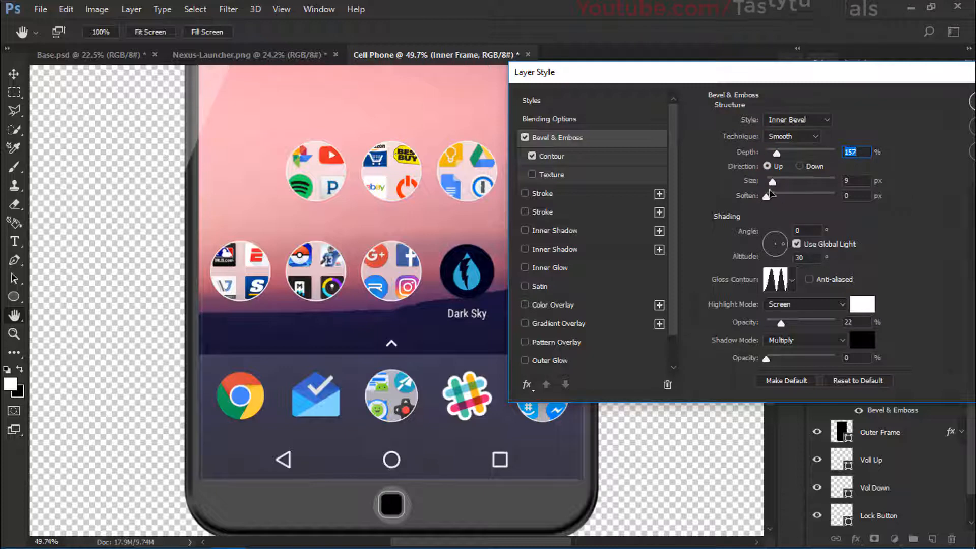
{"action": "left_click_drag", "start_coordinate": [767, 197], "coordinate": [765, 199]}
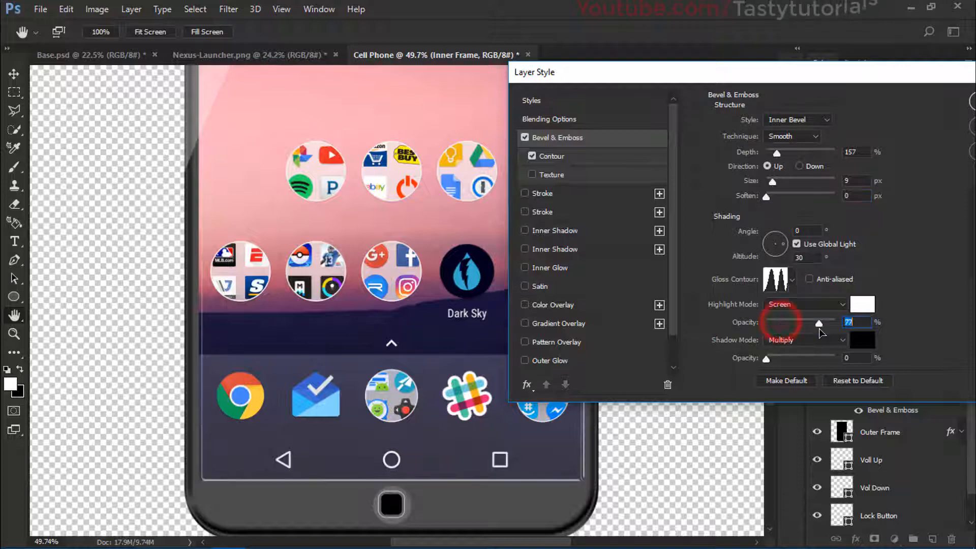
{"action": "left_click_drag", "start_coordinate": [780, 323], "coordinate": [819, 324]}
Step: Try alternative gloss contours for the Inner Frame's bevel, ending on the original multi-peak contour
{"action": "left_click", "coordinate": [791, 279]}
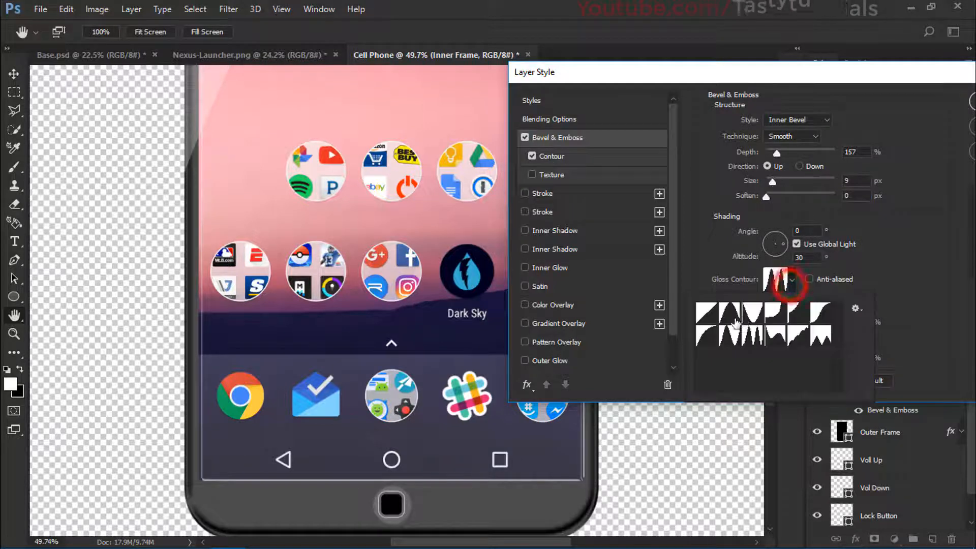
{"action": "left_click", "coordinate": [730, 313]}
{"action": "left_click", "coordinate": [711, 336]}
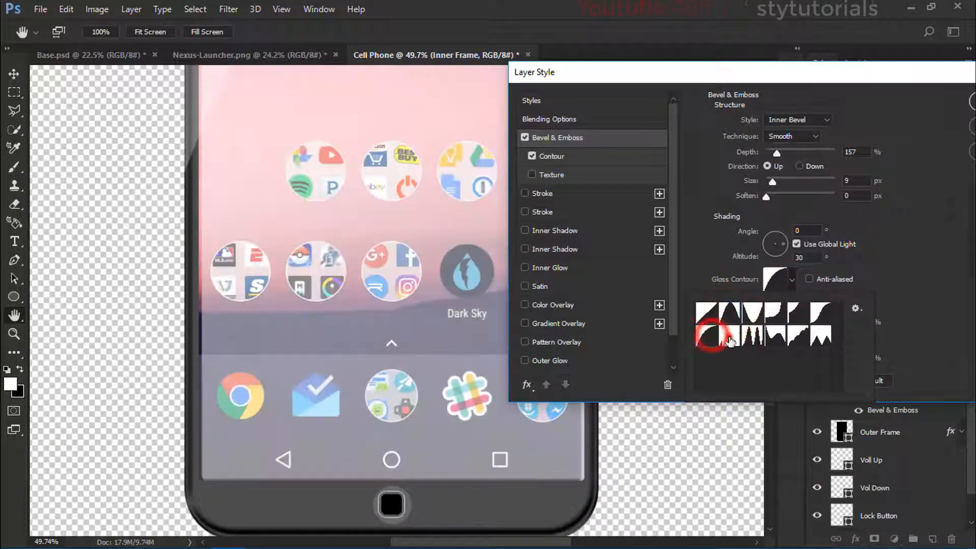
{"action": "left_click", "coordinate": [731, 339]}
{"action": "left_click", "coordinate": [759, 339]}
{"action": "left_click", "coordinate": [777, 341]}
{"action": "left_click", "coordinate": [791, 342]}
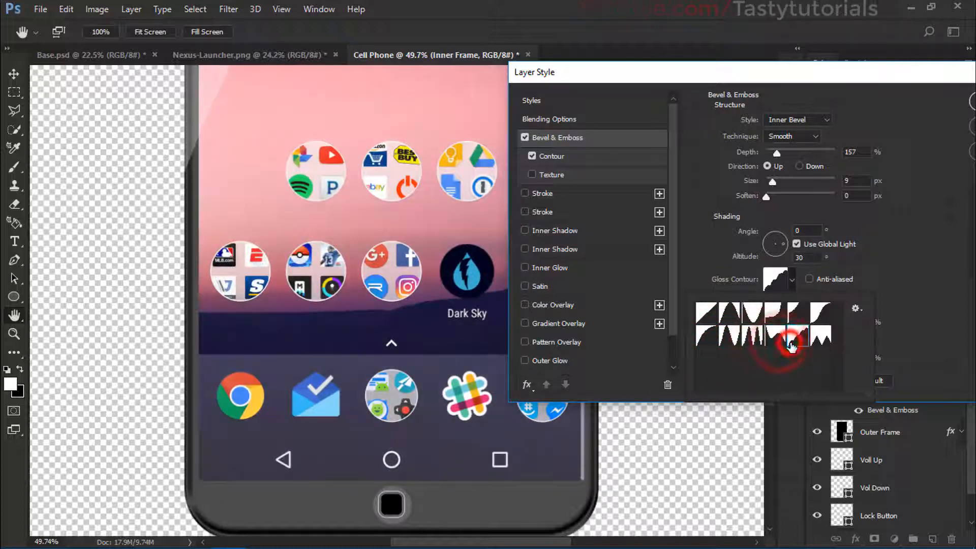
{"action": "left_click", "coordinate": [819, 320]}
{"action": "left_click", "coordinate": [783, 338]}
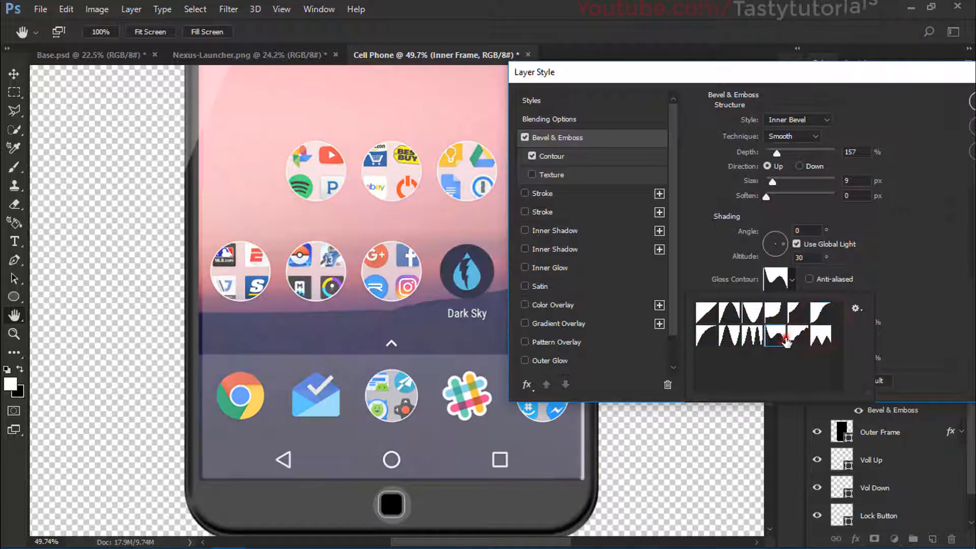
{"action": "left_click", "coordinate": [794, 315]}
{"action": "left_click", "coordinate": [782, 317]}
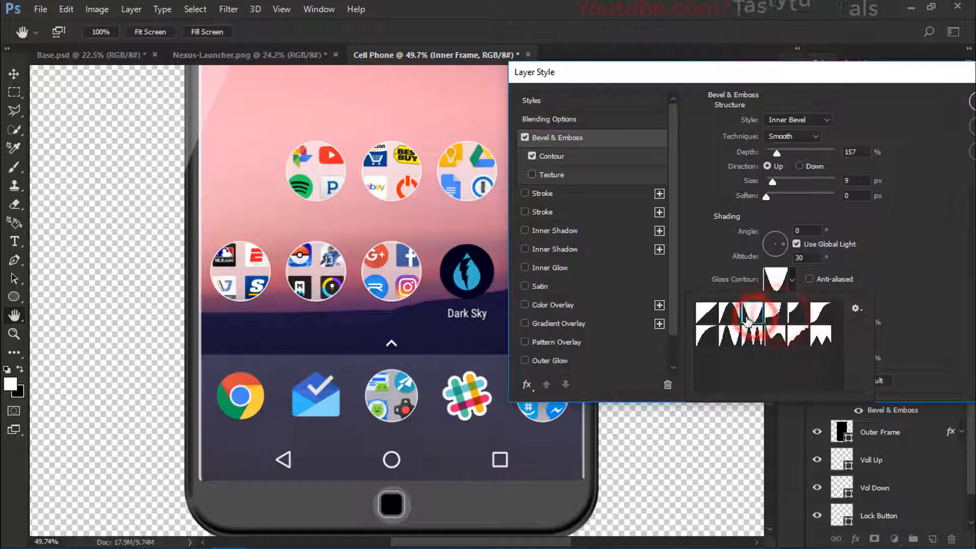
{"action": "left_click", "coordinate": [731, 316]}
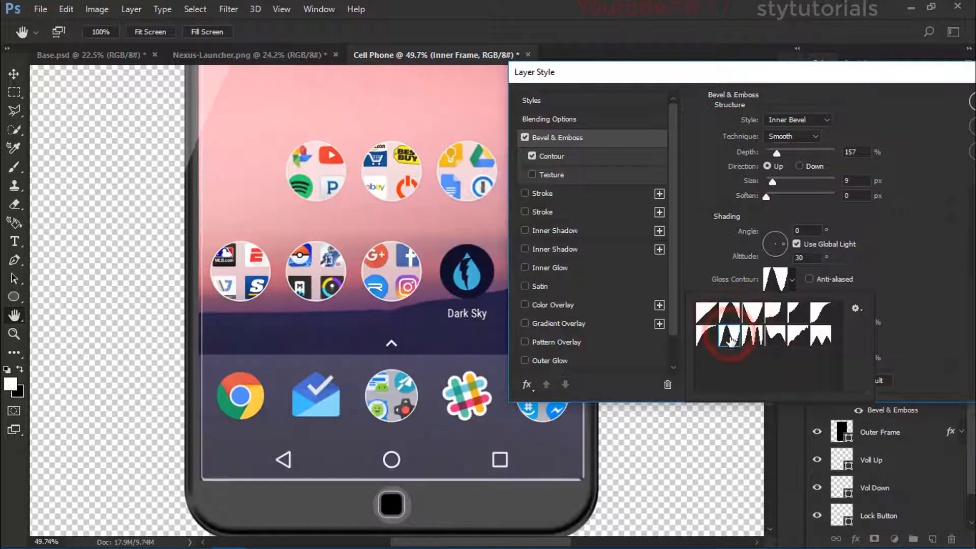
{"action": "left_click", "coordinate": [753, 337]}
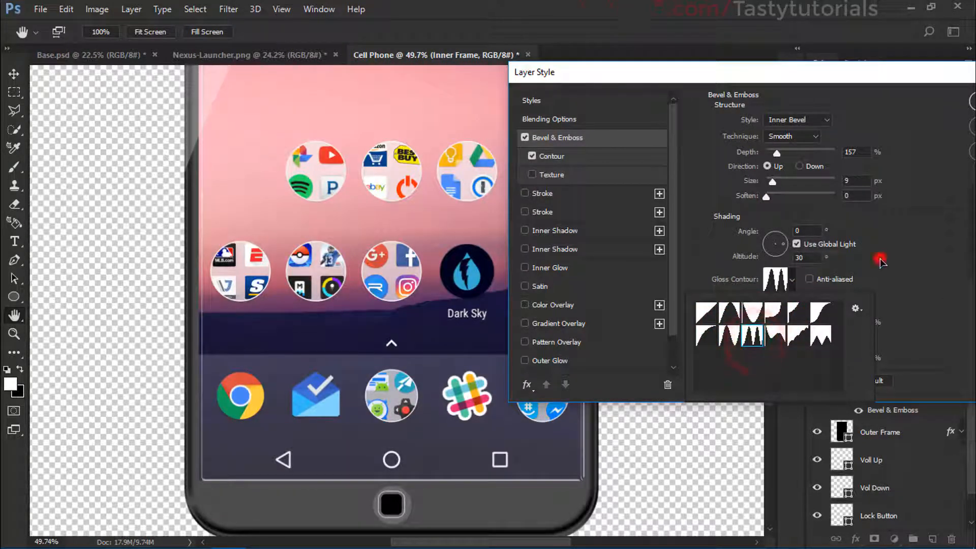
{"action": "left_click", "coordinate": [880, 259]}
Step: Set the Inner Frame's bevel size to 8 px and its direction to Down, and check the effect on the whole phone
{"action": "left_click_drag", "start_coordinate": [766, 197], "coordinate": [773, 185]}
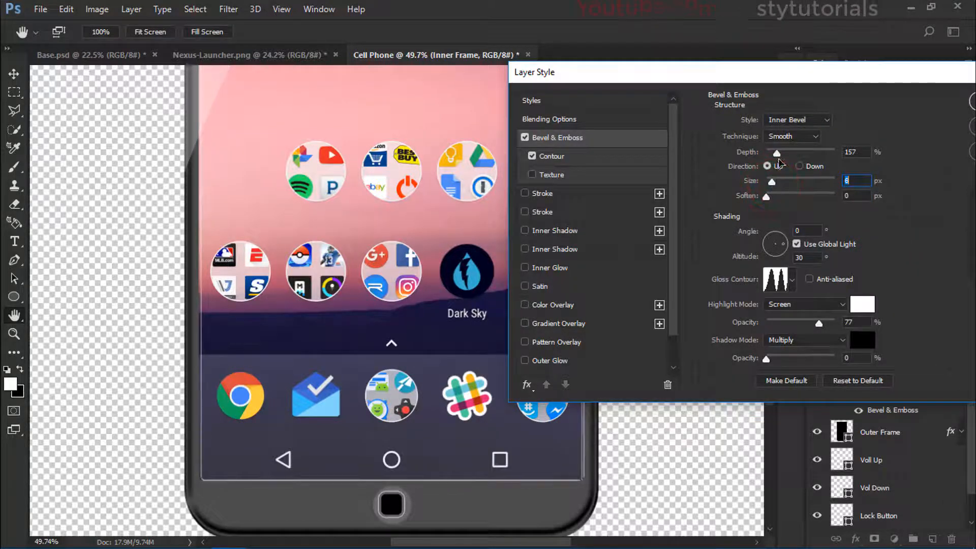
{"action": "left_click", "coordinate": [799, 166]}
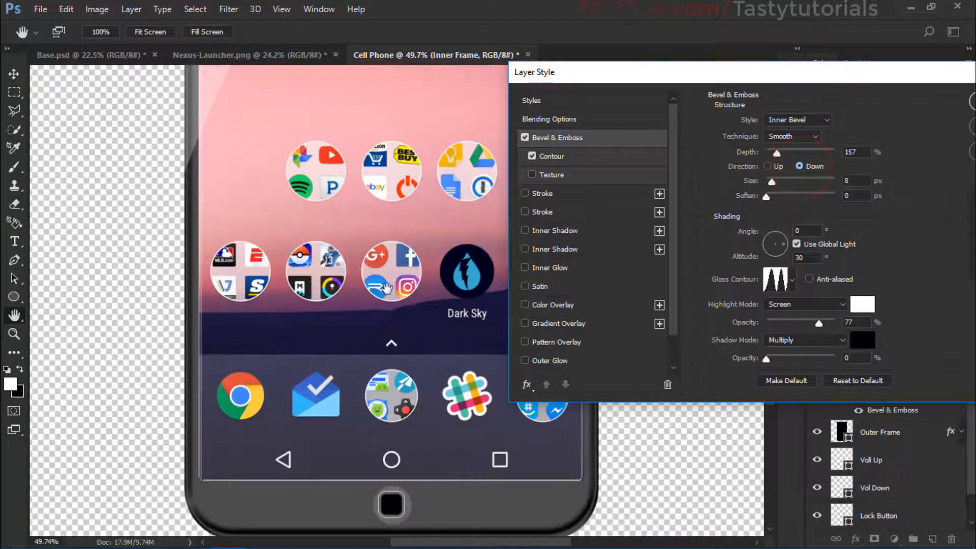
{"action": "scroll", "coordinate": [381, 287], "scroll_direction": "down", "scroll_amount": 5}
{"action": "scroll", "coordinate": [382, 287], "scroll_direction": "up", "scroll_amount": 3}
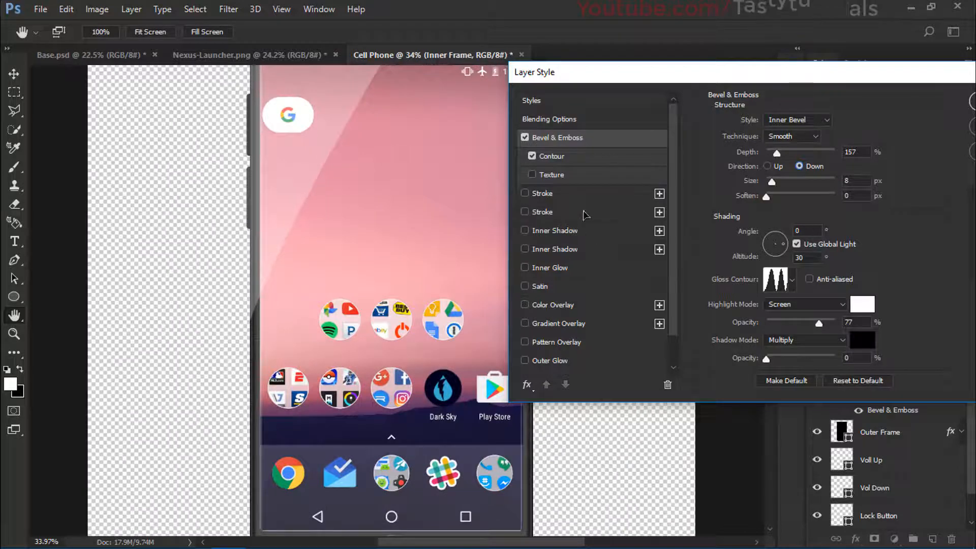
{"action": "scroll", "coordinate": [412, 310], "scroll_direction": "down", "scroll_amount": 3}
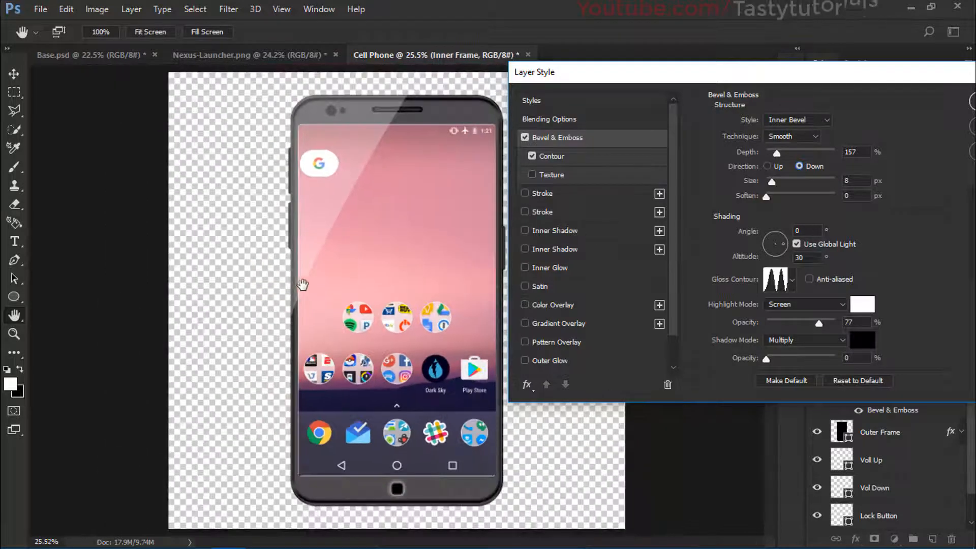
Step: Add a black Inner Shadow to the Inner Frame at 100% opacity, 90° angle, 7 px distance and 8% choke
{"action": "left_click", "coordinate": [555, 250]}
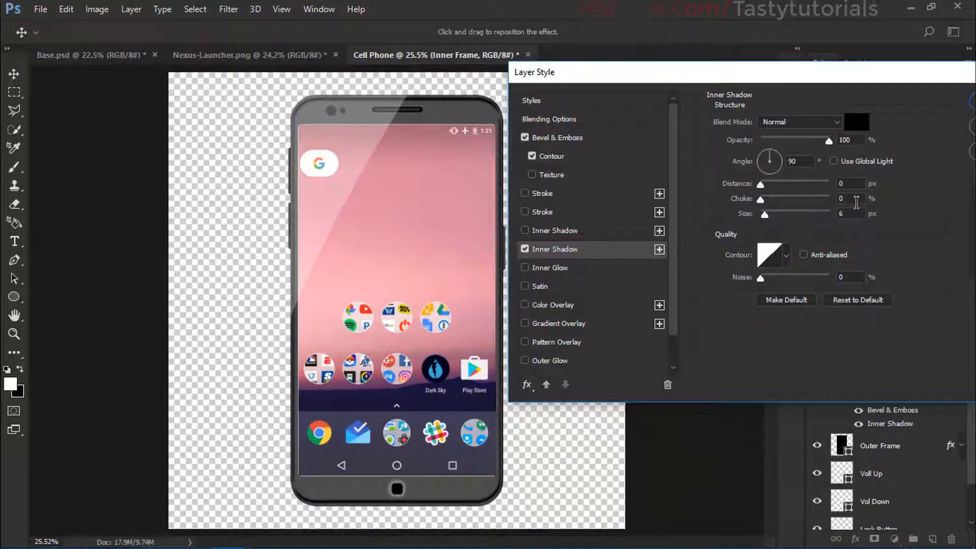
{"action": "left_click_drag", "start_coordinate": [761, 185], "coordinate": [766, 189]}
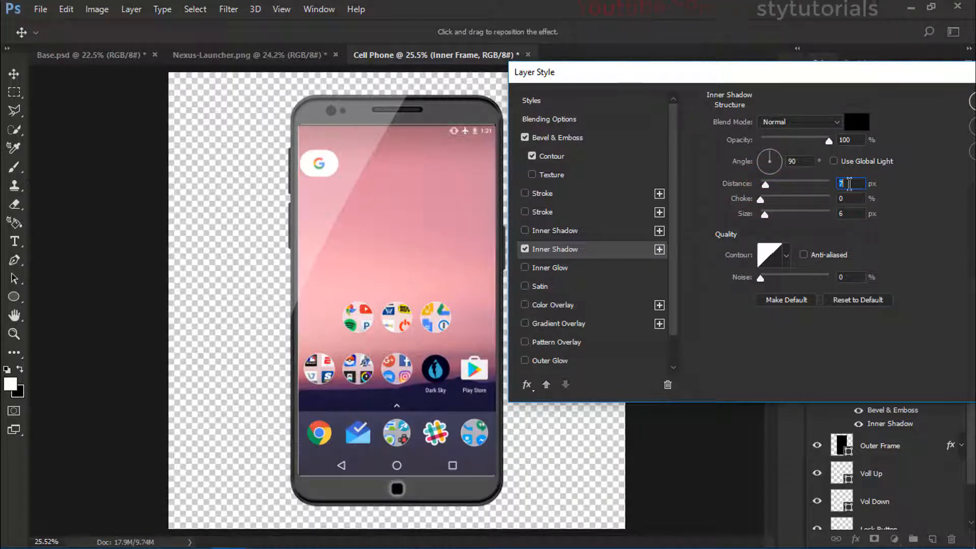
{"action": "left_click_drag", "start_coordinate": [760, 200], "coordinate": [766, 204]}
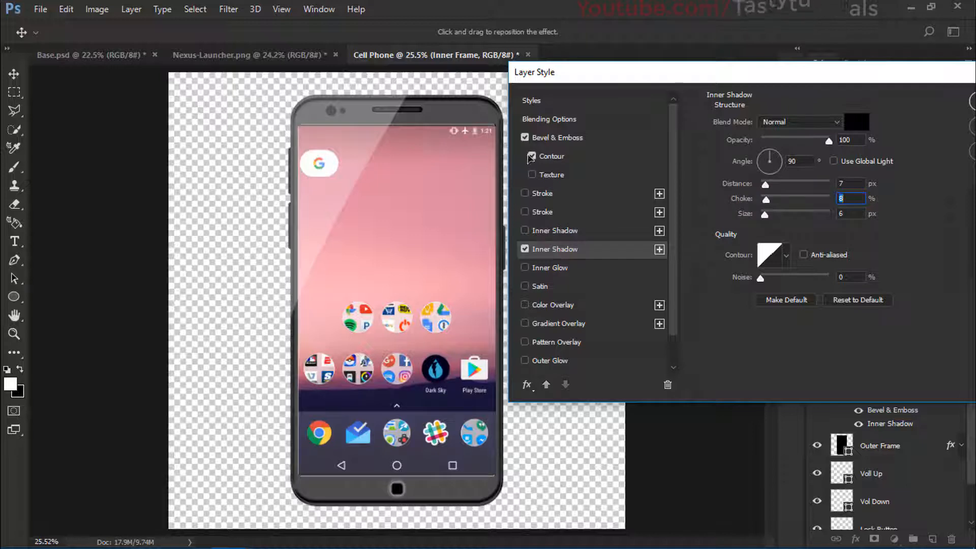
Step: Turn off the Inner Frame's Bevel & Emboss and set its Inner Shadow size to 0 px
{"action": "left_click", "coordinate": [526, 138]}
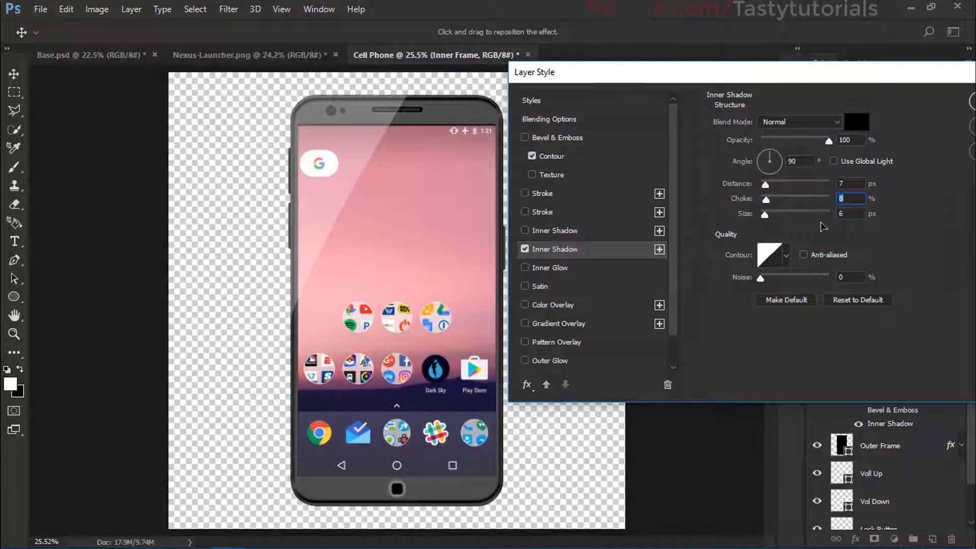
{"action": "left_click", "coordinate": [765, 214]}
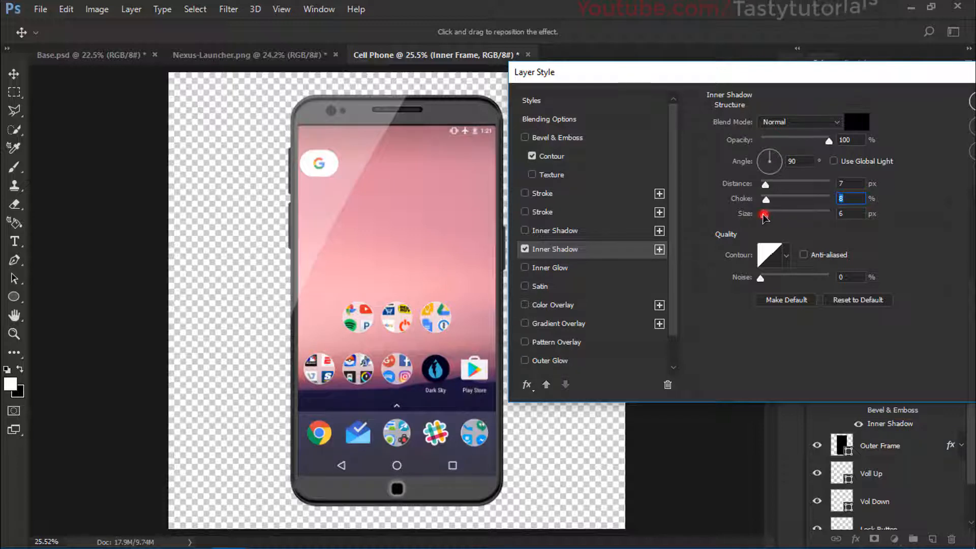
{"action": "left_click_drag", "start_coordinate": [764, 215], "coordinate": [768, 219]}
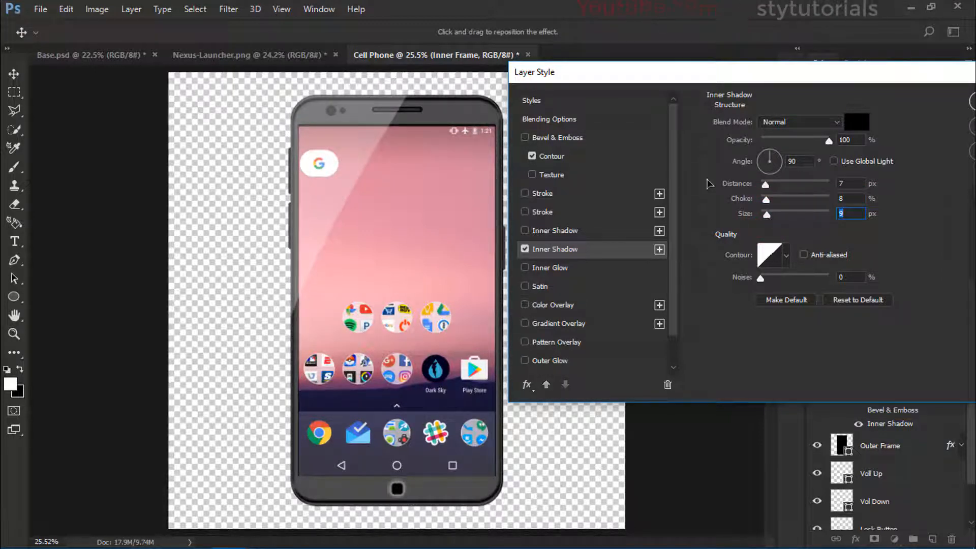
{"action": "left_click", "coordinate": [767, 216]}
{"action": "left_click_drag", "start_coordinate": [769, 218], "coordinate": [761, 220]}
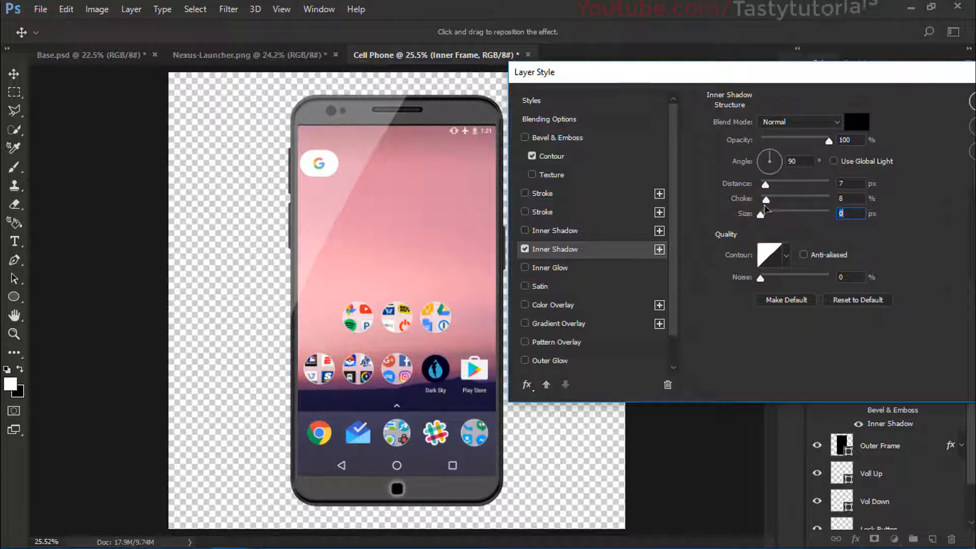
Step: Set the Inner Frame's Inner Shadow choke to 0% and its distance to 5 px
{"action": "left_click_drag", "start_coordinate": [838, 198], "coordinate": [846, 198]}
{"action": "type", "text": "0"}
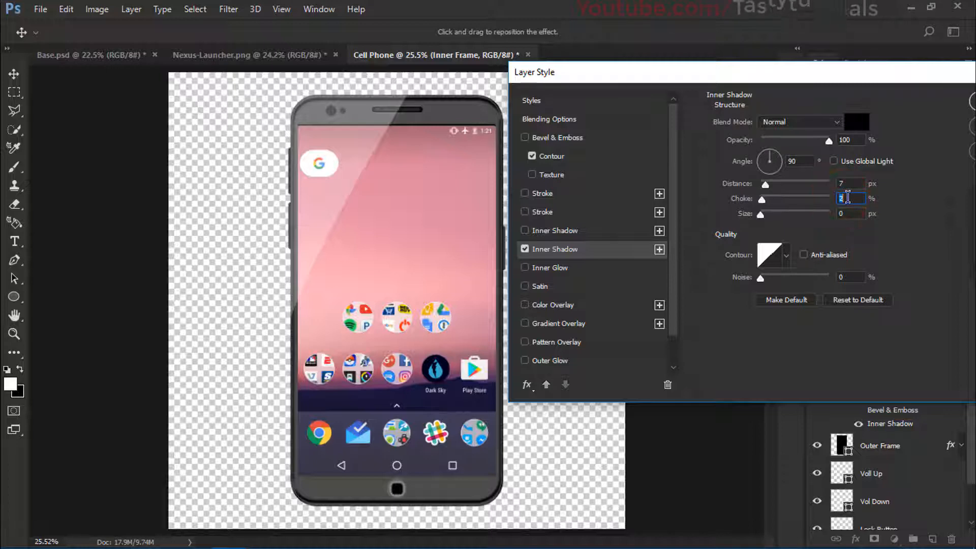
{"action": "double_click", "coordinate": [847, 183]}
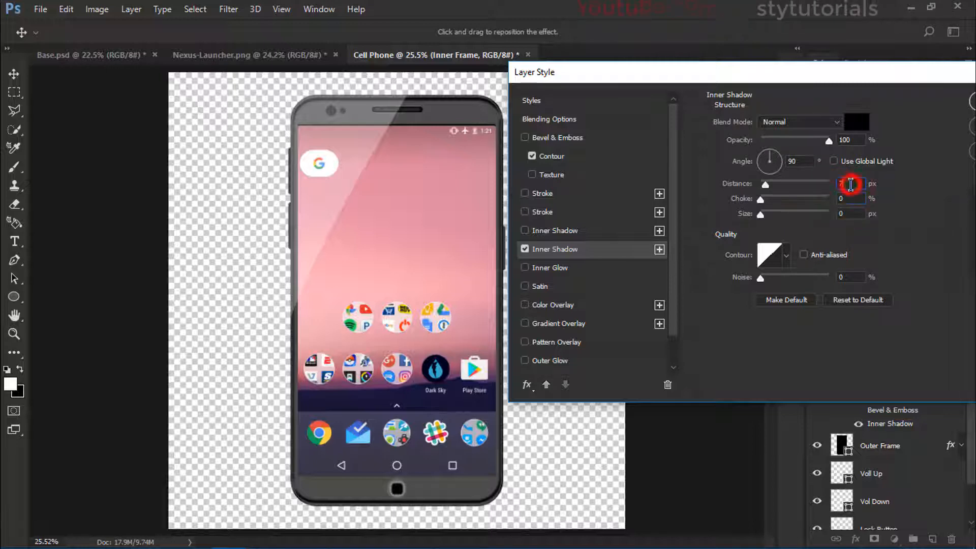
{"action": "type", "text": "4"}
{"action": "key", "text": "Up"}
{"action": "key", "text": "Up"}
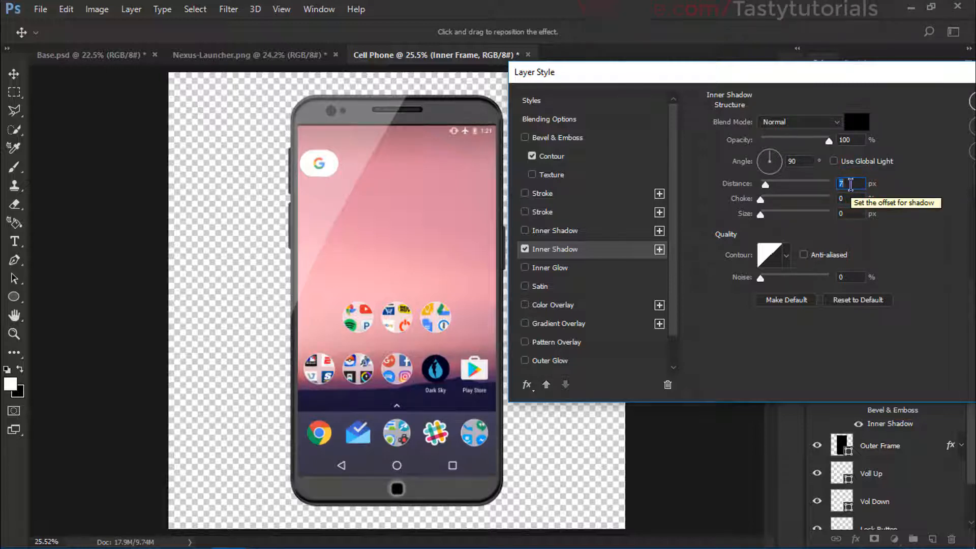
{"action": "key", "text": "Down"}
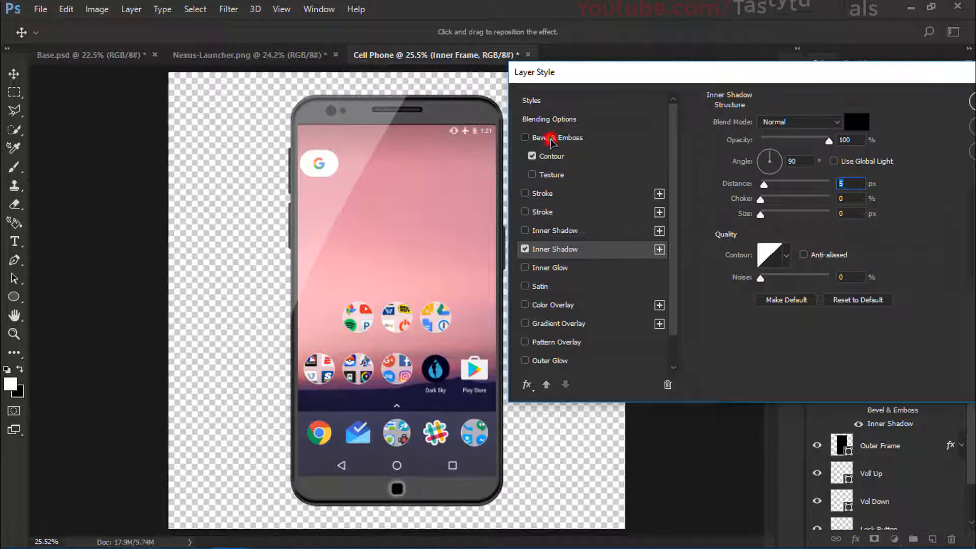
Step: Re-enable the Inner Frame's Bevel & Emboss with 40% highlight opacity, a 45° light angle and 32° altitude
{"action": "left_click", "coordinate": [543, 137]}
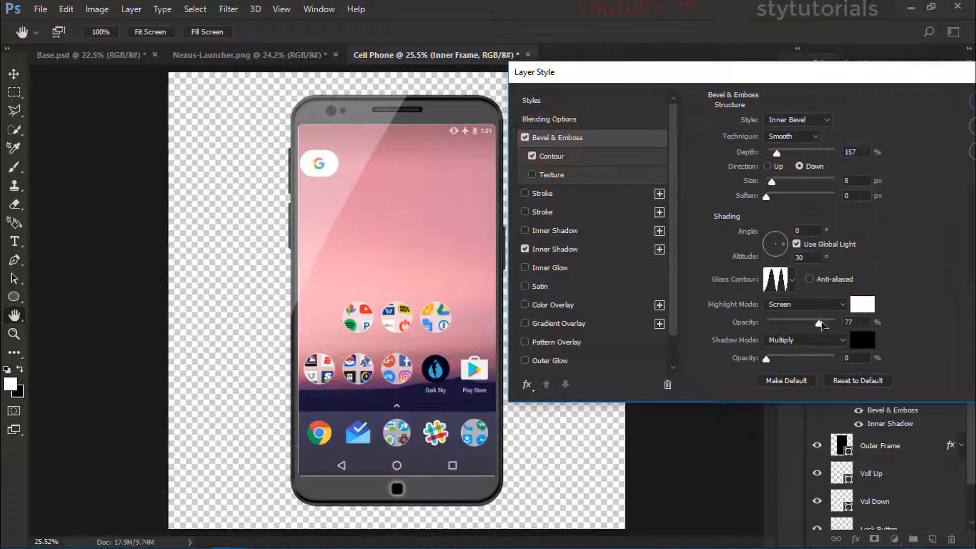
{"action": "left_click_drag", "start_coordinate": [819, 324], "coordinate": [793, 330]}
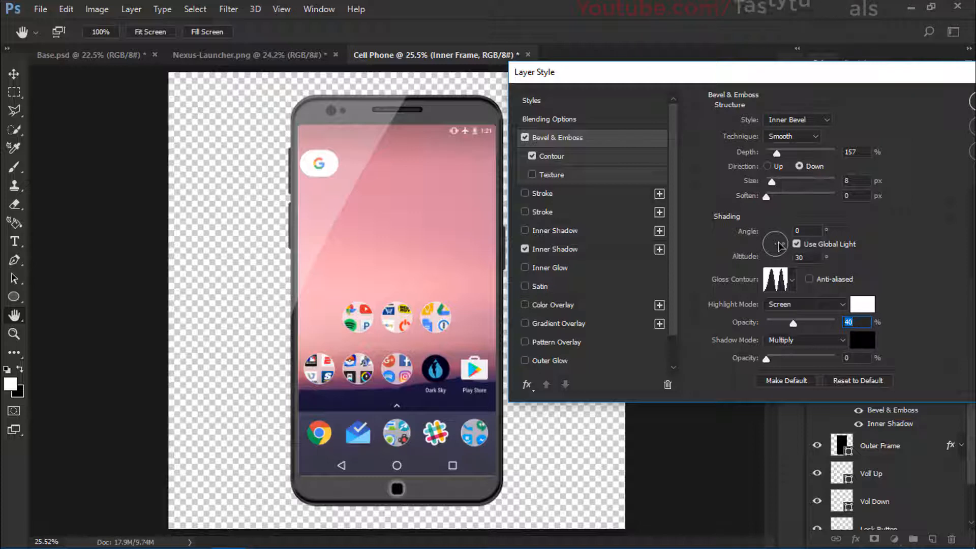
{"action": "left_click_drag", "start_coordinate": [776, 248], "coordinate": [784, 244]}
{"action": "left_click_drag", "start_coordinate": [781, 238], "coordinate": [781, 238]}
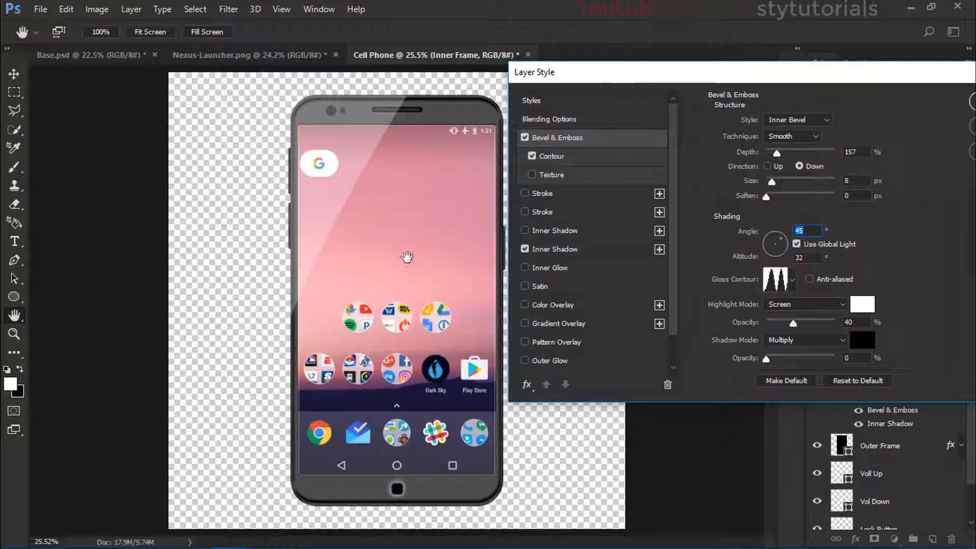
Step: Try the Chisel Hard technique on the Inner Frame's bevel, ending on Smooth with the Inner Bevel style
{"action": "left_click_drag", "start_coordinate": [858, 74], "coordinate": [849, 74]}
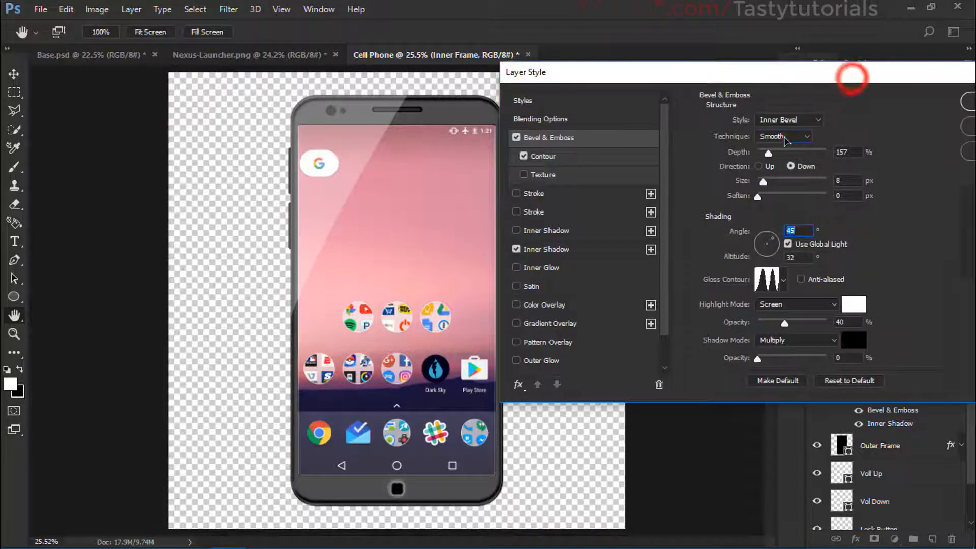
{"action": "left_click", "coordinate": [786, 136]}
{"action": "left_click", "coordinate": [781, 157]}
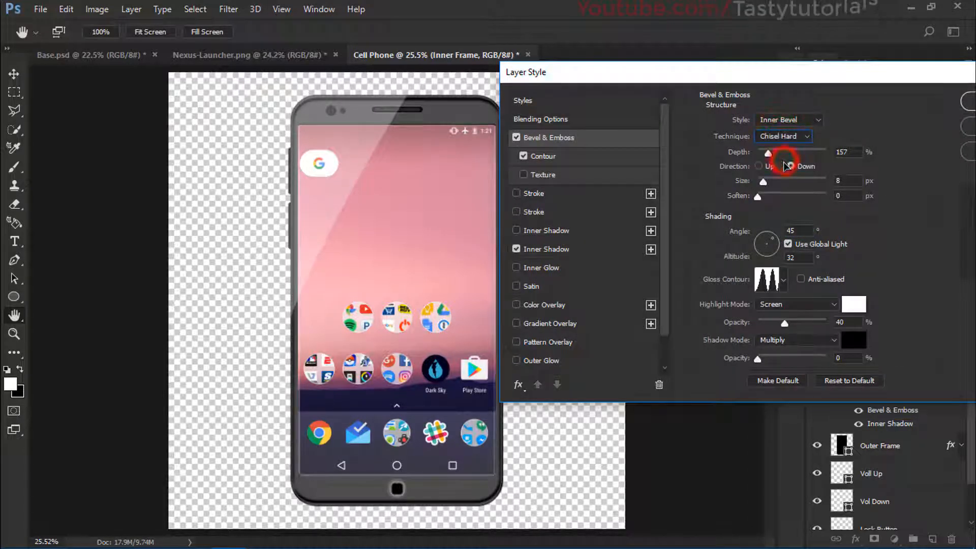
{"action": "scroll", "coordinate": [787, 137], "scroll_direction": "down", "scroll_amount": 1}
{"action": "scroll", "coordinate": [788, 140], "scroll_direction": "up", "scroll_amount": 2}
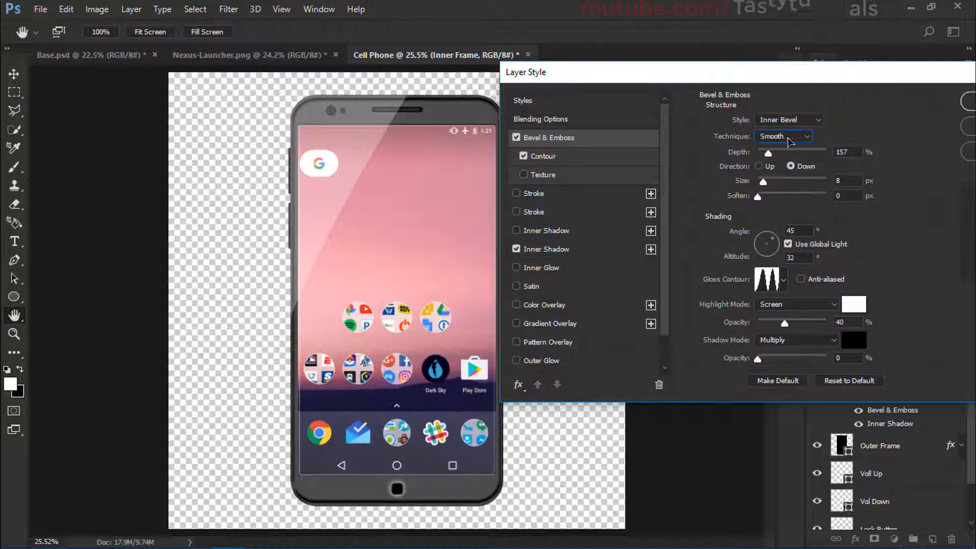
{"action": "left_click", "coordinate": [795, 121]}
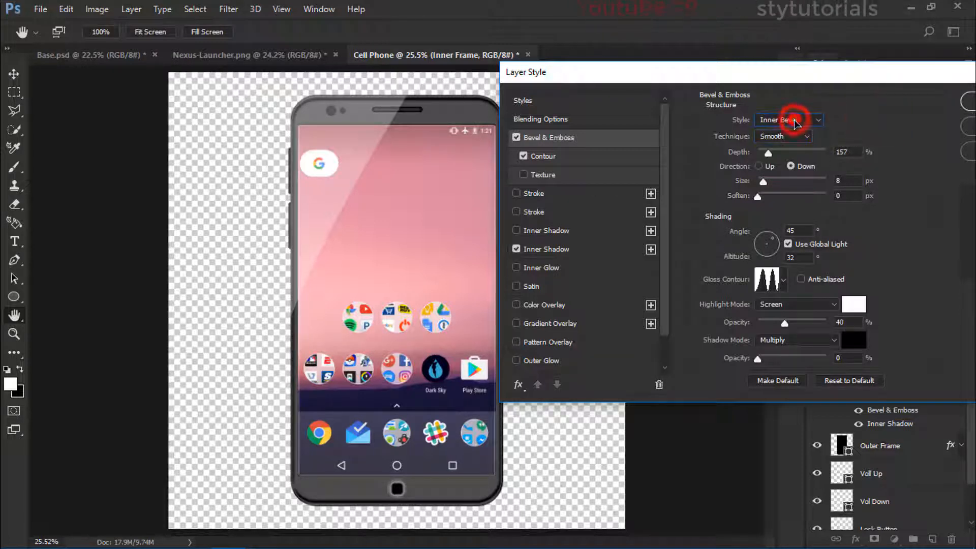
{"action": "left_click", "coordinate": [802, 93]}
{"action": "left_click", "coordinate": [848, 152]}
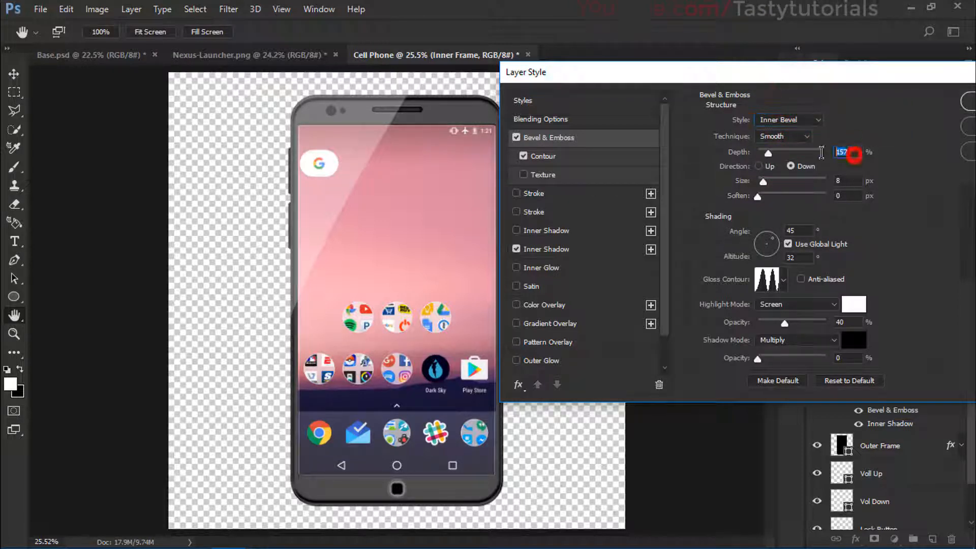
{"action": "left_click", "coordinate": [856, 180]}
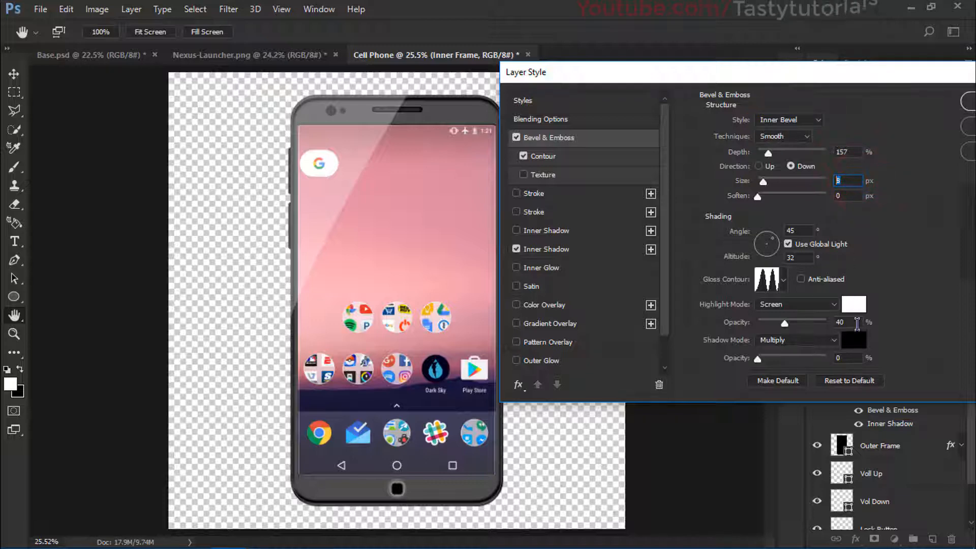
Step: Try alternative contour shapes and ranges for the Inner Frame's bevel, ending on the linear contour at 100% range
{"action": "left_click", "coordinate": [553, 156]}
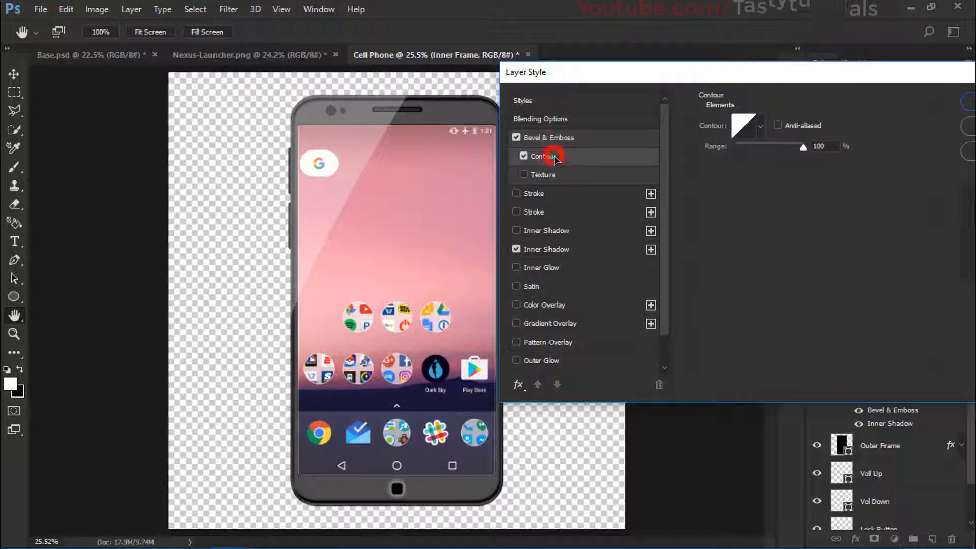
{"action": "left_click", "coordinate": [803, 148]}
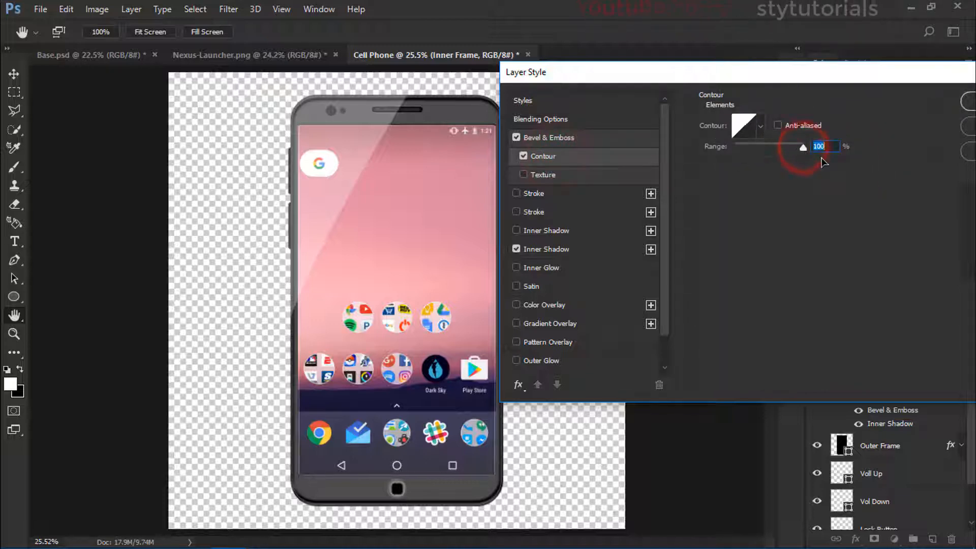
{"action": "left_click", "coordinate": [760, 126]}
{"action": "left_click", "coordinate": [691, 182]}
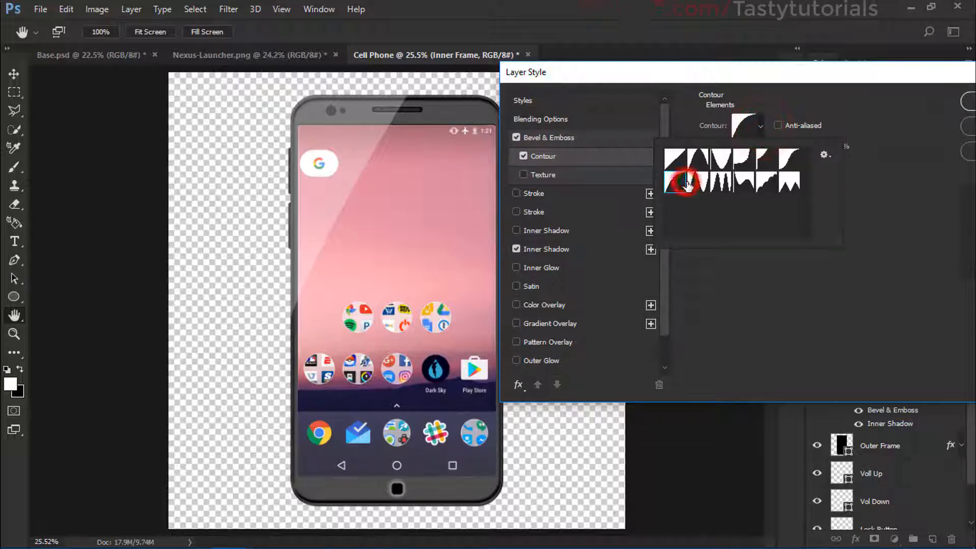
{"action": "left_click", "coordinate": [719, 182]}
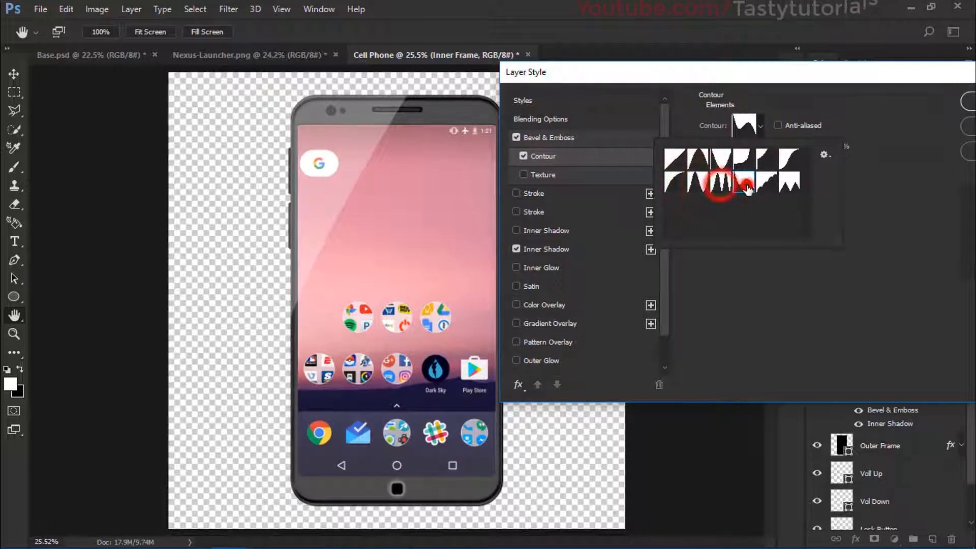
{"action": "left_click", "coordinate": [767, 182]}
{"action": "left_click", "coordinate": [742, 158]}
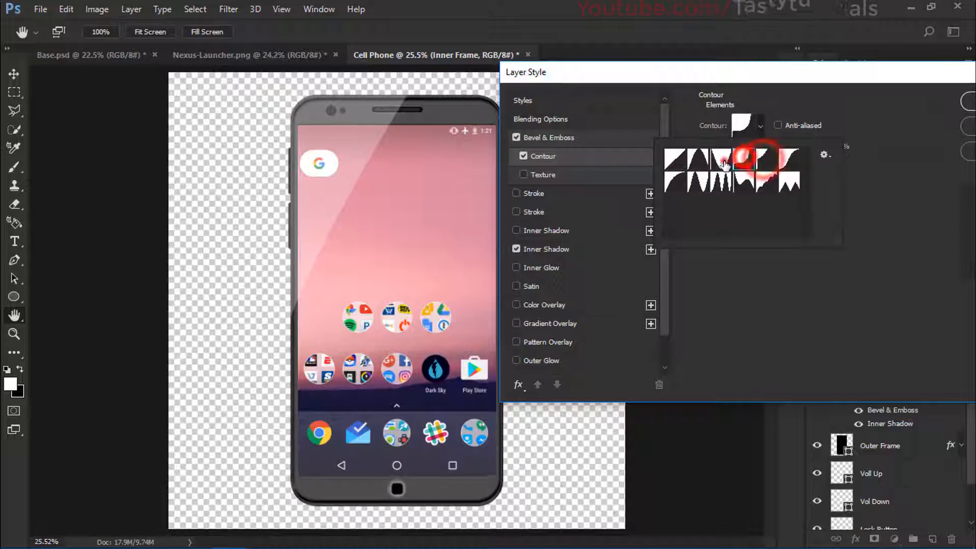
{"action": "left_click", "coordinate": [721, 182]}
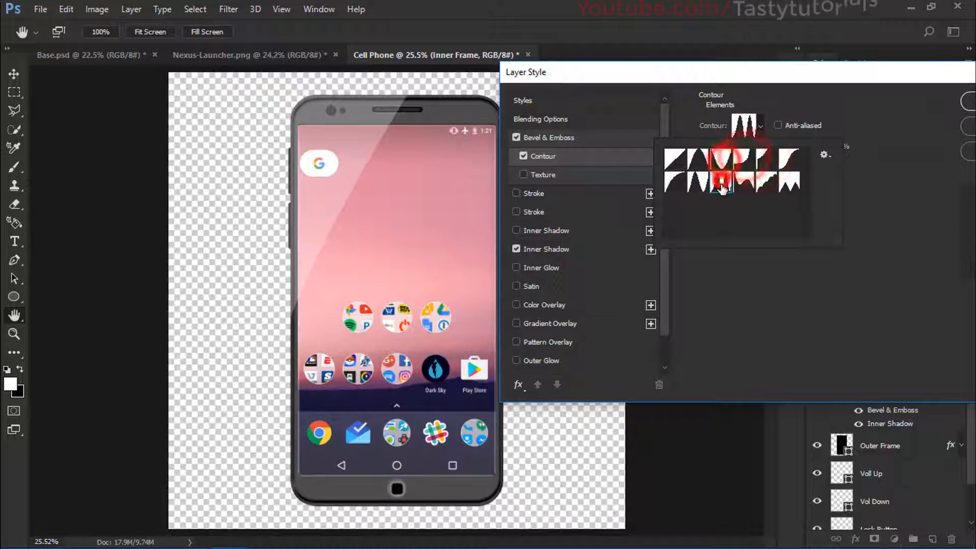
{"action": "left_click", "coordinate": [674, 159]}
{"action": "left_click", "coordinate": [732, 236]}
{"action": "left_click", "coordinate": [778, 266]}
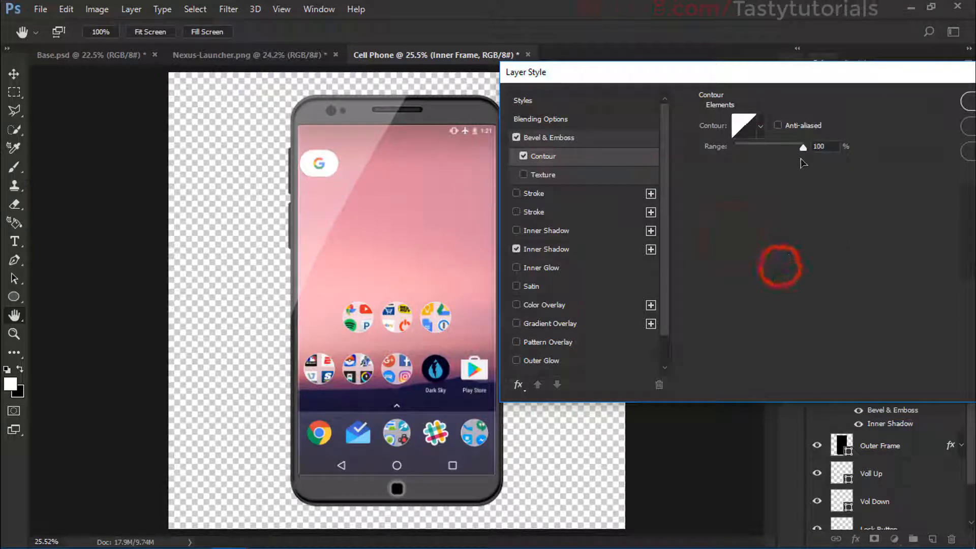
{"action": "left_click", "coordinate": [799, 147]}
{"action": "left_click_drag", "start_coordinate": [784, 150], "coordinate": [805, 152]}
Step: Review the Inner Shadow settings, apply the Inner Frame's layer style and check it on the phone
{"action": "left_click_drag", "start_coordinate": [681, 86], "coordinate": [662, 78]}
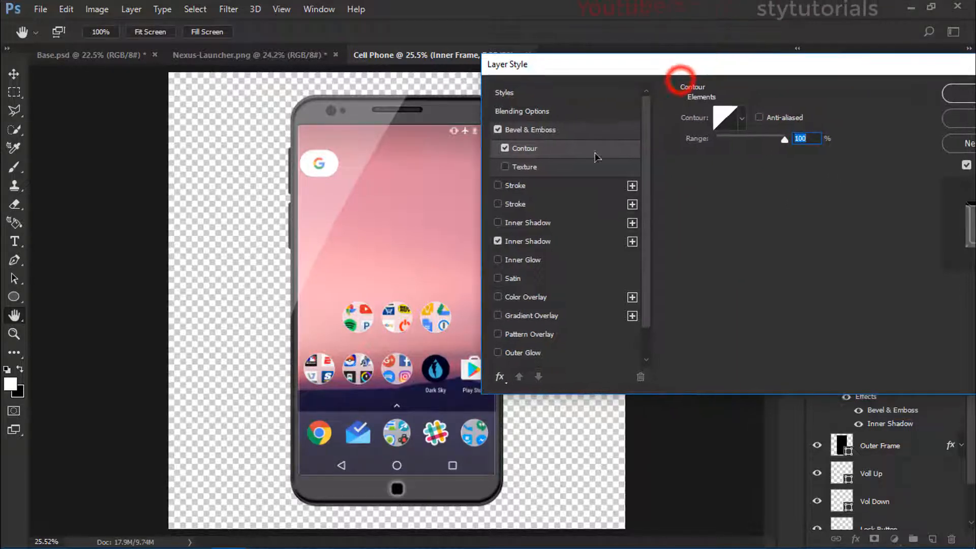
{"action": "left_click", "coordinate": [543, 241]}
{"action": "left_click", "coordinate": [825, 175]}
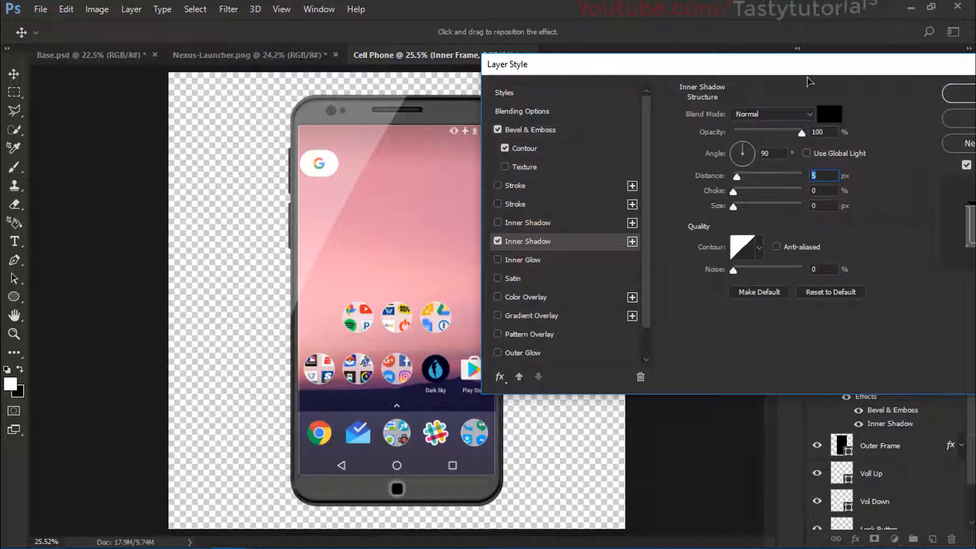
{"action": "left_click_drag", "start_coordinate": [810, 70], "coordinate": [739, 67]}
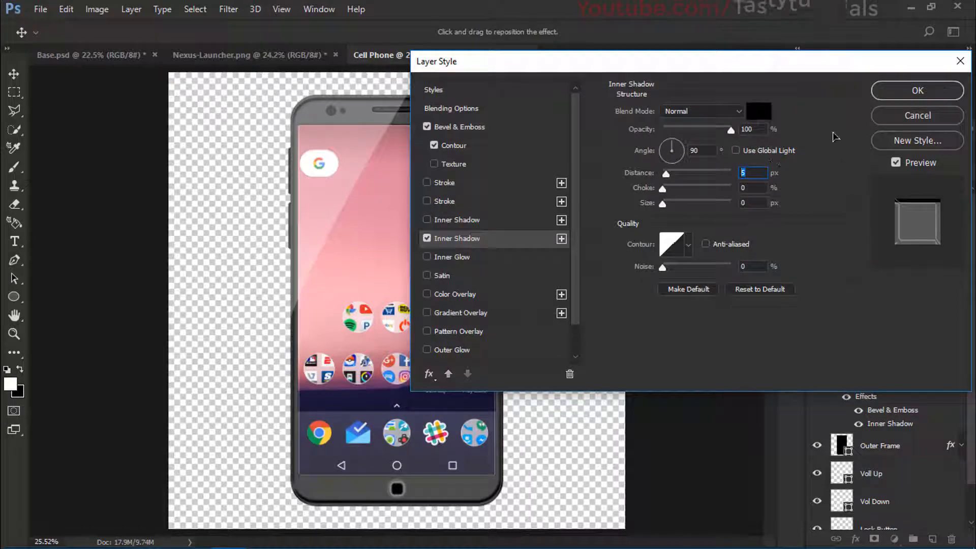
{"action": "left_click", "coordinate": [904, 94]}
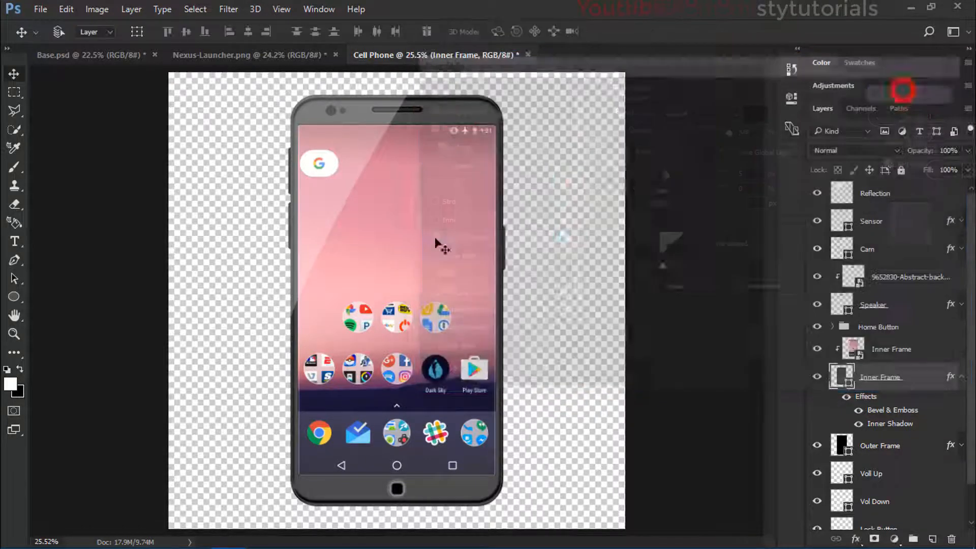
{"action": "scroll", "coordinate": [438, 244], "scroll_direction": "down", "scroll_amount": 1}
{"action": "scroll", "coordinate": [382, 361], "scroll_direction": "up", "scroll_amount": 2}
{"action": "scroll", "coordinate": [399, 338], "scroll_direction": "down", "scroll_amount": 1}
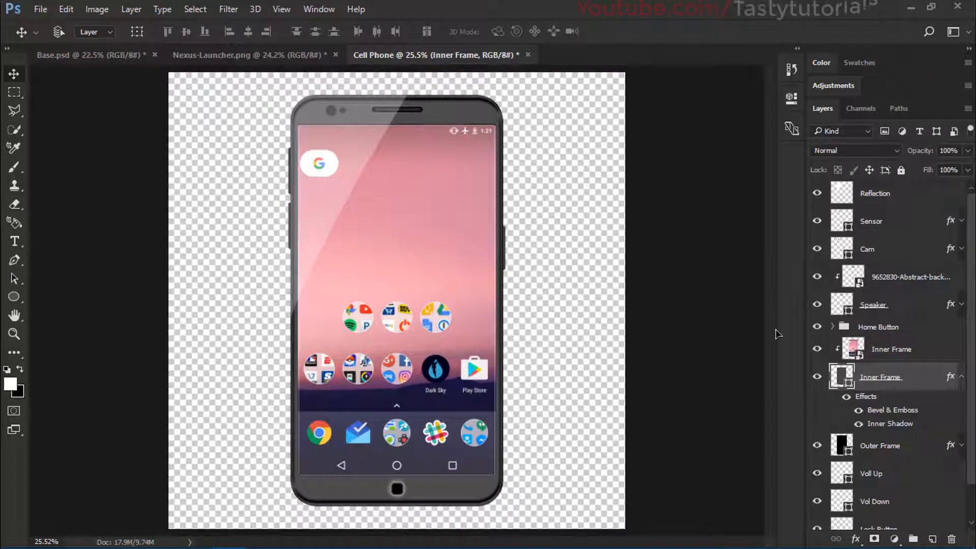
Step: Set the opacity of the Outer Frame's Satin effect to 45% and check the frame on the phone
{"action": "left_click", "coordinate": [954, 446]}
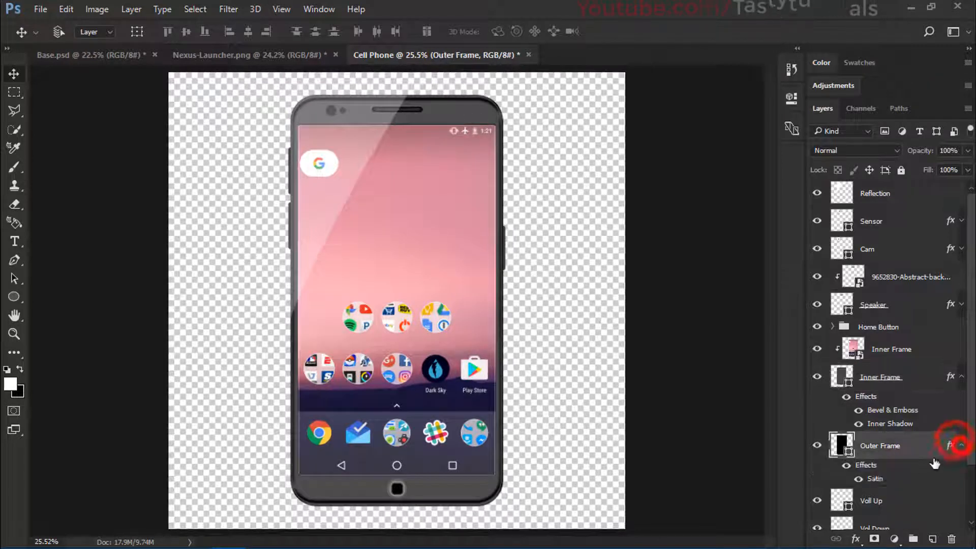
{"action": "double_click", "coordinate": [874, 478]}
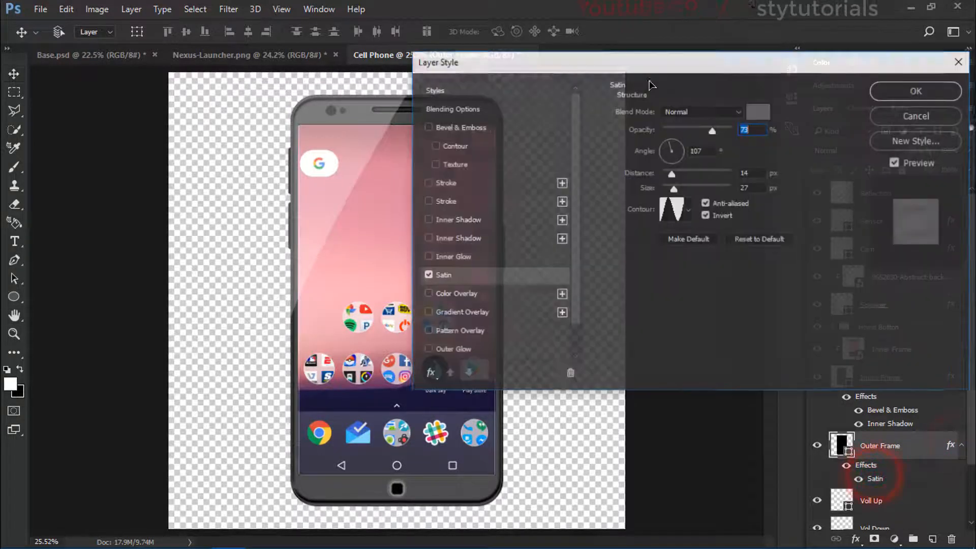
{"action": "left_click_drag", "start_coordinate": [619, 67], "coordinate": [679, 84]}
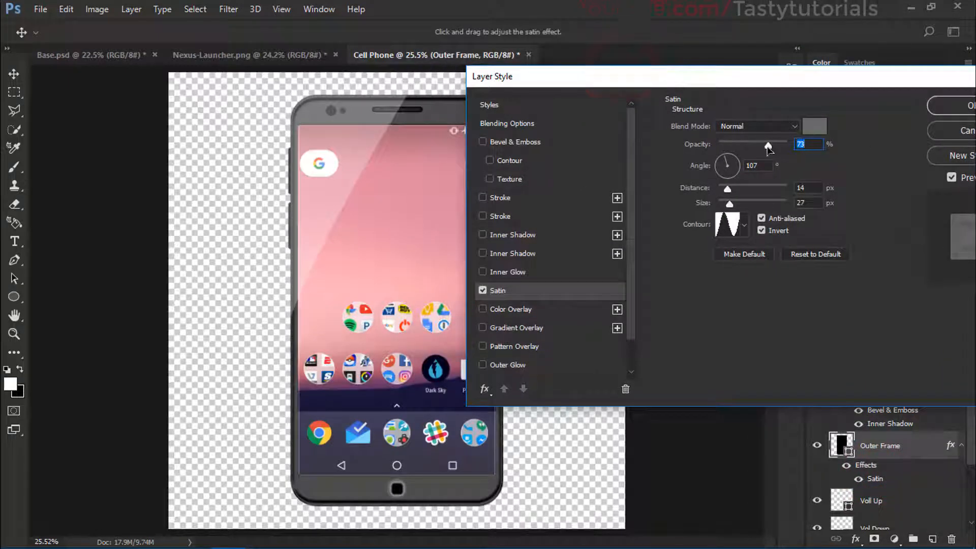
{"action": "mouse_move", "coordinate": [766, 147]}
{"action": "left_mouse_down"}
{"action": "mouse_move", "coordinate": [739, 147]}
{"action": "mouse_move", "coordinate": [748, 147]}
{"action": "left_mouse_up"}
{"action": "left_click", "coordinate": [820, 145]}
{"action": "key", "text": "Up"}
{"action": "key", "text": "Up"}
{"action": "key", "text": "Up"}
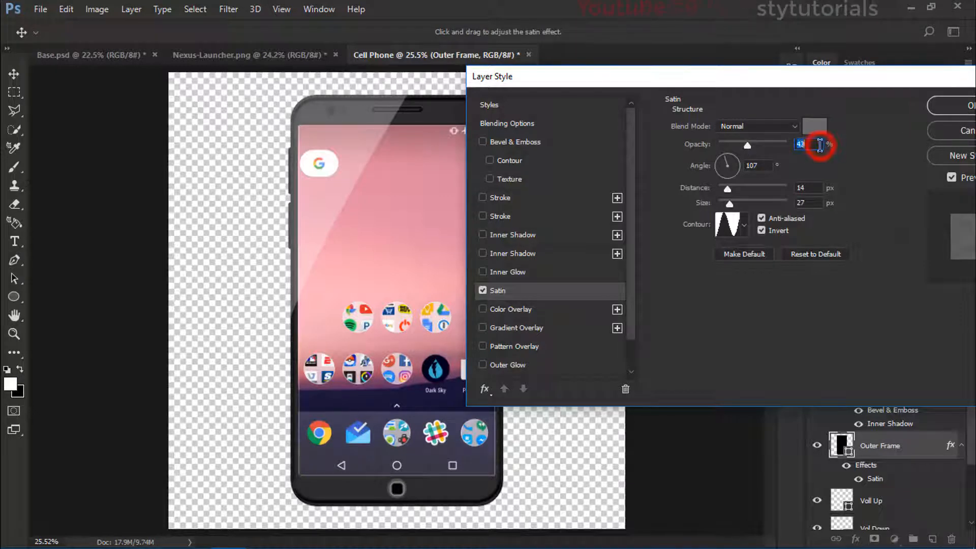
{"action": "left_click_drag", "start_coordinate": [862, 86], "coordinate": [767, 86]}
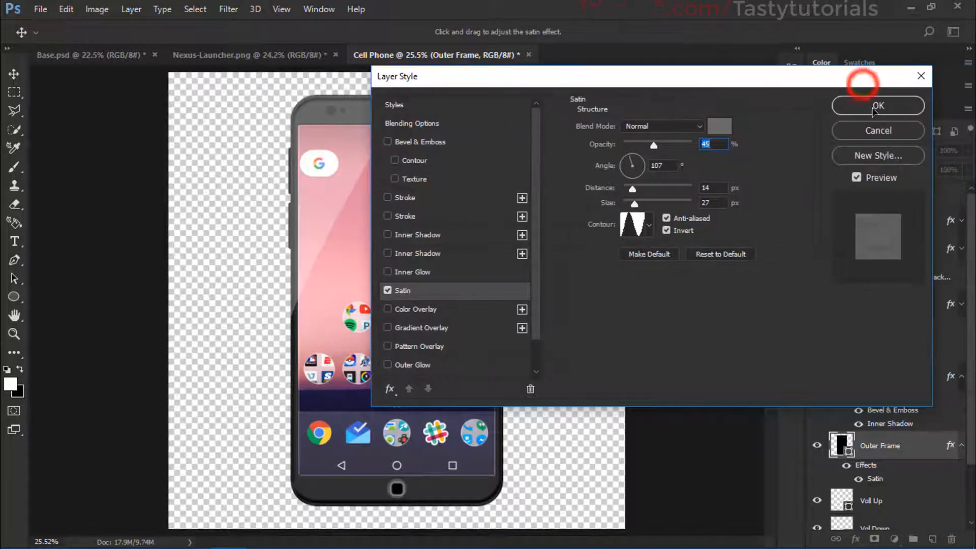
{"action": "left_click", "coordinate": [872, 106]}
{"action": "scroll", "coordinate": [413, 301], "scroll_direction": "down", "scroll_amount": 2}
{"action": "scroll", "coordinate": [427, 313], "scroll_direction": "up", "scroll_amount": 2}
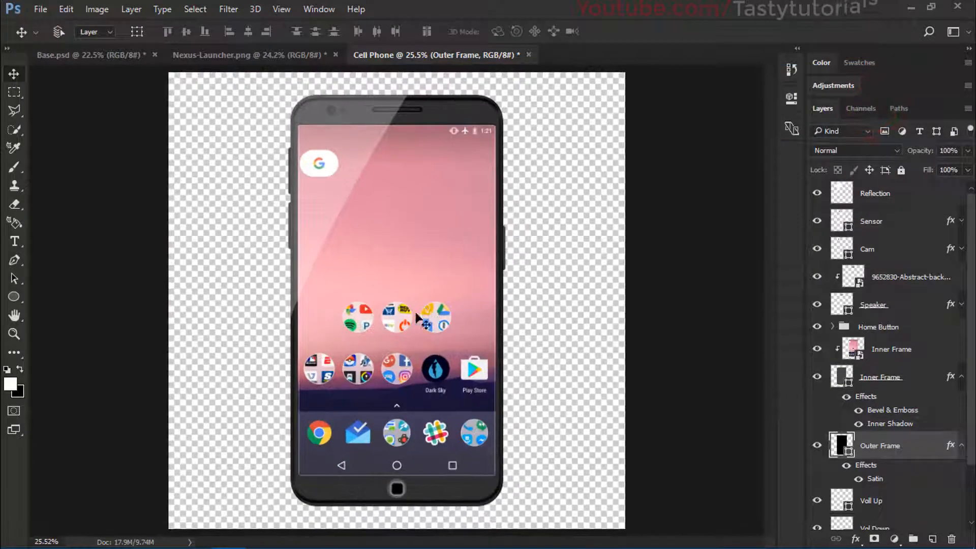
Step: Rename the clipped nylon-netting image layer above the Speaker layer to Neting
{"action": "scroll", "coordinate": [364, 380], "scroll_direction": "up", "scroll_amount": 2}
{"action": "scroll", "coordinate": [425, 425], "scroll_direction": "down", "scroll_amount": 3}
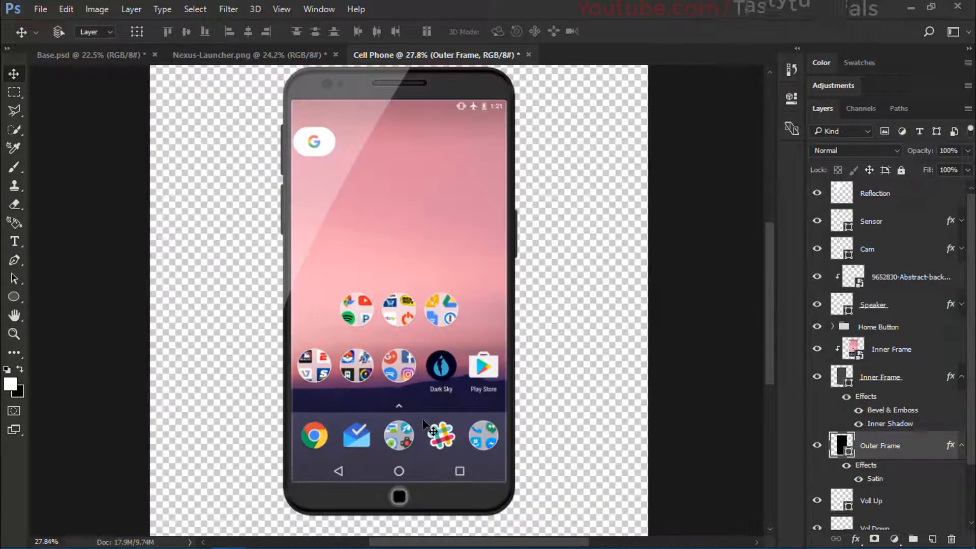
{"action": "scroll", "coordinate": [425, 425], "scroll_direction": "down", "scroll_amount": 1}
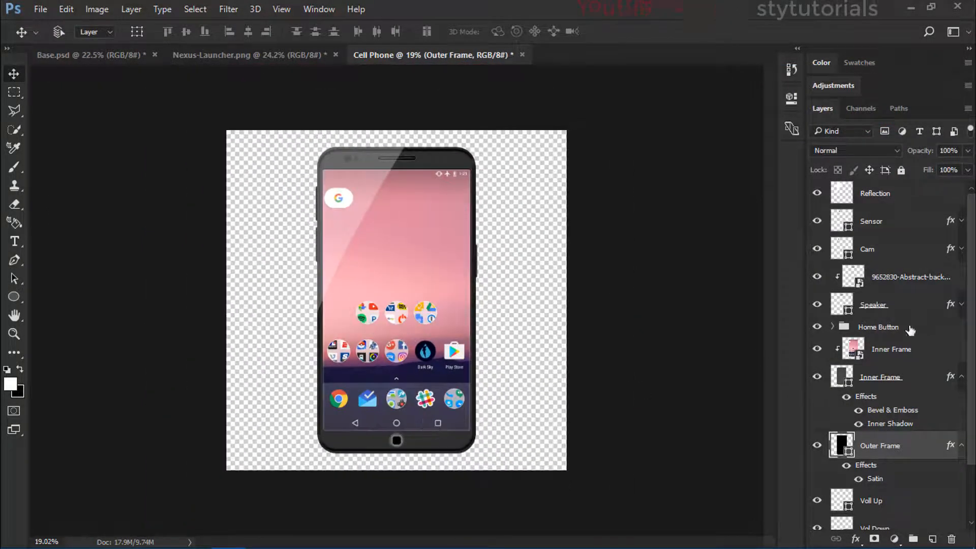
{"action": "scroll", "coordinate": [889, 320], "scroll_direction": "up", "scroll_amount": 1}
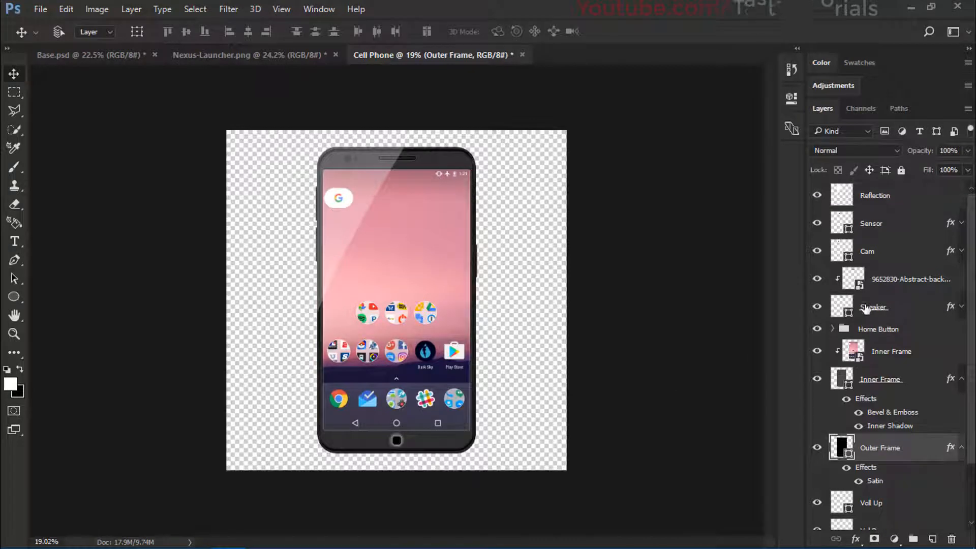
{"action": "left_click", "coordinate": [912, 279]}
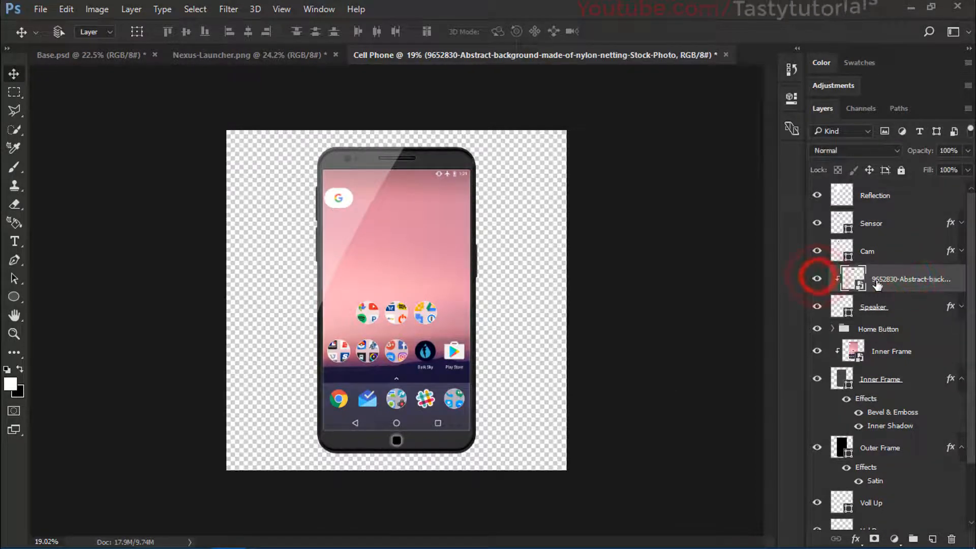
{"action": "double_click", "coordinate": [904, 280]}
{"action": "type", "text": "Net"}
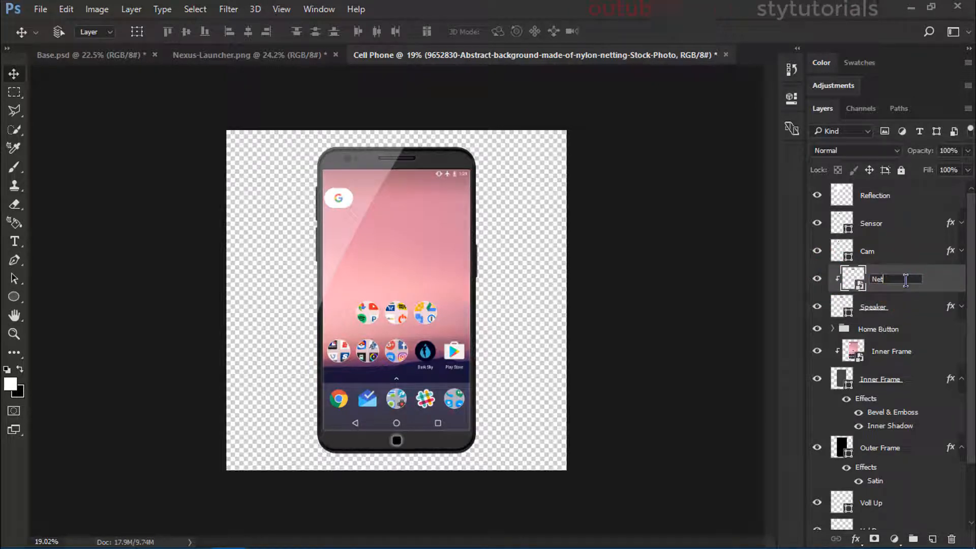
{"action": "type", "text": "ing"}
{"action": "key", "text": "Return"}
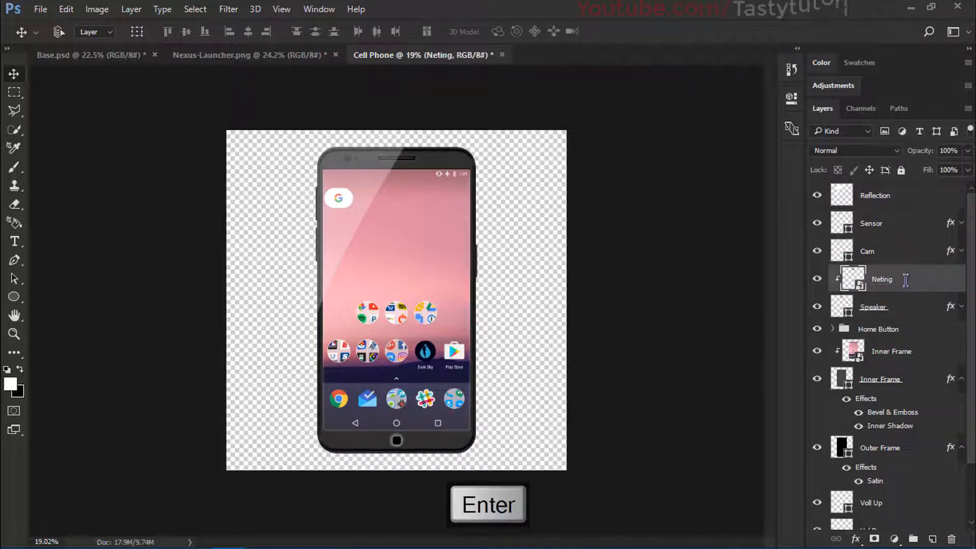
Step: Collapse the effects lists of the Inner Frame and Outer Frame layers
{"action": "left_click", "coordinate": [962, 307]}
{"action": "left_click", "coordinate": [962, 307]}
{"action": "left_click", "coordinate": [961, 378]}
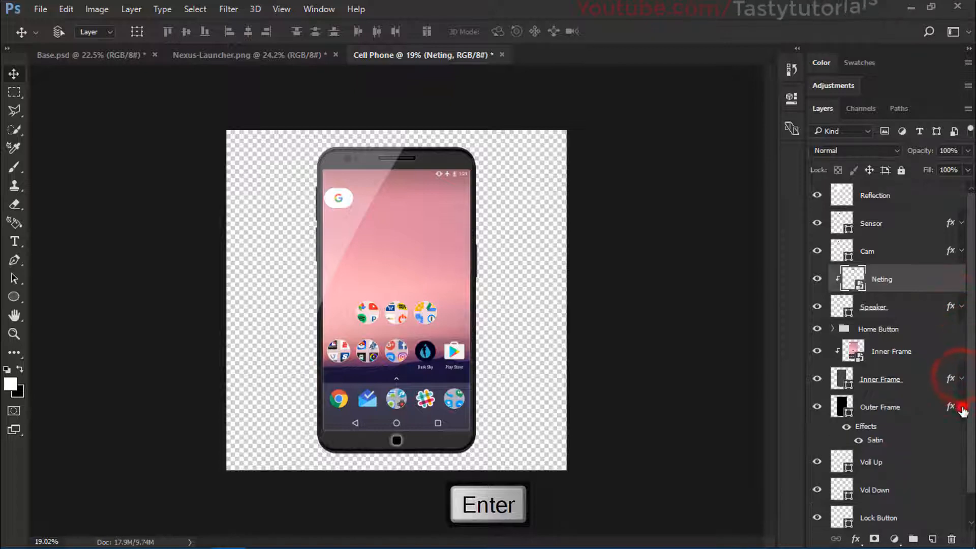
{"action": "left_click", "coordinate": [961, 408]}
Step: Hide the existing Home Button and Circle layers inside the Home Button group
{"action": "scroll", "coordinate": [422, 501], "scroll_direction": "up", "scroll_amount": 5}
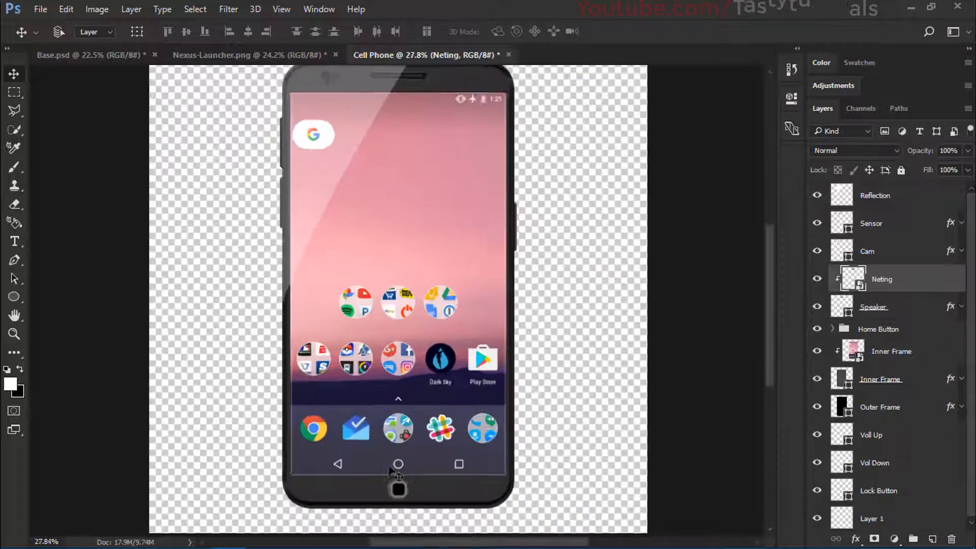
{"action": "scroll", "coordinate": [397, 507], "scroll_direction": "up", "scroll_amount": 3}
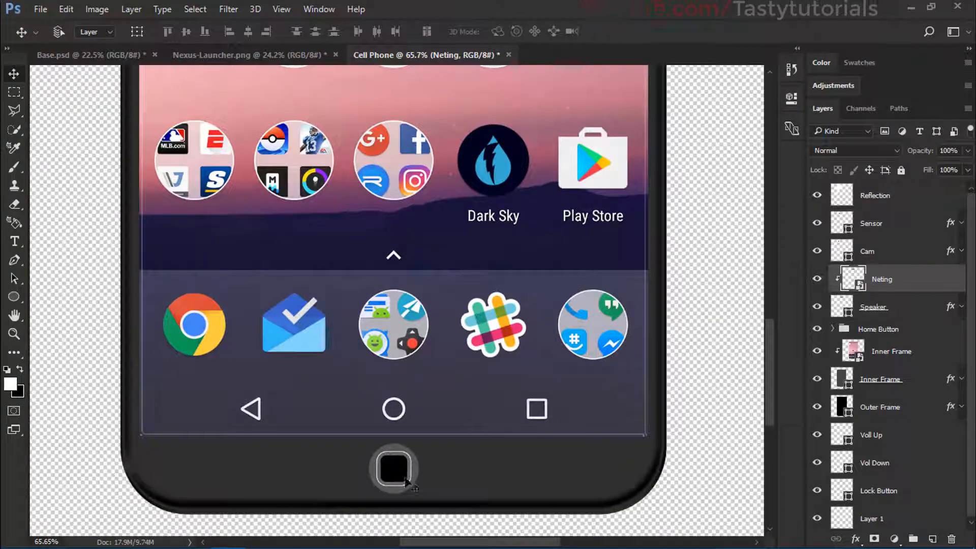
{"action": "left_click", "coordinate": [889, 330]}
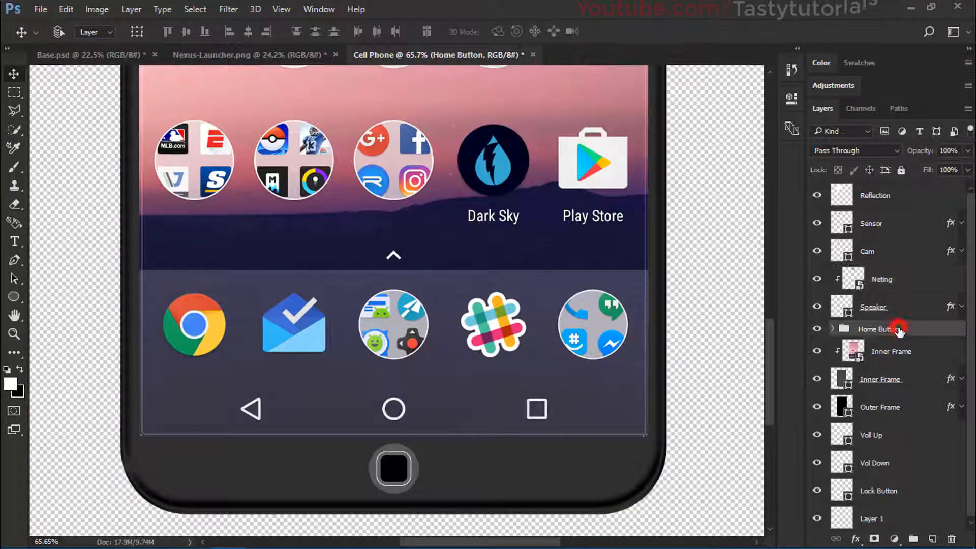
{"action": "left_click", "coordinate": [832, 329]}
{"action": "left_click", "coordinate": [915, 348]}
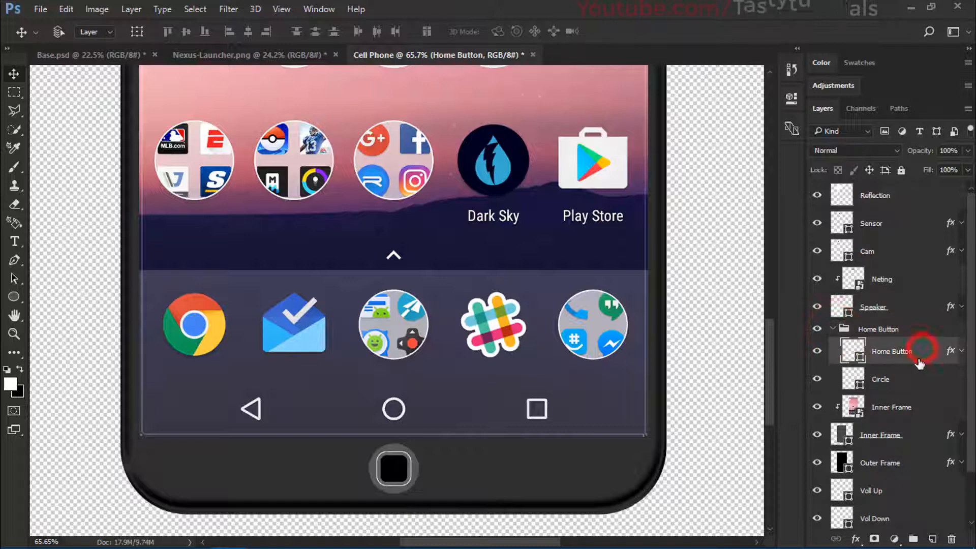
{"action": "left_click", "coordinate": [818, 351]}
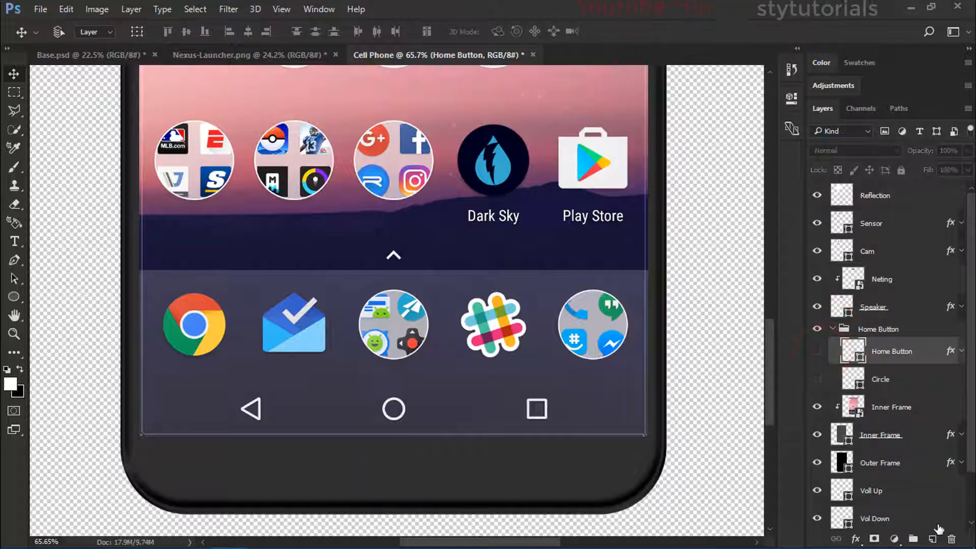
Step: Draw a rounded rectangle about 173 x 71 px on the phone's bottom bezel and set its corner radii to 25.5 px
{"action": "left_click", "coordinate": [933, 537]}
{"action": "left_click", "coordinate": [13, 297]}
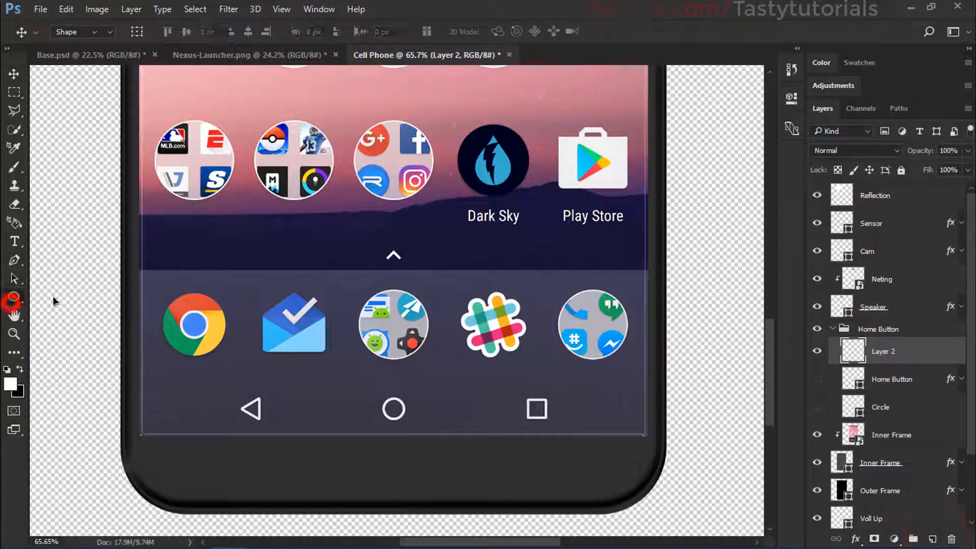
{"action": "left_click", "coordinate": [89, 312]}
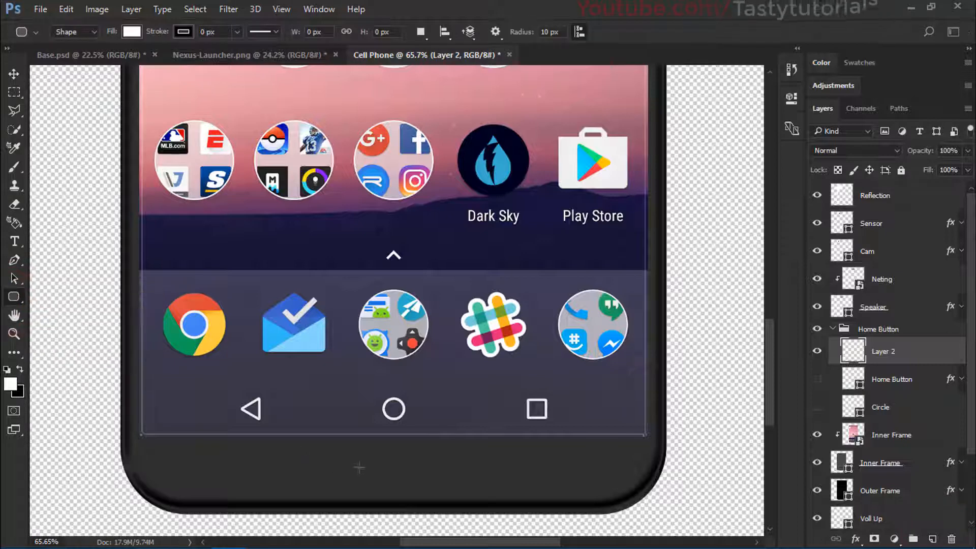
{"action": "left_click_drag", "start_coordinate": [358, 457], "coordinate": [434, 484]}
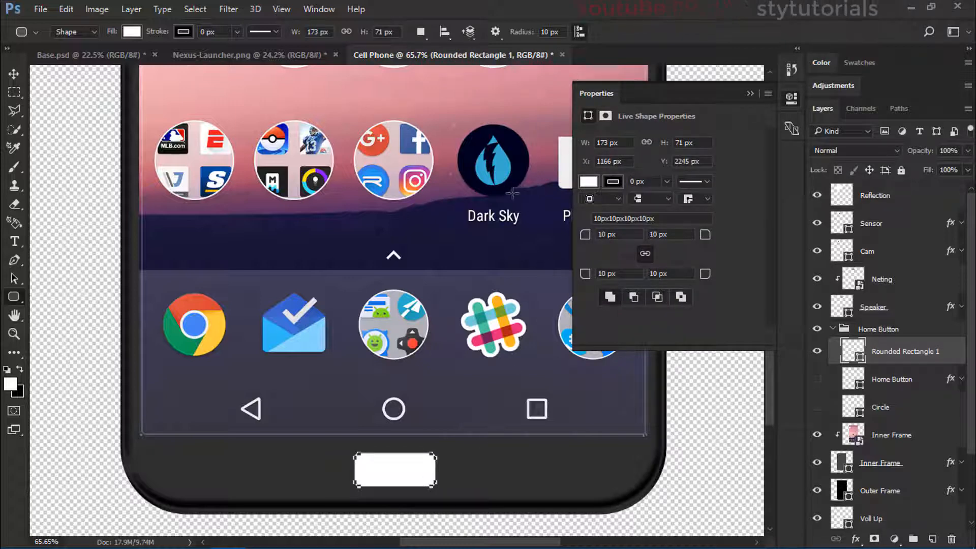
{"action": "mouse_move", "coordinate": [585, 236]}
{"action": "left_mouse_down"}
{"action": "mouse_move", "coordinate": [628, 239]}
{"action": "mouse_move", "coordinate": [573, 241]}
{"action": "mouse_move", "coordinate": [582, 240]}
{"action": "left_mouse_up"}
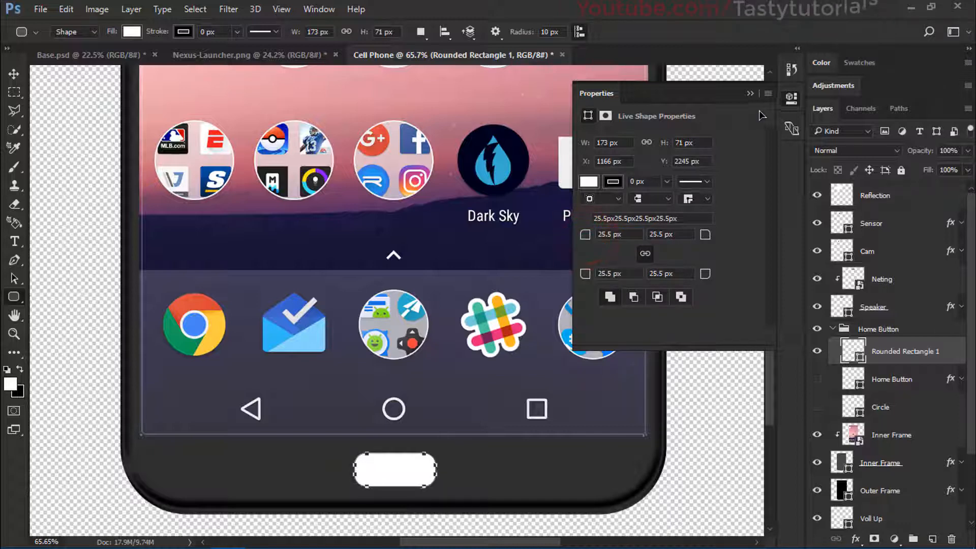
{"action": "left_click", "coordinate": [749, 95]}
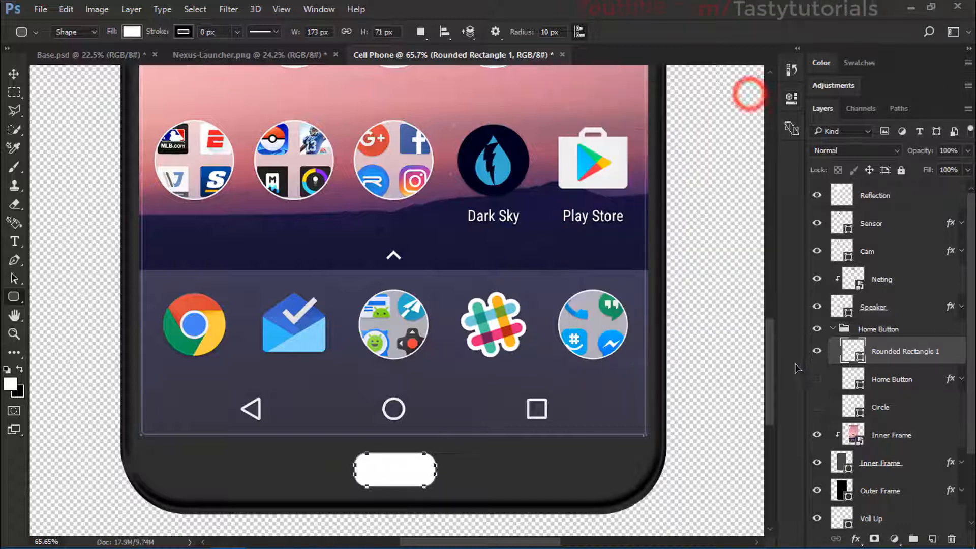
Step: Change the new rounded rectangle's fill to light grey d6d3d3
{"action": "double_click", "coordinate": [861, 358]}
{"action": "left_click", "coordinate": [626, 137]}
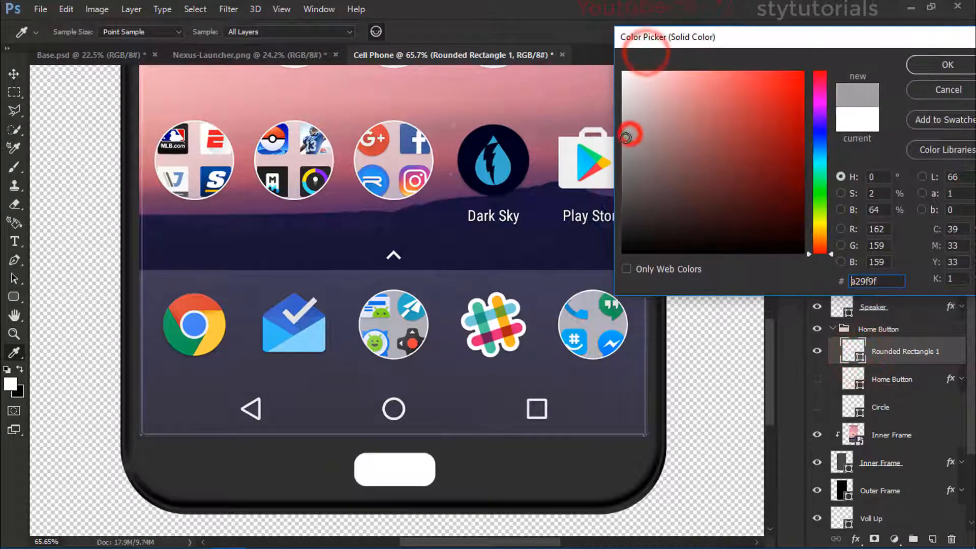
{"action": "left_click", "coordinate": [624, 168]}
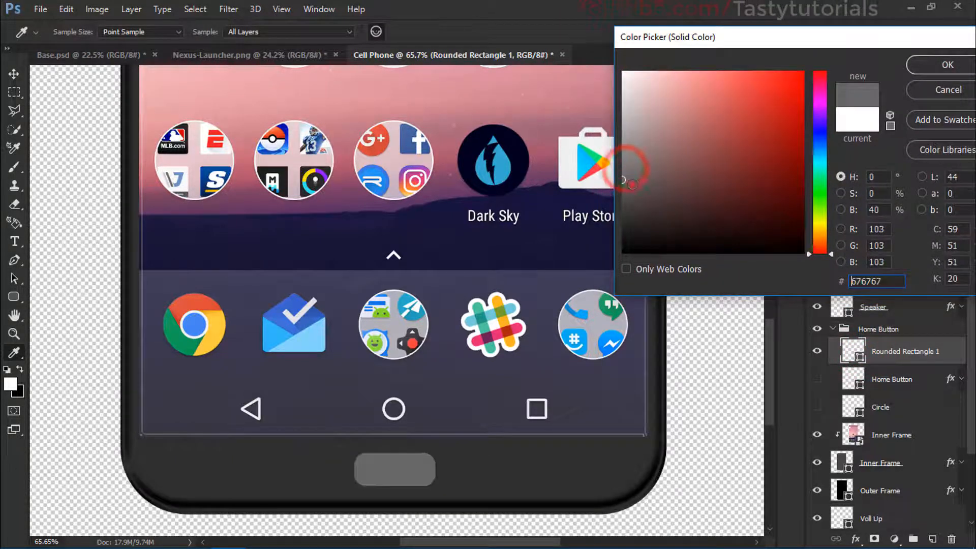
{"action": "left_click", "coordinate": [624, 186]}
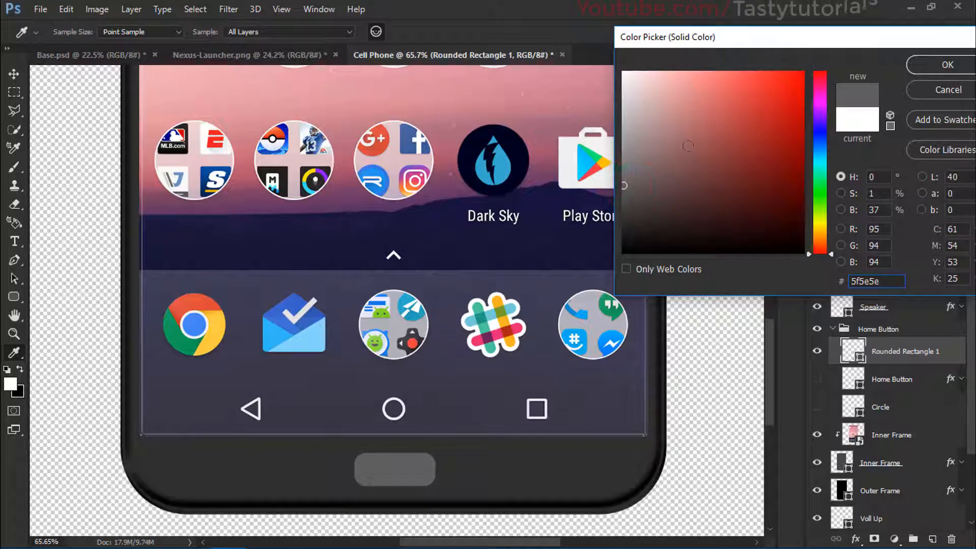
{"action": "left_click_drag", "start_coordinate": [630, 176], "coordinate": [576, 88]}
{"action": "left_click", "coordinate": [627, 100]}
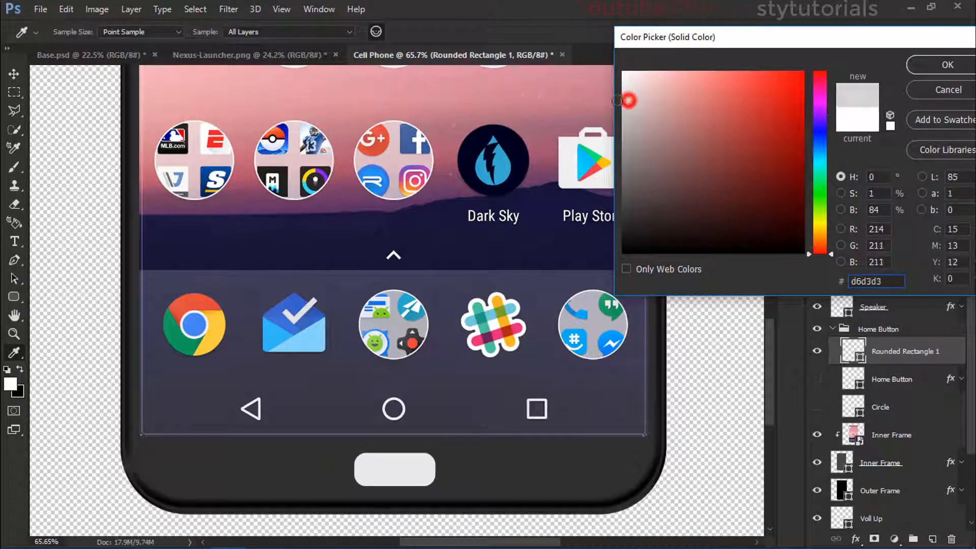
{"action": "left_click", "coordinate": [919, 67]}
Step: Add an 8 px outside black stroke at 40% opacity to the rounded rectangle's layer style
{"action": "left_click", "coordinate": [952, 353]}
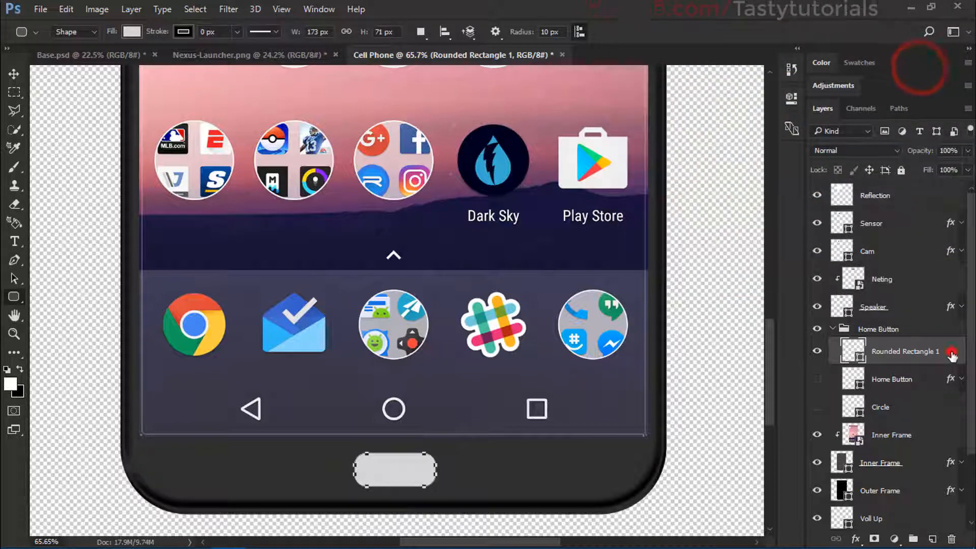
{"action": "double_click", "coordinate": [946, 355]}
{"action": "left_click_drag", "start_coordinate": [446, 73], "coordinate": [551, 51]}
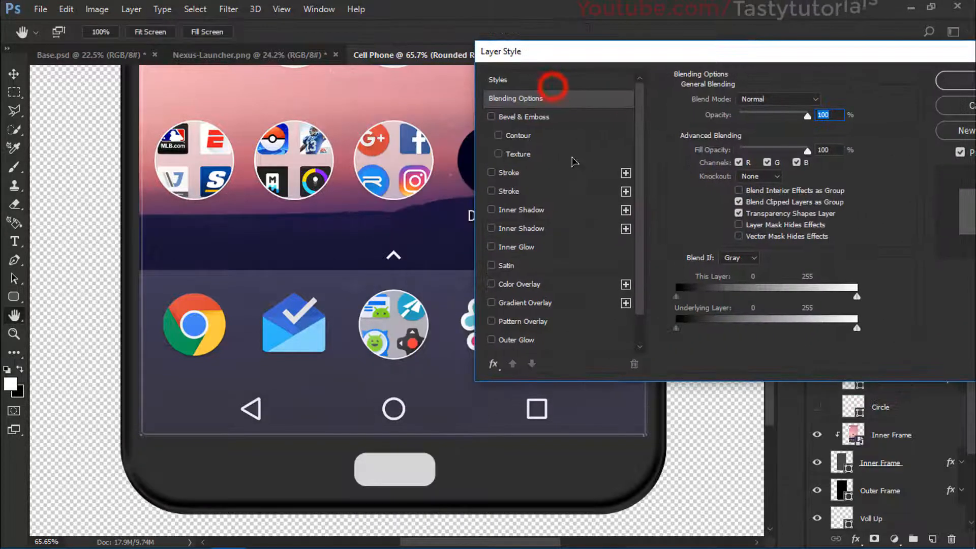
{"action": "left_click", "coordinate": [511, 173]}
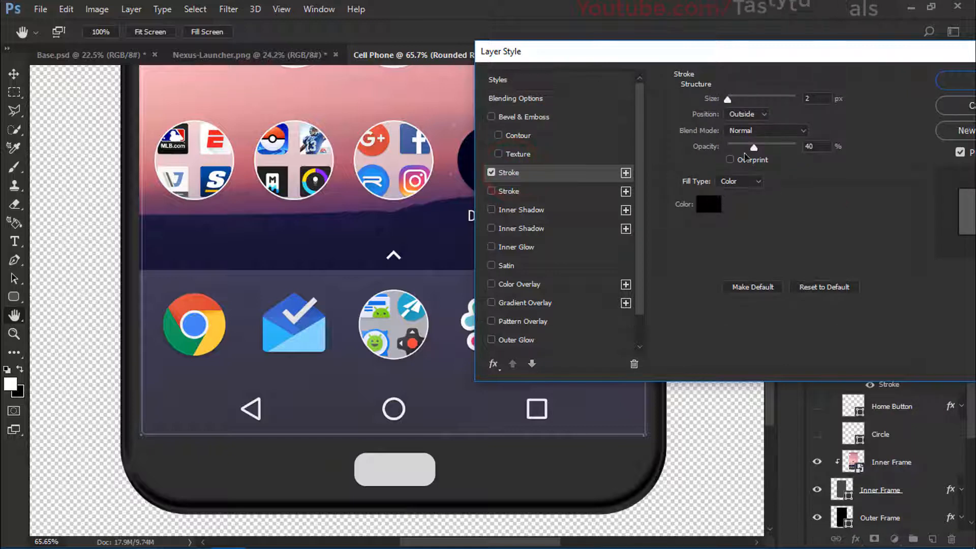
{"action": "left_click_drag", "start_coordinate": [727, 101], "coordinate": [730, 100]}
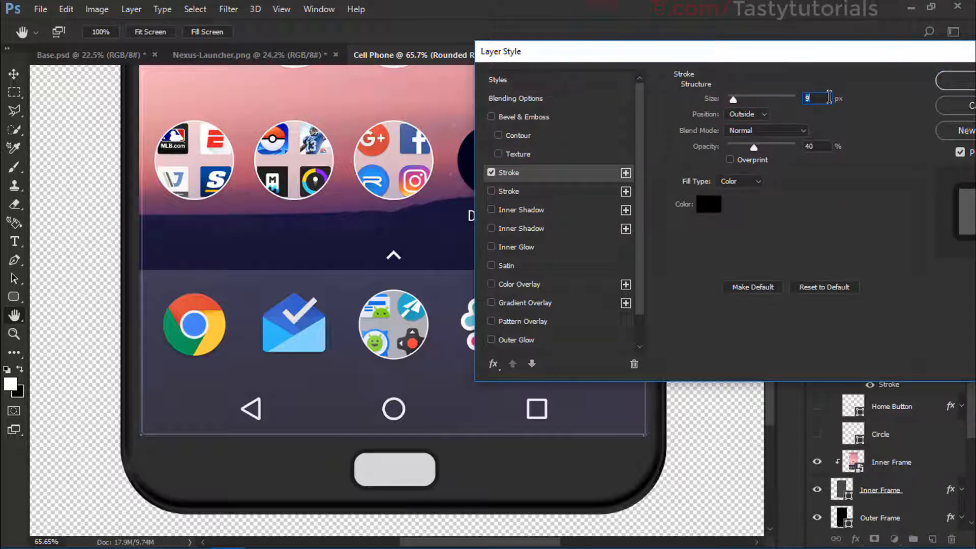
{"action": "key", "text": "Down"}
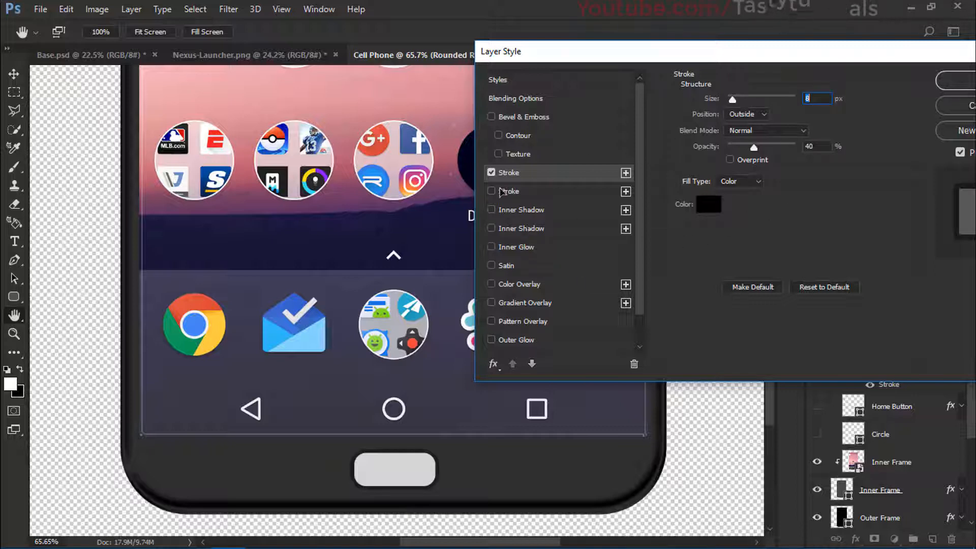
Step: Add a Gradient Overlay to the rounded rectangle using the Black, White preset in Linear style at a 90° angle
{"action": "left_click", "coordinate": [532, 302]}
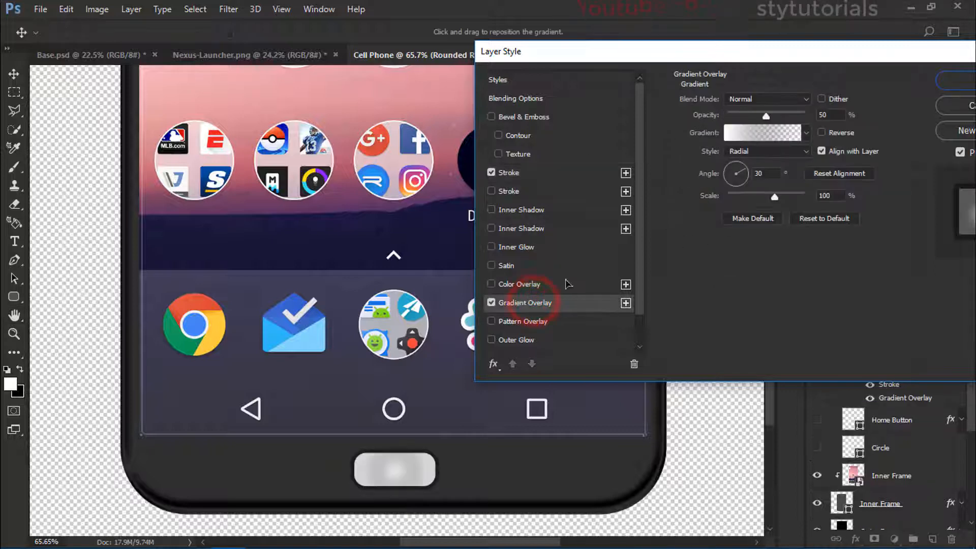
{"action": "left_click", "coordinate": [747, 128]}
{"action": "left_click", "coordinate": [586, 113]}
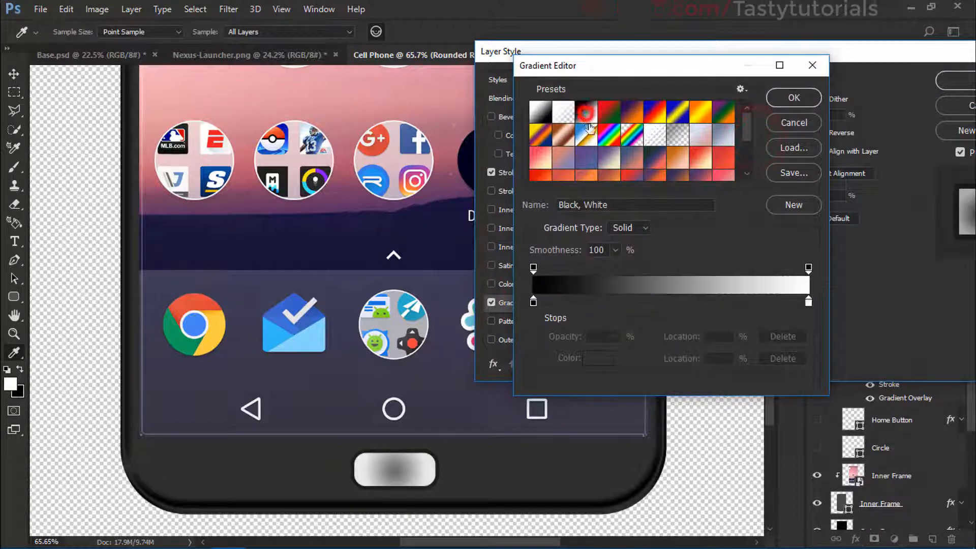
{"action": "left_click", "coordinate": [771, 97]}
{"action": "left_click", "coordinate": [752, 151]}
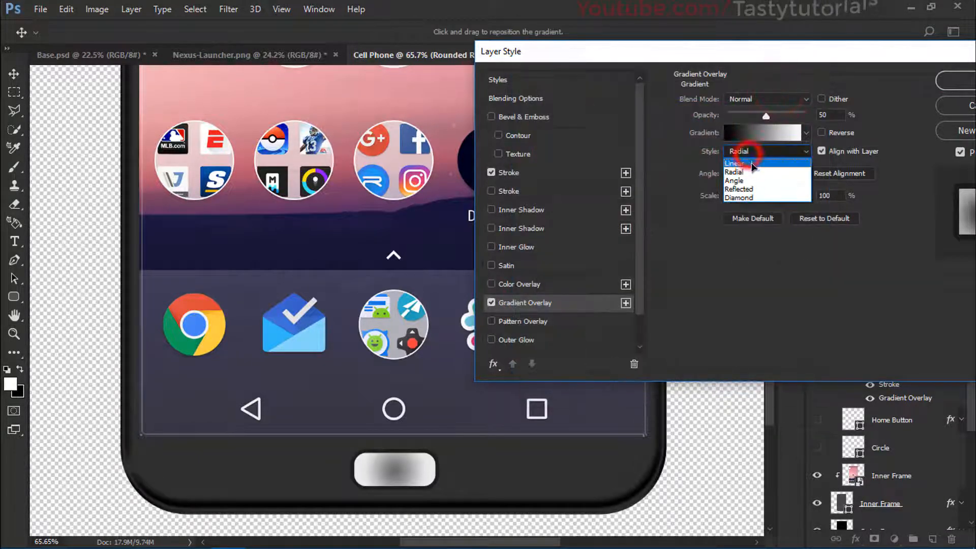
{"action": "left_click", "coordinate": [746, 163]}
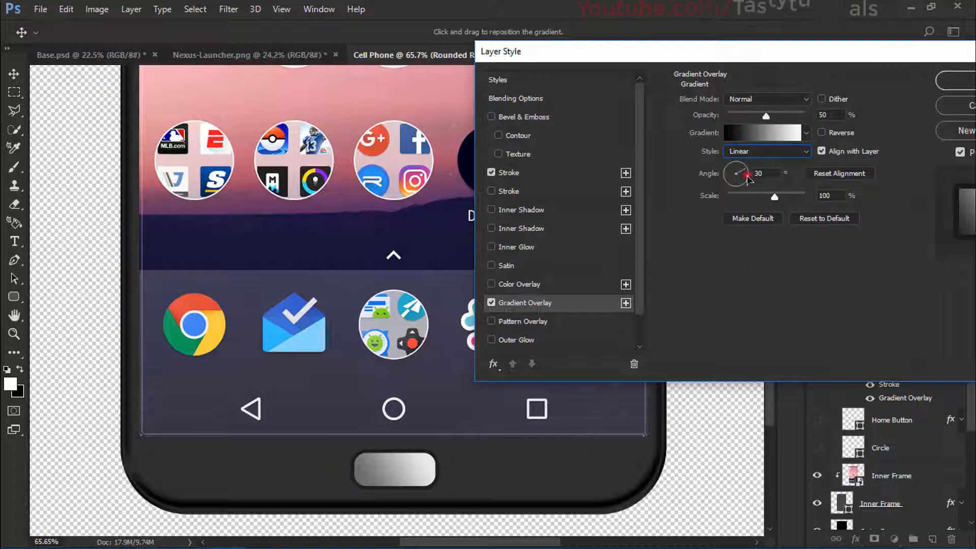
{"action": "left_click_drag", "start_coordinate": [747, 176], "coordinate": [737, 151]}
{"action": "mouse_move", "coordinate": [411, 440]}
{"action": "left_mouse_down"}
{"action": "mouse_move", "coordinate": [412, 477]}
{"action": "mouse_move", "coordinate": [415, 444]}
{"action": "left_mouse_up"}
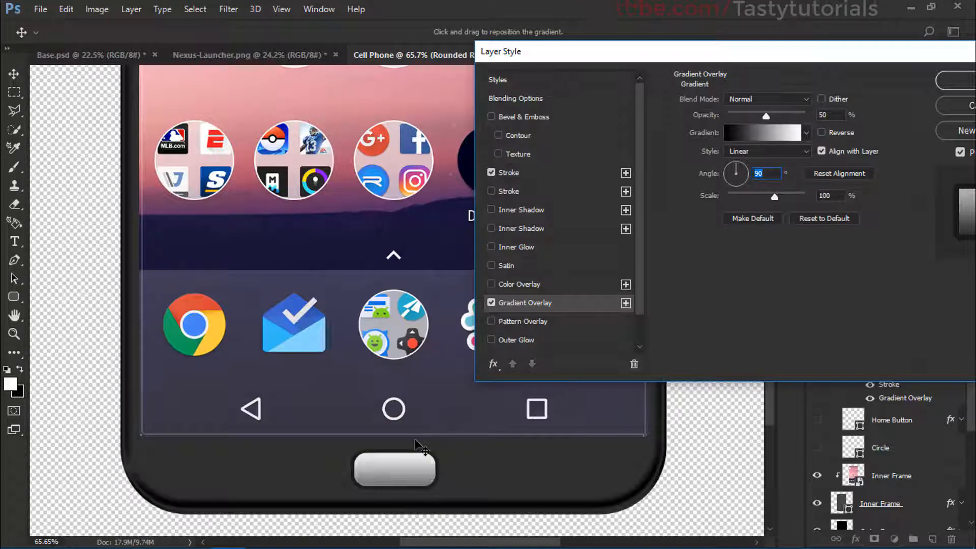
Step: Recolor both end stops of the overlay gradient to similar mid greys sampled from the gradient bar
{"action": "left_click", "coordinate": [764, 134]}
{"action": "left_click", "coordinate": [534, 303]}
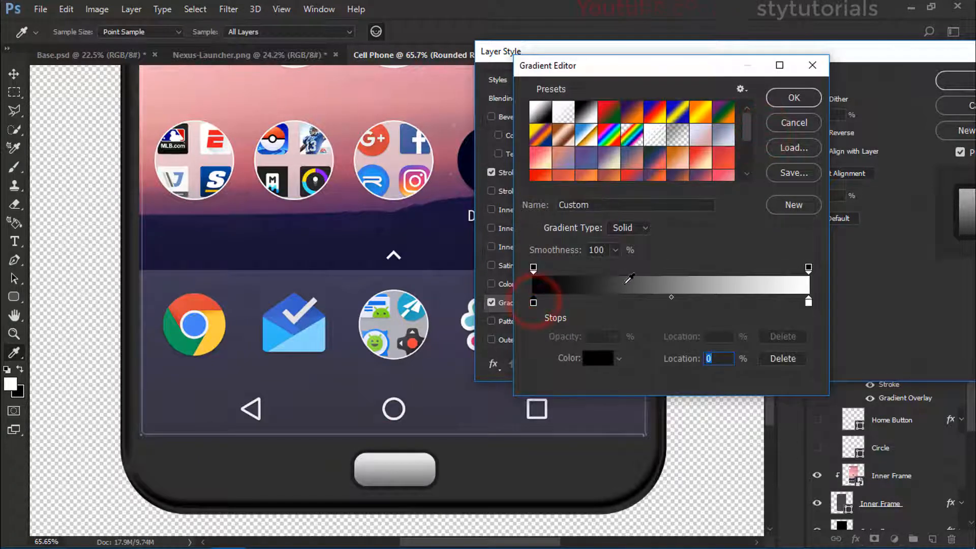
{"action": "left_click", "coordinate": [630, 283]}
{"action": "left_click", "coordinate": [808, 302]}
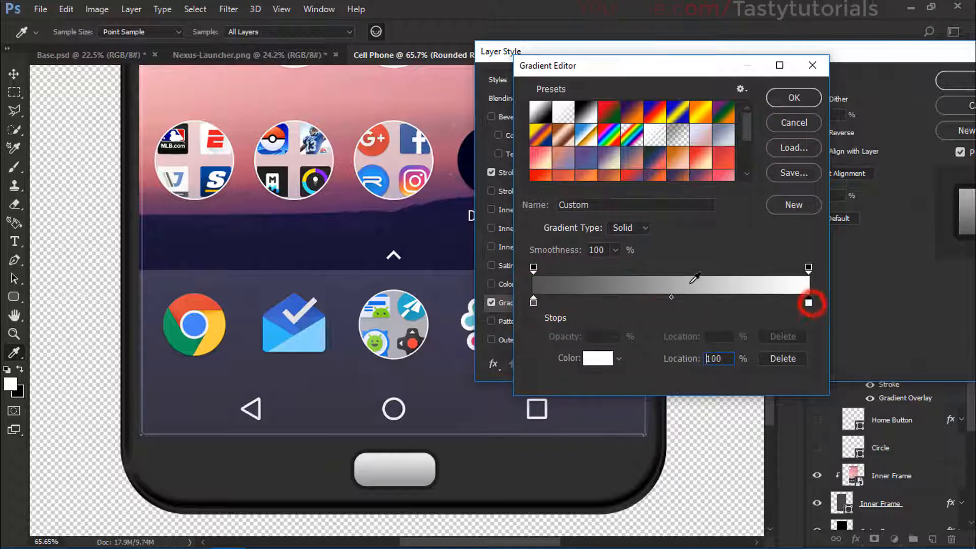
{"action": "left_click", "coordinate": [688, 283]}
{"action": "left_click", "coordinate": [648, 281]}
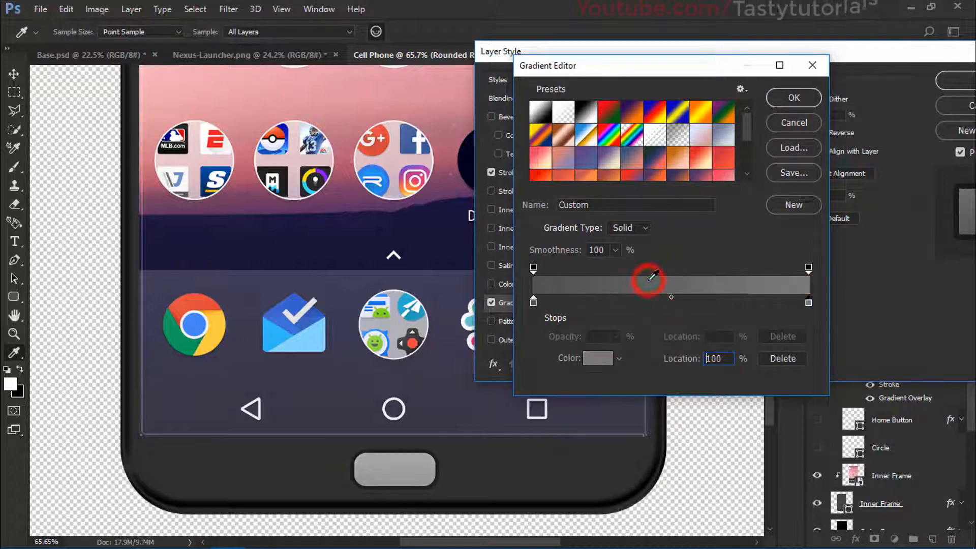
{"action": "left_click", "coordinate": [791, 99]}
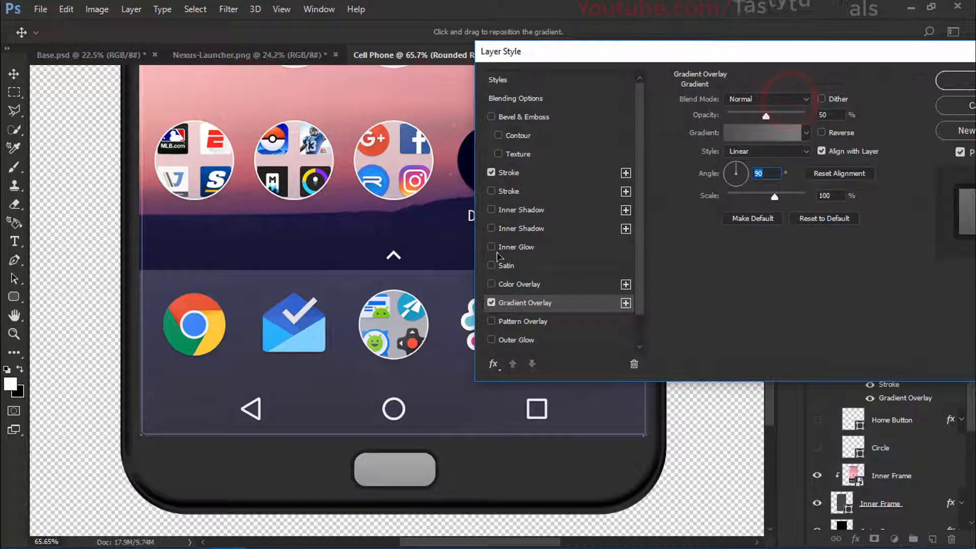
{"action": "left_click", "coordinate": [491, 302]}
{"action": "left_click", "coordinate": [491, 302]}
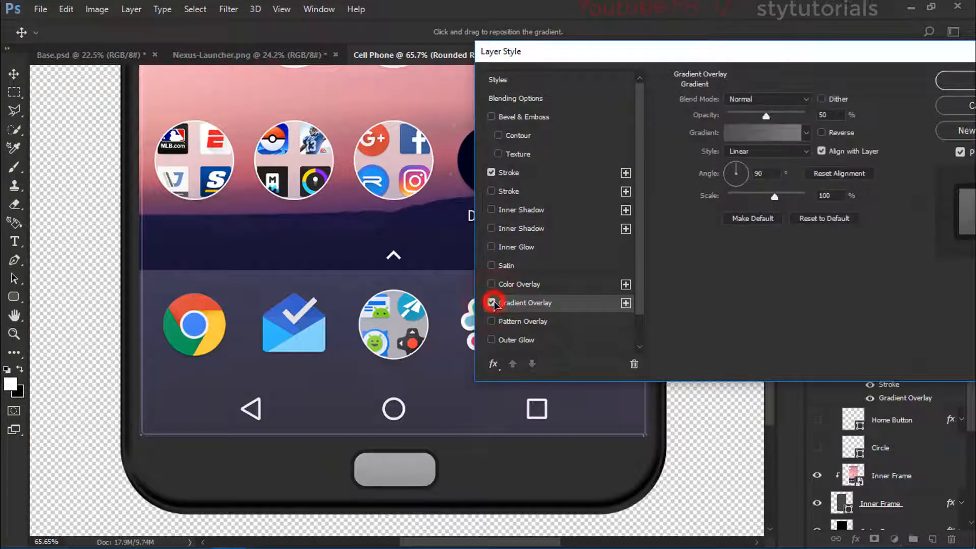
{"action": "left_click", "coordinate": [748, 135]}
{"action": "left_click_drag", "start_coordinate": [620, 65], "coordinate": [684, 60]}
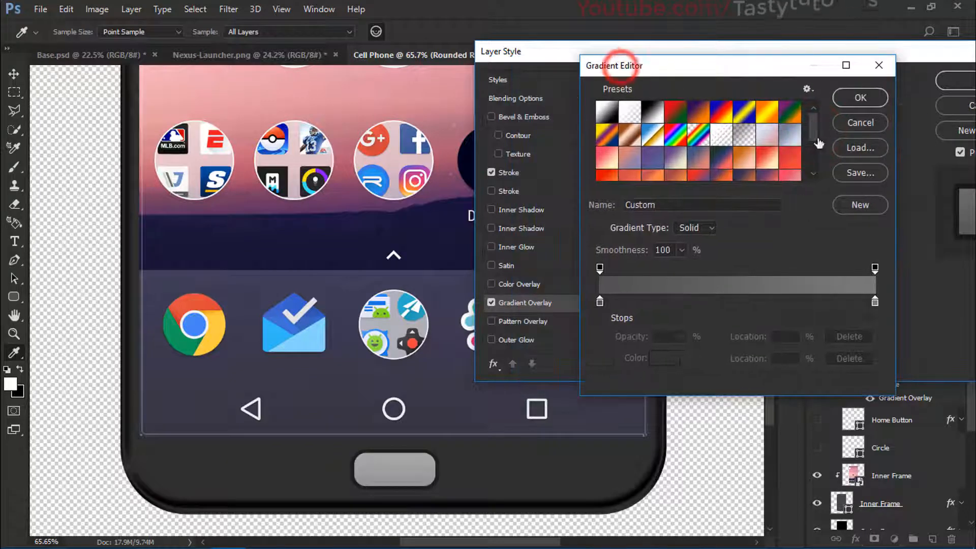
{"action": "left_click", "coordinate": [869, 99]}
Step: Enable a Color Overlay on the rounded rectangle and change its stroke colour to white ffffff
{"action": "left_click", "coordinate": [532, 288]}
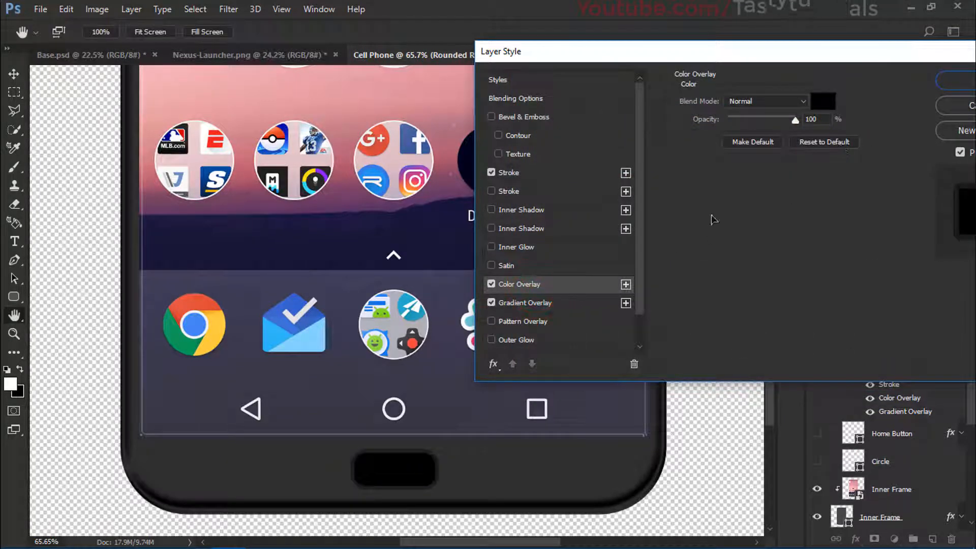
{"action": "left_click", "coordinate": [514, 173]}
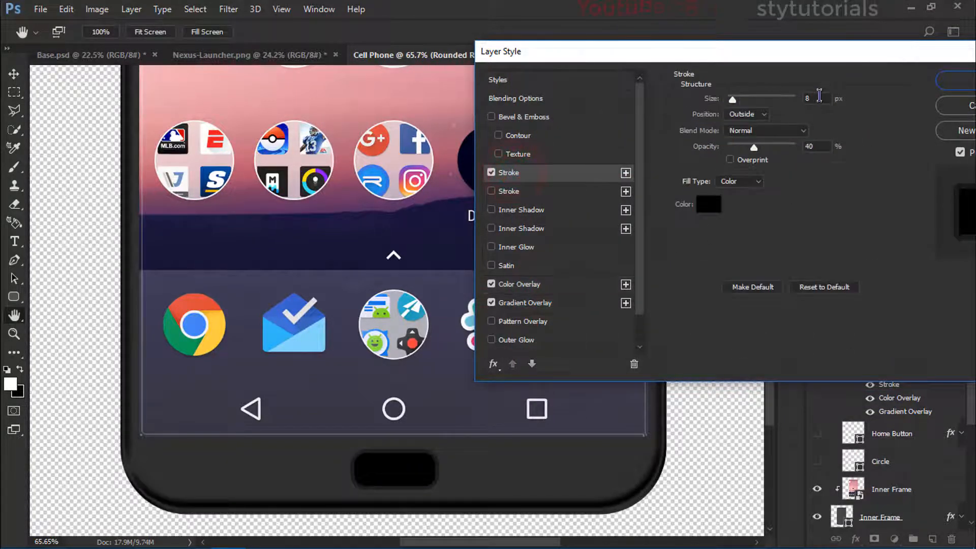
{"action": "left_click", "coordinate": [709, 204]}
{"action": "type", "text": "ffffff"}
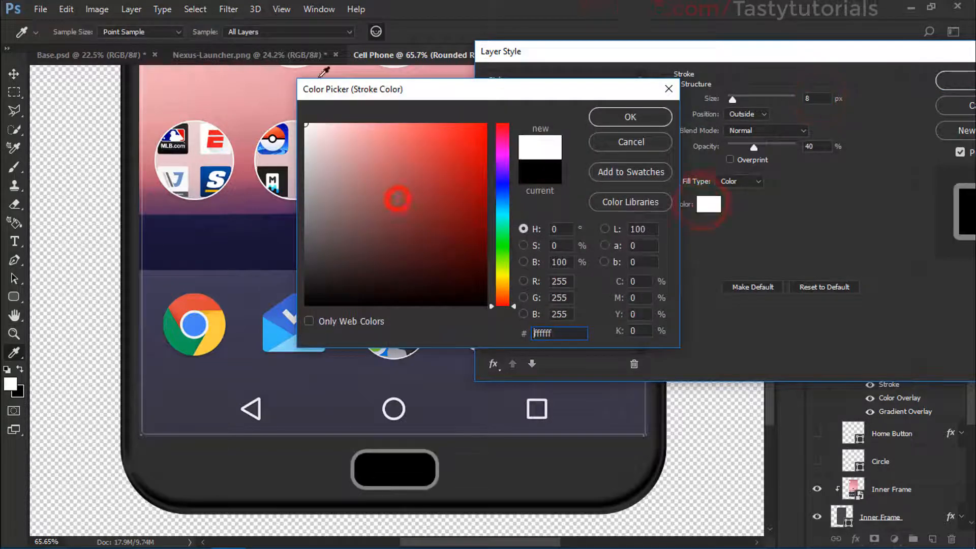
{"action": "left_click", "coordinate": [606, 120]}
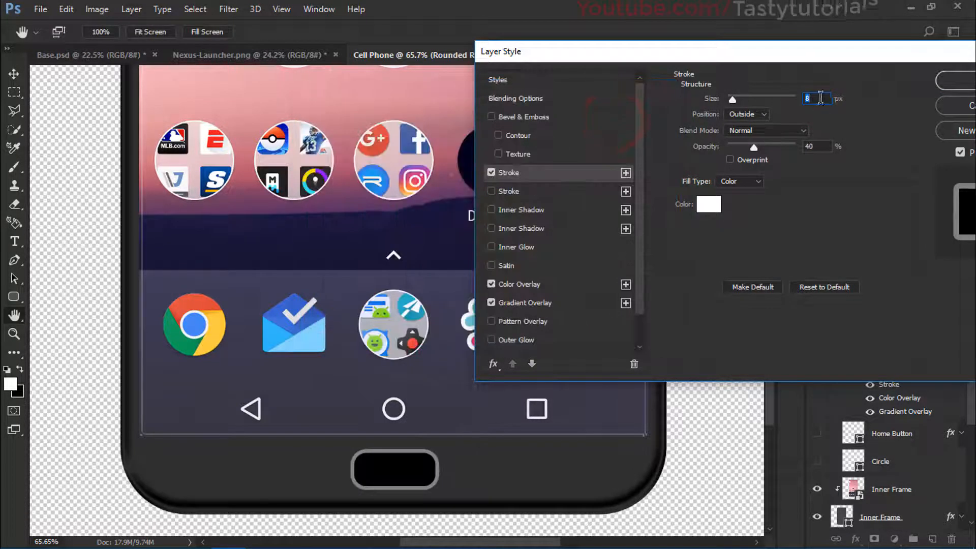
{"action": "type", "text": "6"}
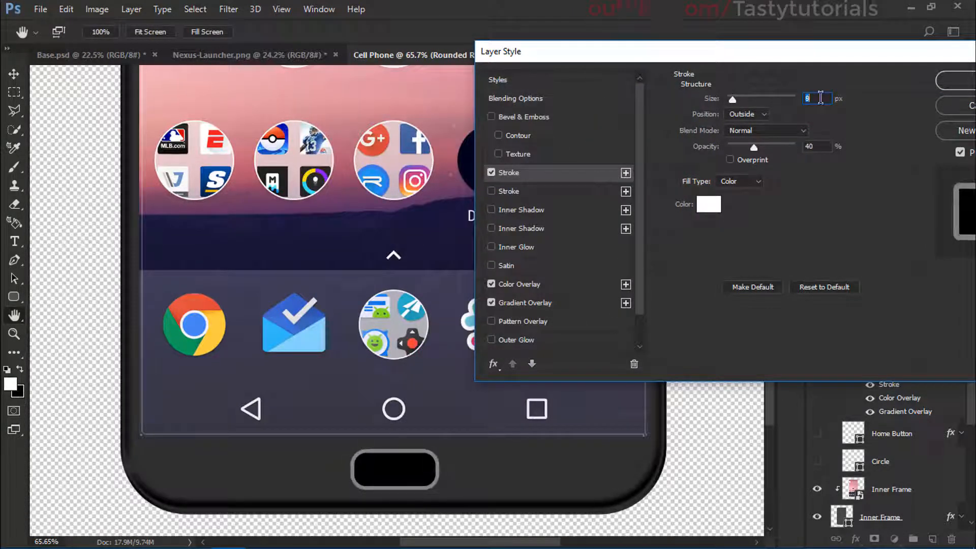
Step: Set the Color Overlay to dark grey 303030, sampled from the phone body, and apply the layer style
{"action": "left_click", "coordinate": [529, 286]}
{"action": "left_click", "coordinate": [825, 111]}
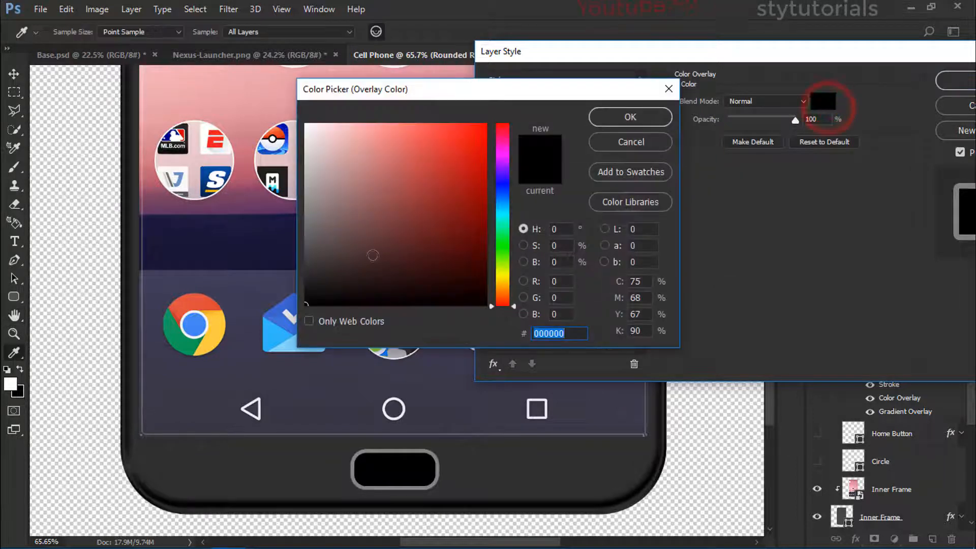
{"action": "left_click", "coordinate": [307, 286]}
{"action": "left_click", "coordinate": [317, 458]}
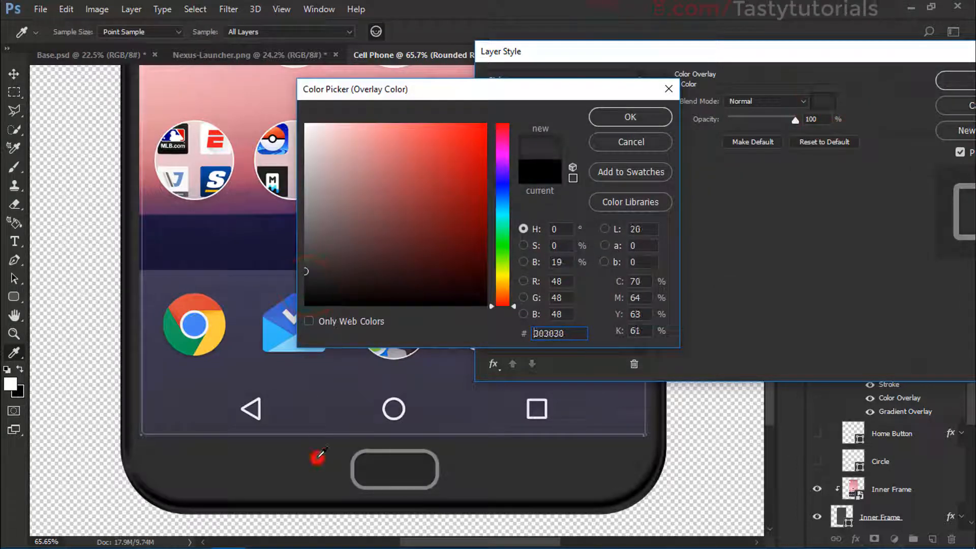
{"action": "left_click", "coordinate": [629, 118]}
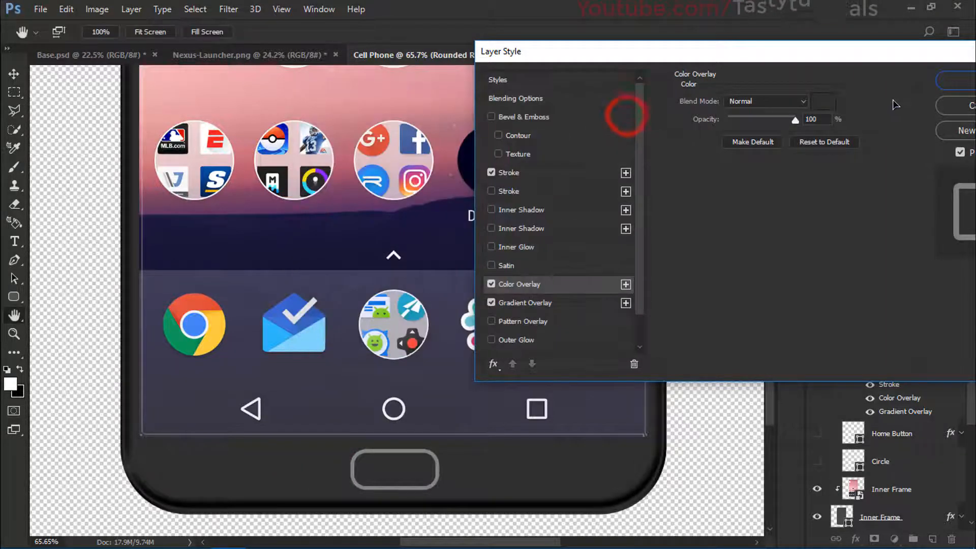
{"action": "left_click", "coordinate": [948, 82]}
Step: Create a new layer above the rounded rectangle in the Home Button group and clip it to that shape
{"action": "scroll", "coordinate": [405, 363], "scroll_direction": "down", "scroll_amount": 2}
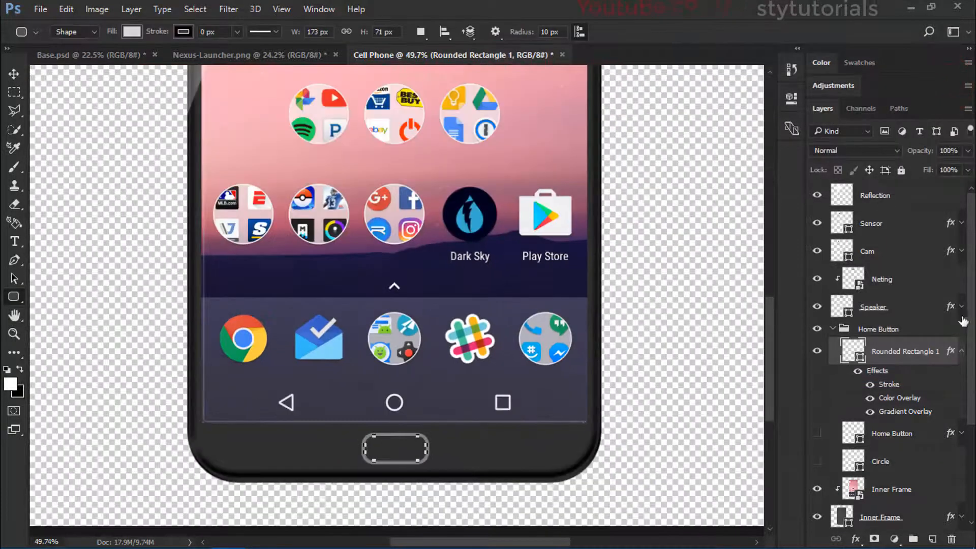
{"action": "left_click", "coordinate": [961, 350]}
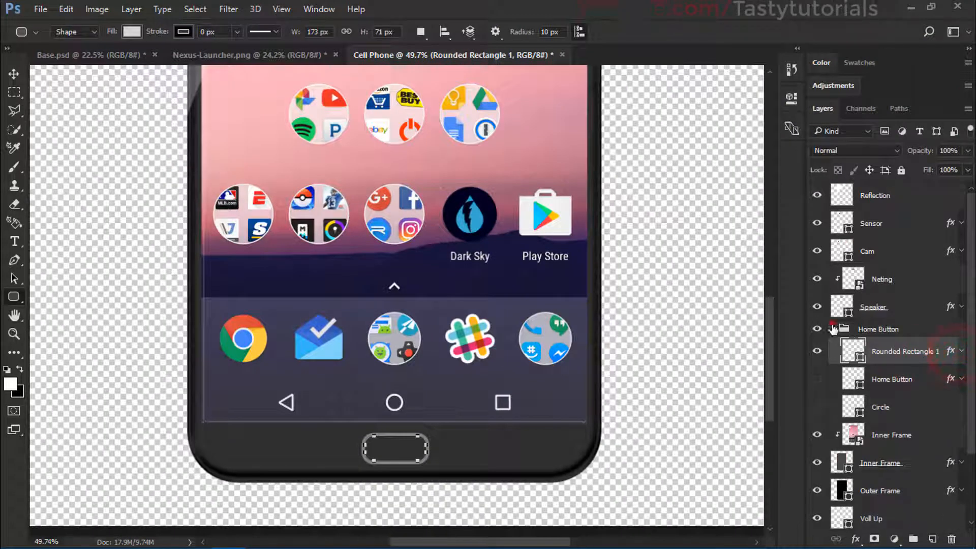
{"action": "left_click", "coordinate": [832, 329]}
{"action": "left_click", "coordinate": [932, 538]}
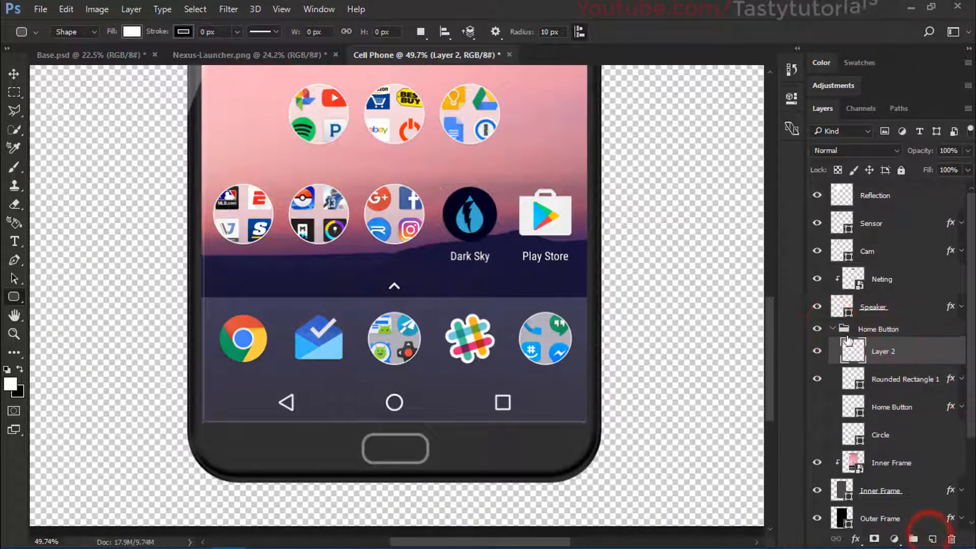
{"action": "left_click_drag", "start_coordinate": [881, 347], "coordinate": [886, 327]}
{"action": "left_click_drag", "start_coordinate": [886, 321], "coordinate": [885, 320]}
{"action": "left_click", "coordinate": [897, 364], "text": "alt"}
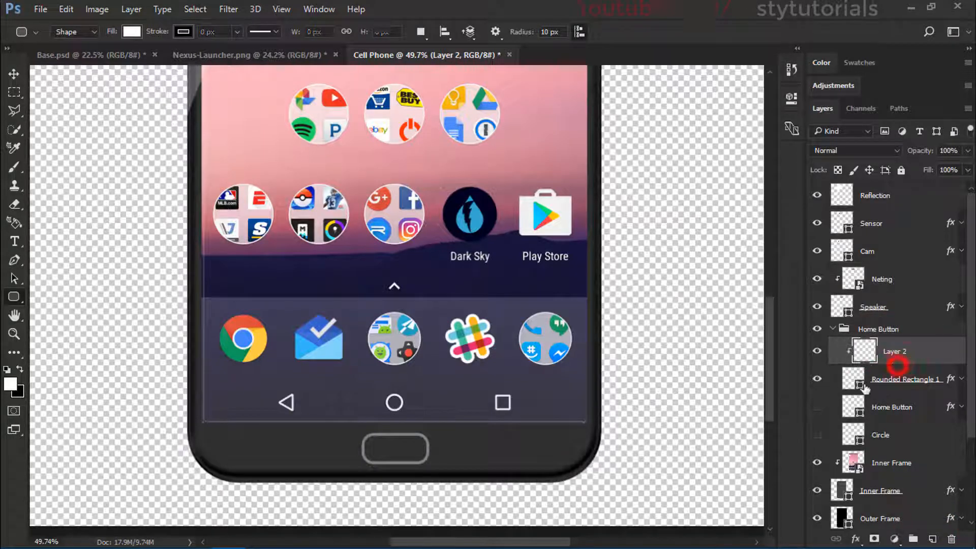
Step: Draw a rectangular marquee over the upper half of the home button and fill it with the white foreground colour
{"action": "scroll", "coordinate": [418, 431], "scroll_direction": "up", "scroll_amount": 2}
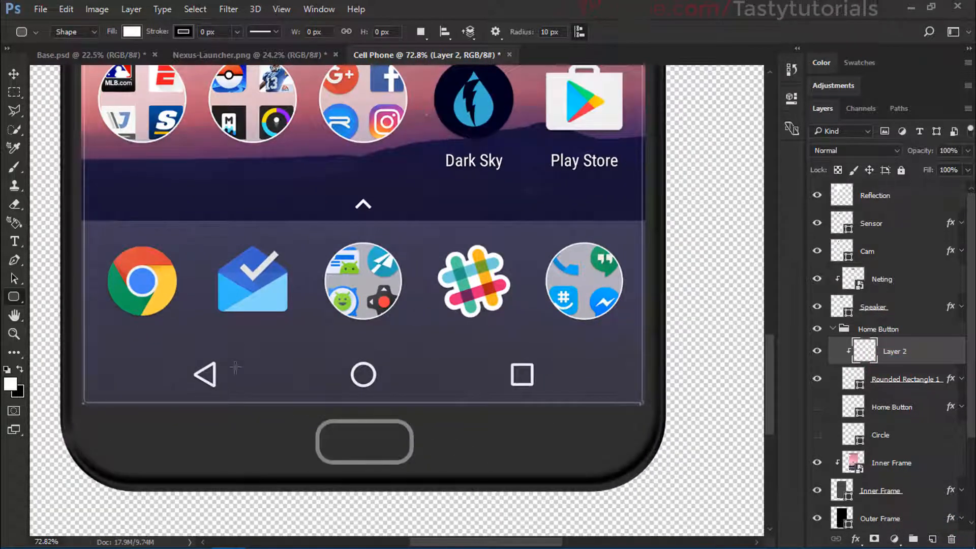
{"action": "left_click", "coordinate": [14, 92]}
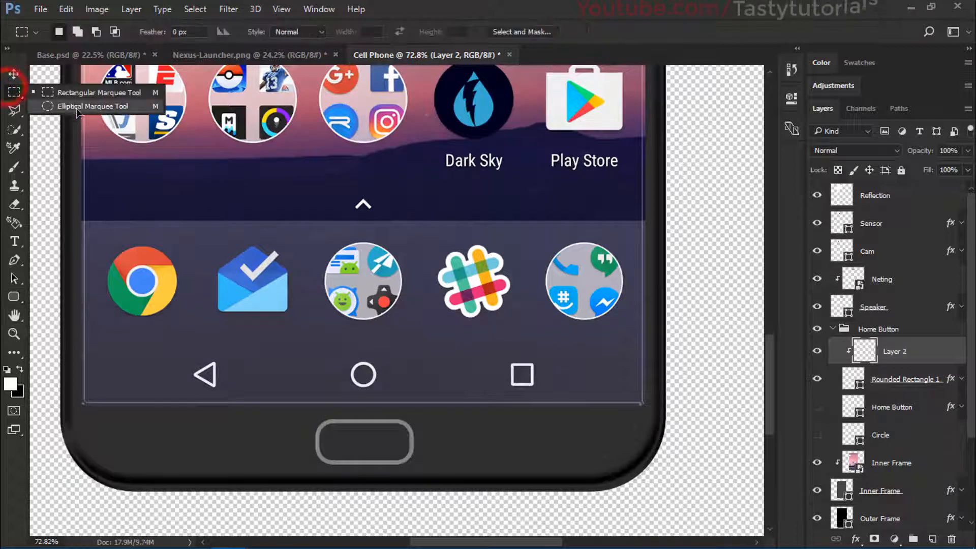
{"action": "left_click", "coordinate": [71, 95]}
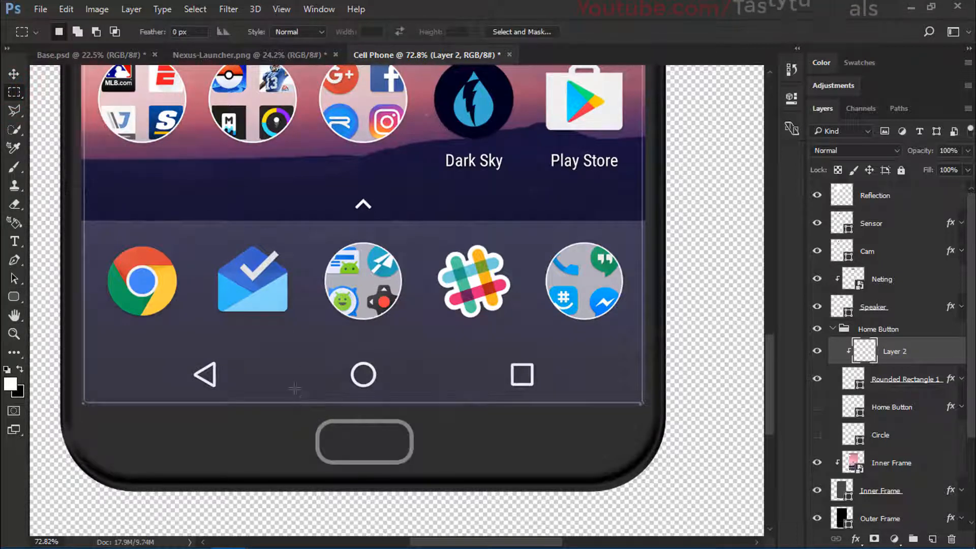
{"action": "left_click_drag", "start_coordinate": [280, 403], "coordinate": [450, 446]}
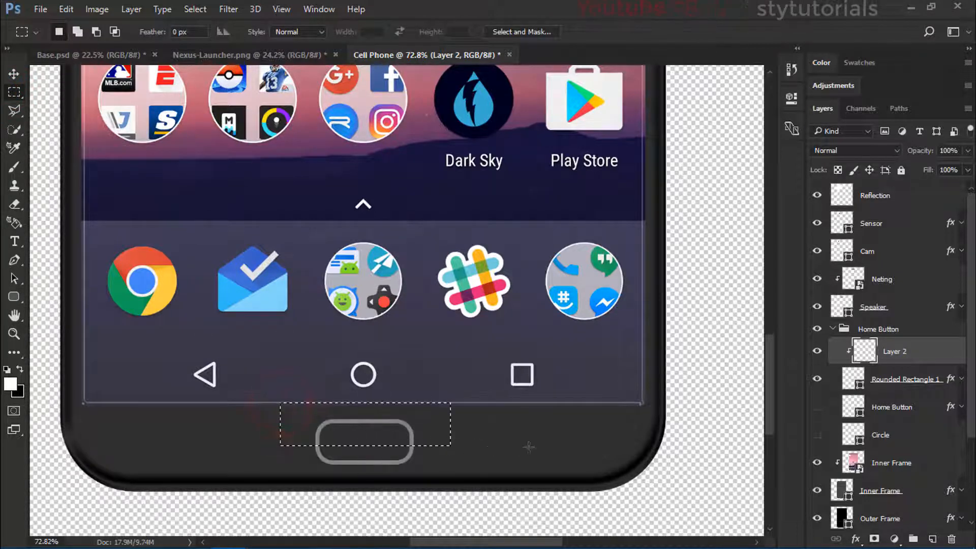
{"action": "key", "text": "alt+BackSpace"}
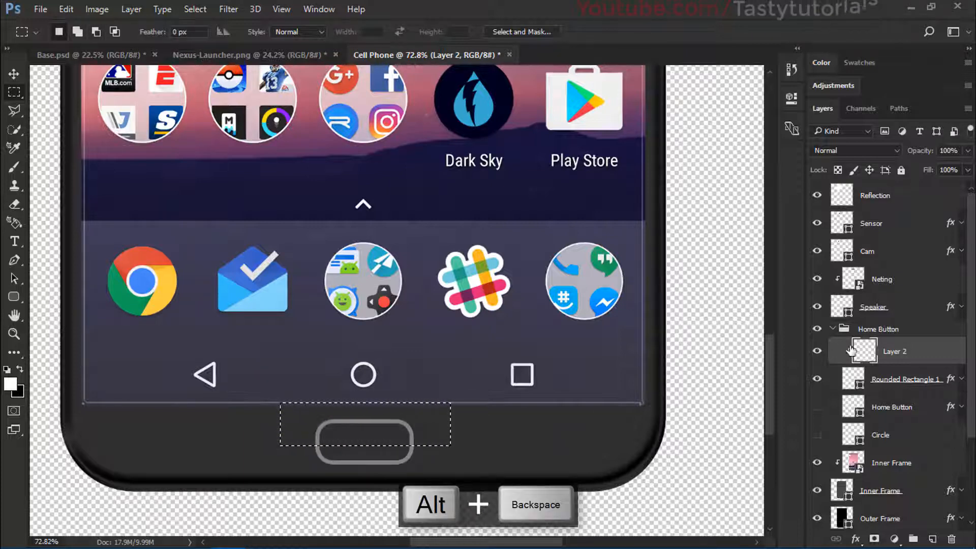
Step: Release the white fill layer from its clipping mask and deselect the marquee
{"action": "left_click", "coordinate": [869, 350]}
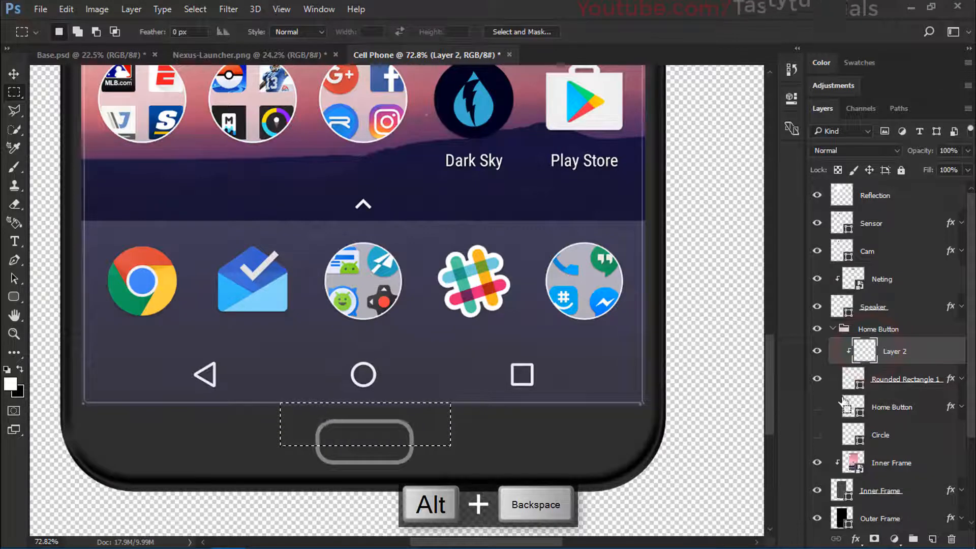
{"action": "left_click", "coordinate": [882, 365], "text": "alt"}
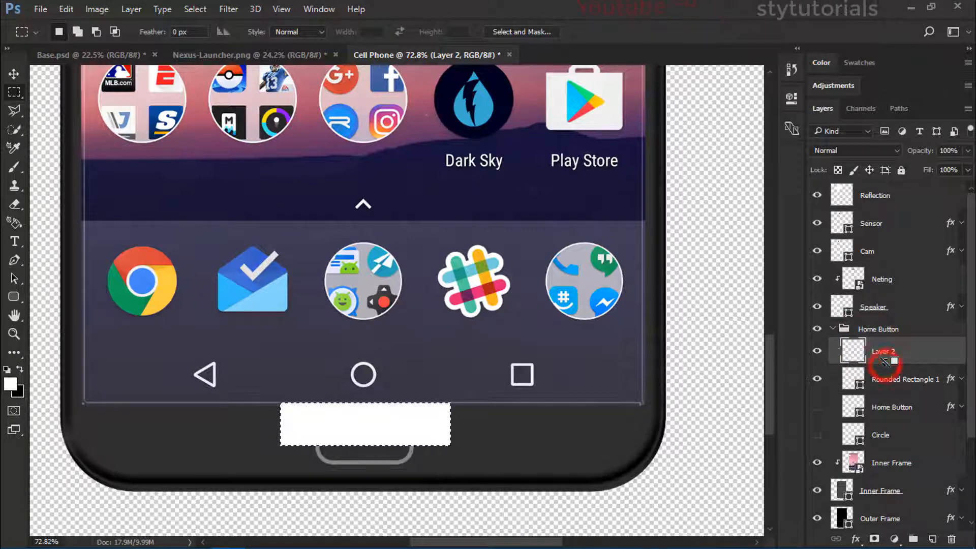
{"action": "key", "text": "ctrl+d"}
Step: Load the rounded rectangle's outline as a selection, cut the white fill inside it to a new layer, and delete the leftover Layer 2
{"action": "left_click", "coordinate": [857, 384], "text": "ctrl"}
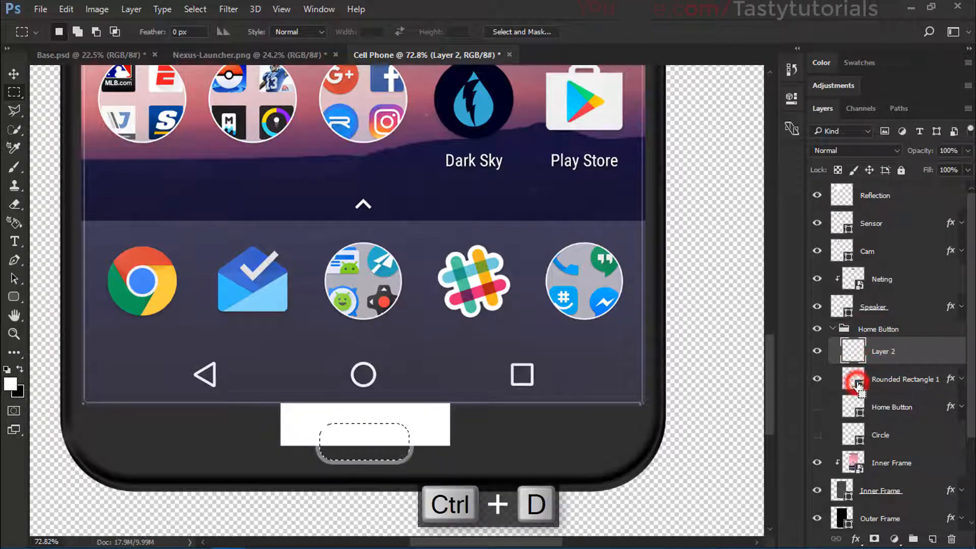
{"action": "key", "text": "ctrl+shift+j"}
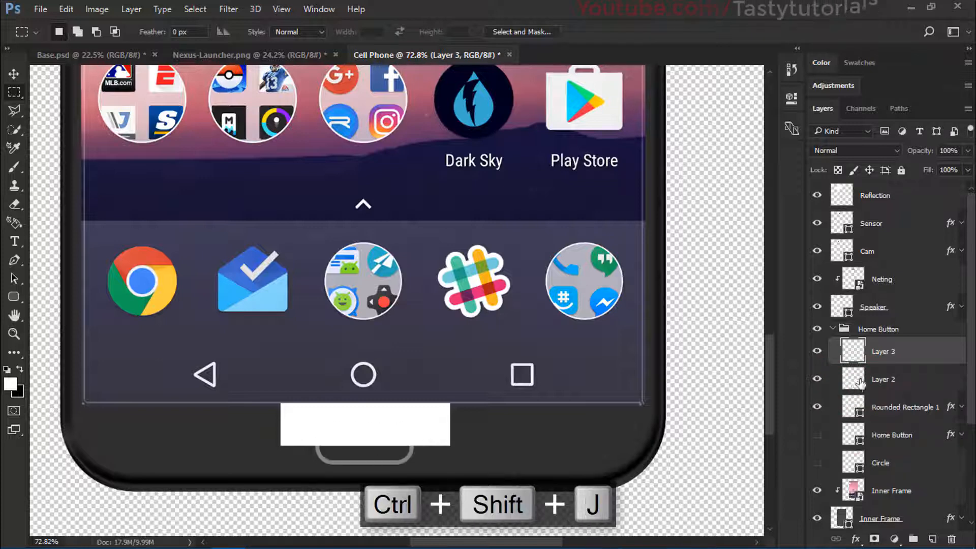
{"action": "left_click", "coordinate": [888, 377]}
{"action": "key", "text": "Delete"}
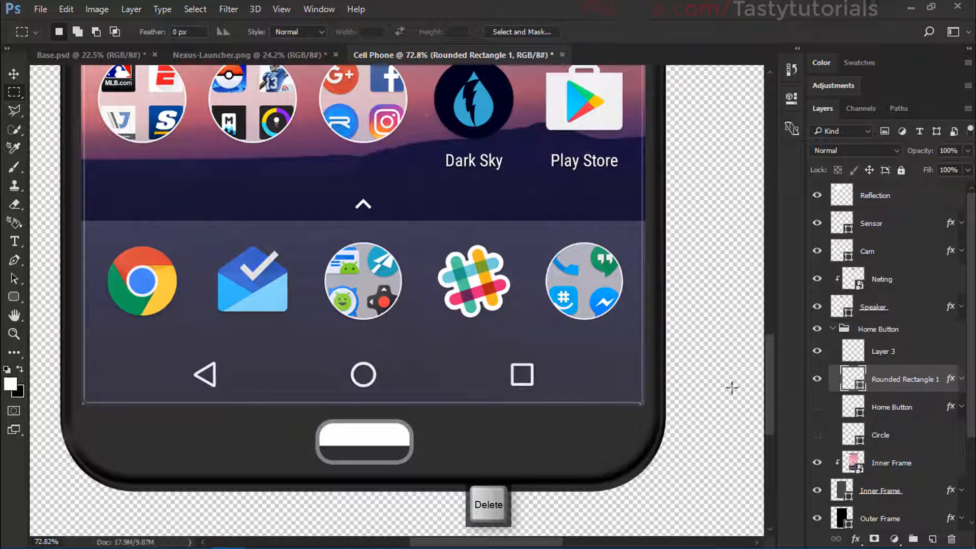
{"action": "key", "text": "ctrl+t"}
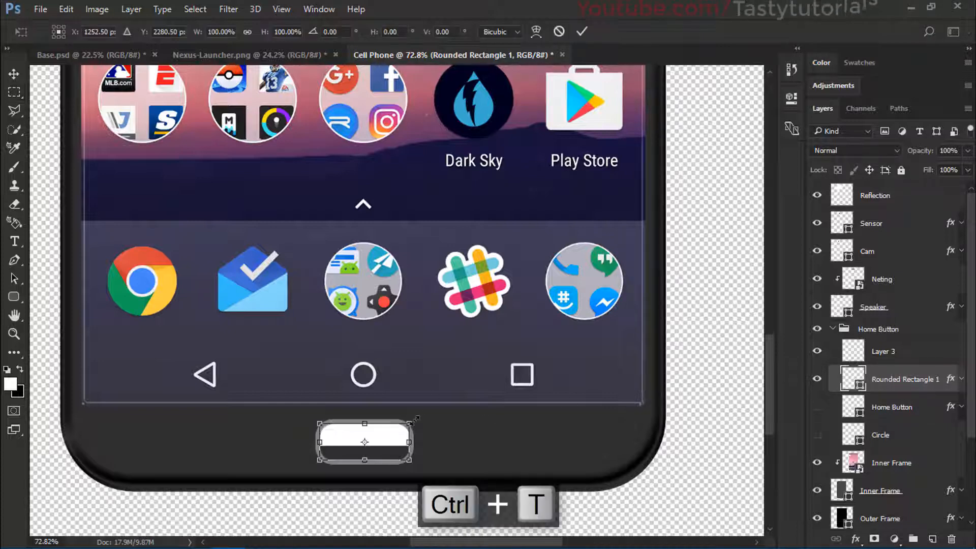
{"action": "scroll", "coordinate": [398, 433], "scroll_direction": "up", "scroll_amount": 5}
{"action": "left_click_drag", "start_coordinate": [430, 414], "coordinate": [440, 413]}
{"action": "key", "text": "ctrl+z"}
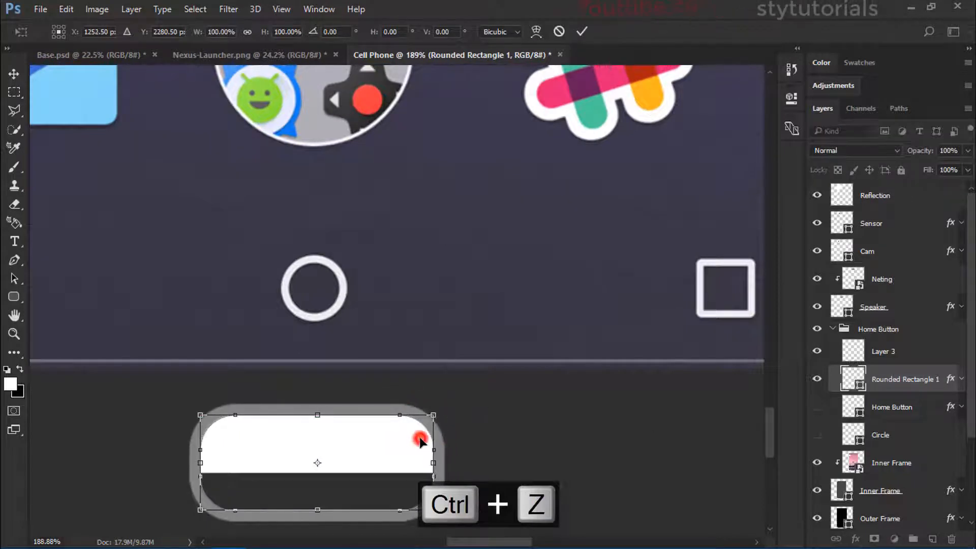
{"action": "double_click", "coordinate": [419, 438]}
Step: Stretch Layer 3 to about 109% width and 119% height to reach the stroke's outer edges, and lower its opacity to 7%
{"action": "left_click", "coordinate": [935, 359]}
{"action": "key", "text": "ctrl+t"}
{"action": "scroll", "coordinate": [367, 402], "scroll_direction": "up", "scroll_amount": 3}
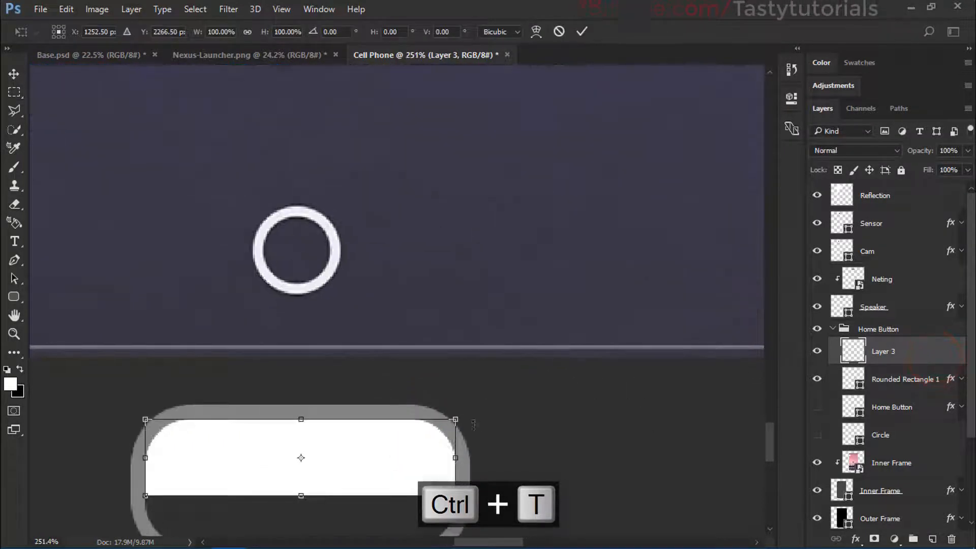
{"action": "left_click_drag", "start_coordinate": [457, 418], "coordinate": [468, 415]}
{"action": "left_click_drag", "start_coordinate": [145, 453], "coordinate": [131, 454]}
{"action": "left_click_drag", "start_coordinate": [301, 413], "coordinate": [306, 402]}
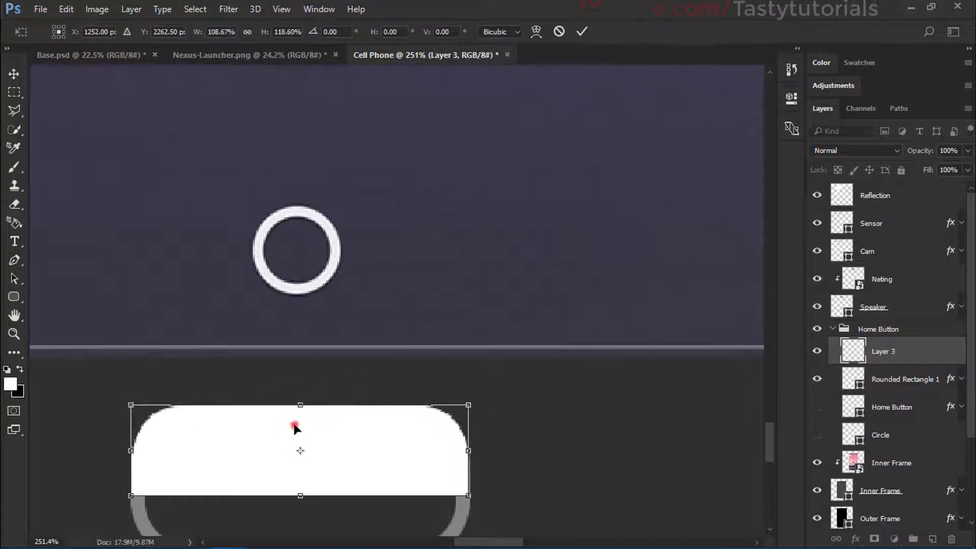
{"action": "double_click", "coordinate": [289, 421]}
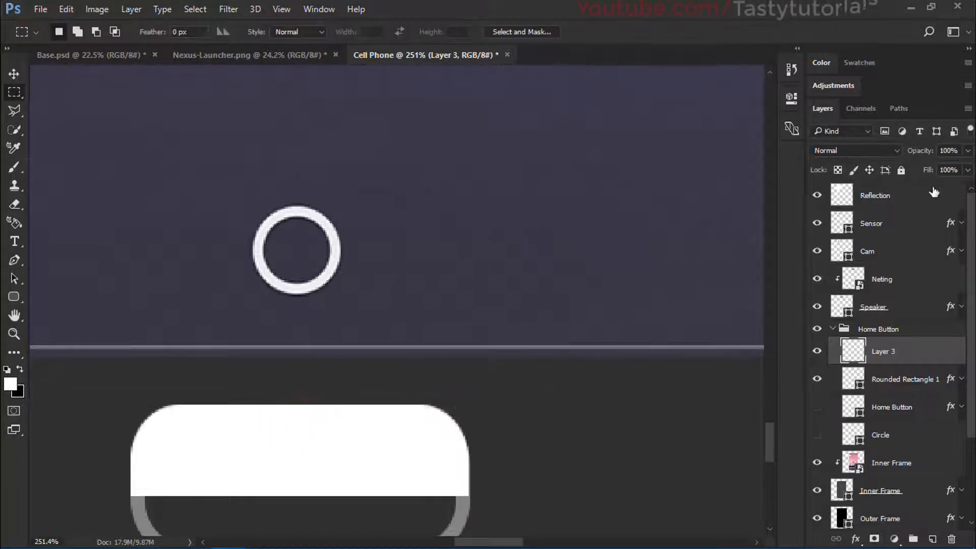
{"action": "left_click_drag", "start_coordinate": [901, 157], "coordinate": [852, 156]}
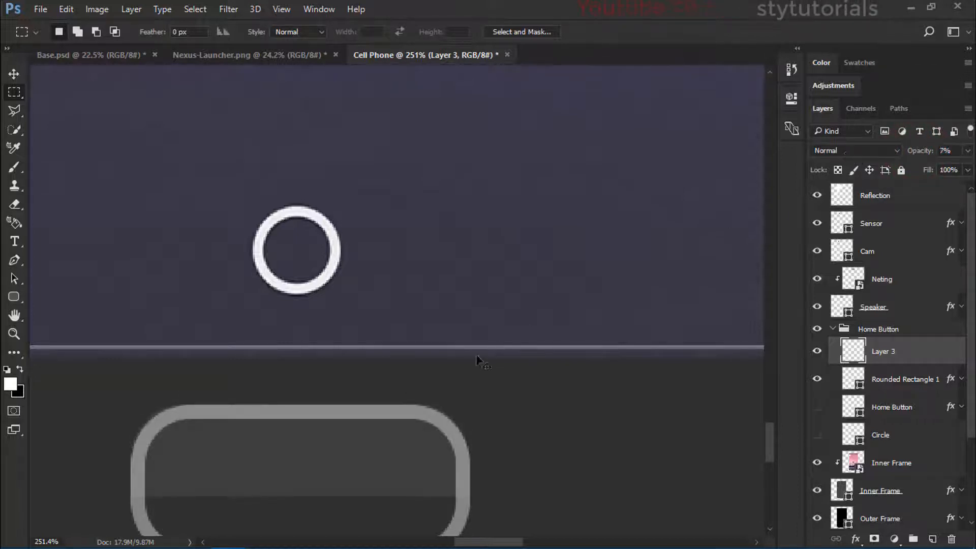
Step: Narrow the highlight layer slightly from both sides so its edges line up with the button's outline
{"action": "key", "text": "ctrl+t"}
{"action": "scroll", "coordinate": [181, 429], "scroll_direction": "up", "scroll_amount": 4}
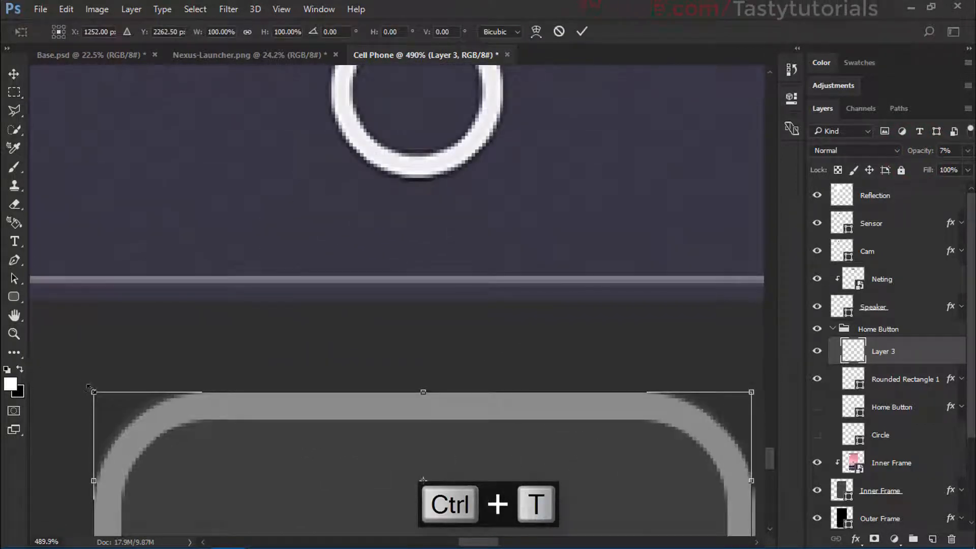
{"action": "left_click_drag", "start_coordinate": [93, 390], "coordinate": [96, 390]}
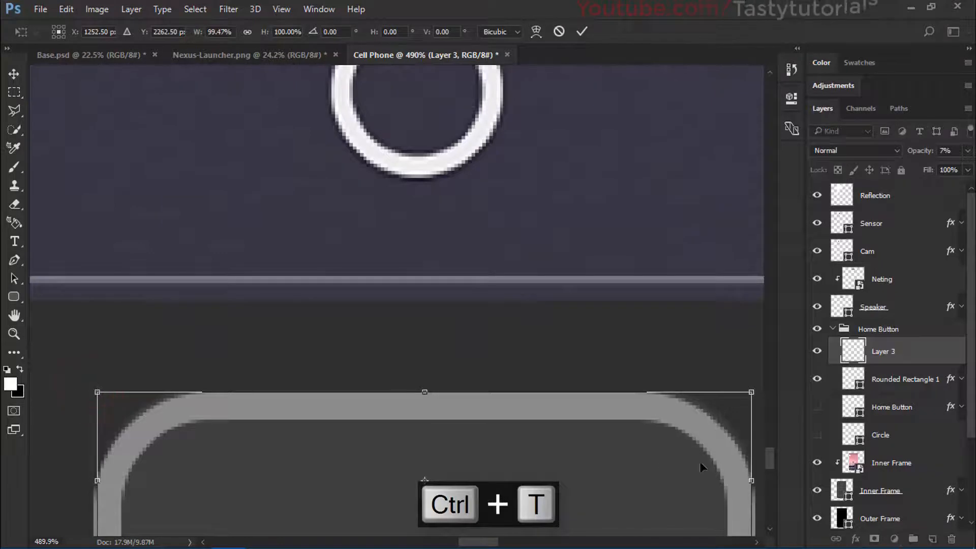
{"action": "scroll", "coordinate": [700, 460], "scroll_direction": "down", "scroll_amount": 1}
{"action": "left_click_drag", "start_coordinate": [743, 399], "coordinate": [739, 402]}
{"action": "double_click", "coordinate": [567, 453]}
{"action": "scroll", "coordinate": [544, 459], "scroll_direction": "down", "scroll_amount": 16}
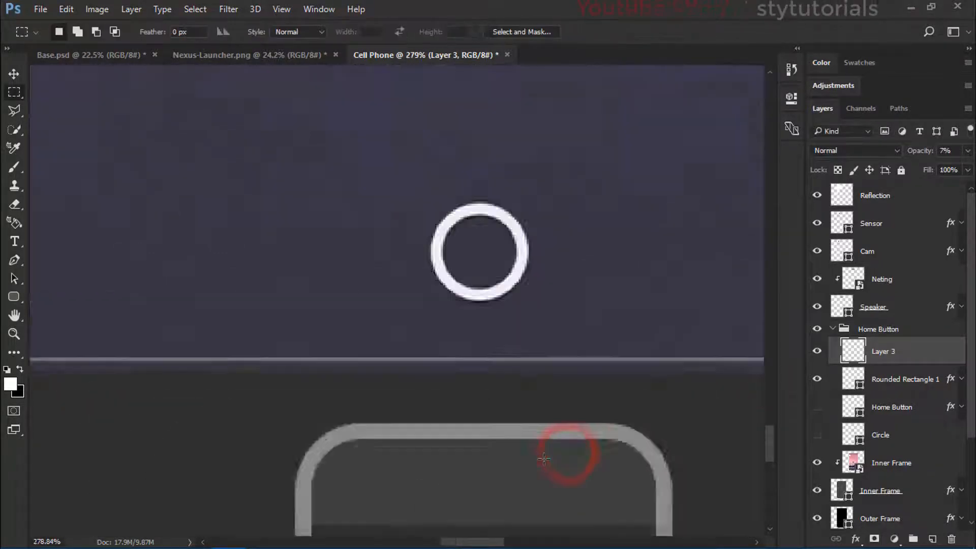
{"action": "scroll", "coordinate": [544, 460], "scroll_direction": "down", "scroll_amount": 8}
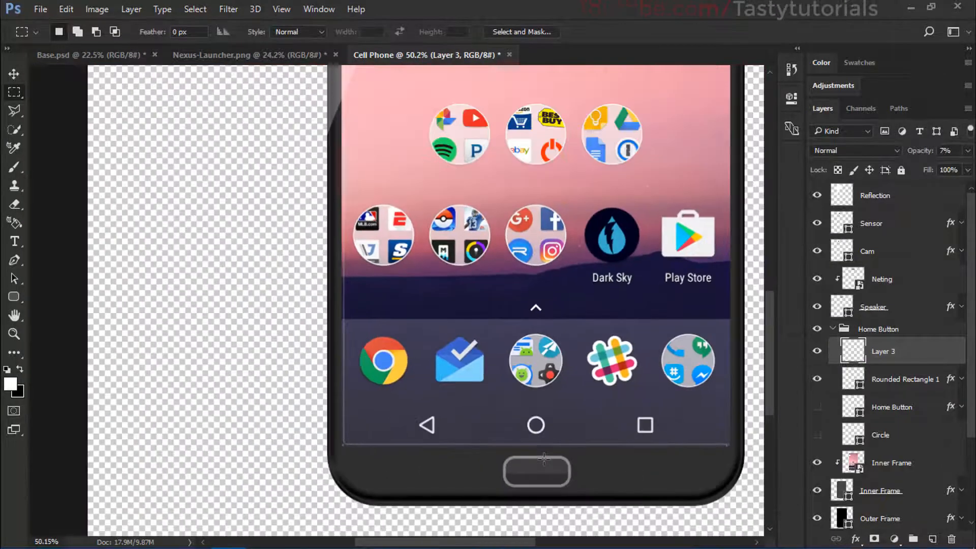
{"action": "scroll", "coordinate": [547, 468], "scroll_direction": "down", "scroll_amount": 2}
{"action": "scroll", "coordinate": [652, 461], "scroll_direction": "up", "scroll_amount": 2}
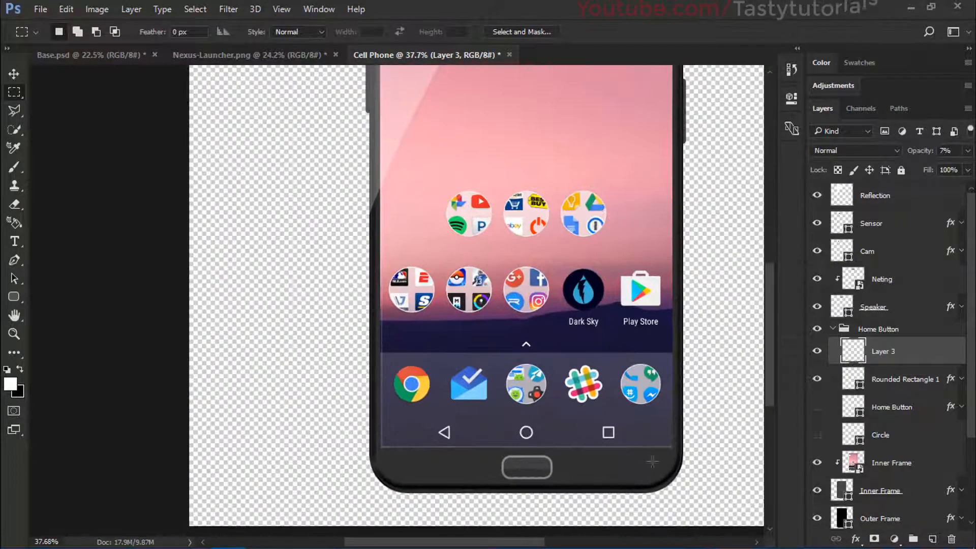
Step: Set Layer 3's opacity to 20% and rename the layer Reflection
{"action": "left_click_drag", "start_coordinate": [922, 152], "coordinate": [924, 156]}
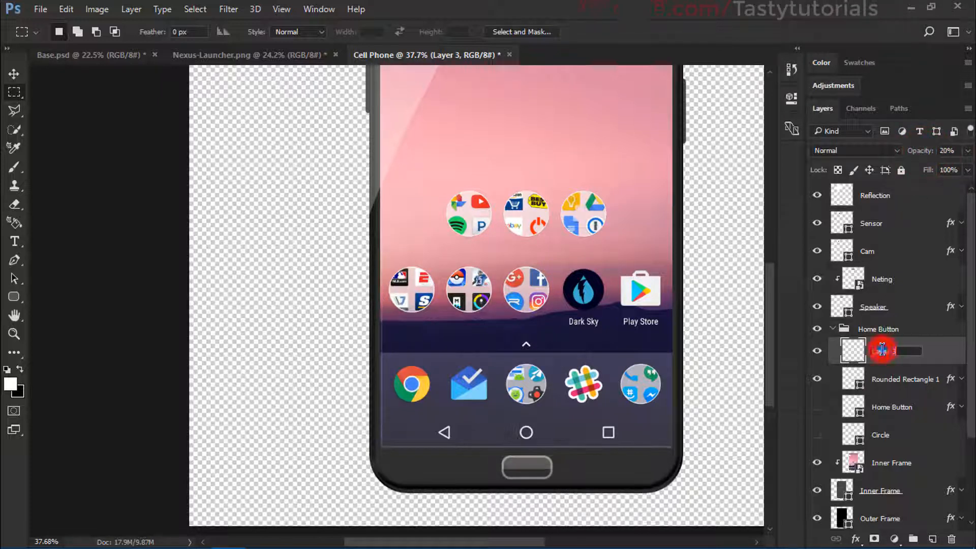
{"action": "type", "text": "Reflection"}
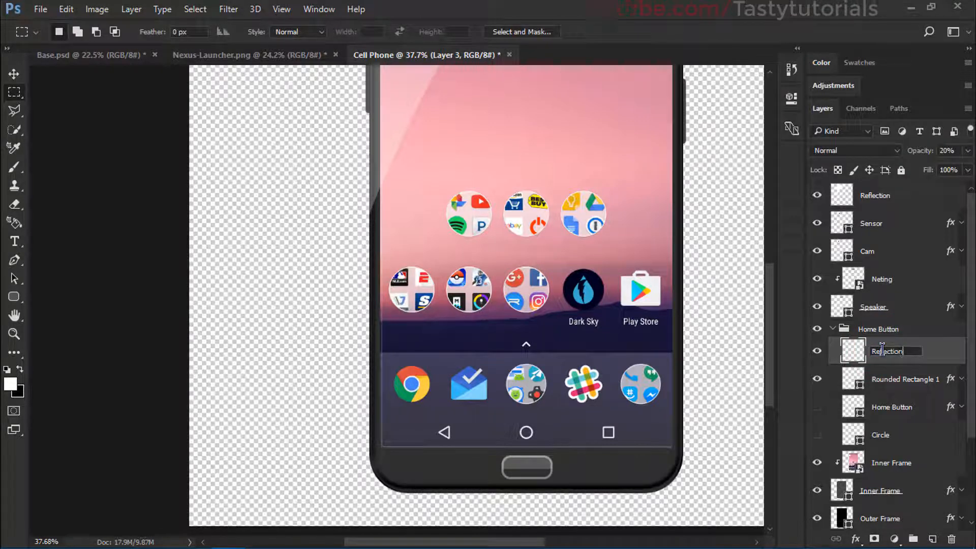
{"action": "key", "text": "Return"}
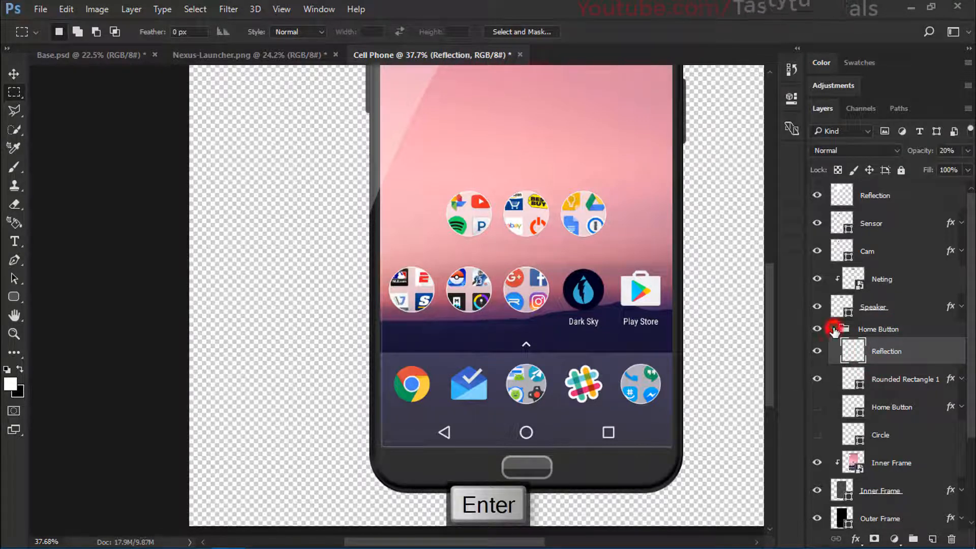
Step: Delete a thin strip along the lower edge of the home button's Reflection highlight using a rectangular selection, and deselect
{"action": "left_click", "coordinate": [834, 330]}
{"action": "left_click", "coordinate": [833, 330]}
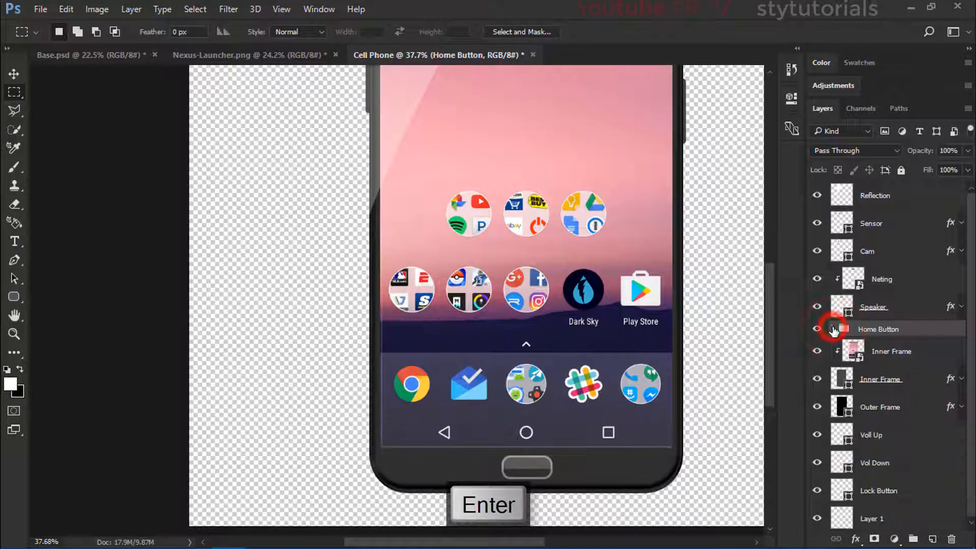
{"action": "left_click", "coordinate": [833, 329]}
{"action": "left_click", "coordinate": [895, 351]}
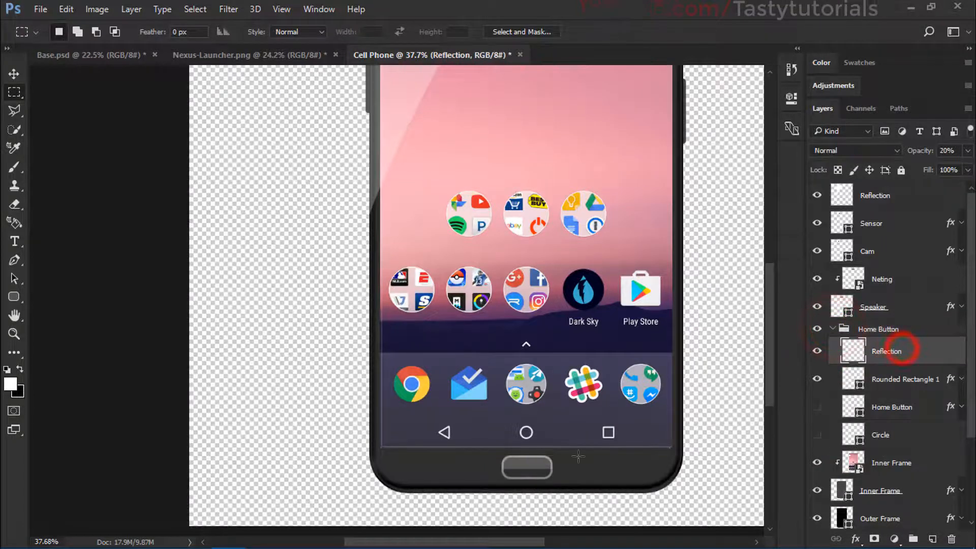
{"action": "scroll", "coordinate": [511, 478], "scroll_direction": "up", "scroll_amount": 6}
{"action": "left_click_drag", "start_coordinate": [466, 440], "coordinate": [647, 500]}
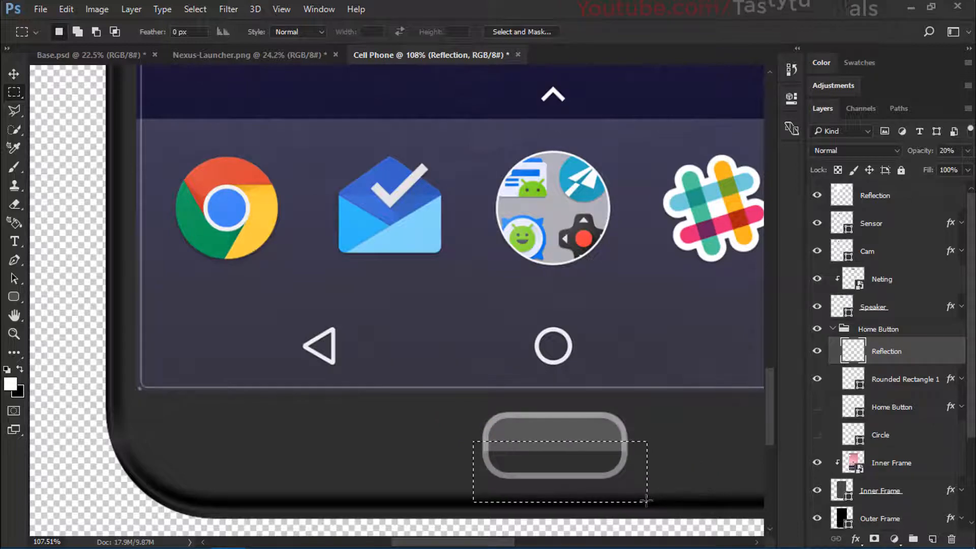
{"action": "key", "text": "Delete"}
{"action": "key", "text": "ctrl+d"}
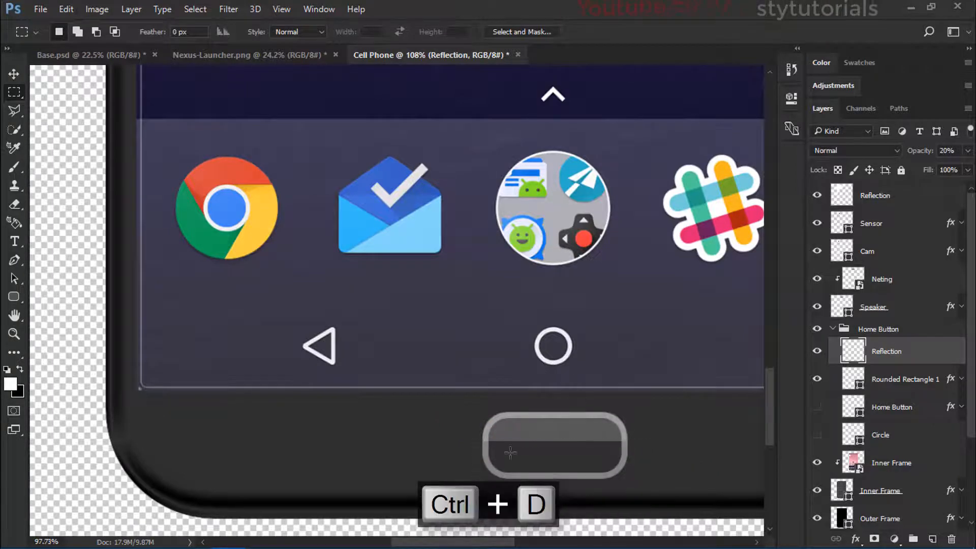
{"action": "scroll", "coordinate": [510, 452], "scroll_direction": "down", "scroll_amount": 8}
{"action": "scroll", "coordinate": [396, 475], "scroll_direction": "up", "scroll_amount": 3}
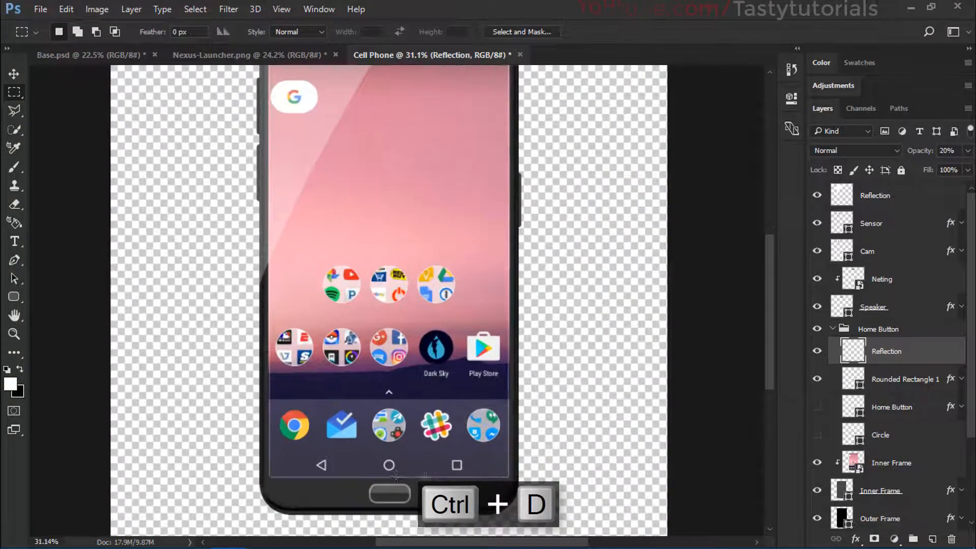
{"action": "scroll", "coordinate": [353, 475], "scroll_direction": "up", "scroll_amount": 1}
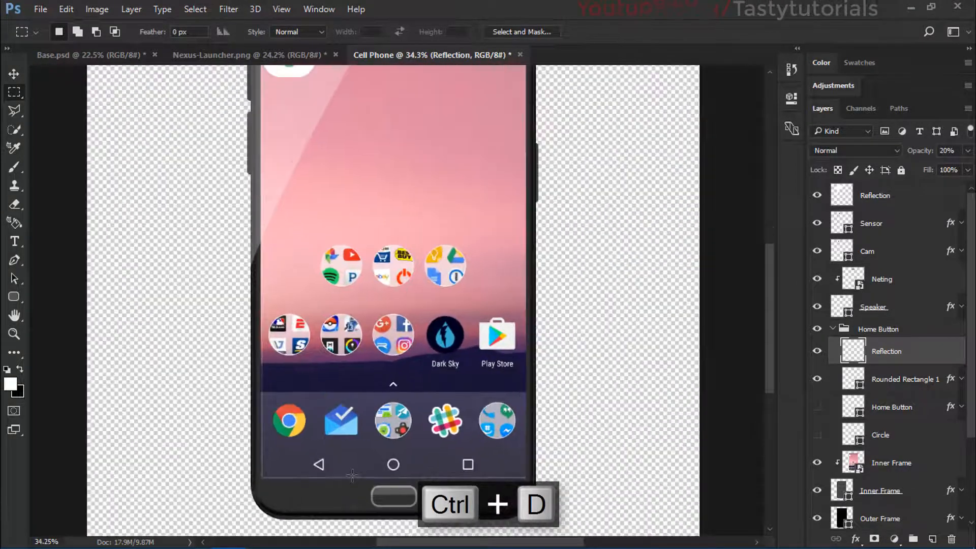
Step: Collapse the Home Button group and switch to the Move tool with the whole phone in view
{"action": "left_click", "coordinate": [844, 329]}
{"action": "left_click", "coordinate": [832, 329]}
{"action": "scroll", "coordinate": [489, 348], "scroll_direction": "down", "scroll_amount": 3}
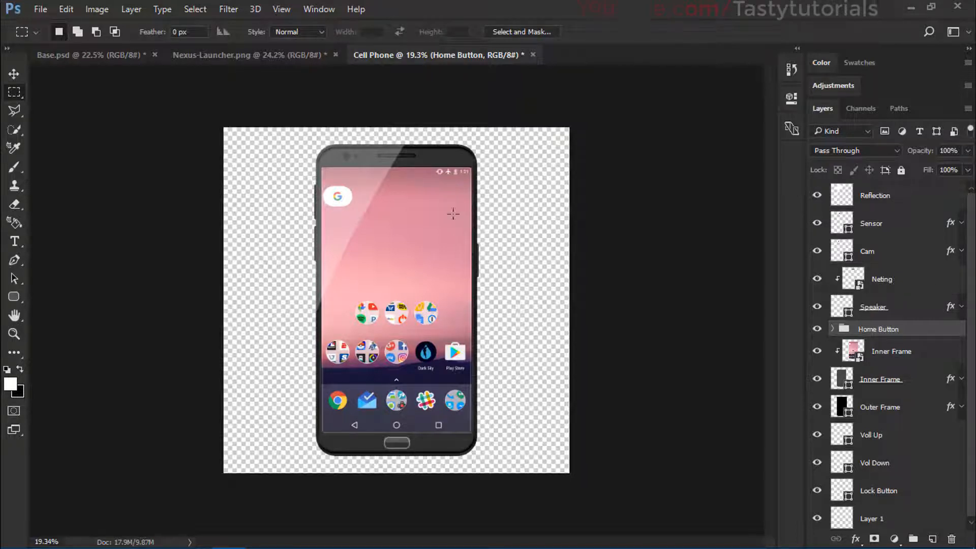
{"action": "scroll", "coordinate": [437, 292], "scroll_direction": "up", "scroll_amount": 2}
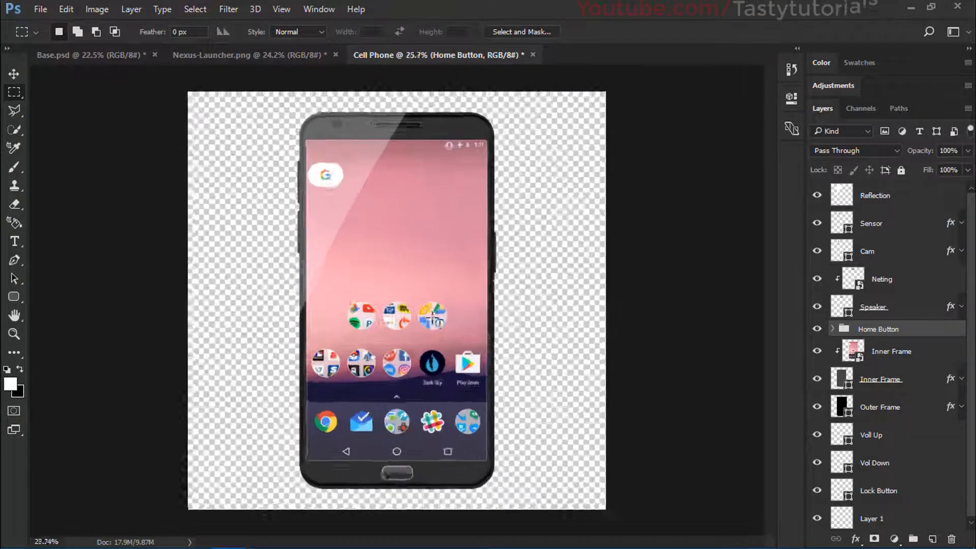
{"action": "key", "text": "v"}
{"action": "scroll", "coordinate": [432, 317], "scroll_direction": "down", "scroll_amount": 1}
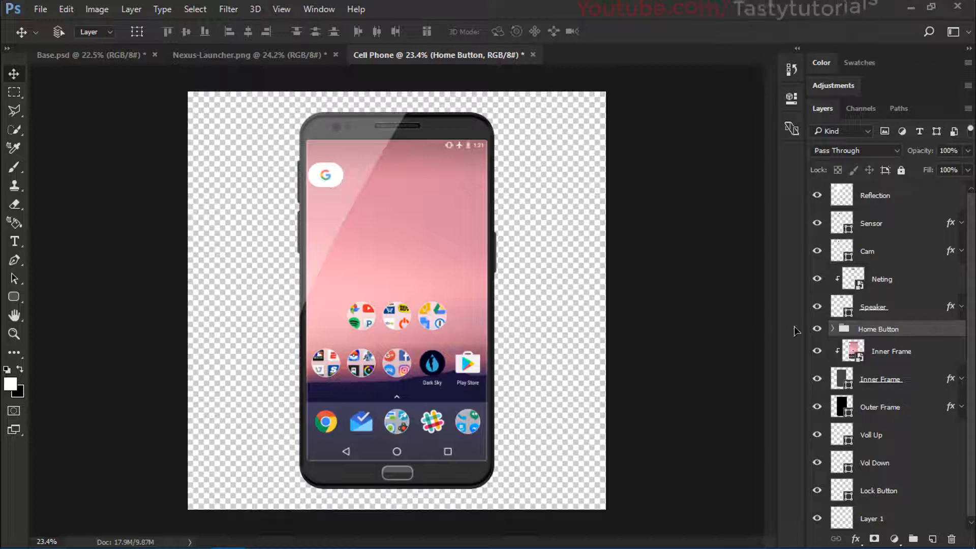
{"action": "scroll", "coordinate": [885, 310], "scroll_direction": "down", "scroll_amount": 1}
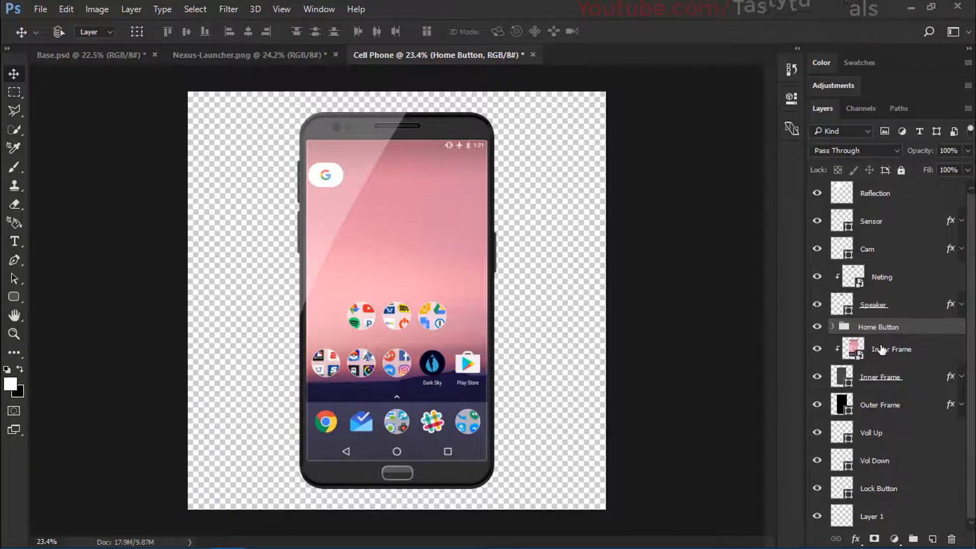